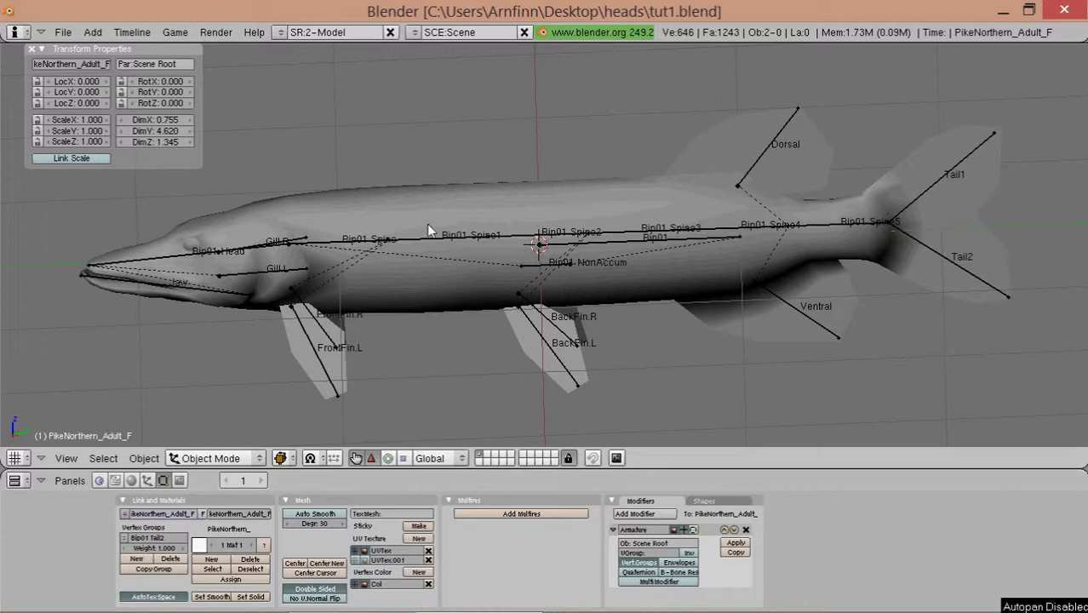
# - Select the pike mesh and delete its three vertex groups, the last being Bip01 Tail
pyautogui.rightClick(440, 304)
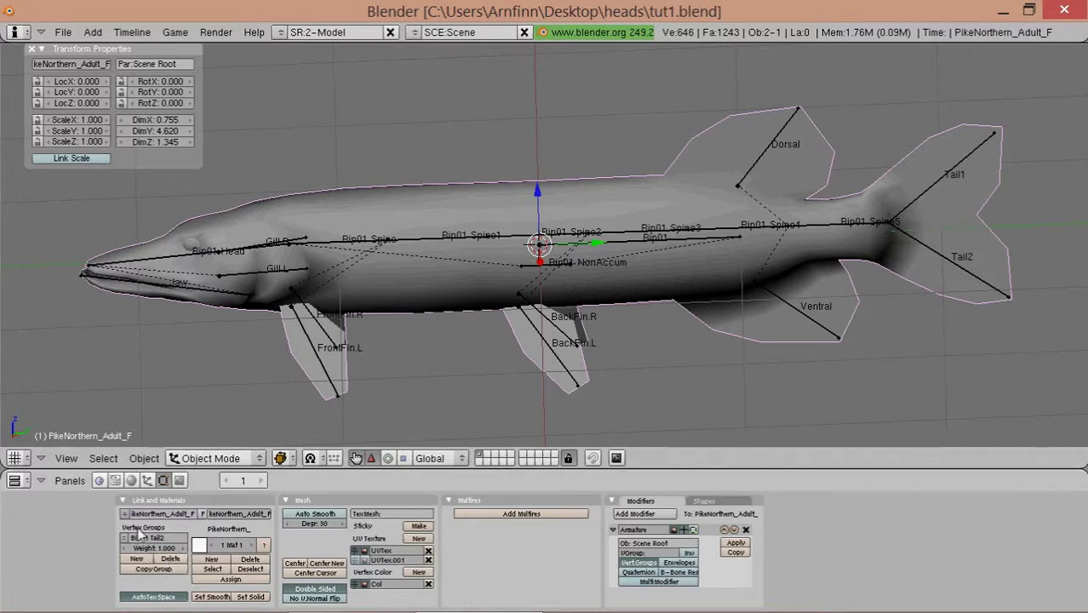
pyautogui.click(181, 563)
pyautogui.click(181, 563)
pyautogui.click(180, 563)
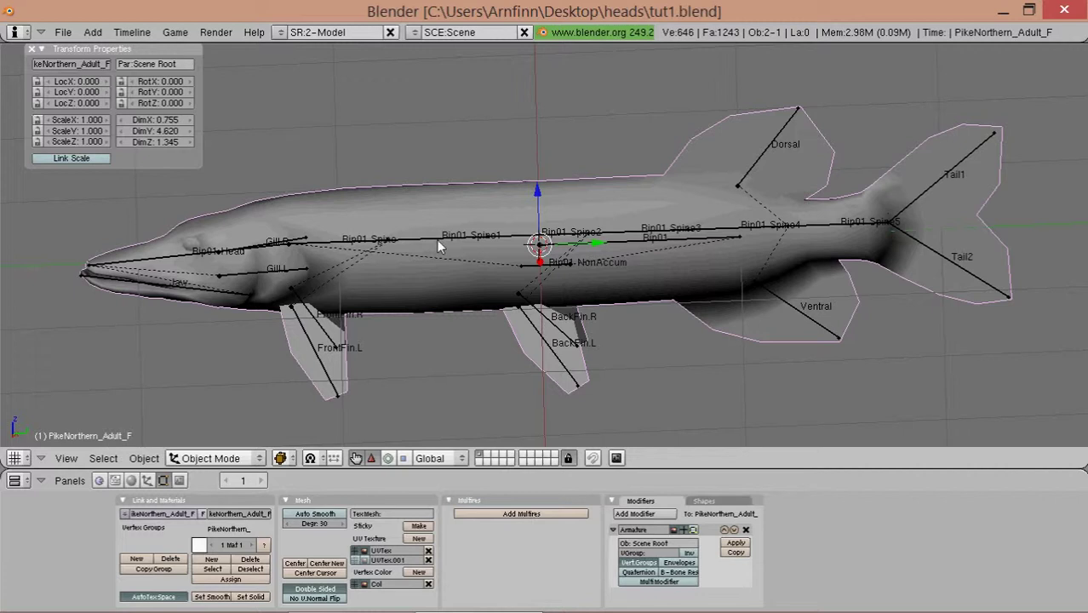
# - Parent the mesh to the armature using Armature deform with Name Groups
pyautogui.rightClick(438, 244)
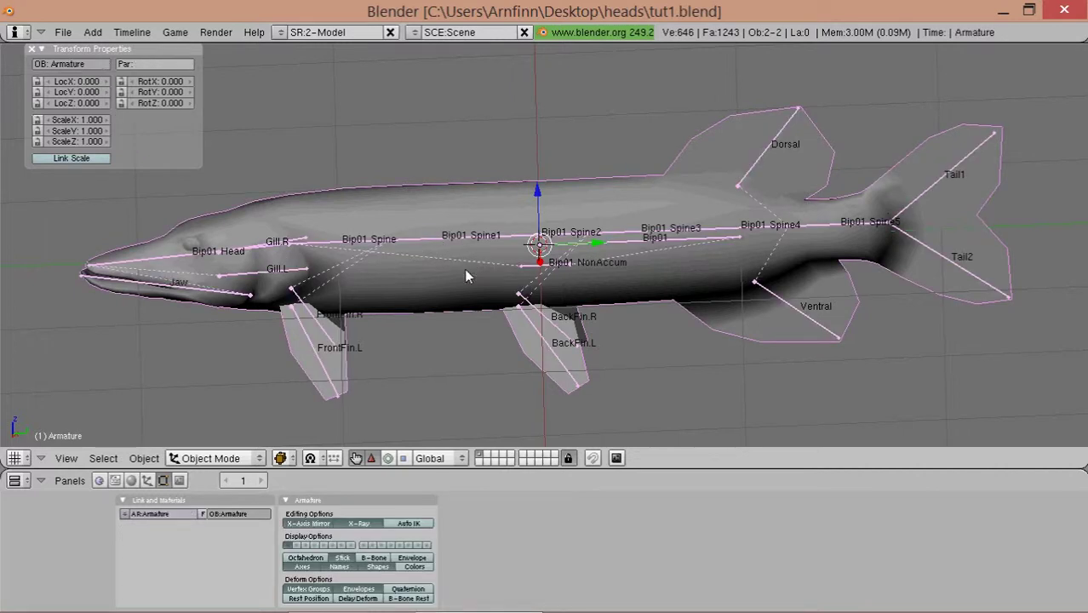
pyautogui.hotkey('ctrl', 'p')
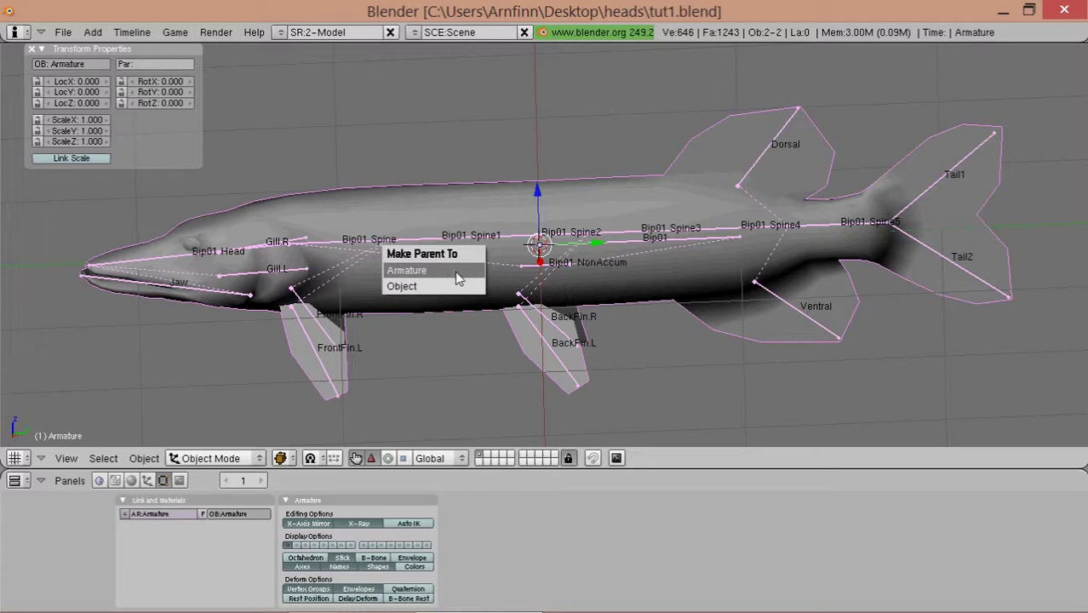
pyautogui.click(456, 273)
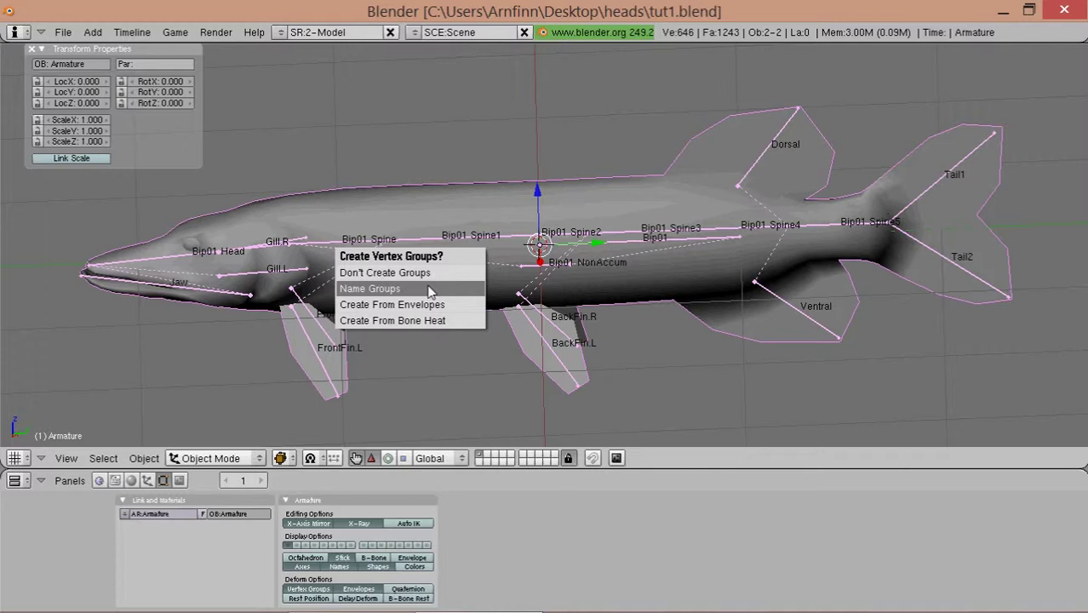
pyautogui.click(430, 290)
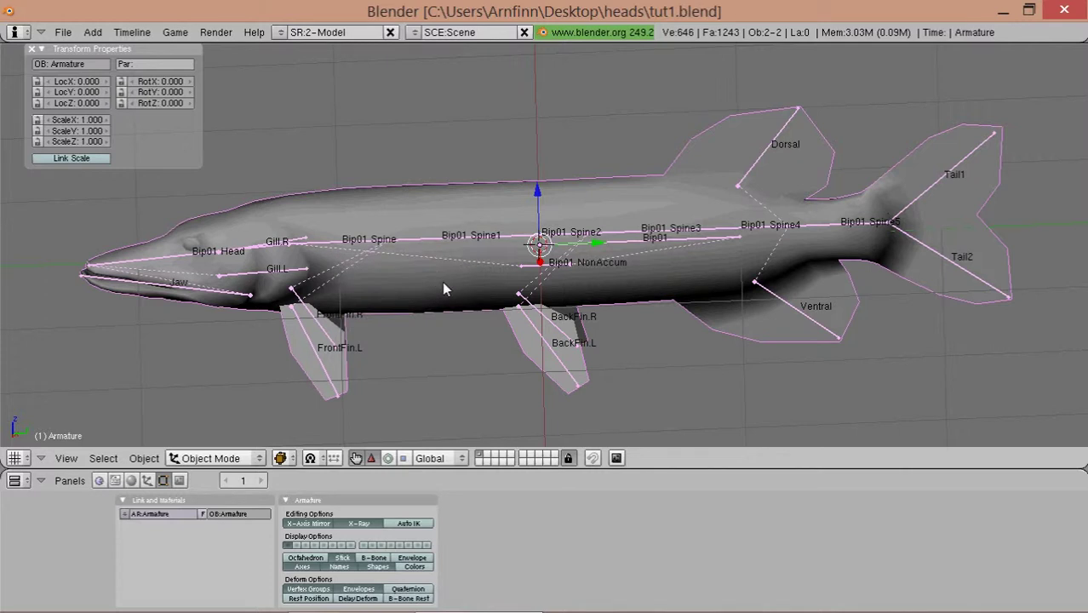
# - Reselect the mesh and check its new bone-named vertex groups, such as Bip01 Head and Tail2
pyautogui.rightClick(442, 281)
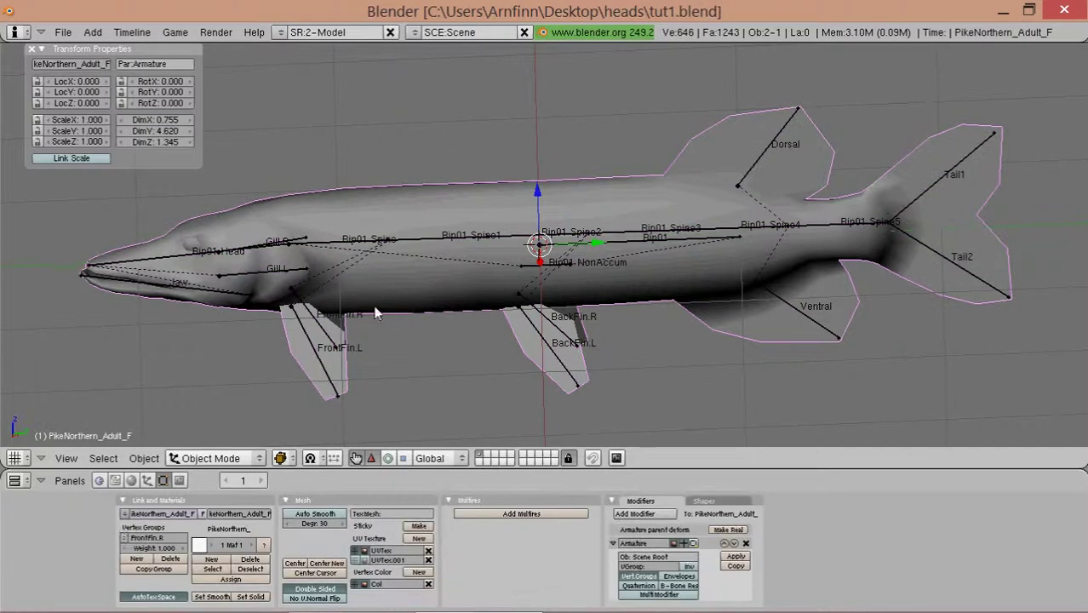
pyautogui.click(124, 540)
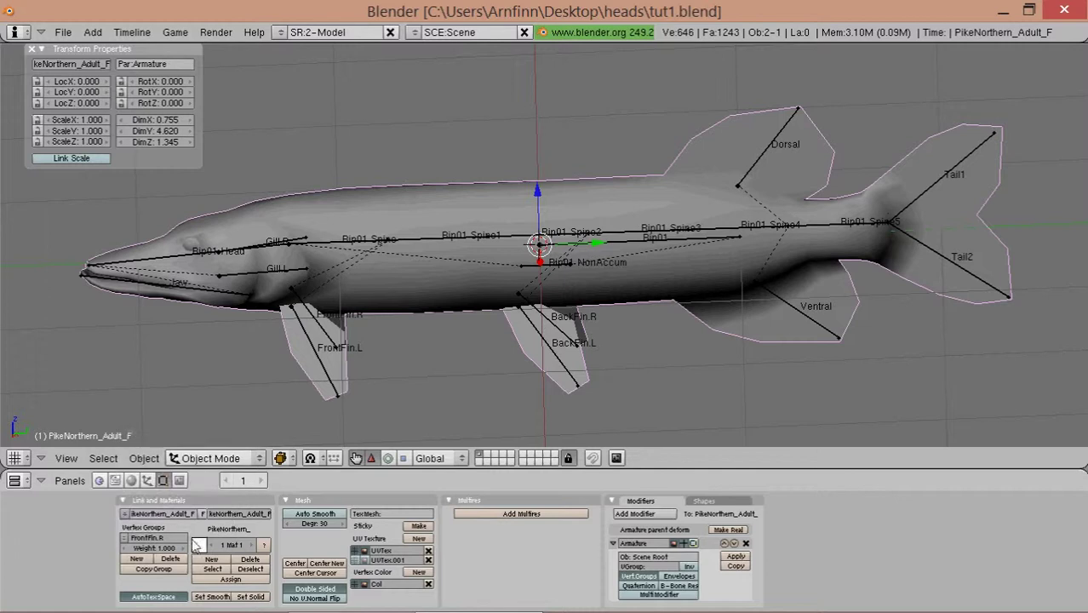
pyautogui.moveTo(564, 306)
pyautogui.mouseDown(button='middle')
pyautogui.moveTo(498, 309)
pyautogui.moveTo(696, 281)
pyautogui.moveTo(596, 279)
pyautogui.moveTo(632, 260)
pyautogui.mouseUp(button='middle')
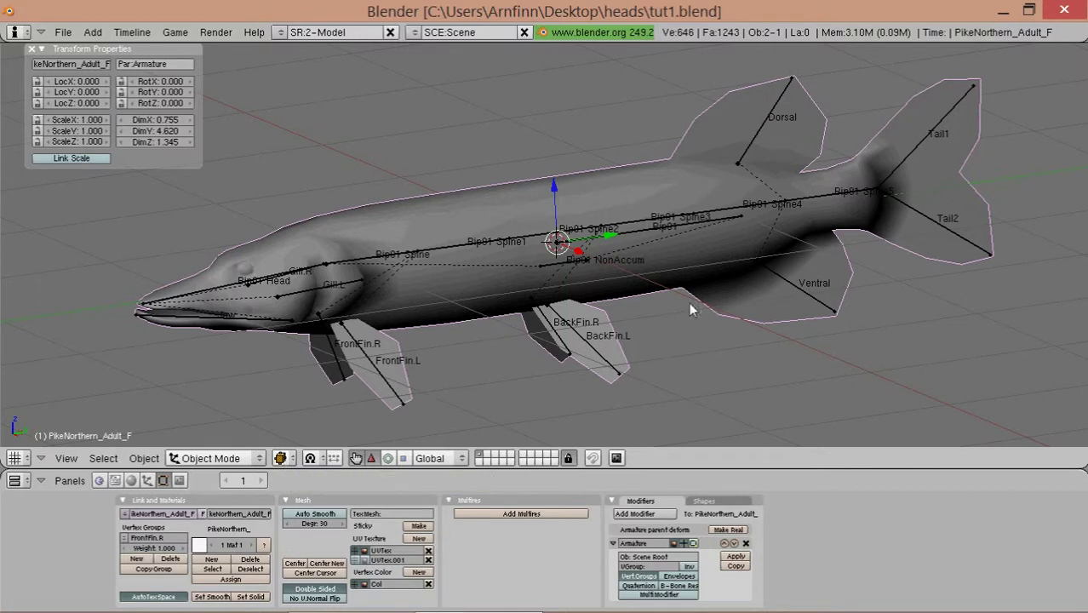
pyautogui.moveTo(772, 275); pyautogui.dragTo(727, 281, button='middle')
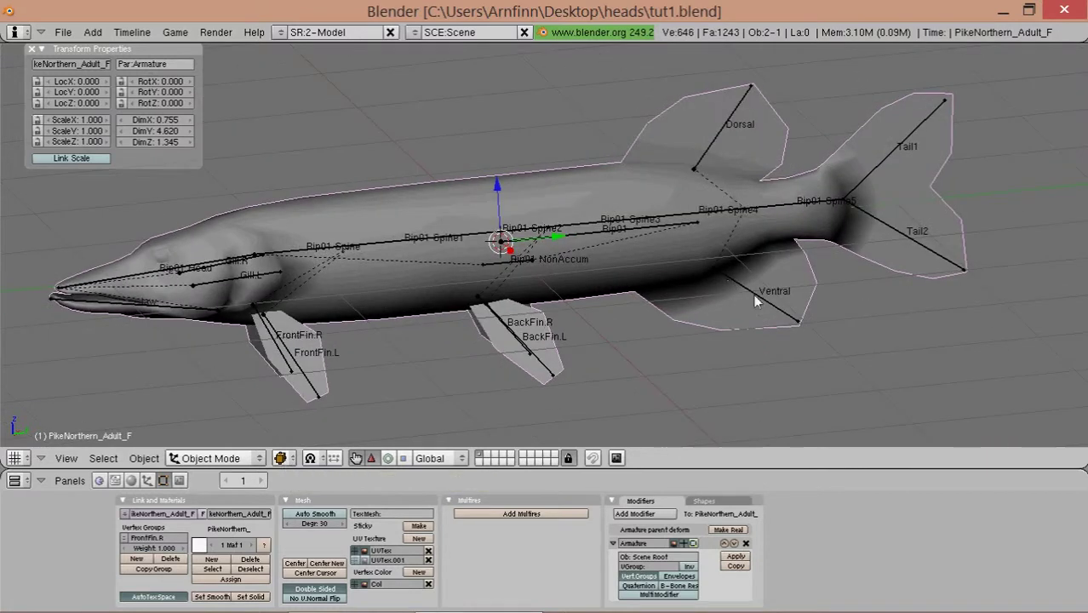
# - Switch the armature into Pose Mode
pyautogui.rightClick(753, 294)
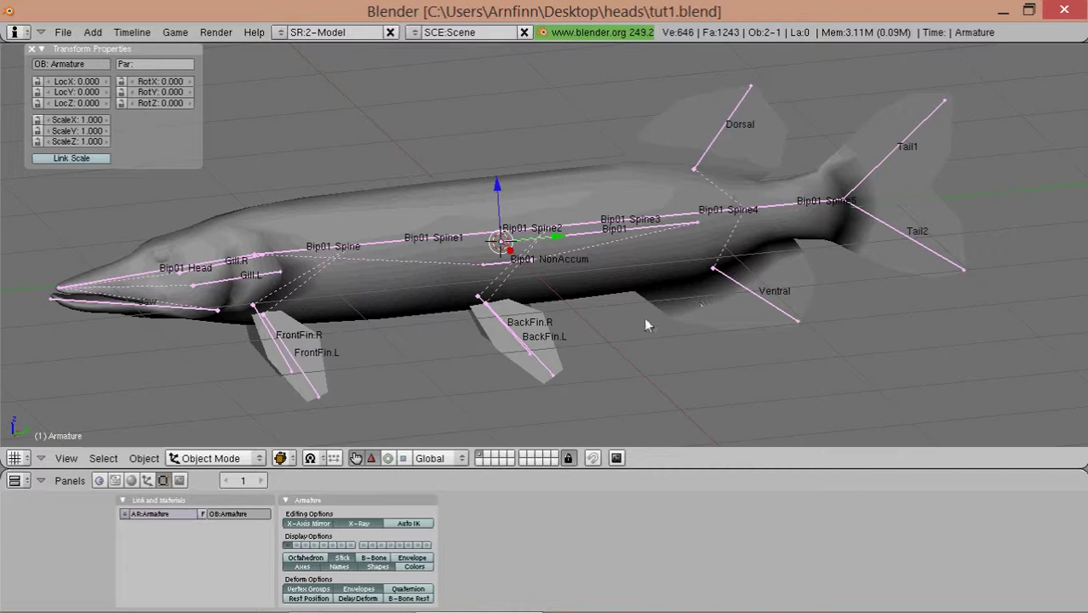
pyautogui.click(235, 464)
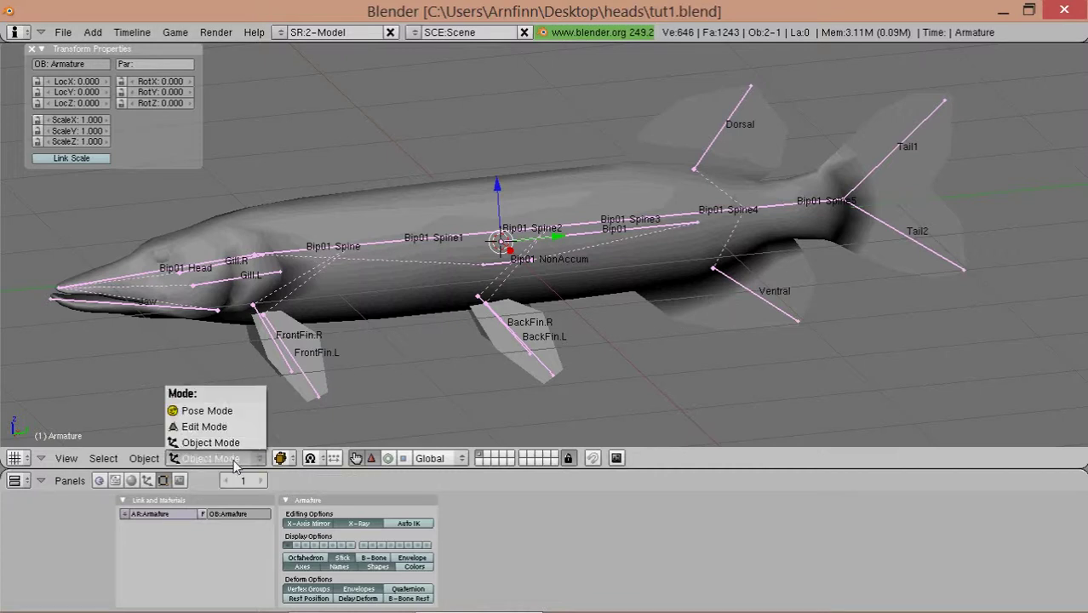
pyautogui.click(220, 410)
pyautogui.moveTo(710, 311); pyautogui.dragTo(662, 292, button='middle')
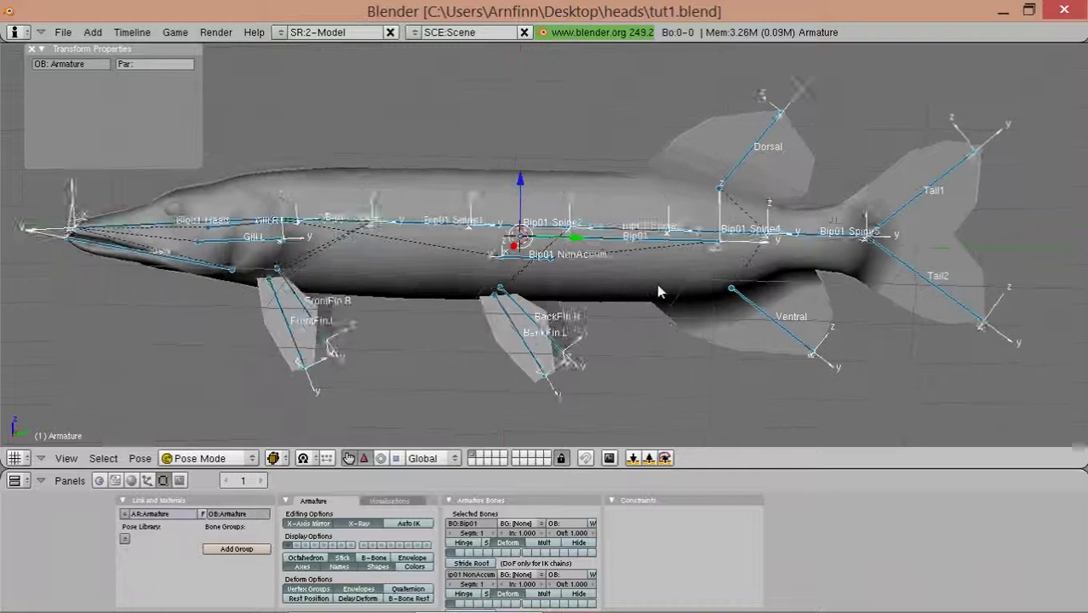
# - Reselect the pike mesh and view it head-on from the front (Numpad 1)
pyautogui.rightClick(663, 292)
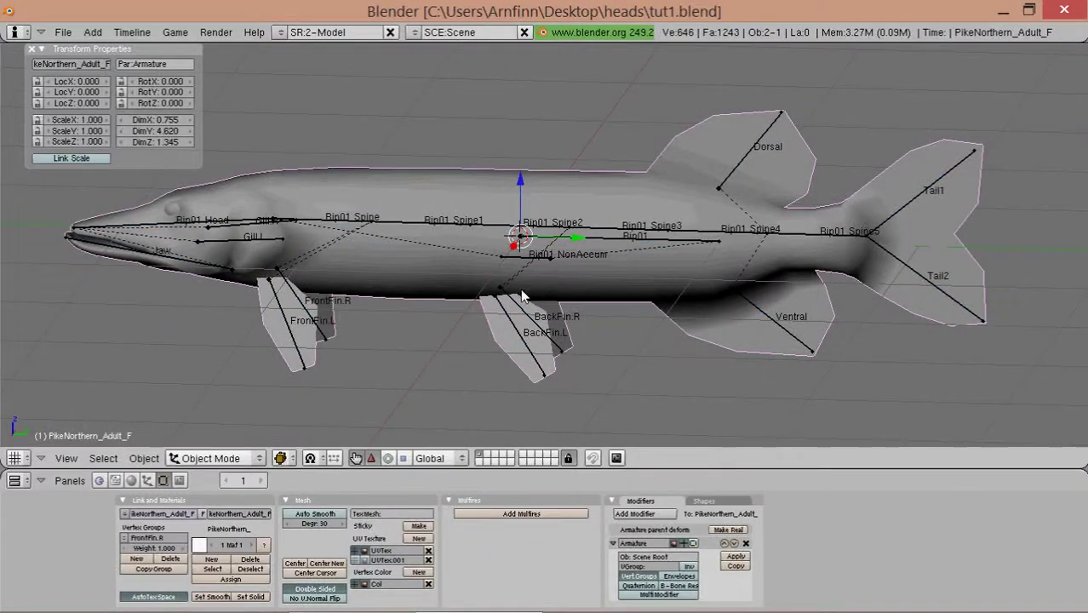
pyautogui.click(223, 460)
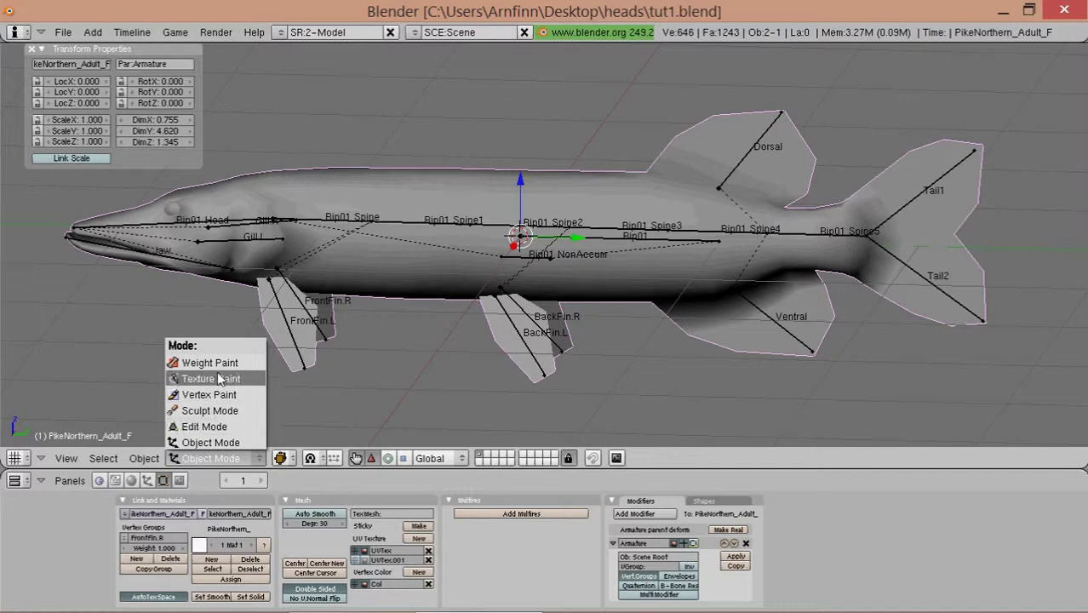
pyautogui.moveTo(322, 271); pyautogui.dragTo(492, 270, button='middle')
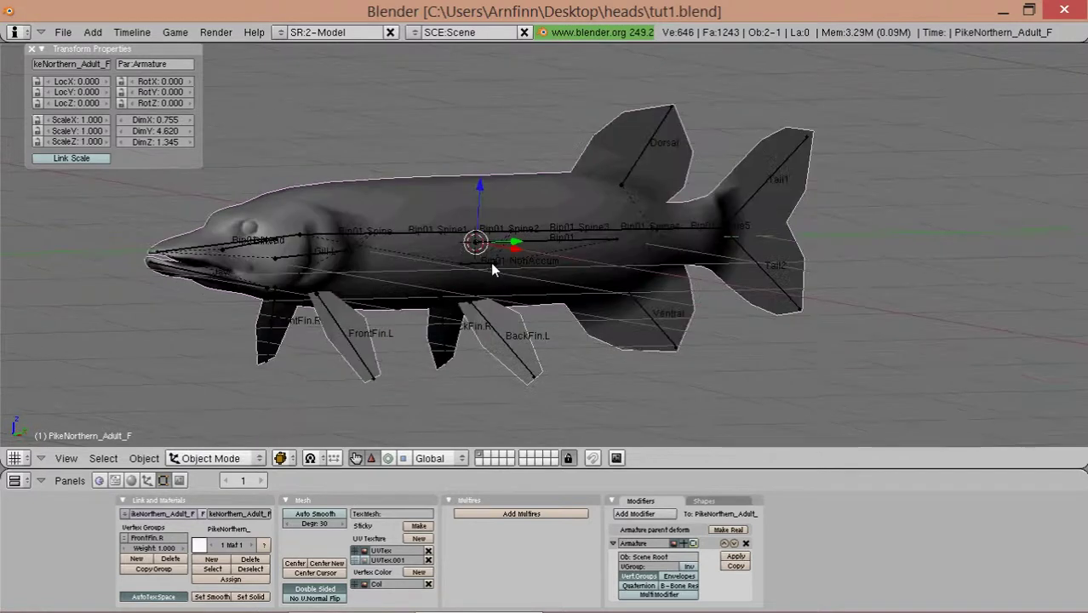
pyautogui.press('KP_1')
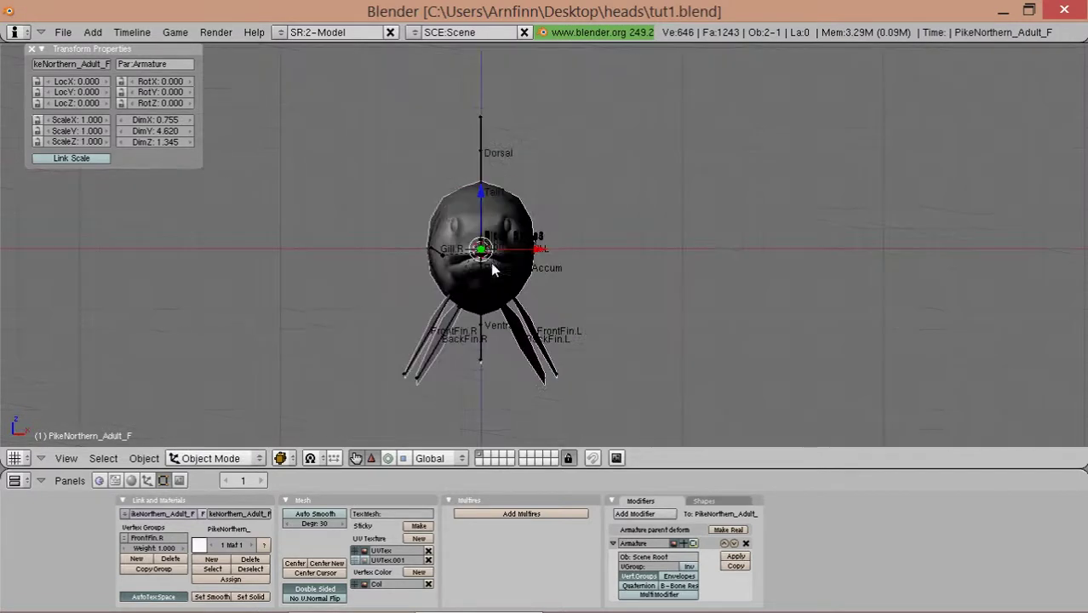
# - Enter Edit Mode on the pike mesh, zoom in on the front view, and deselect all vertices
pyautogui.press('Tab')
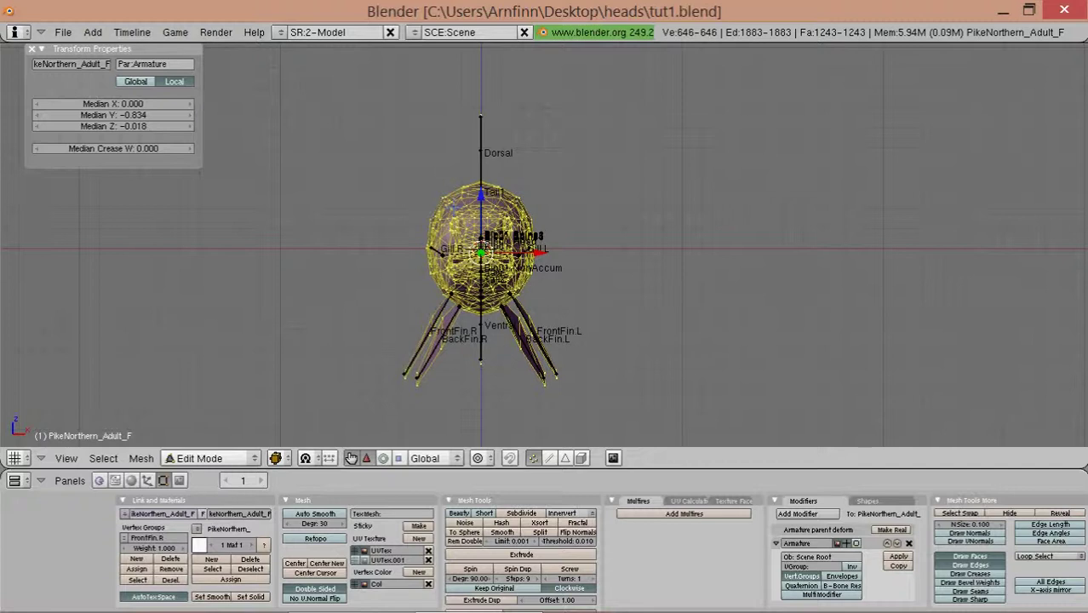
pyautogui.keyDown('shift'); pyautogui.moveTo(443, 206); pyautogui.dragTo(492, 203, button='middle'); pyautogui.keyUp('shift')
pyautogui.scroll(2, 556, 294)
pyautogui.scroll(1, 556, 294)
pyautogui.scroll(1, 552, 294)
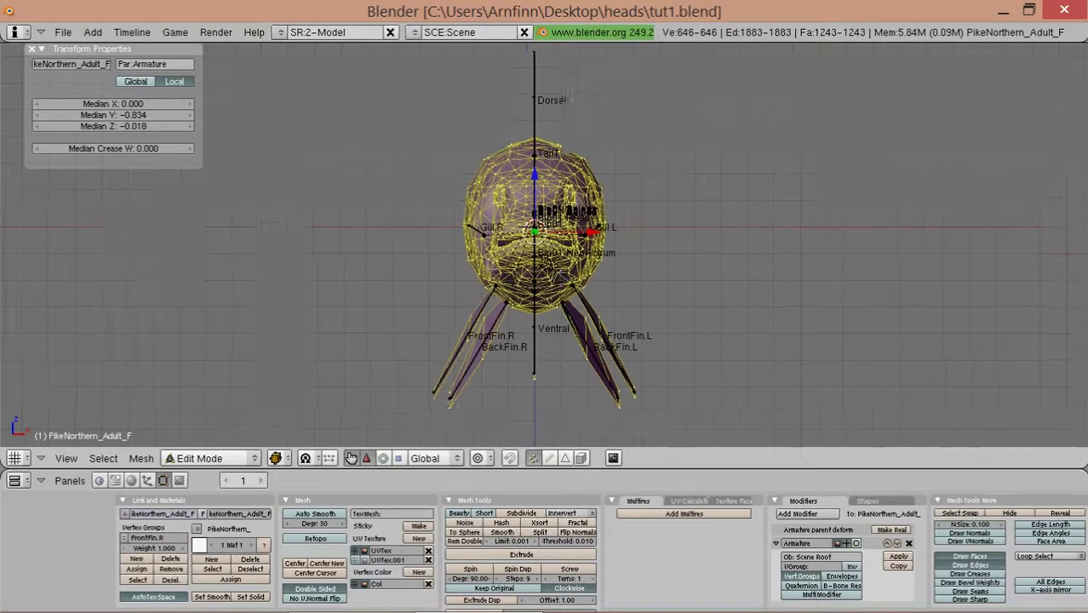
pyautogui.scroll(1, 492, 262)
pyautogui.press('a')
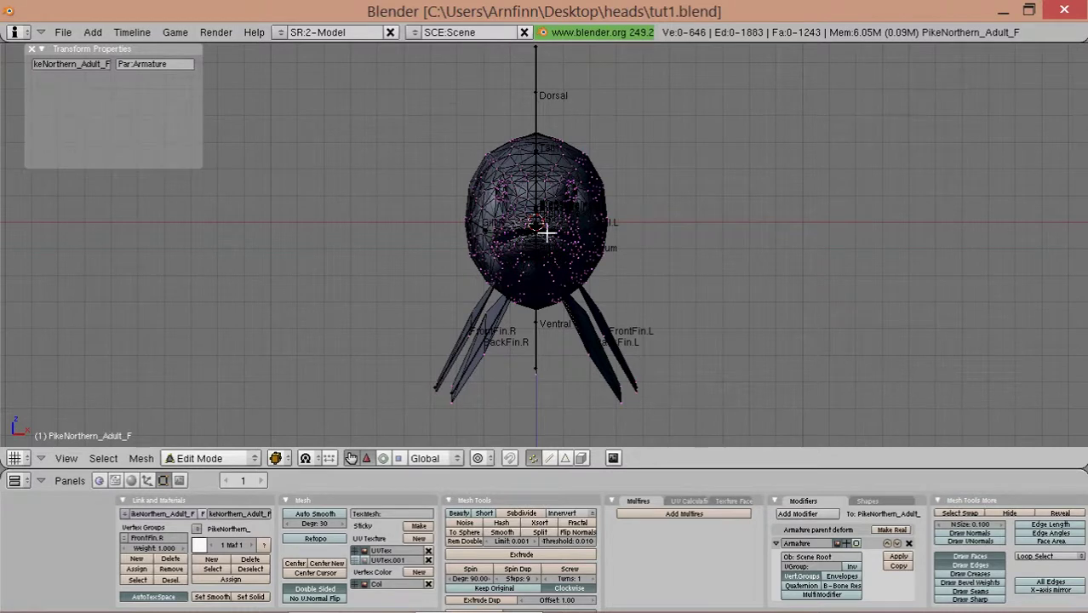
pyautogui.moveTo(549, 228)
pyautogui.keyDown('shift'); pyautogui.mouseDown(button='middle')
pyautogui.moveTo(530, 240)
pyautogui.moveTo(583, 238)
pyautogui.mouseUp(button='middle'); pyautogui.keyUp('shift')
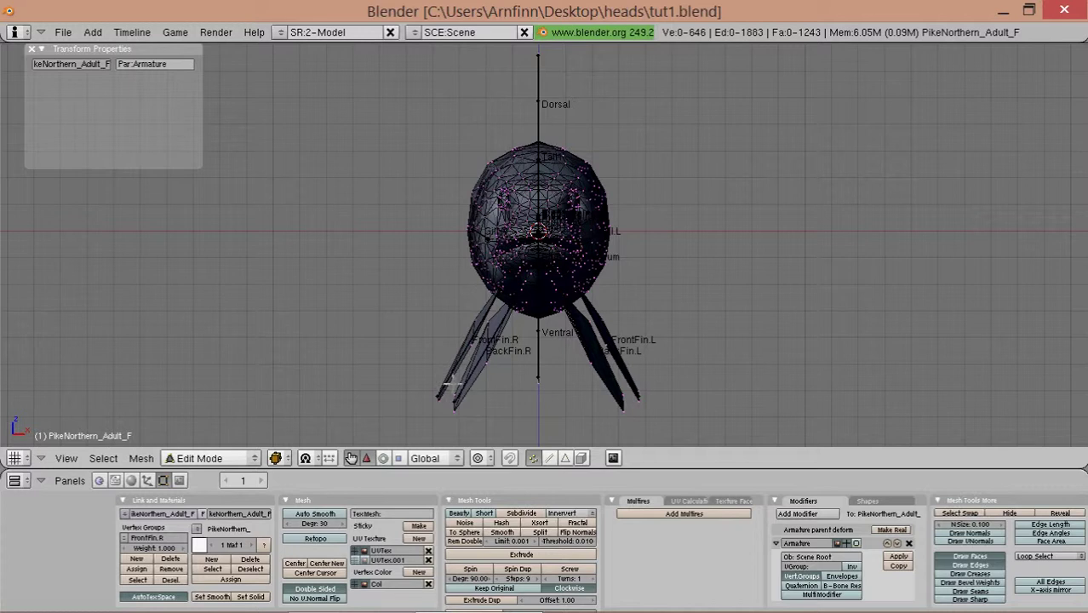
# - Box-select the right half of the mesh and its fins and delete those vertices
pyautogui.press('g')
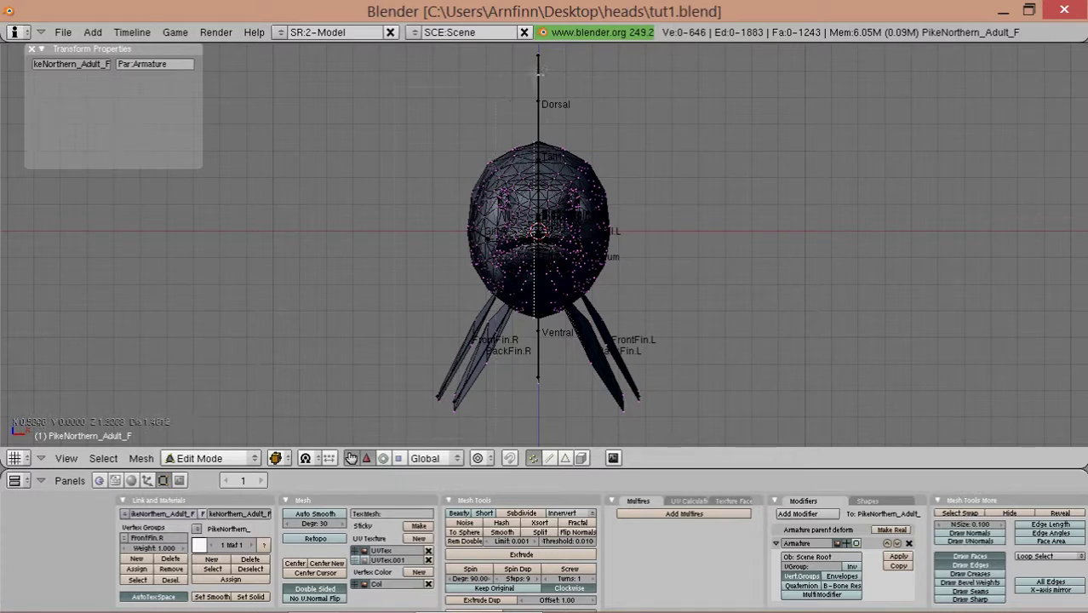
pyautogui.moveTo(537, 68); pyautogui.dragTo(433, 417)
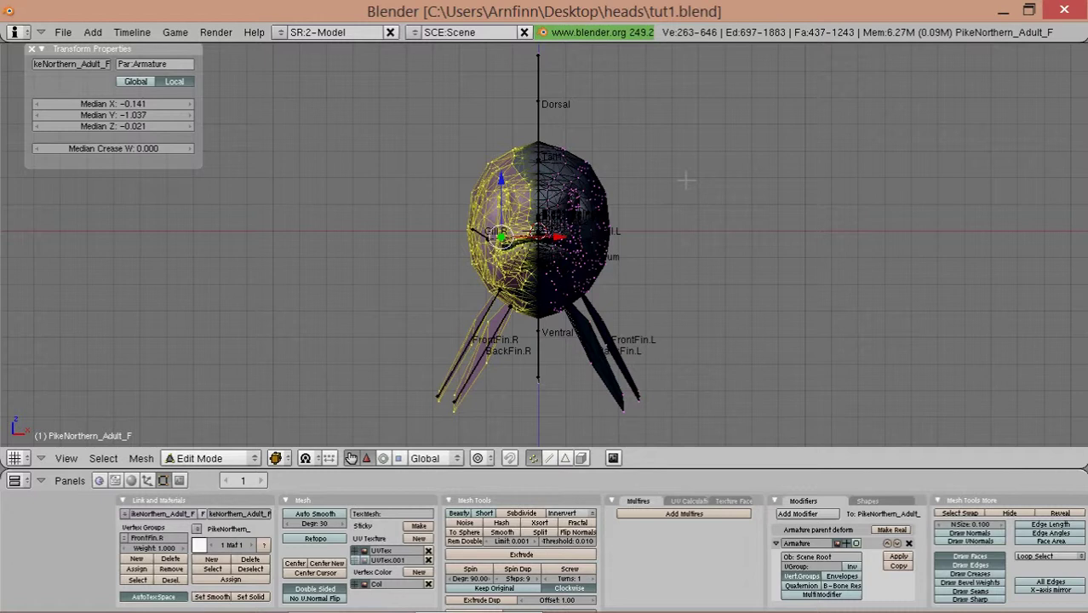
pyautogui.press('x')
pyautogui.click(687, 180)
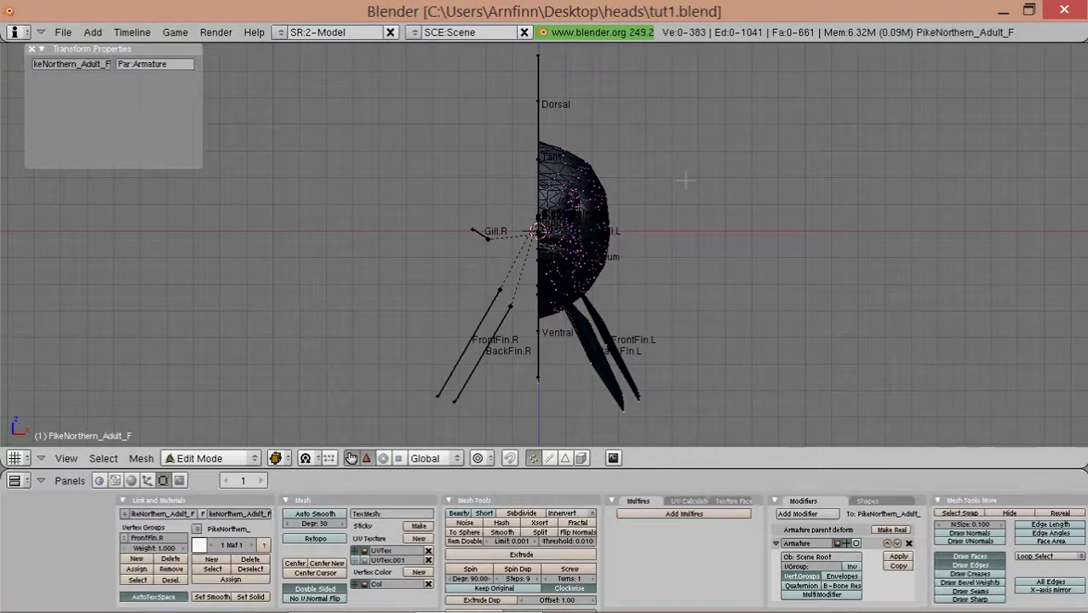
pyautogui.press('KP_3')
pyautogui.moveTo(594, 179); pyautogui.dragTo(545, 255, button='middle')
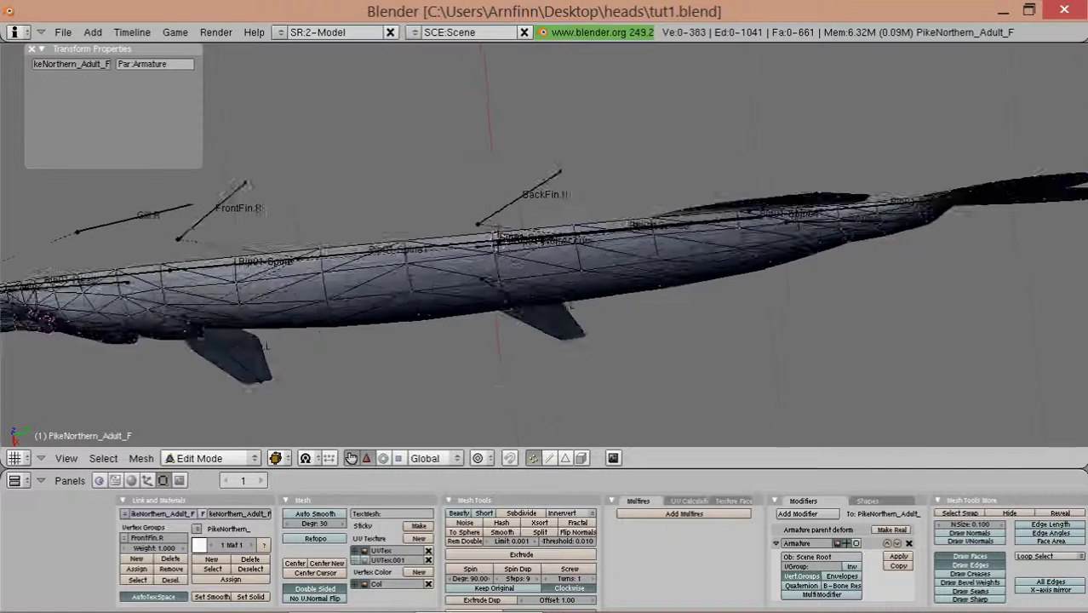
pyautogui.scroll(-4, 522, 275)
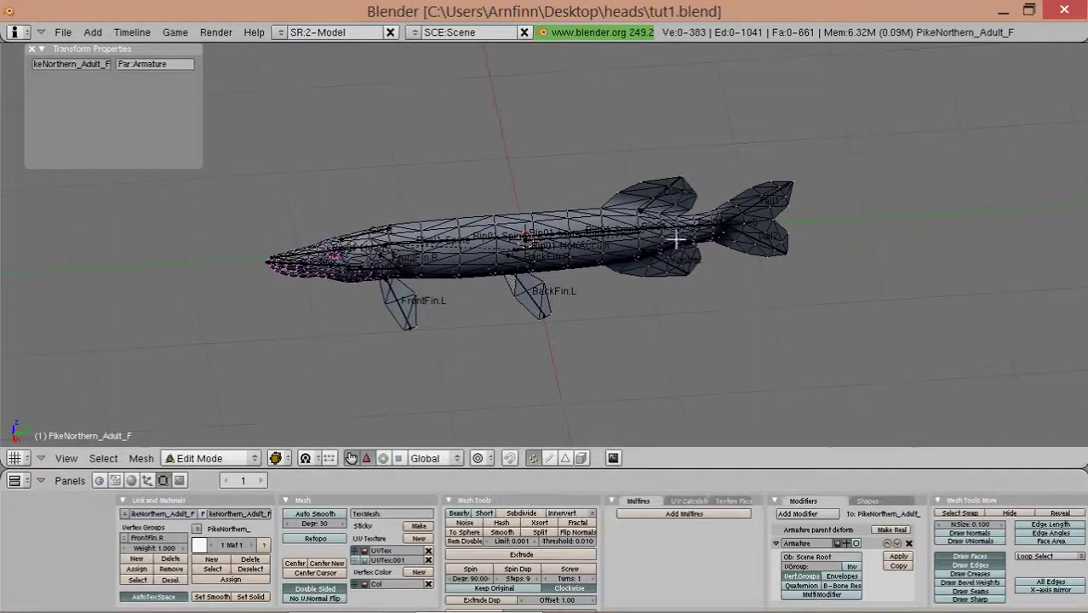
pyautogui.scroll(3, 675, 238)
pyautogui.moveTo(675, 238)
pyautogui.mouseDown(button='middle')
pyautogui.moveTo(532, 155)
pyautogui.moveTo(517, 190)
pyautogui.mouseUp(button='middle')
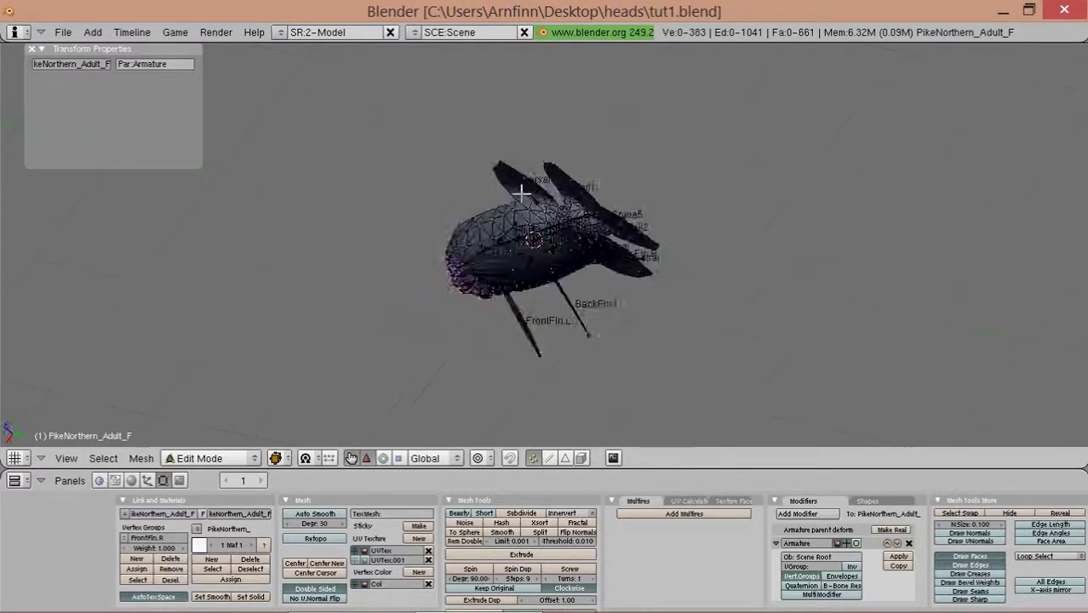
# - Add a Mirror modifier to the pike mesh and move it above the Armature modifier
pyautogui.click(811, 512)
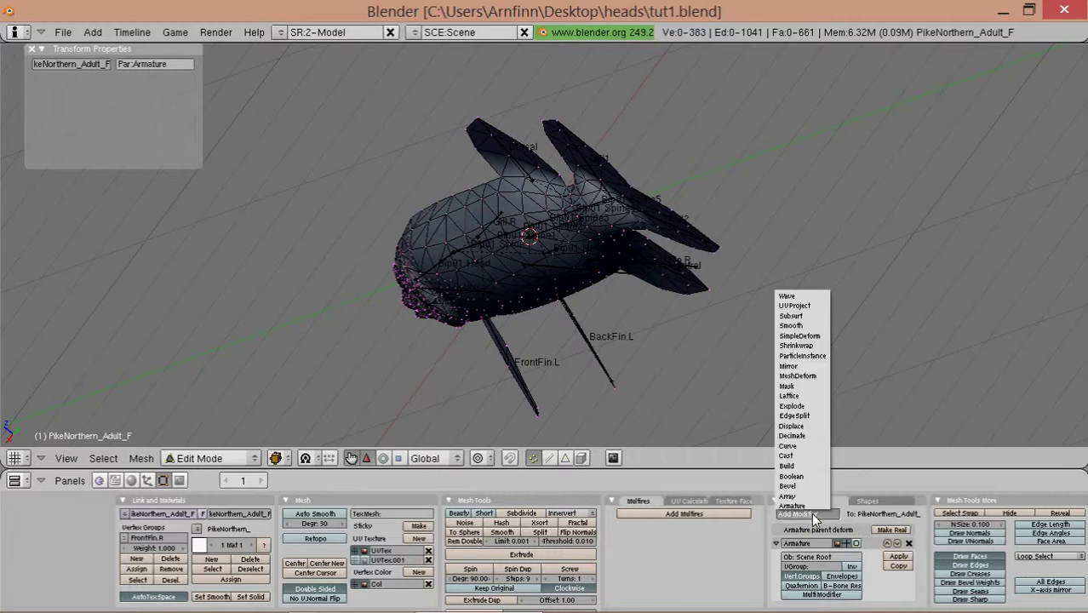
pyautogui.click(796, 366)
pyautogui.scroll(-3, 814, 571)
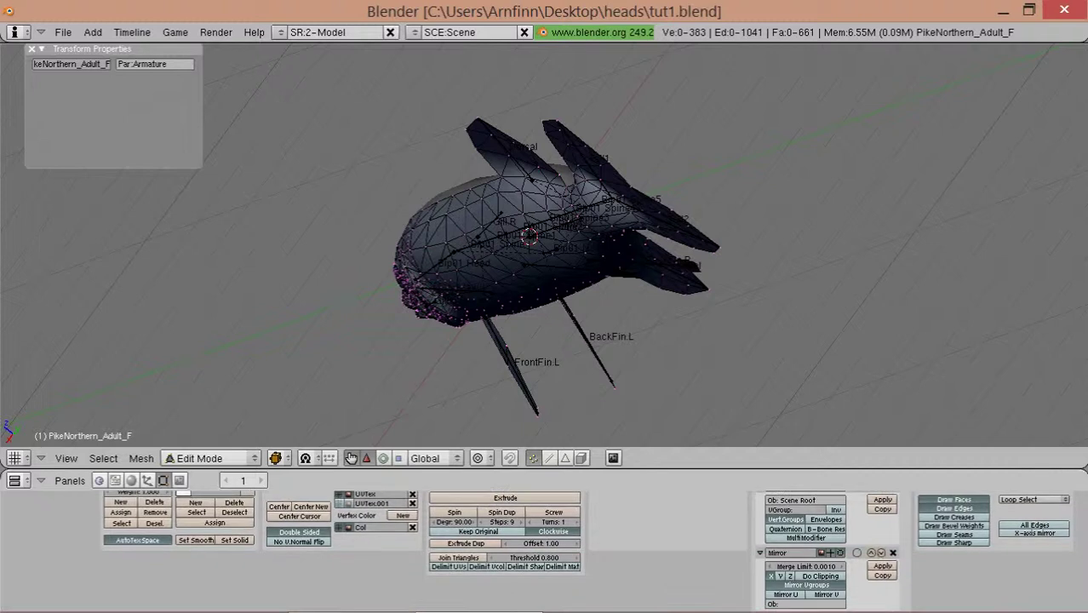
pyautogui.click(871, 553)
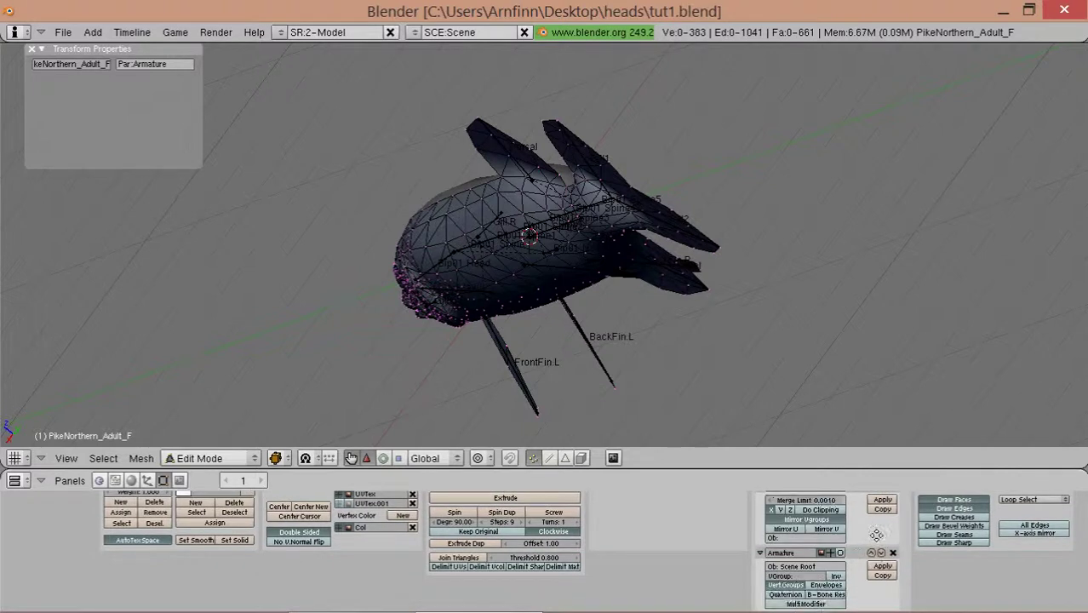
pyautogui.scroll(2, 873, 566)
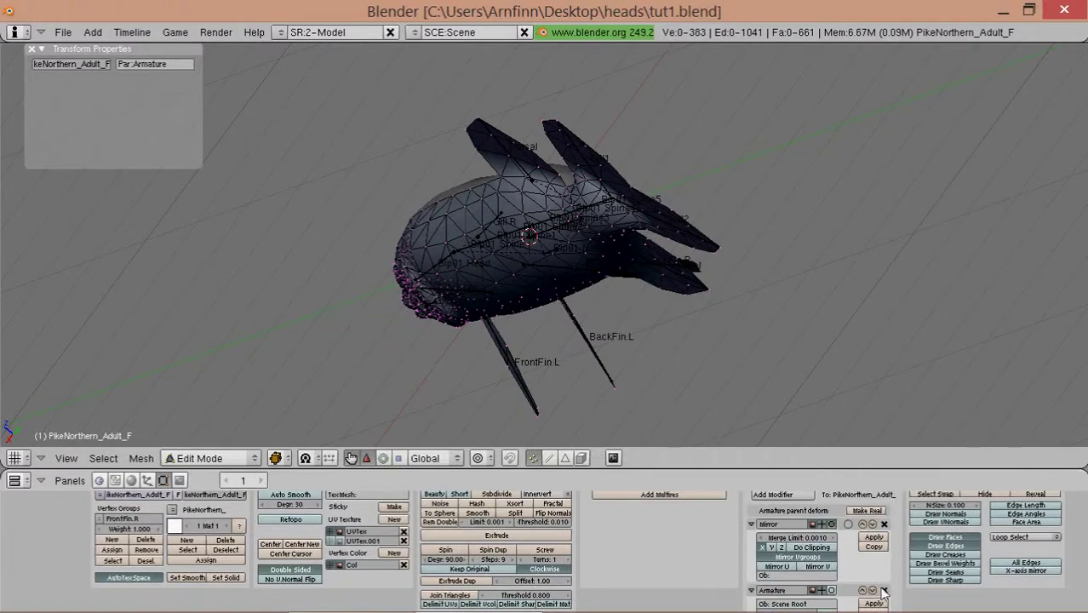
pyautogui.scroll(-2, 887, 587)
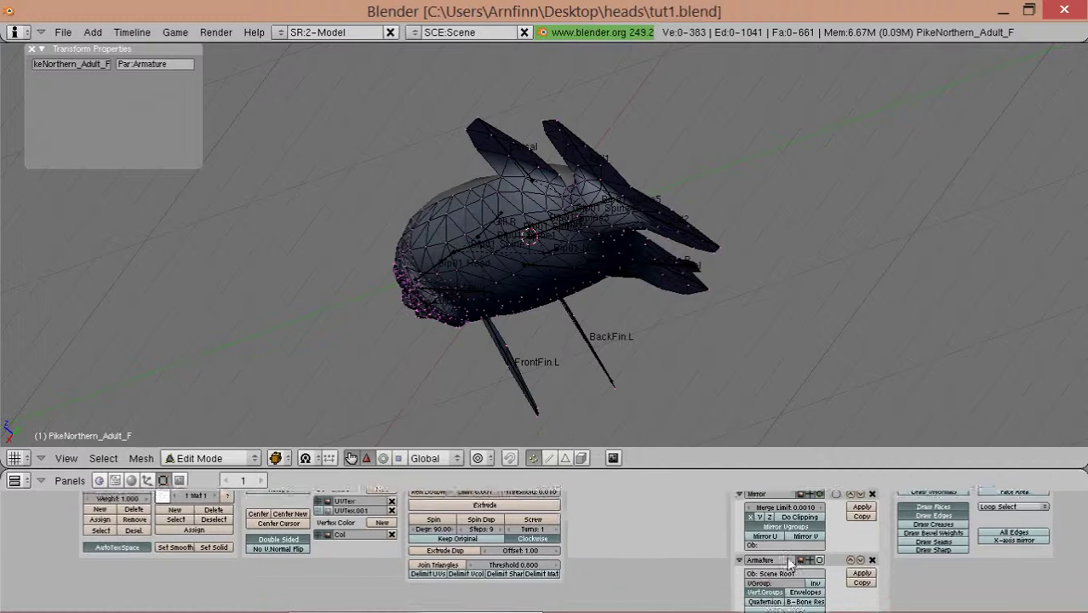
pyautogui.scroll(-2, 894, 566)
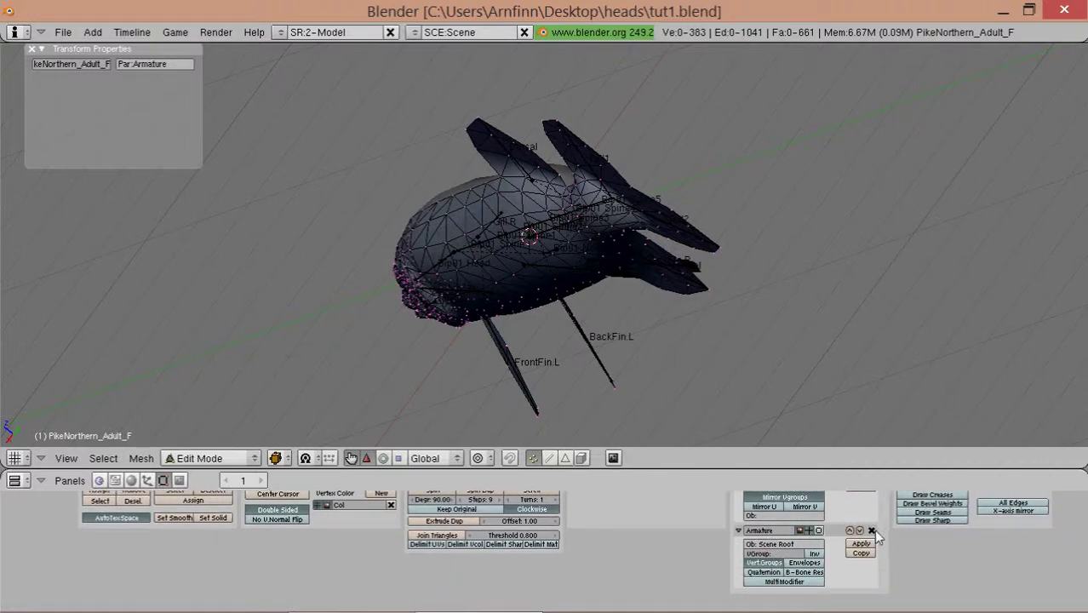
# - Delete the Armature modifier and return the mesh to Object Mode
pyautogui.click(872, 530)
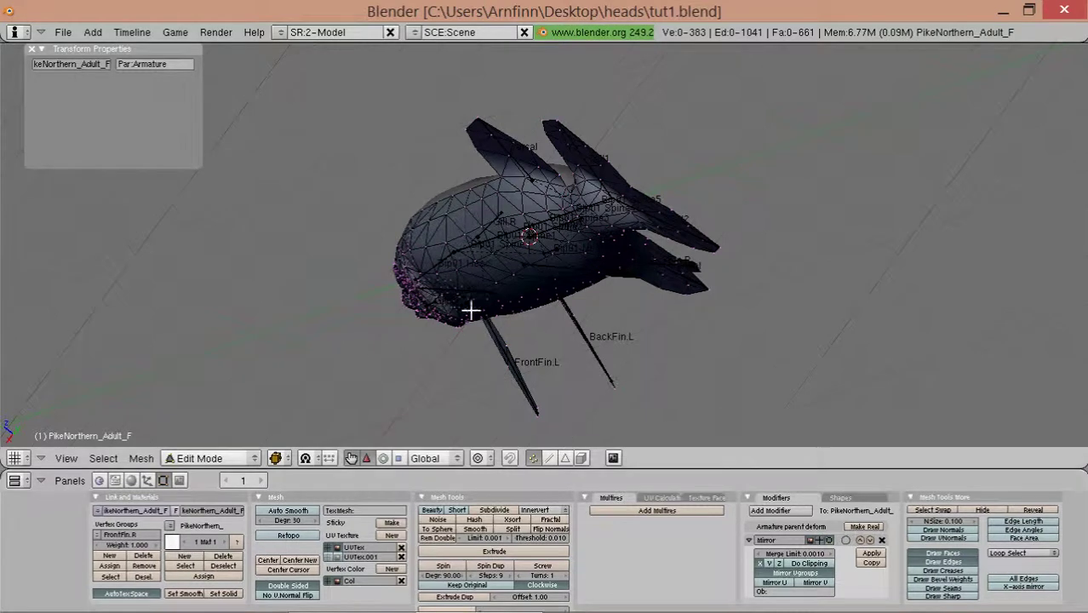
pyautogui.moveTo(471, 310); pyautogui.dragTo(579, 281, button='middle')
pyautogui.scroll(-3, 418, 287)
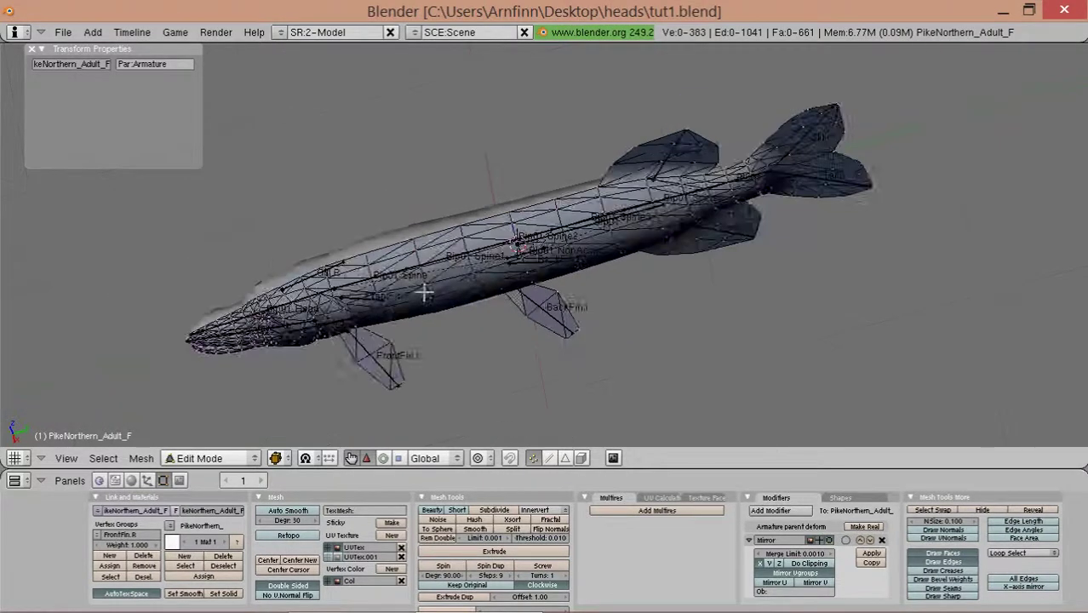
pyautogui.press('Tab')
pyautogui.moveTo(418, 287)
pyautogui.mouseDown(button='middle')
pyautogui.moveTo(536, 289)
pyautogui.moveTo(588, 277)
pyautogui.moveTo(541, 279)
pyautogui.mouseUp(button='middle')
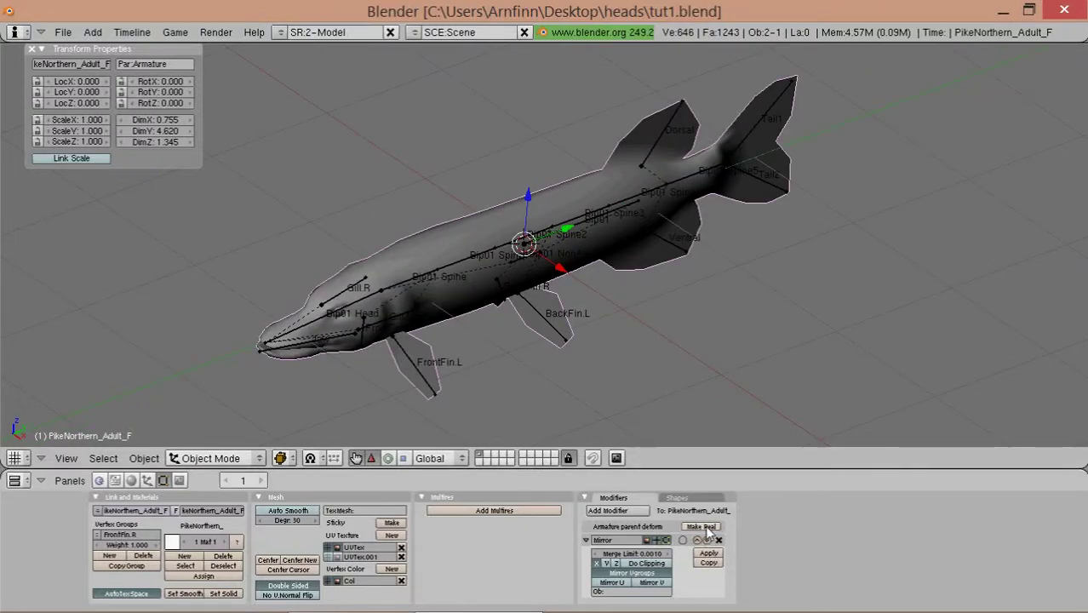
# - Make the armature parent deform a real Armature modifier, keep Mirror above it, and view from the side
pyautogui.click(702, 528)
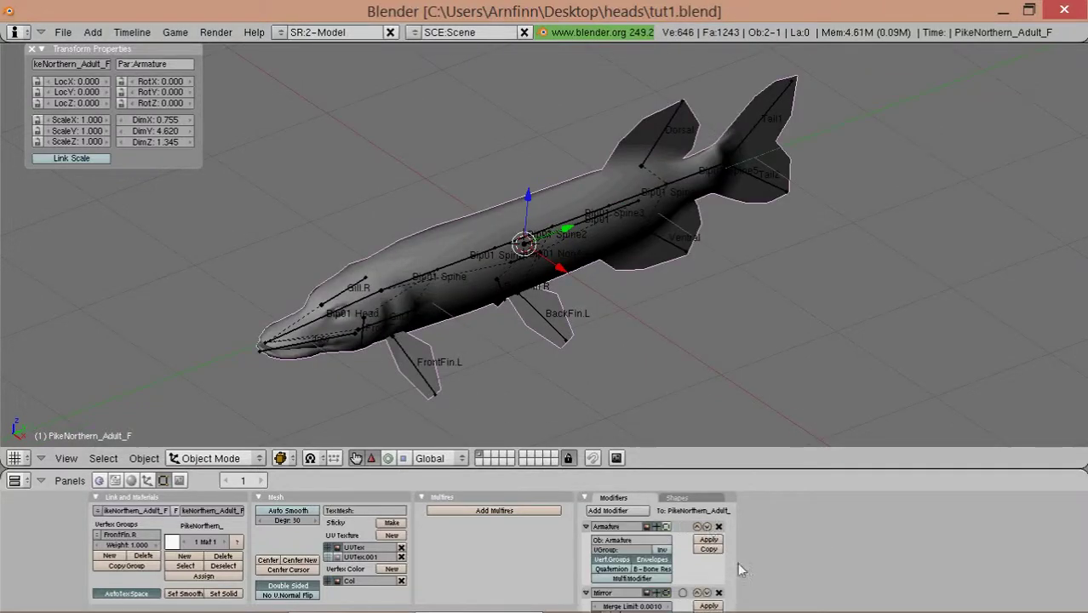
pyautogui.click(707, 527)
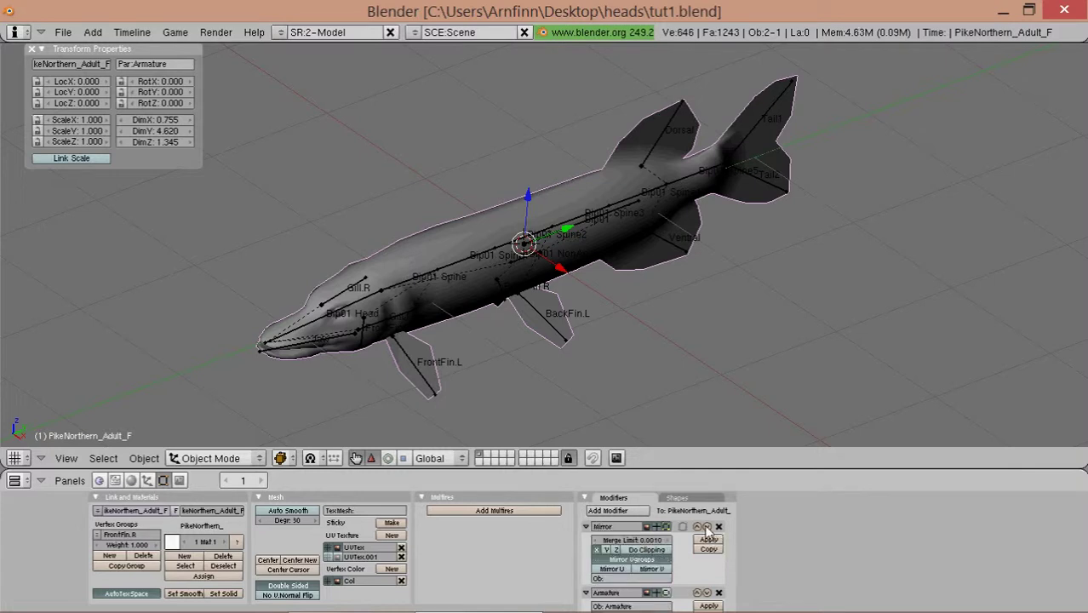
pyautogui.moveTo(720, 291); pyautogui.dragTo(538, 282, button='middle')
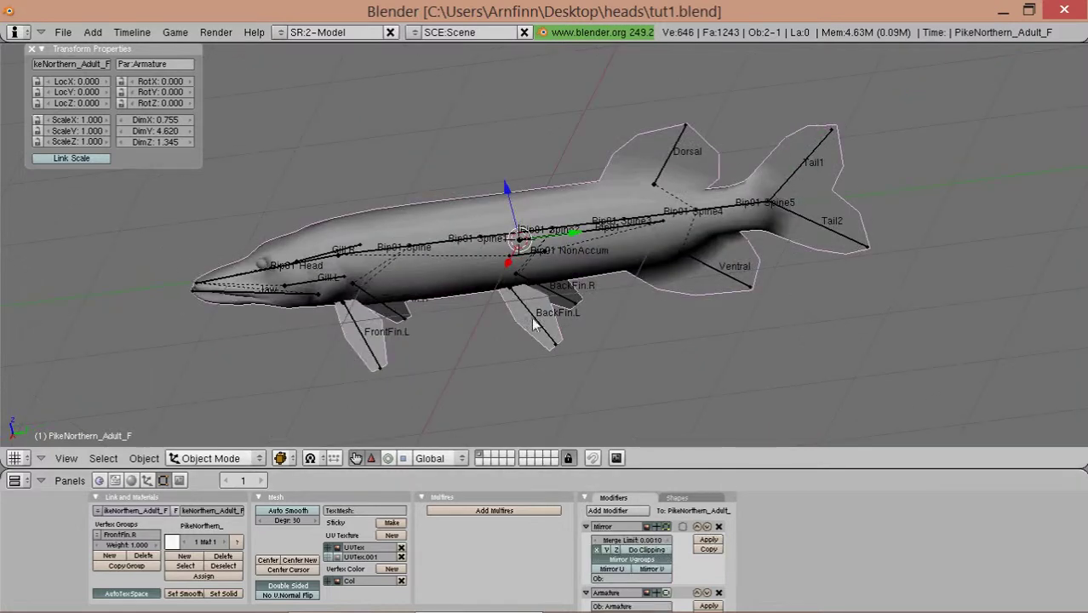
pyautogui.press('KP_3')
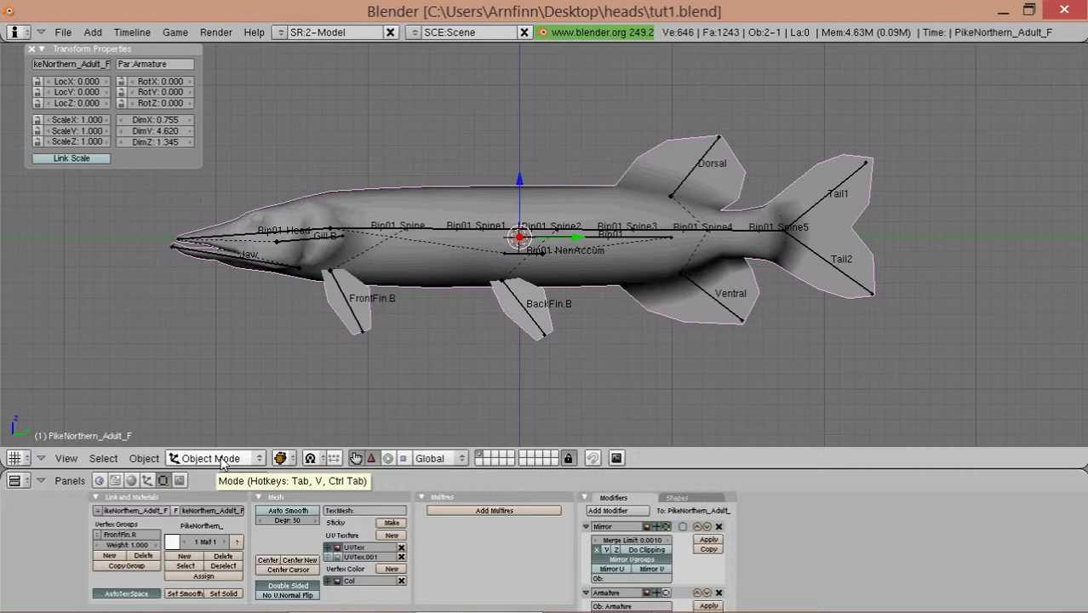
pyautogui.click(223, 461)
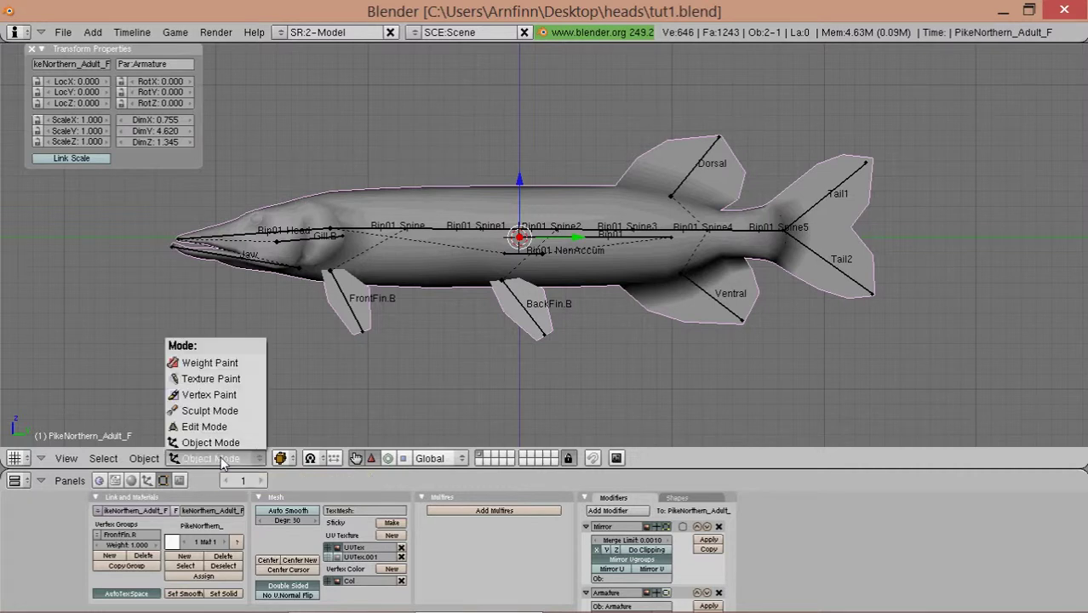
# - In Weight Paint, select the Tail2 bone and cancel a trial rotation of it
pyautogui.click(221, 364)
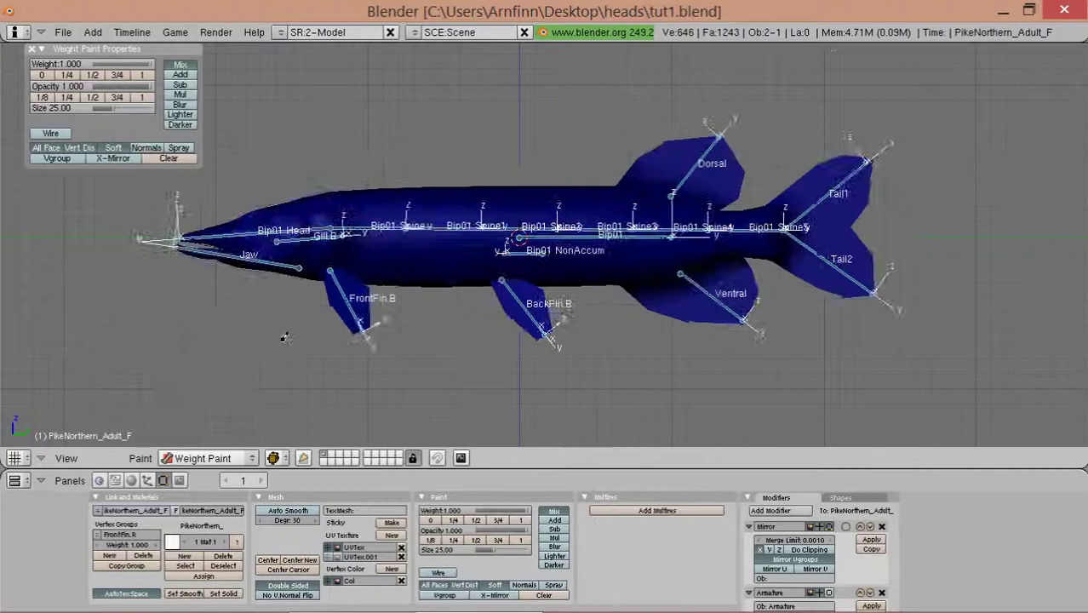
pyautogui.scroll(2, 518, 306)
pyautogui.keyDown('shift'); pyautogui.moveTo(737, 264); pyautogui.dragTo(507, 276, button='middle'); pyautogui.keyUp('shift')
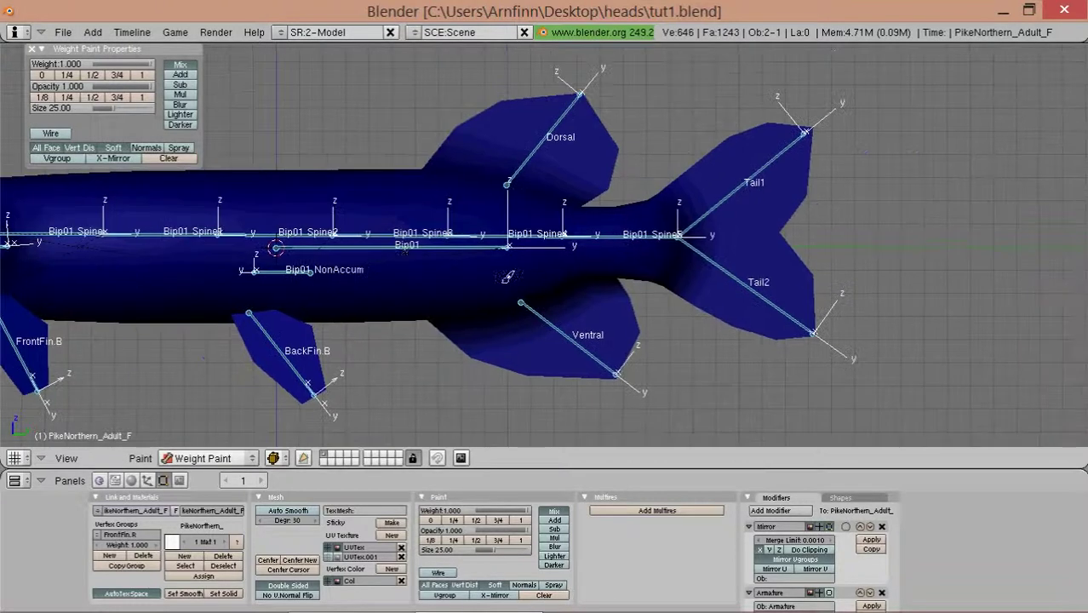
pyautogui.rightClick(780, 300)
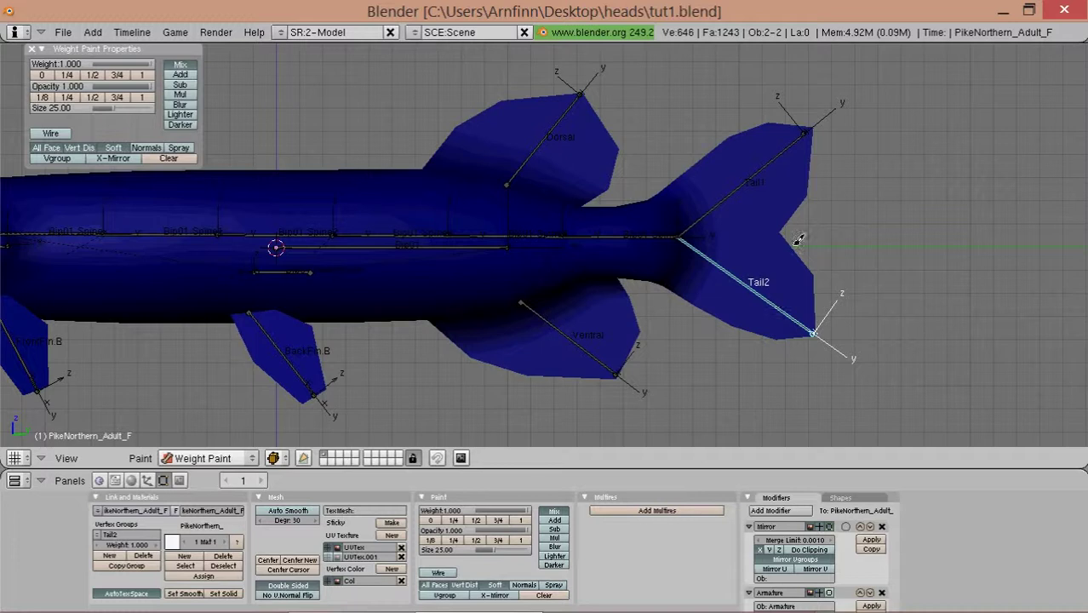
pyautogui.keyDown('shift'); pyautogui.moveTo(798, 240); pyautogui.dragTo(655, 240, button='middle'); pyautogui.keyUp('shift')
pyautogui.scroll(1, 560, 400)
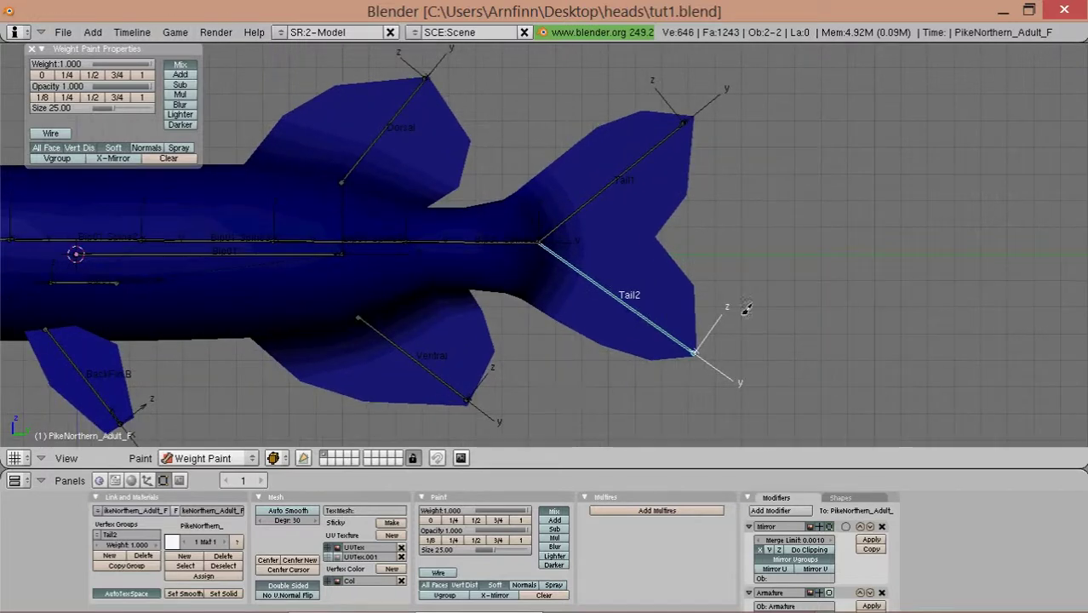
pyautogui.press('r')
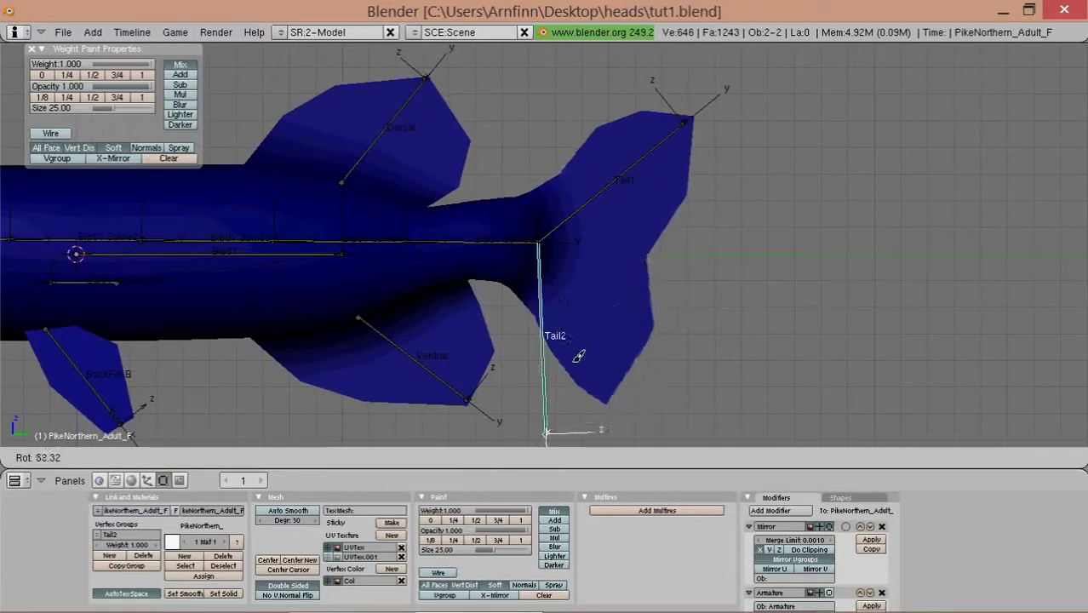
pyautogui.rightClick(578, 356)
# - Return to Object Mode, select the Spine5 then Tail2 bones, and reselect the pike mesh
pyautogui.click(221, 460)
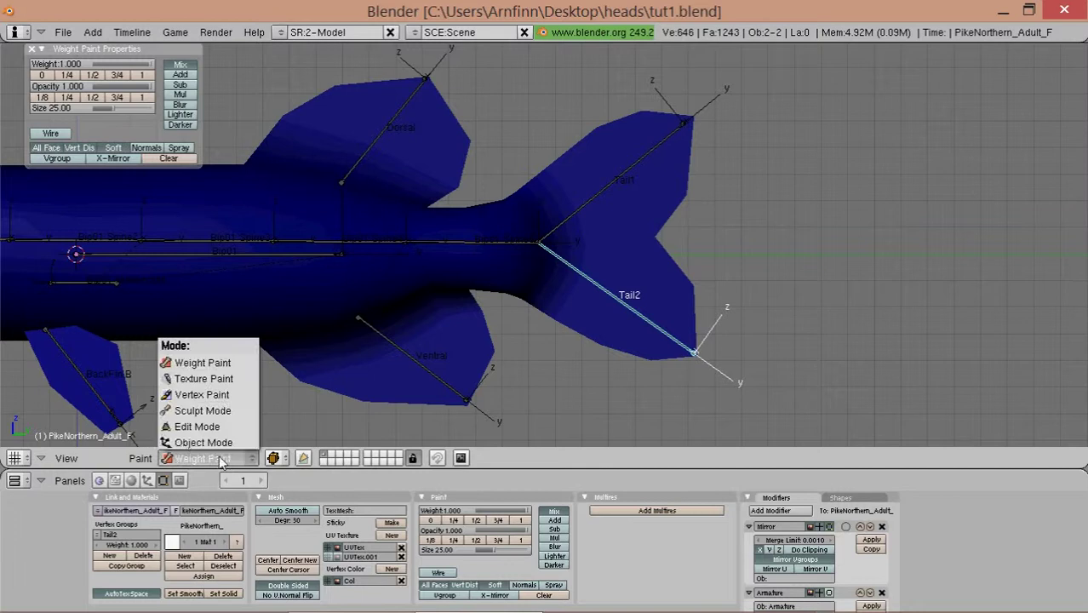
pyautogui.click(203, 442)
pyautogui.rightClick(440, 244)
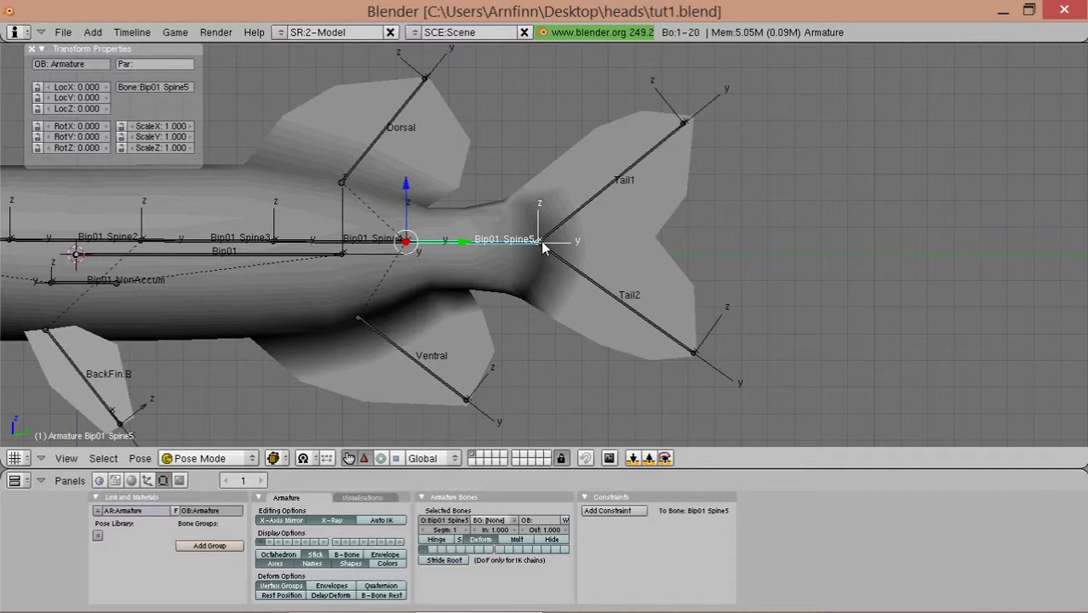
pyautogui.keyDown('shift'); pyautogui.moveTo(558, 242); pyautogui.dragTo(505, 263, button='middle'); pyautogui.keyUp('shift')
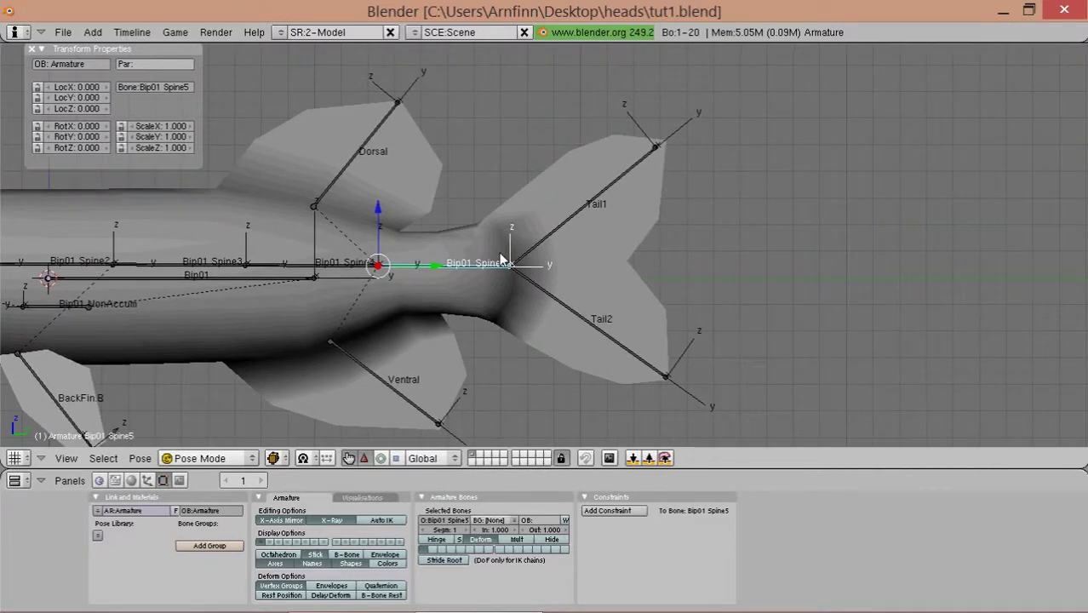
pyautogui.rightClick(596, 324)
pyautogui.rightClick(554, 333)
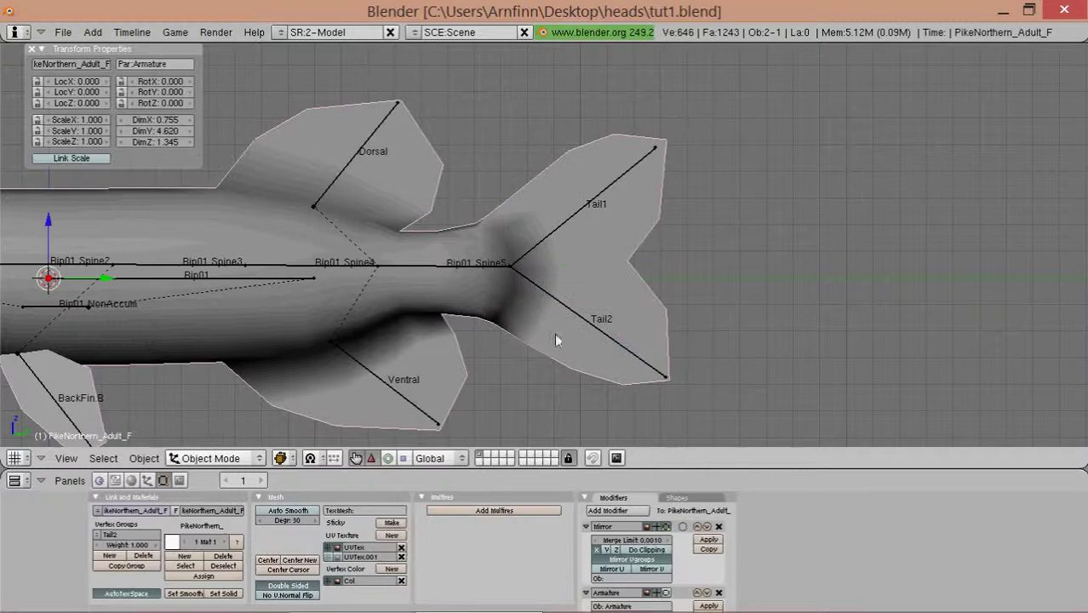
# - Put the mesh into Weight Paint with wireframe shown, centring the tail fin
pyautogui.click(210, 460)
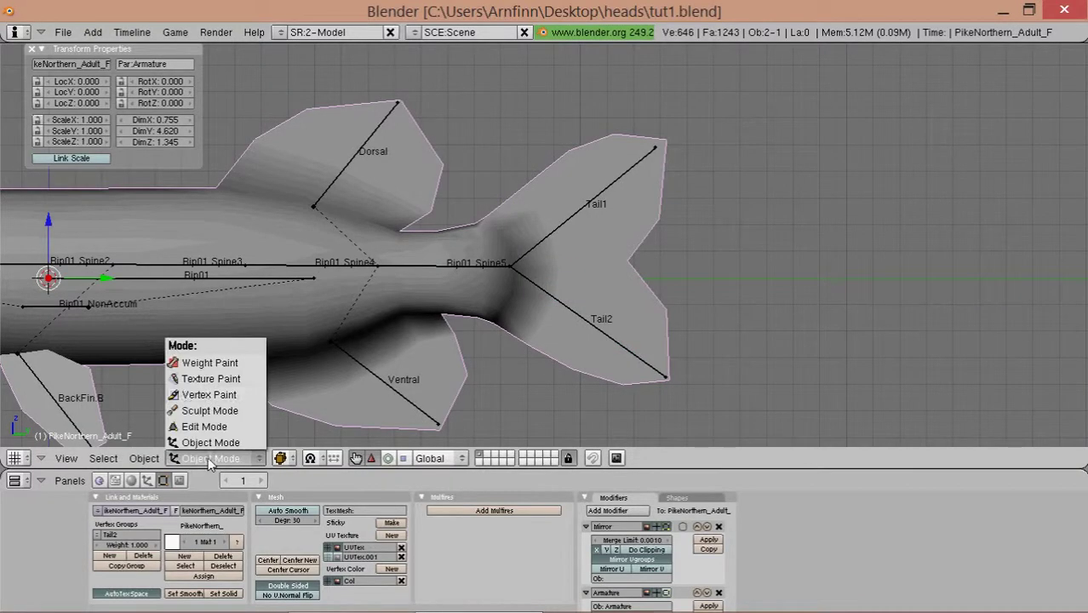
pyautogui.click(224, 363)
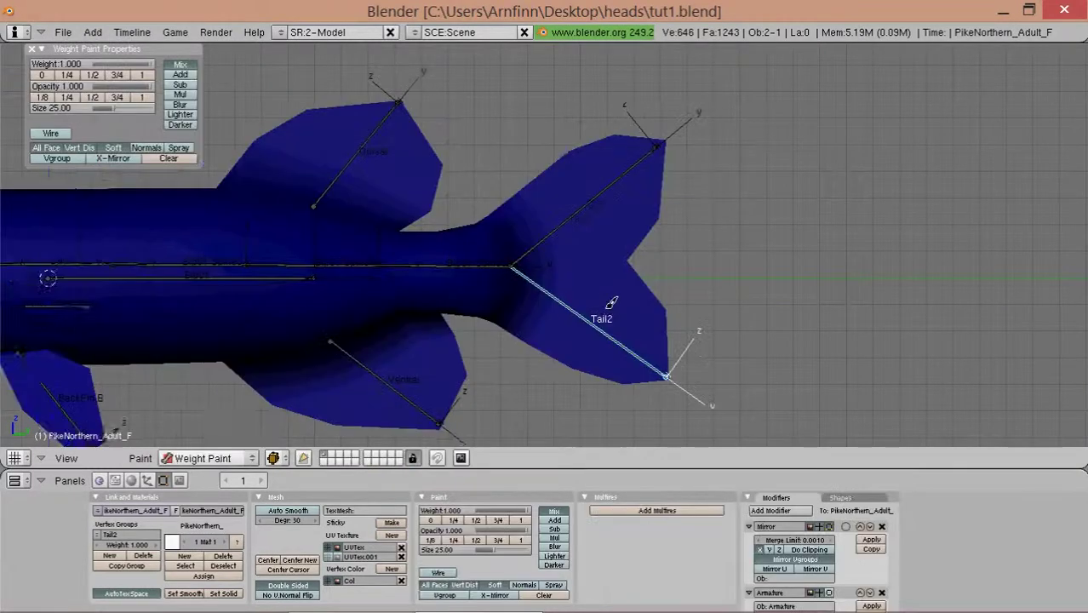
pyautogui.keyDown('shift'); pyautogui.moveTo(610, 303); pyautogui.dragTo(574, 305, button='middle'); pyautogui.keyUp('shift')
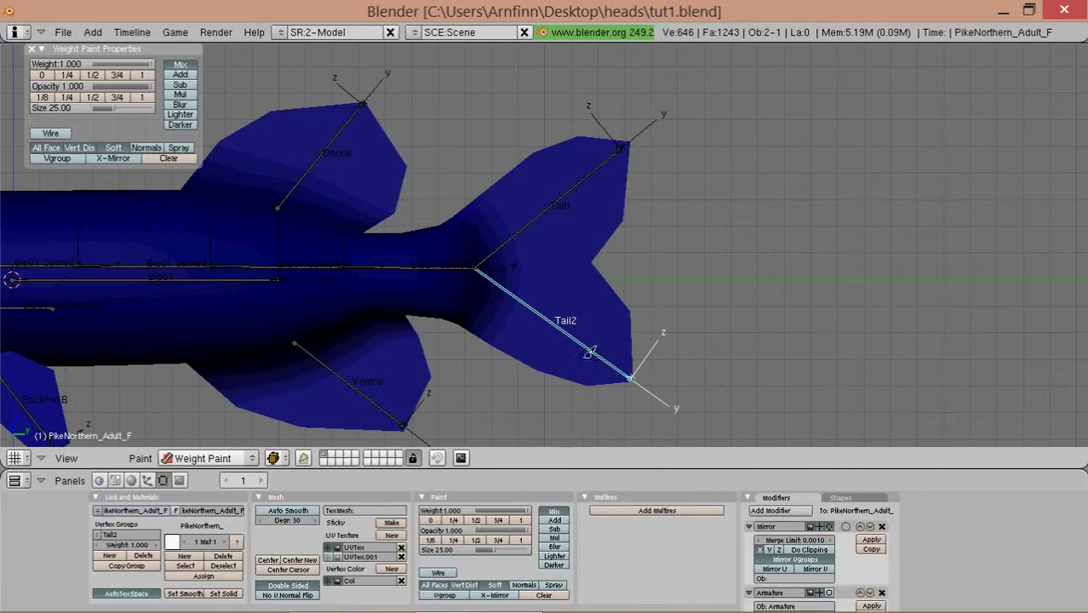
pyautogui.click(443, 573)
pyautogui.keyDown('shift'); pyautogui.moveTo(612, 308); pyautogui.dragTo(597, 311, button='middle'); pyautogui.keyUp('shift')
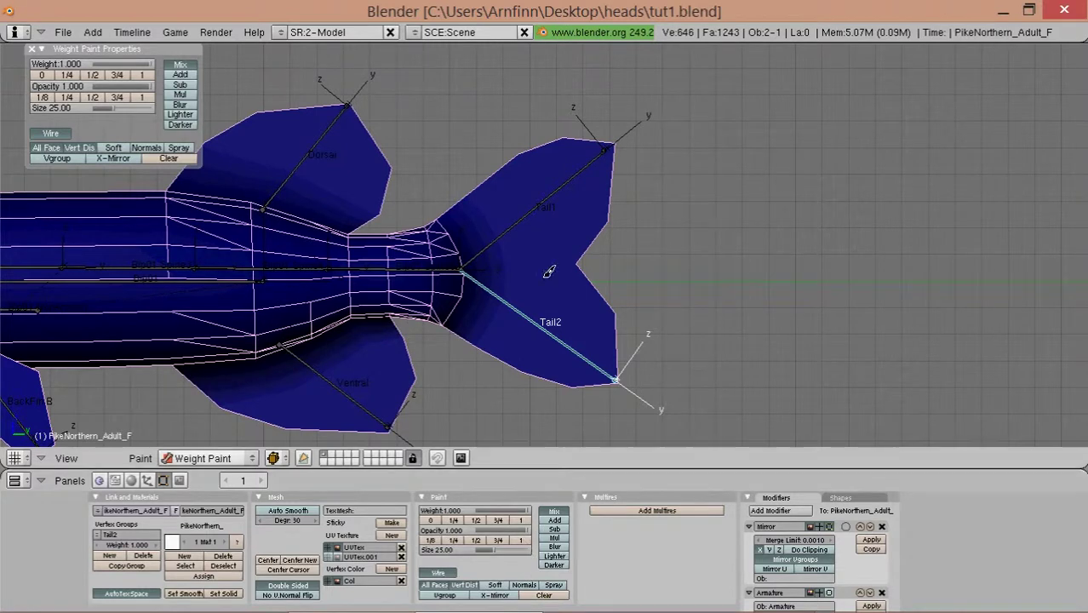
pyautogui.keyDown('shift'); pyautogui.moveTo(548, 266); pyautogui.dragTo(566, 243, button='middle'); pyautogui.keyUp('shift')
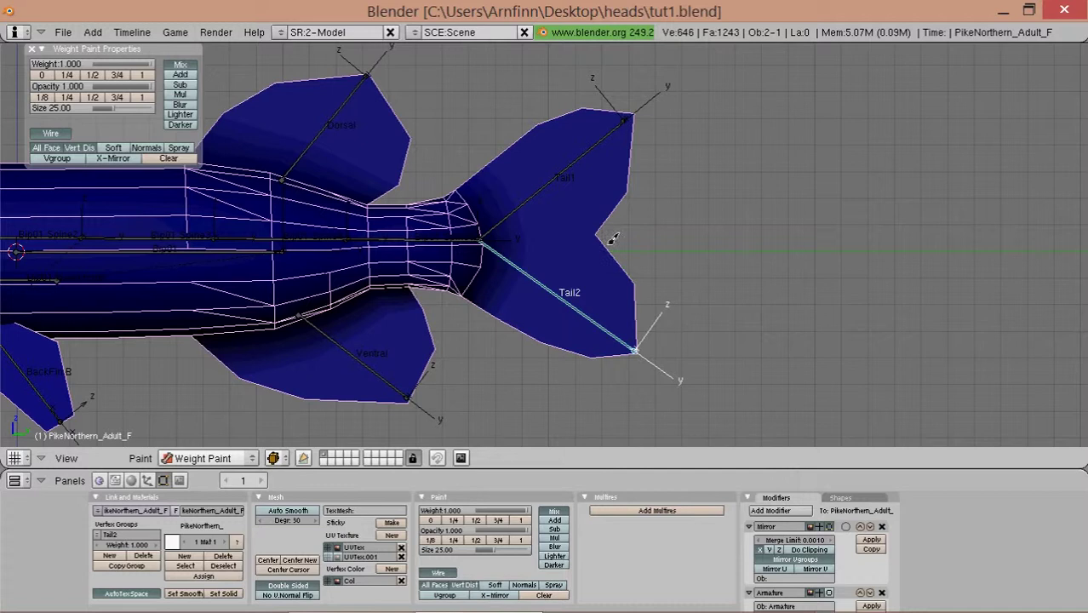
# - Paint the lower tail fin at full Tail2 weight and test-rotate the Tail2 bone
pyautogui.moveTo(622, 259)
pyautogui.mouseDown()
pyautogui.moveTo(538, 332)
pyautogui.moveTo(584, 256)
pyautogui.moveTo(570, 243)
pyautogui.moveTo(516, 244)
pyautogui.moveTo(488, 273)
pyautogui.moveTo(511, 303)
pyautogui.moveTo(487, 291)
pyautogui.moveTo(494, 266)
pyautogui.mouseUp()
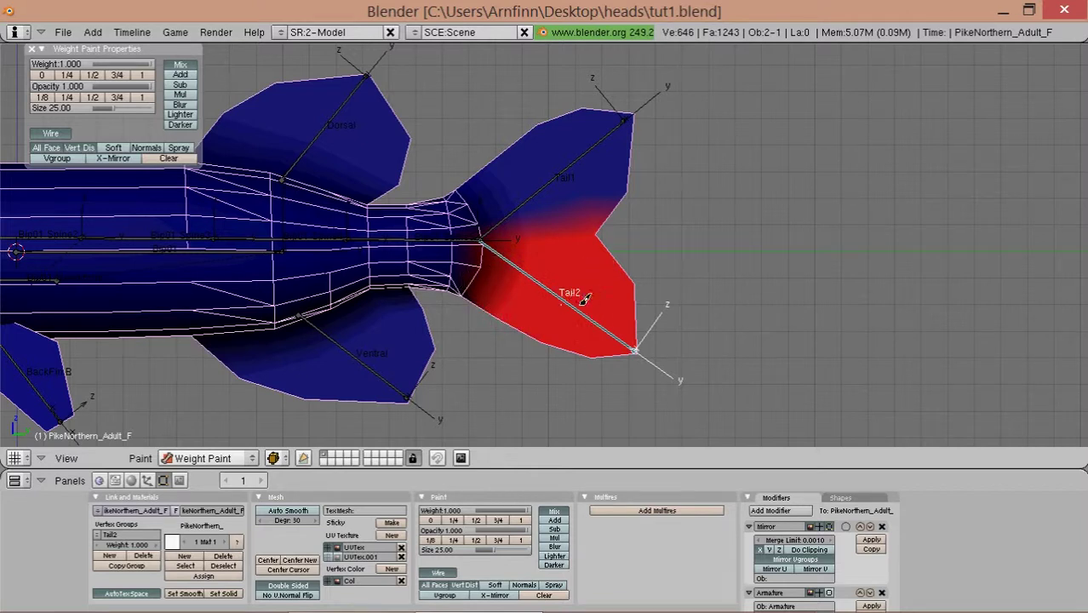
pyautogui.press('r')
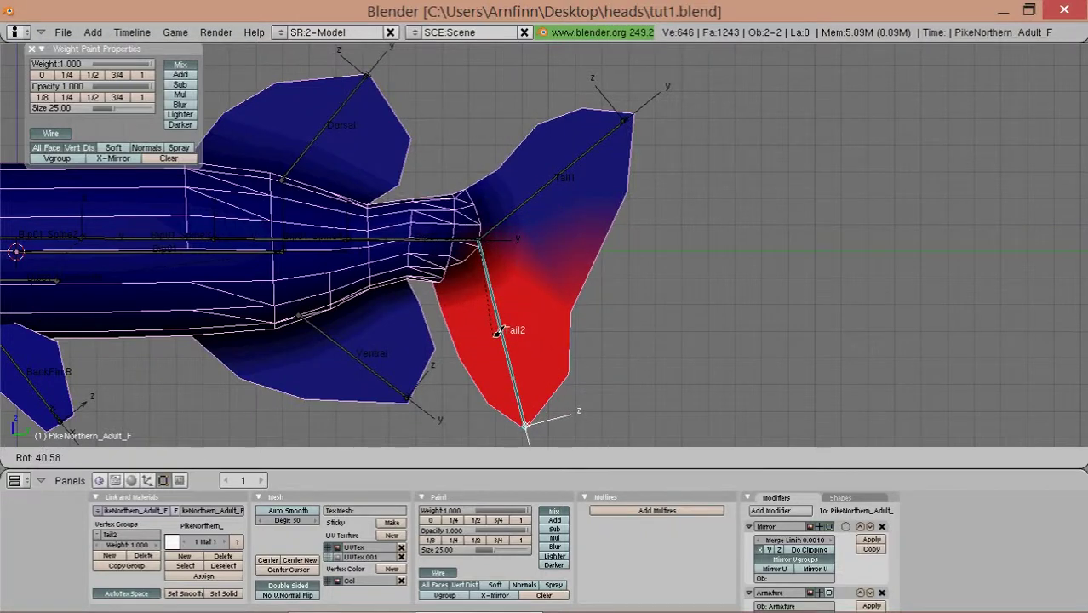
pyautogui.click(566, 322)
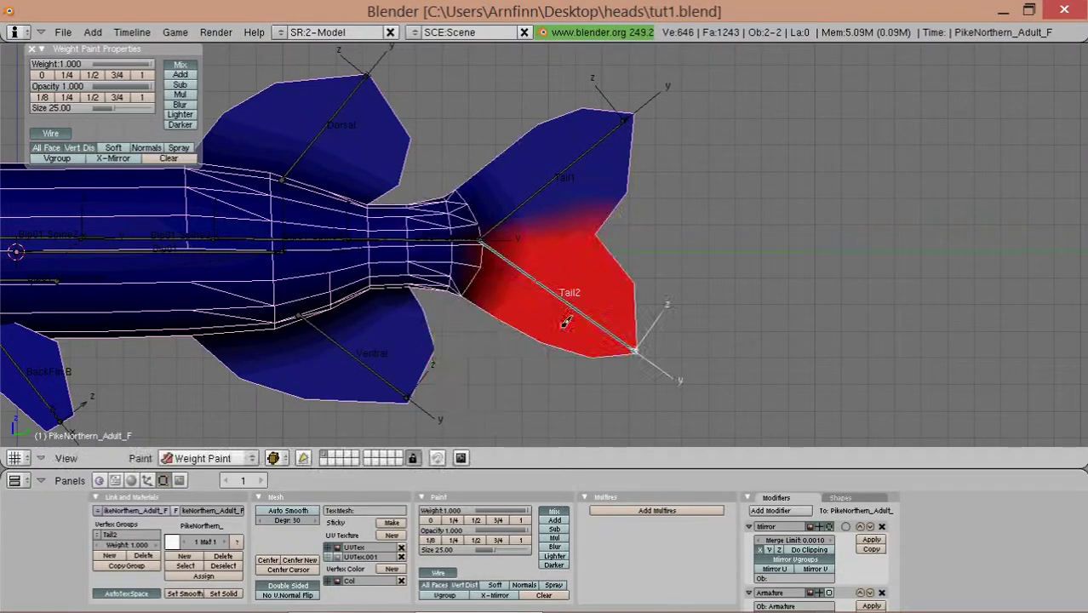
pyautogui.click(209, 458)
# - Back in Object Mode, select the pike mesh and delete its Col vertex colour layer
pyautogui.click(204, 441)
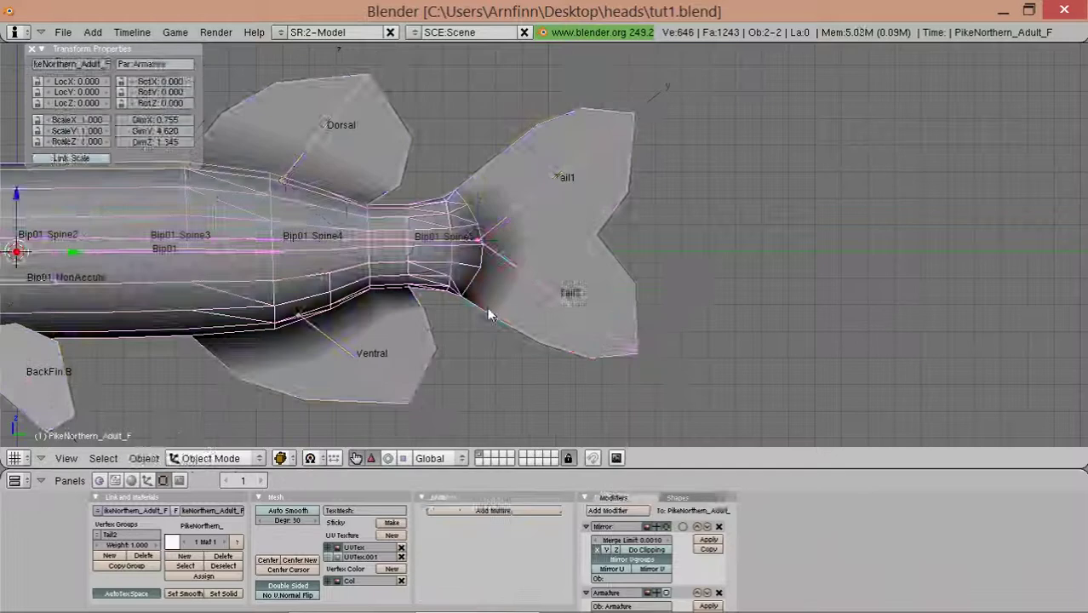
pyautogui.rightClick(548, 290)
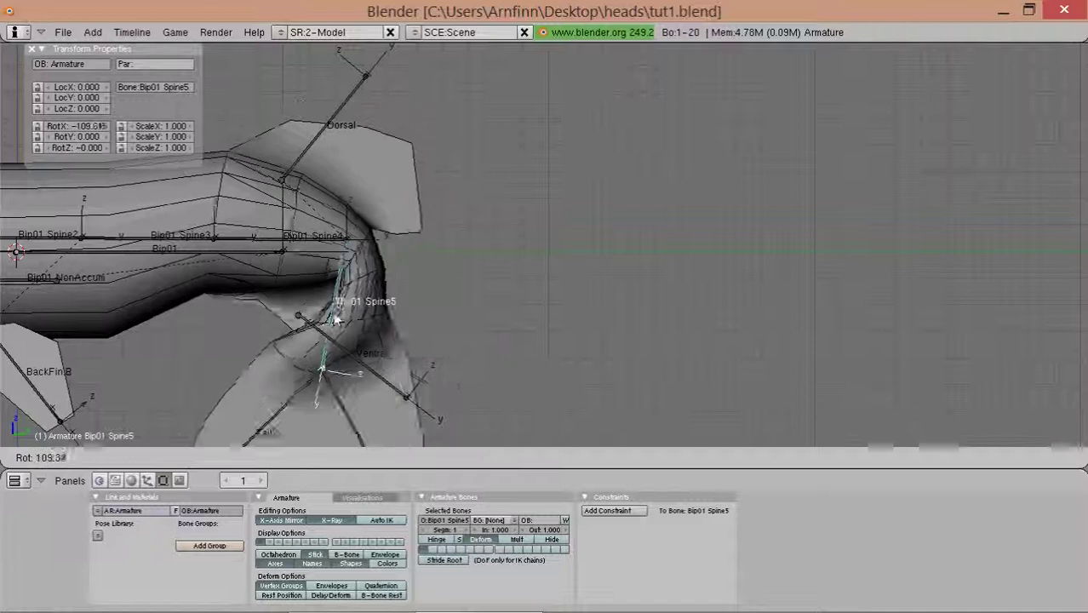
pyautogui.press('Escape')
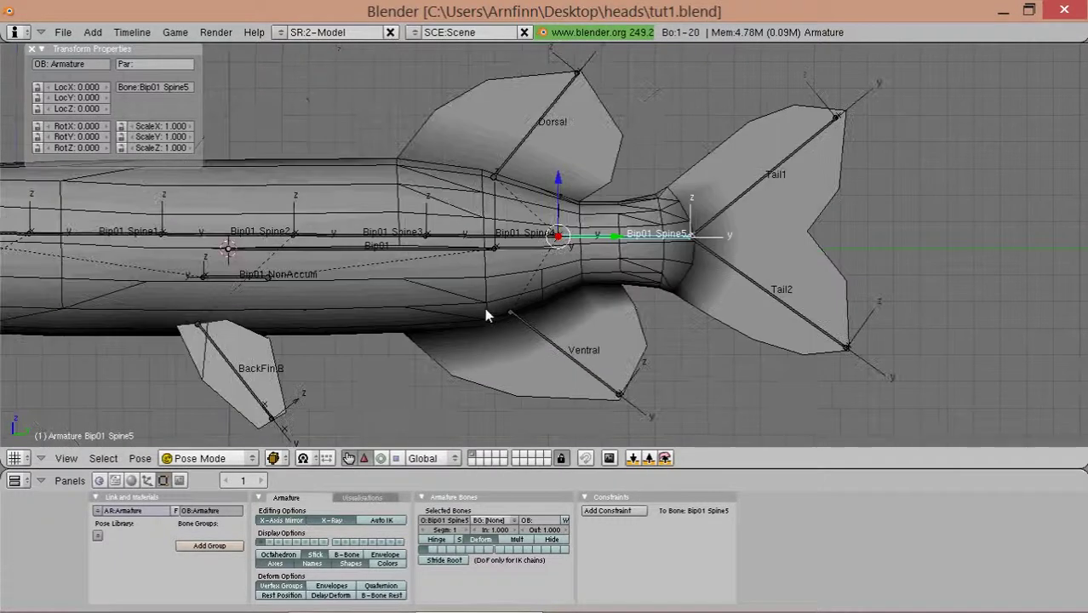
pyautogui.rightClick(467, 320)
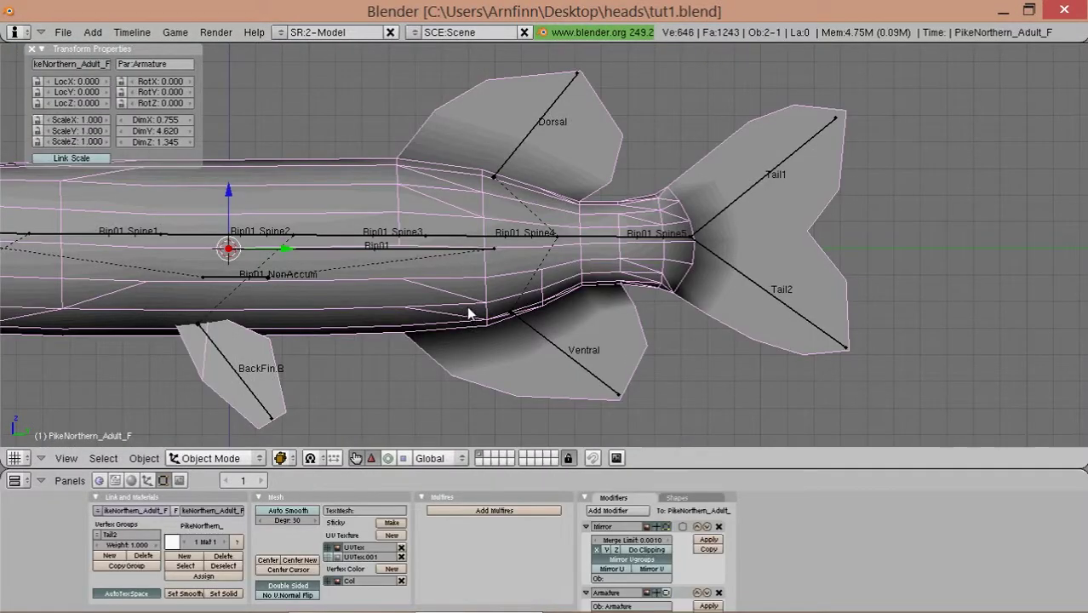
pyautogui.click(401, 581)
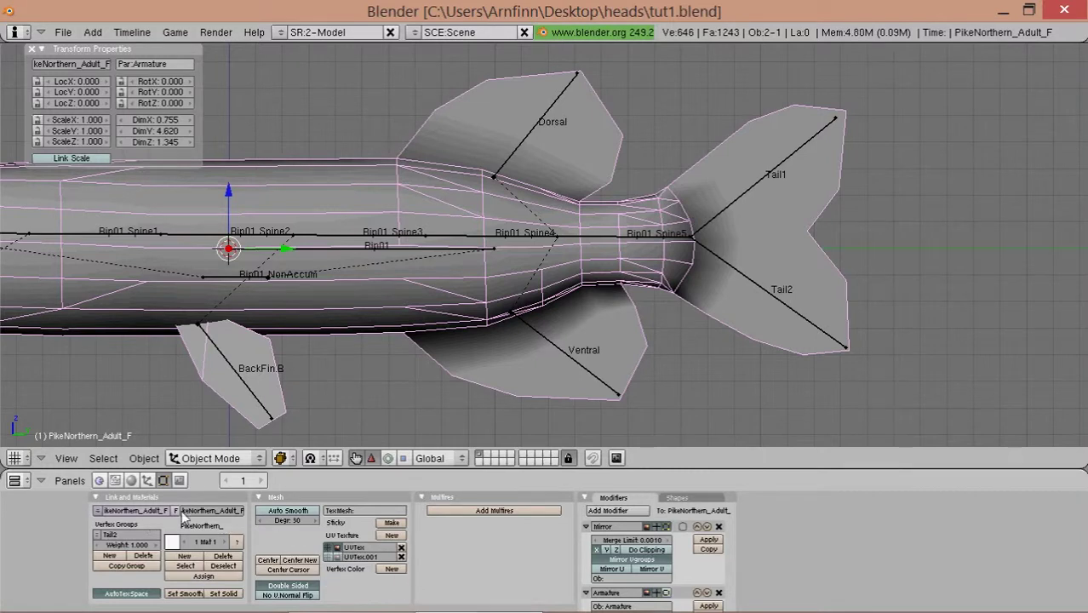
pyautogui.click(98, 534)
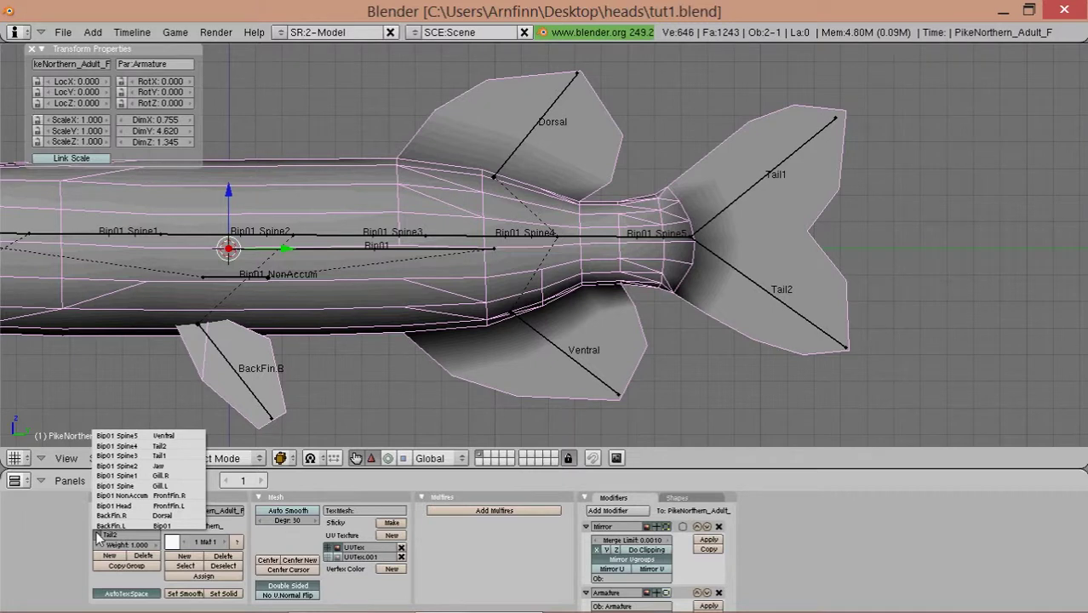
# - In Weight Paint, test-bend bones and make Bip01 Spine1 the active group, cancelling each bend
pyautogui.click(245, 465)
pyautogui.click(218, 383)
pyautogui.press('r')
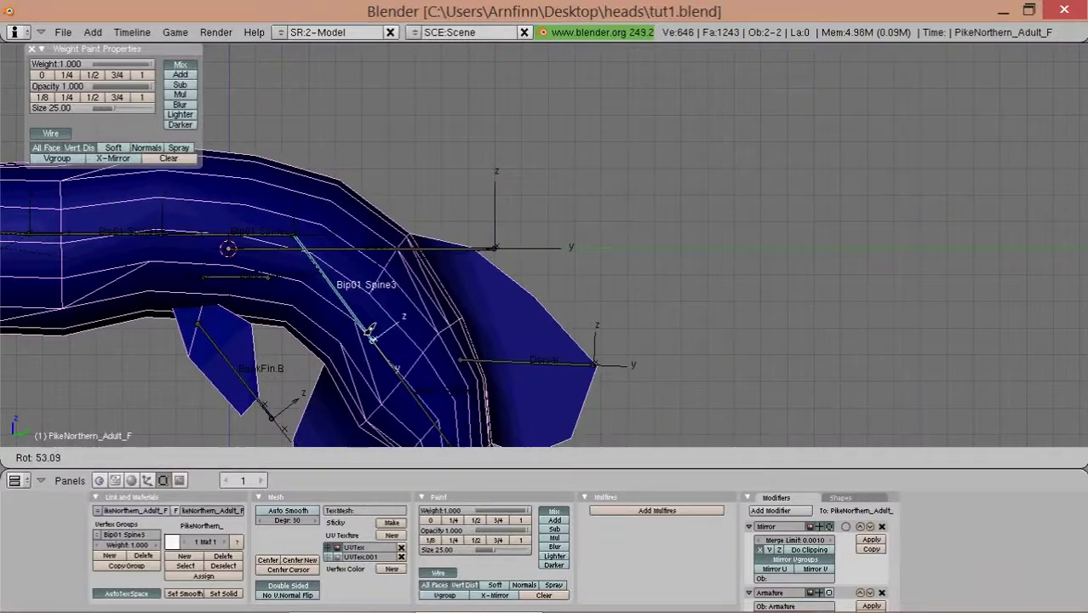
pyautogui.press('Escape')
pyautogui.scroll(-4, 264, 244)
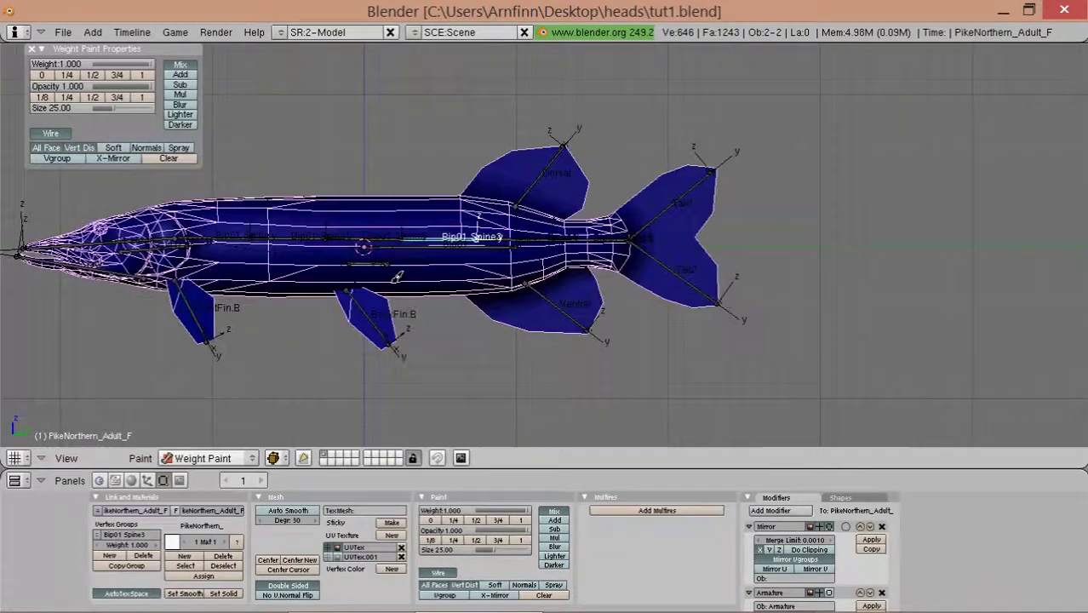
pyautogui.rightClick(264, 244)
pyautogui.press('r')
pyautogui.press('Escape')
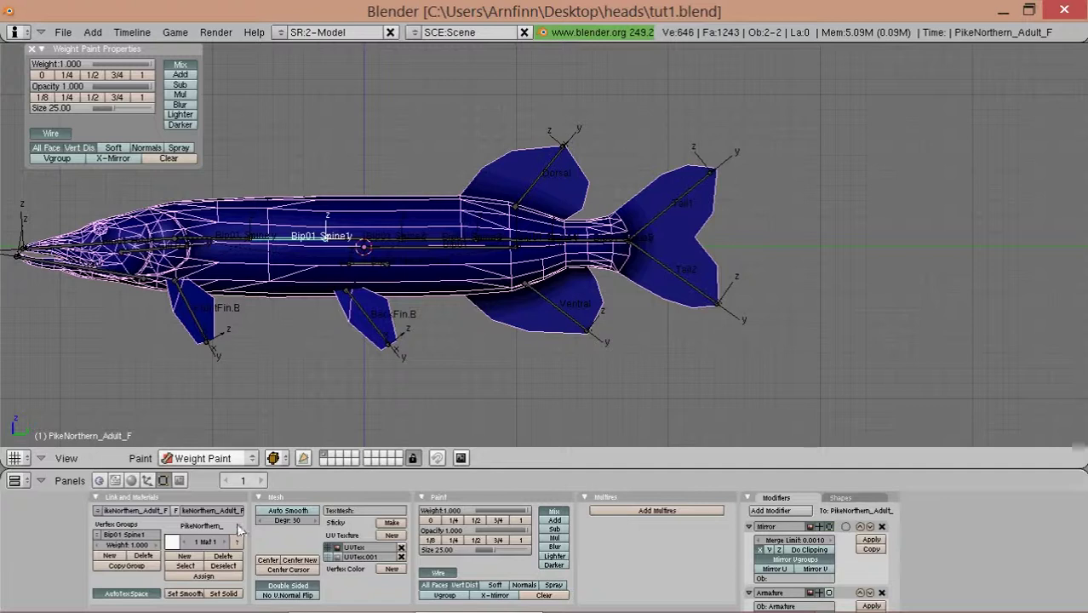
pyautogui.click(203, 458)
pyautogui.click(196, 447)
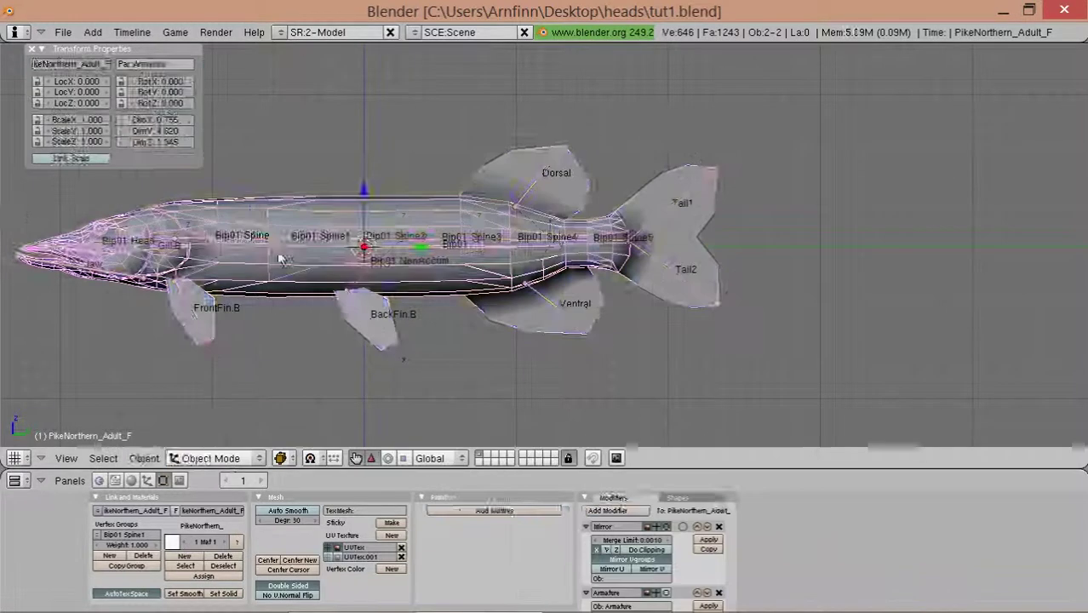
pyautogui.rightClick(284, 259)
pyautogui.click(207, 458)
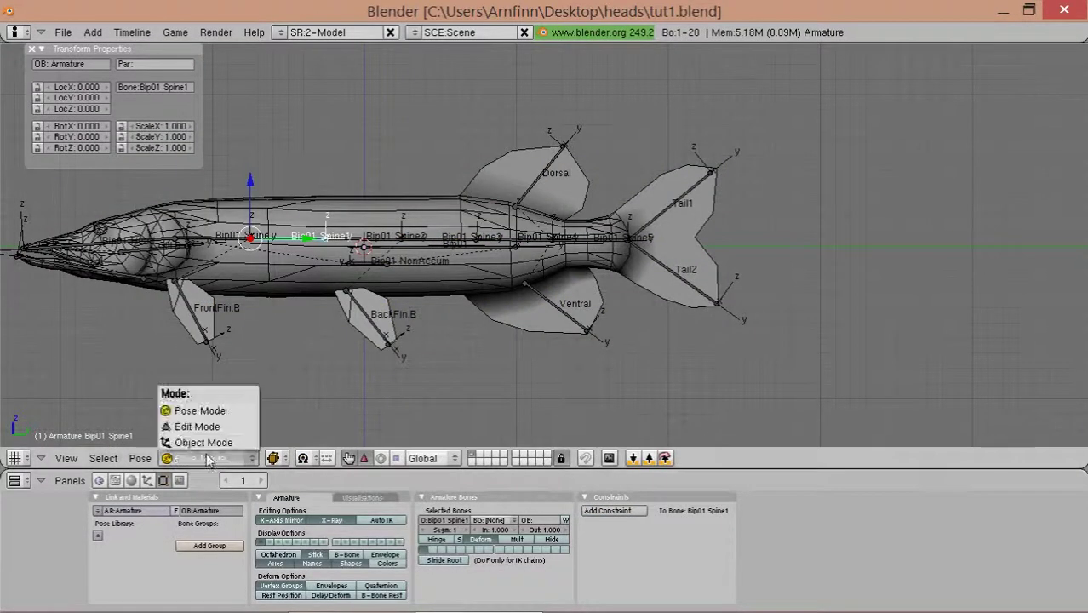
pyautogui.click(202, 443)
pyautogui.press('g')
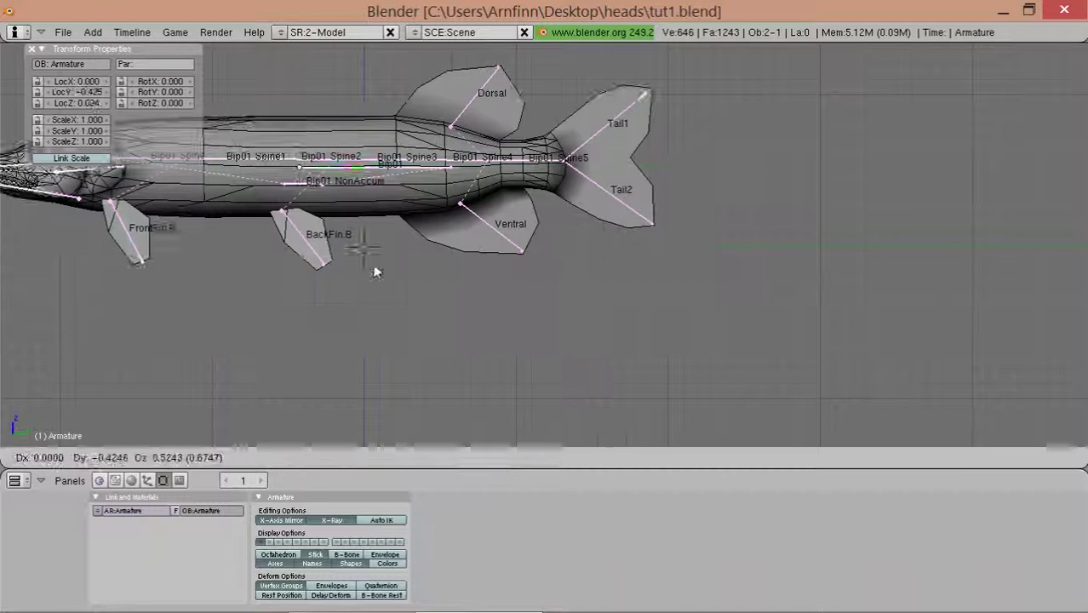
pyautogui.press('Escape')
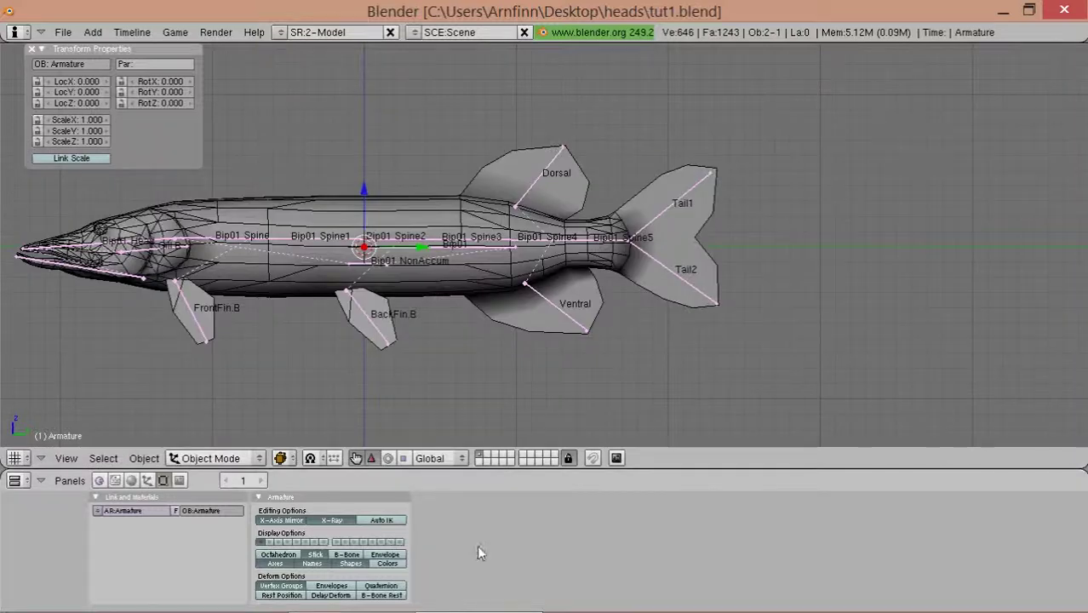
pyautogui.rightClick(395, 250)
pyautogui.rightClick(395, 249)
pyautogui.press('r')
pyautogui.press('Escape')
pyautogui.click(234, 458)
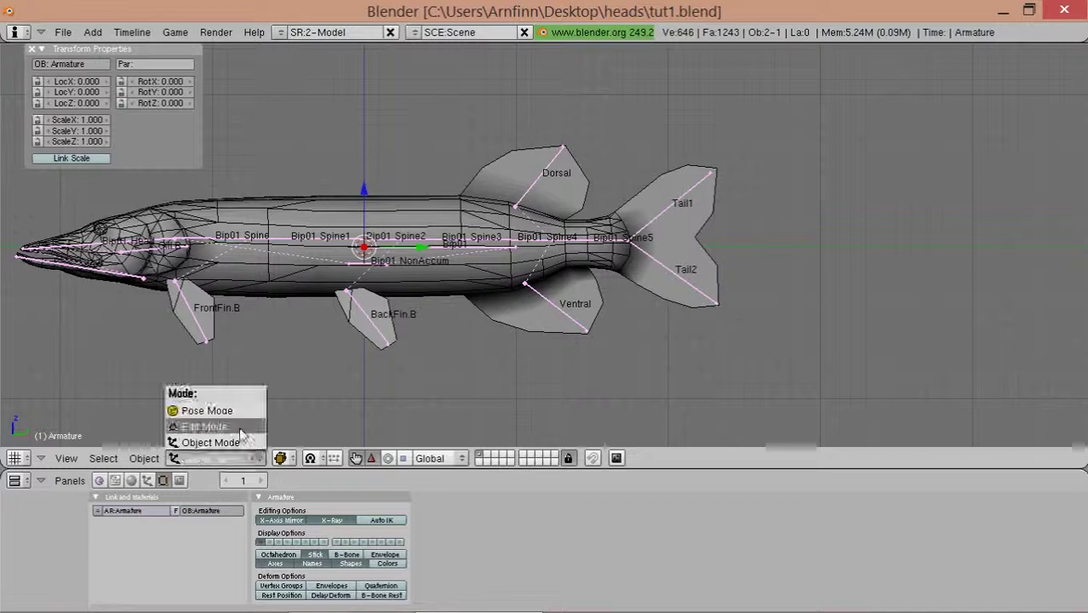
pyautogui.click(207, 410)
pyautogui.rightClick(389, 245)
pyautogui.press('r')
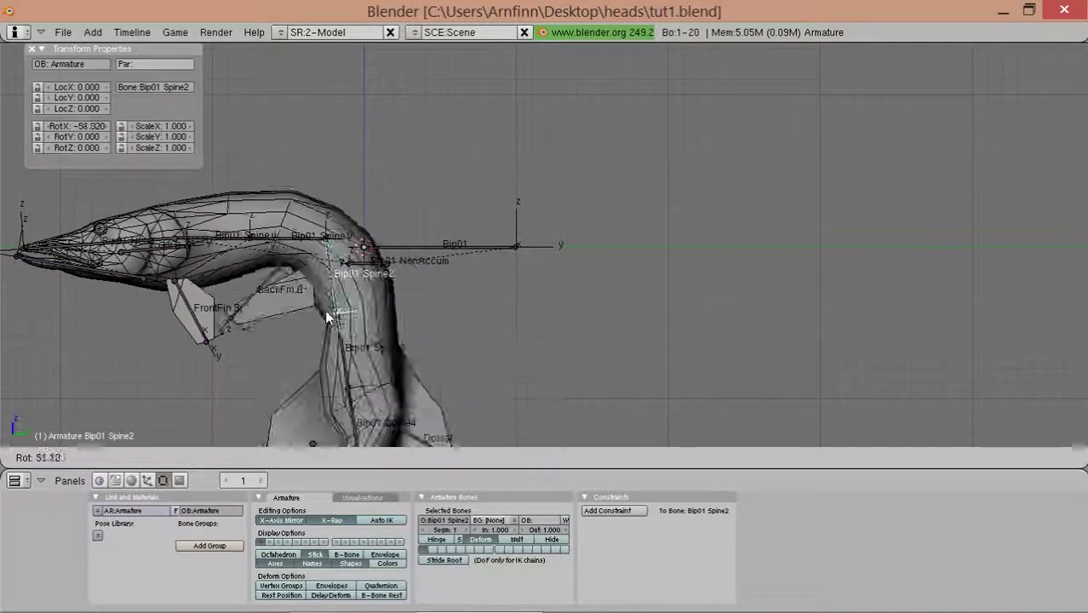
pyautogui.press('Escape')
pyautogui.rightClick(385, 307)
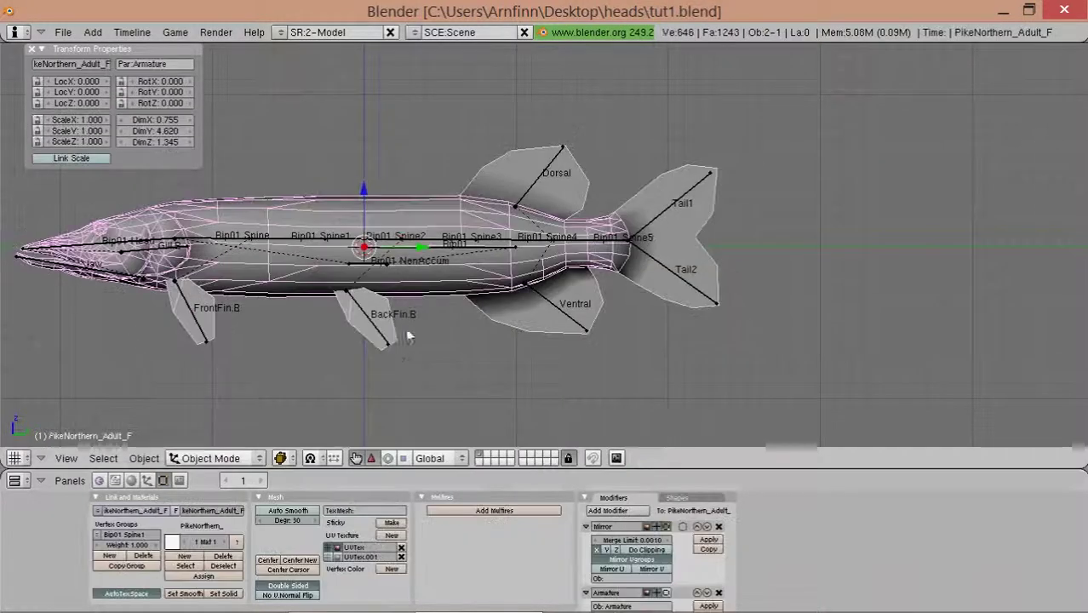
pyautogui.click(148, 480)
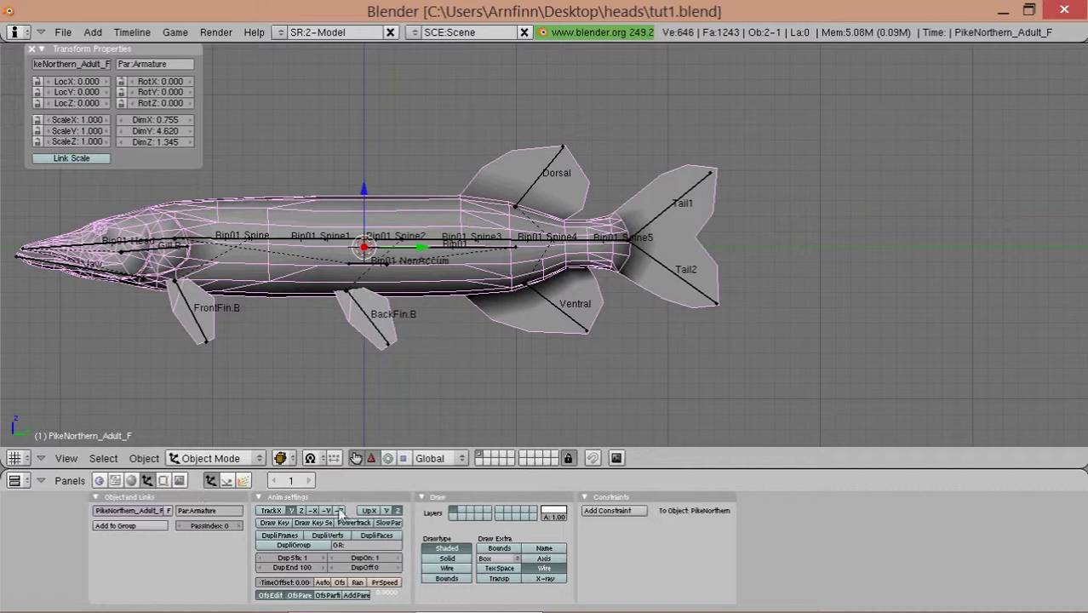
pyautogui.click(163, 480)
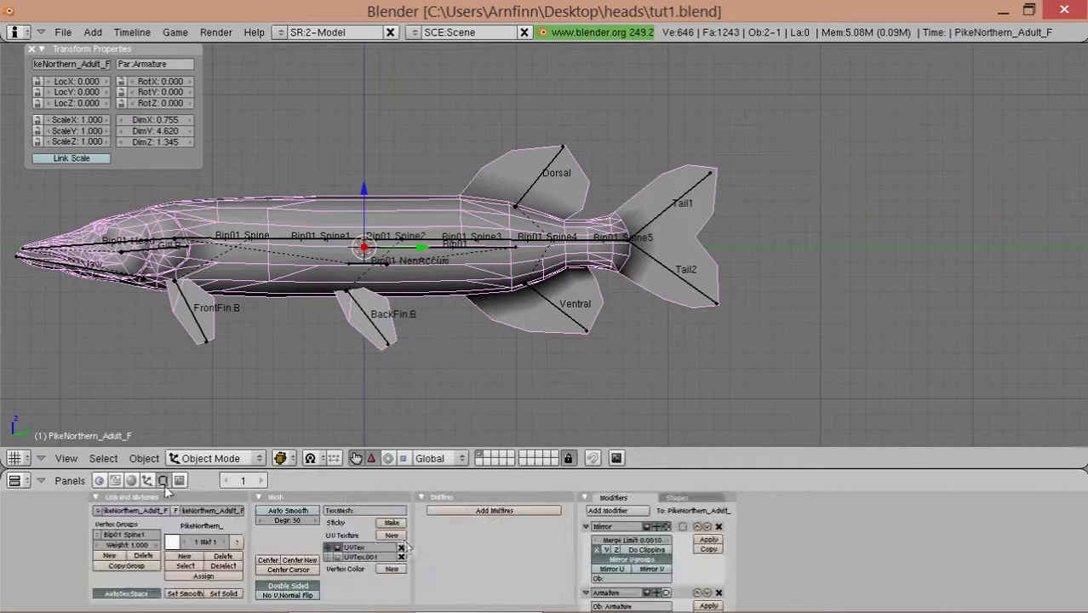
pyautogui.rightClick(477, 259)
pyautogui.scroll(-2, 297, 427)
pyautogui.click(211, 458)
pyautogui.click(200, 438)
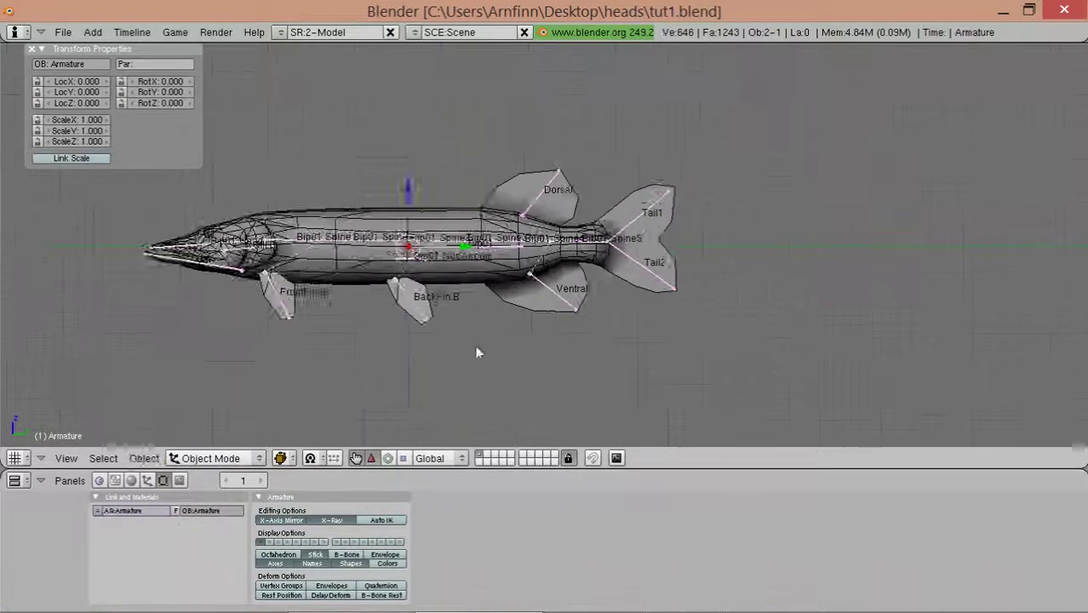
pyautogui.press('KP_3')
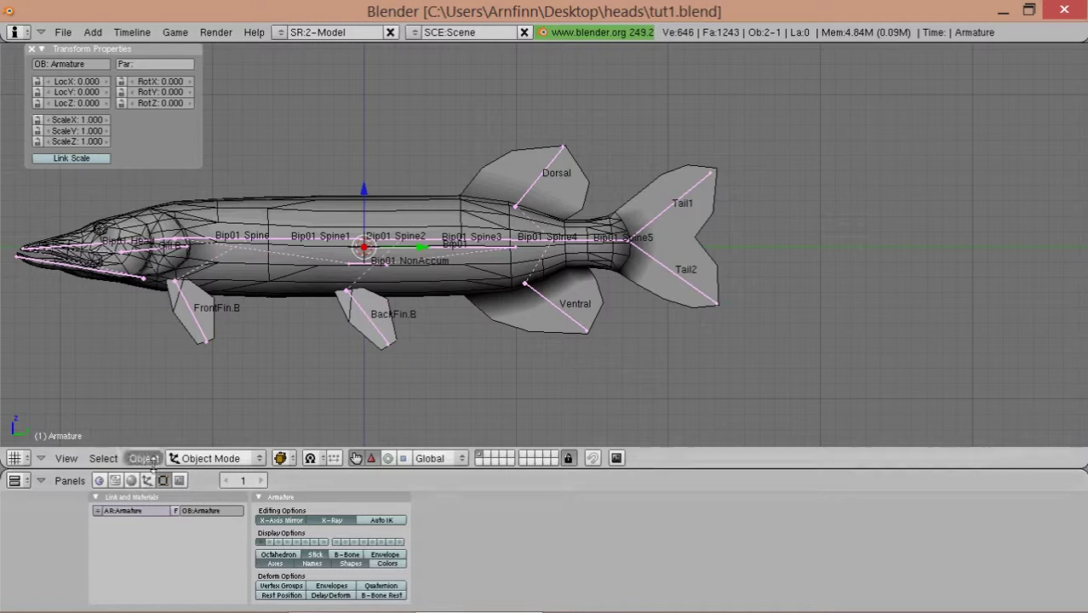
pyautogui.click(147, 480)
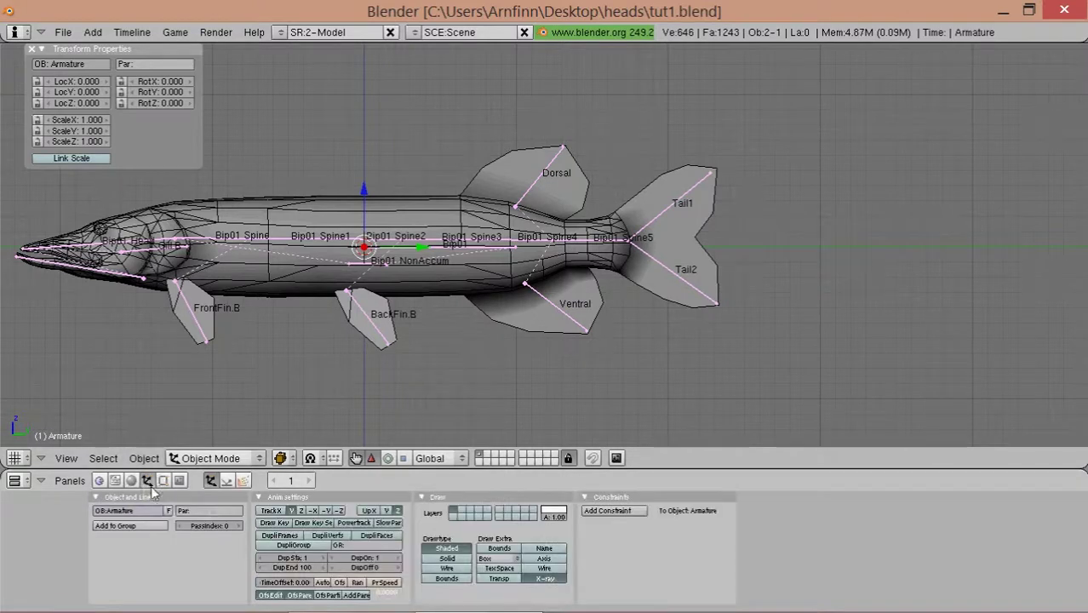
pyautogui.click(163, 480)
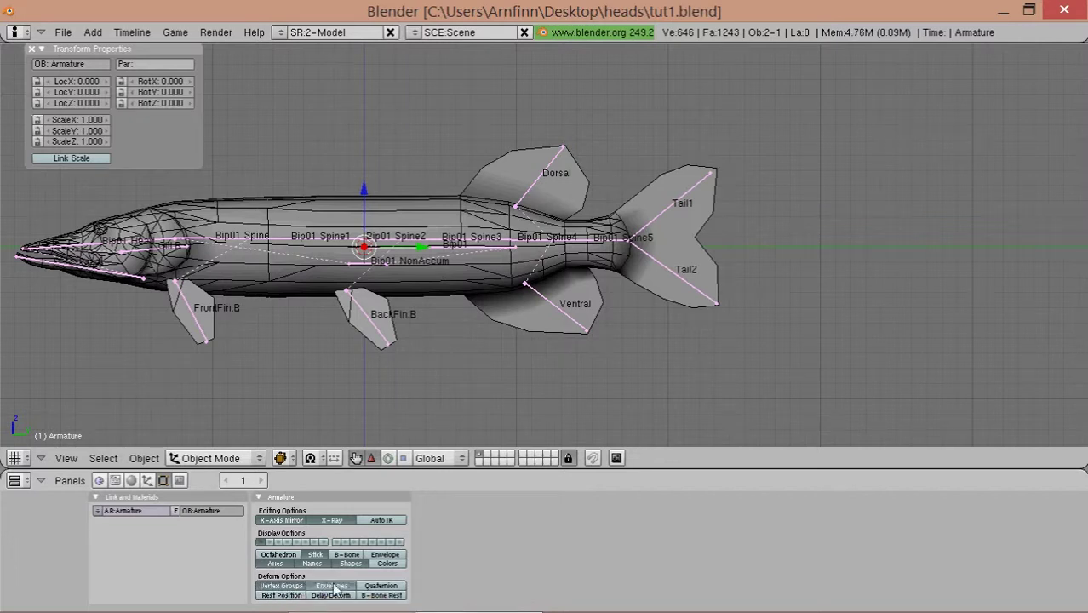
pyautogui.moveTo(554, 315); pyautogui.dragTo(562, 369, button='right')
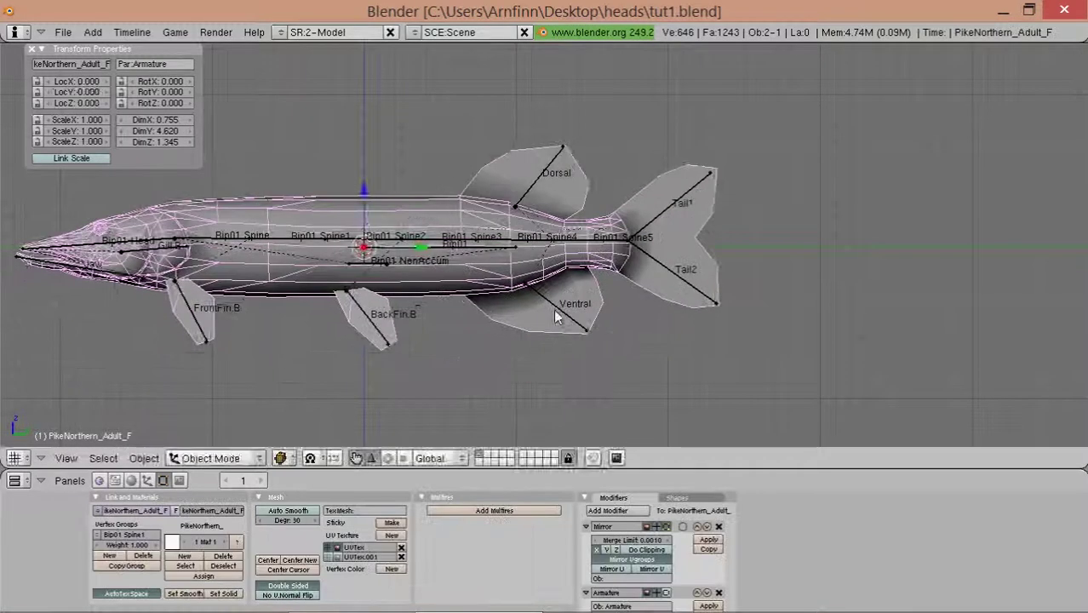
pyautogui.rightClick(576, 334)
pyautogui.rightClick(554, 353)
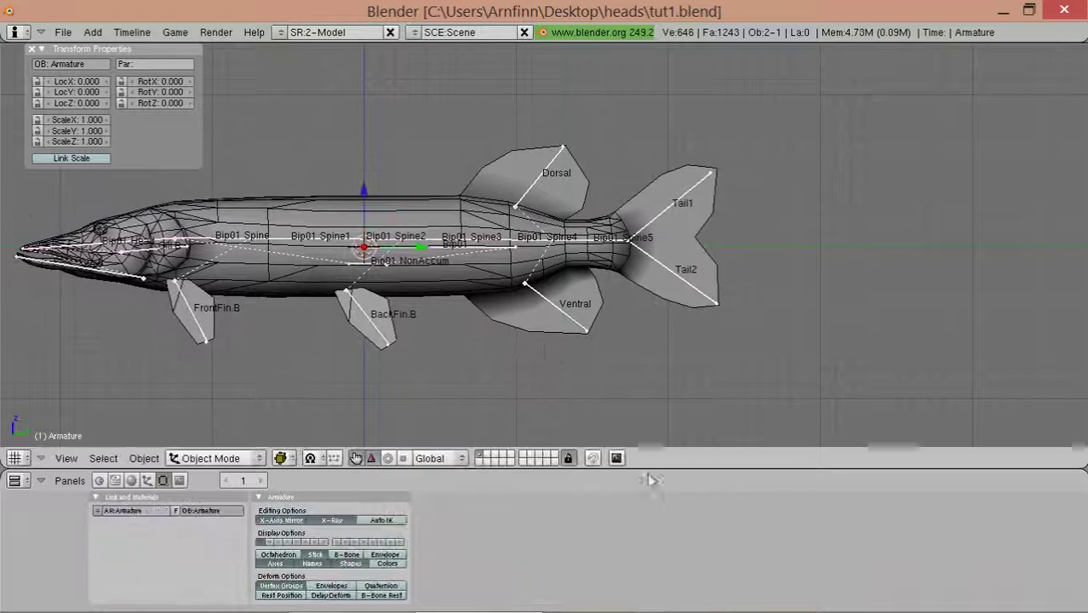
pyautogui.scroll(-2, 618, 365)
pyautogui.press('g')
pyautogui.rightClick(561, 311)
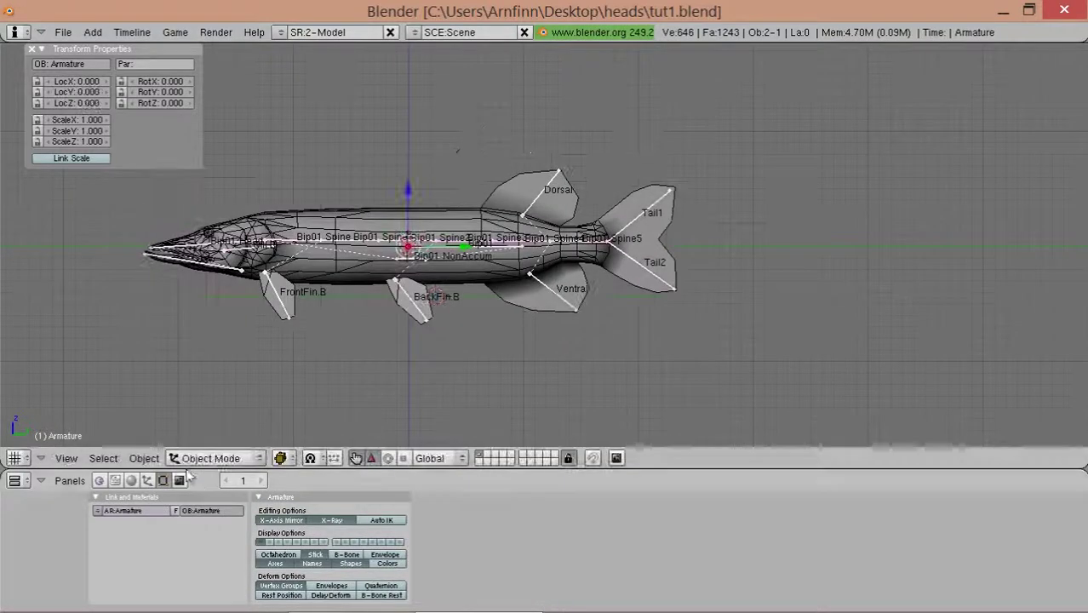
pyautogui.click(213, 458)
pyautogui.click(207, 411)
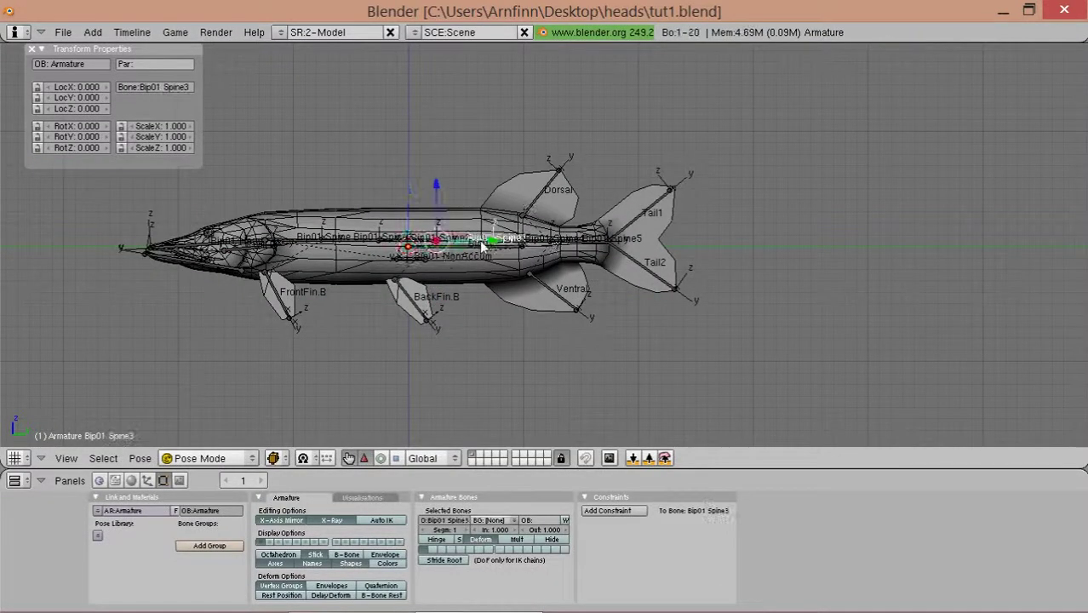
pyautogui.scroll(5, 440, 245)
pyautogui.scroll(2, 441, 246)
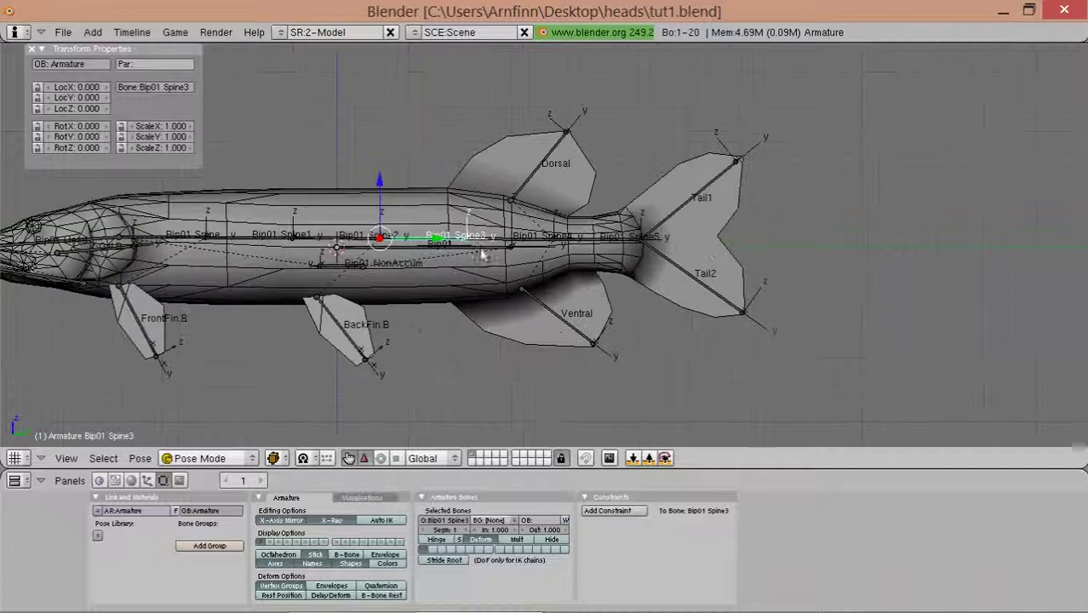
pyautogui.press('r')
pyautogui.rightClick(449, 338)
pyautogui.rightClick(481, 325)
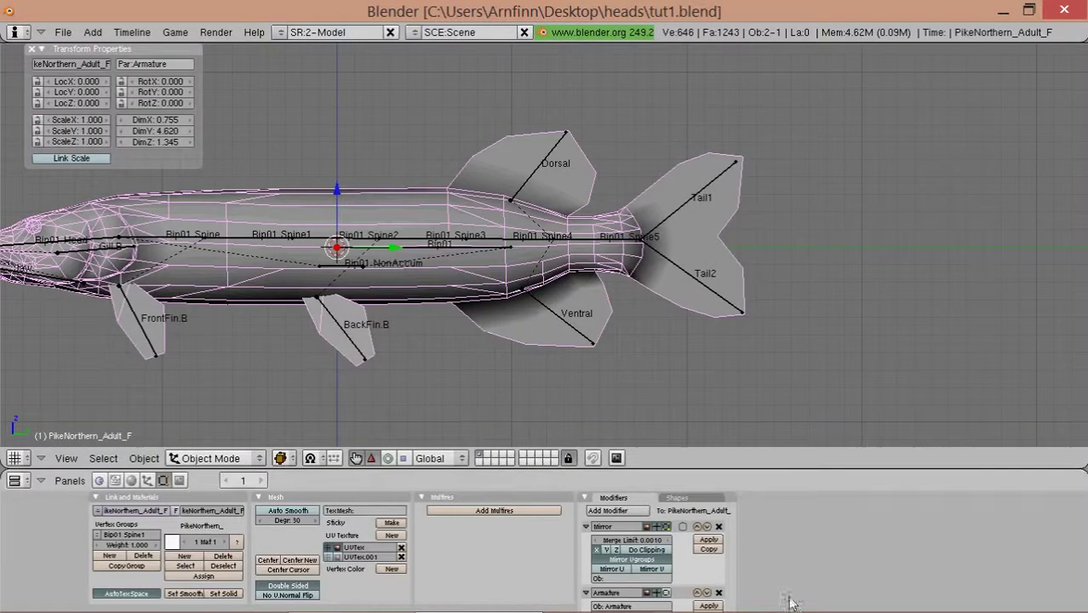
pyautogui.scroll(-2, 711, 528)
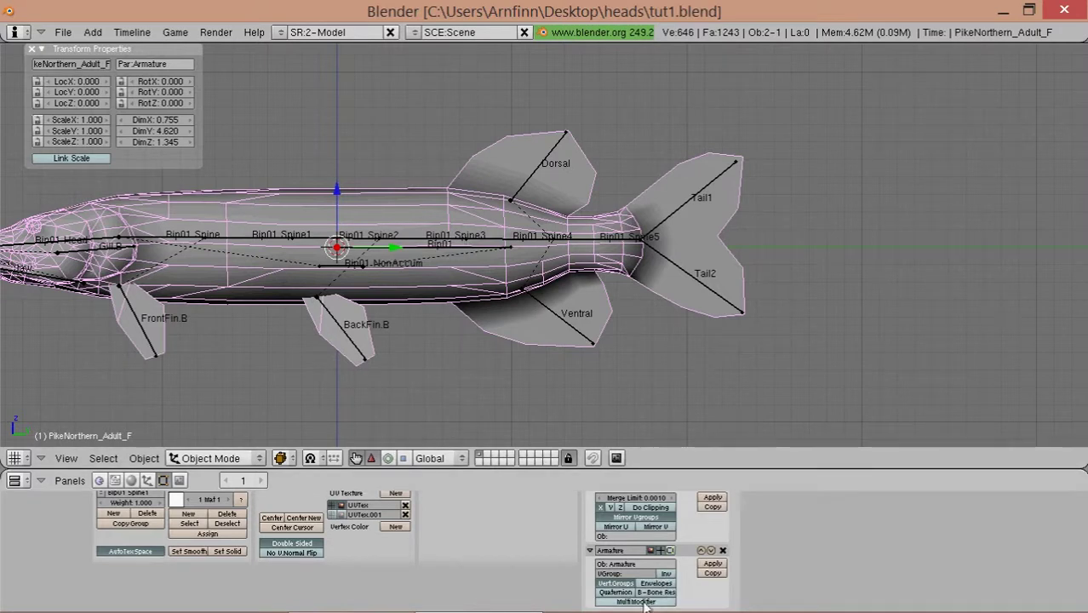
pyautogui.rightClick(477, 244)
pyautogui.hotkey('ctrl', 'Tab')
pyautogui.moveTo(477, 255)
pyautogui.mouseDown(button='middle')
pyautogui.moveTo(646, 261)
pyautogui.moveTo(565, 261)
pyautogui.mouseUp(button='middle')
pyautogui.rightClick(556, 313)
pyautogui.press('r')
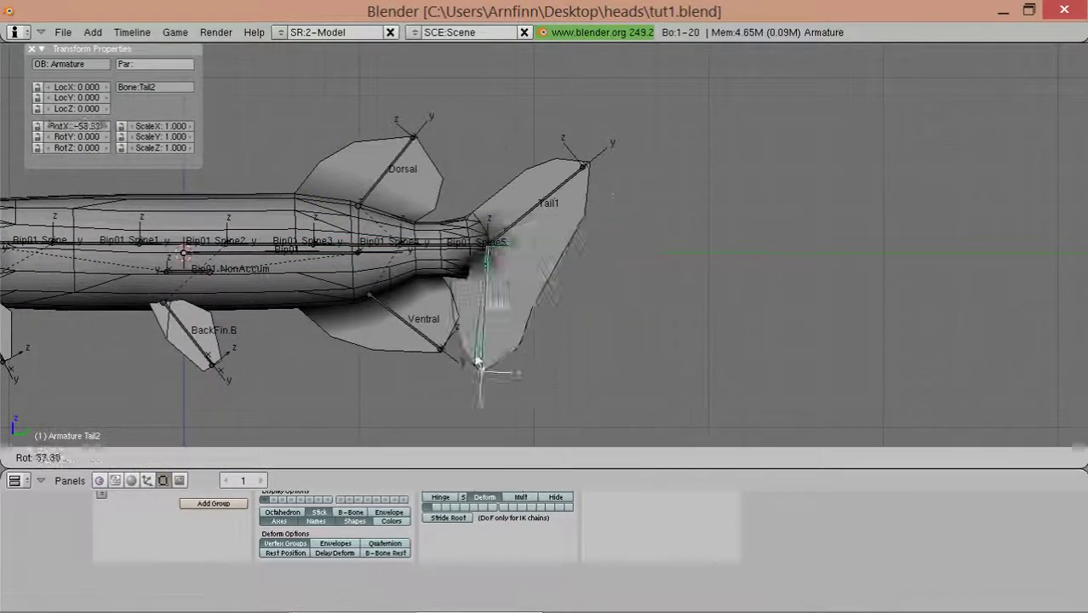
pyautogui.press('Escape')
pyautogui.hotkey('ctrl', 'Tab')
pyautogui.rightClick(372, 346)
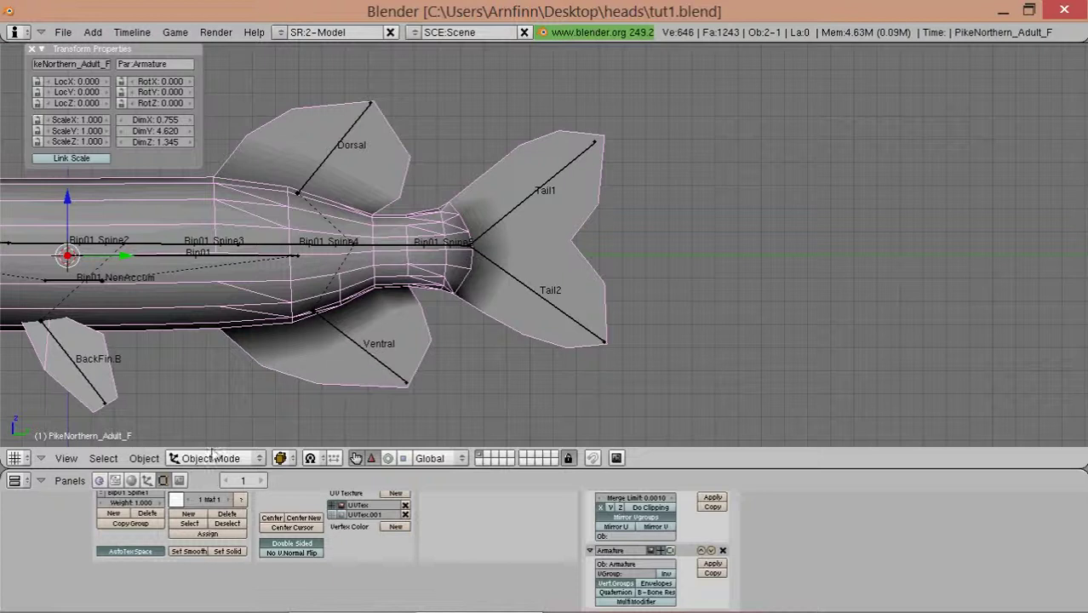
# - In Weight Paint, test-bend the Tail2 and Tail1 bones, cancelling each rotation
pyautogui.click(213, 451)
pyautogui.click(208, 368)
pyautogui.scroll(2, 555, 325)
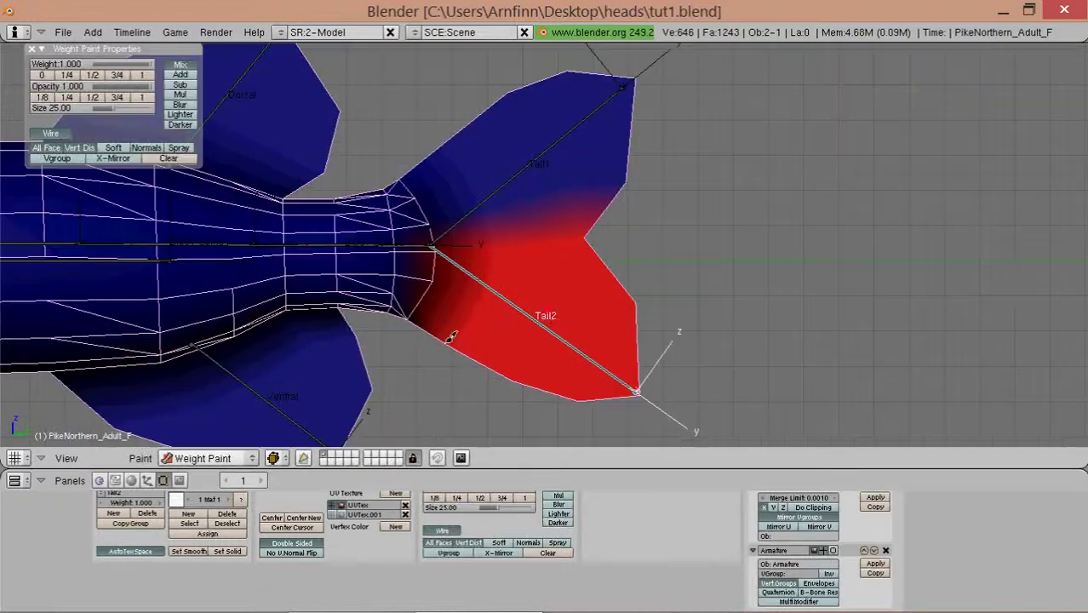
pyautogui.rightClick(555, 325)
pyautogui.press('r')
pyautogui.press('Escape')
pyautogui.rightClick(539, 253)
pyautogui.press('r')
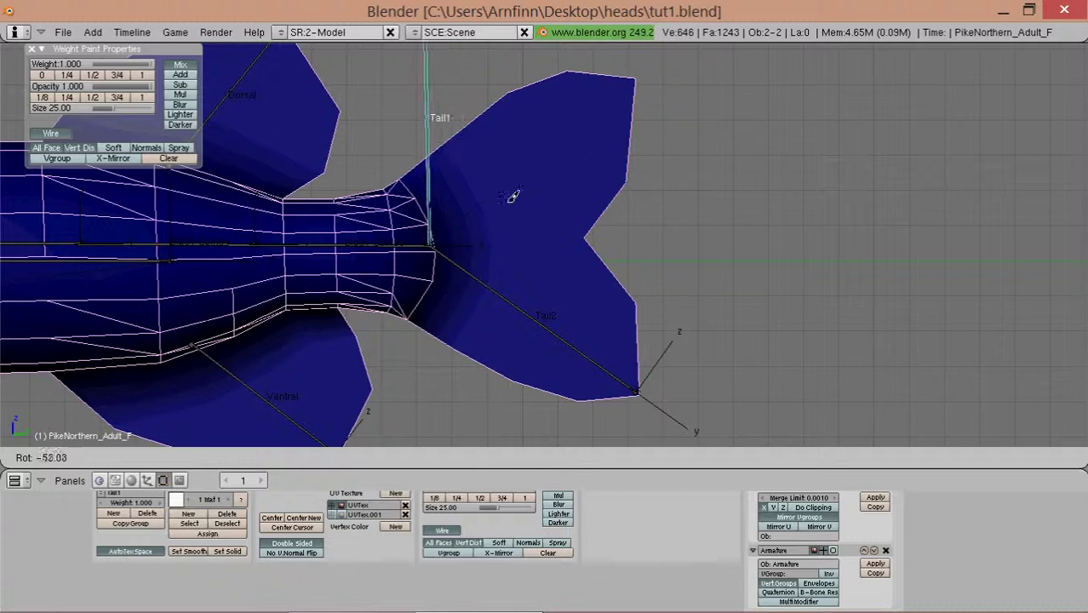
pyautogui.press('Escape')
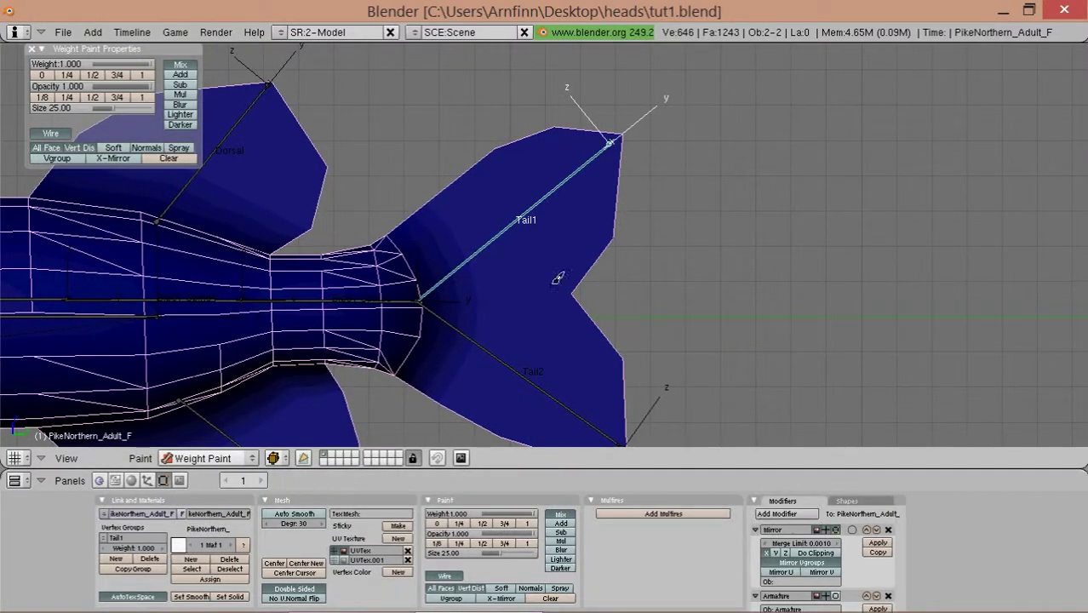
pyautogui.rightClick(522, 362)
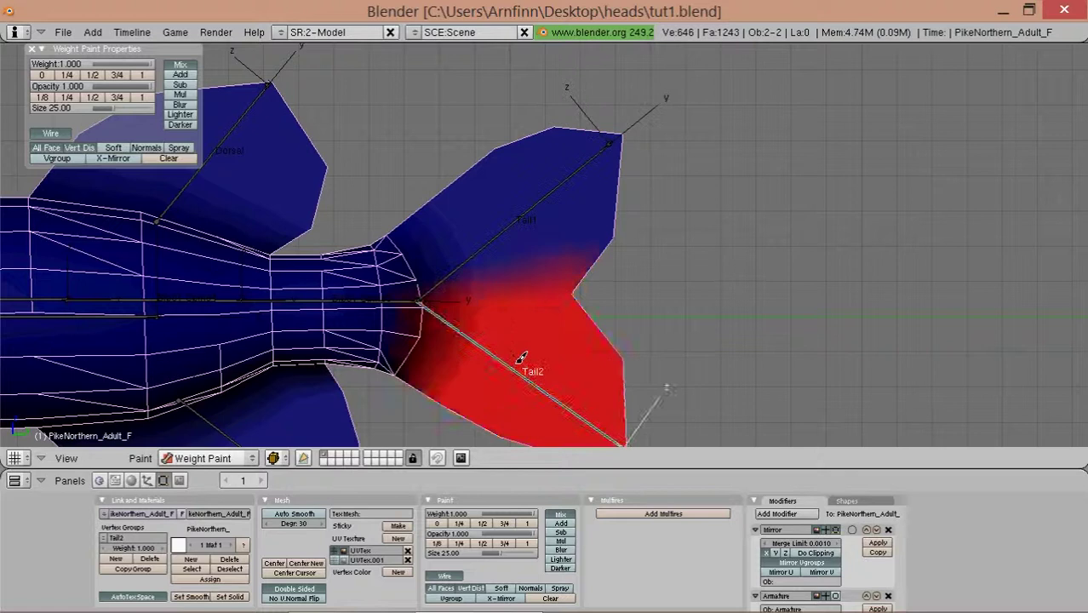
pyautogui.press('r')
pyautogui.press('Escape')
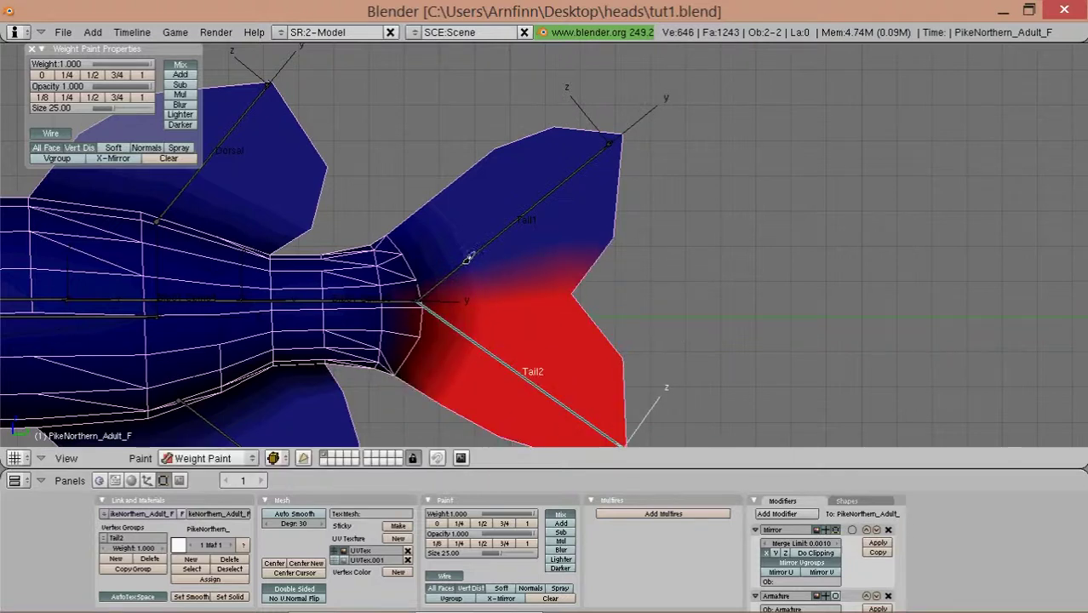
# - Select Tail1 and paint its weight onto the upper tail fin and its root
pyautogui.rightClick(470, 259)
pyautogui.moveTo(425, 291)
pyautogui.mouseDown()
pyautogui.moveTo(394, 220)
pyautogui.moveTo(613, 224)
pyautogui.moveTo(571, 231)
pyautogui.moveTo(515, 111)
pyautogui.moveTo(608, 163)
pyautogui.moveTo(626, 137)
pyautogui.mouseUp()
pyautogui.scroll(-2, 626, 137)
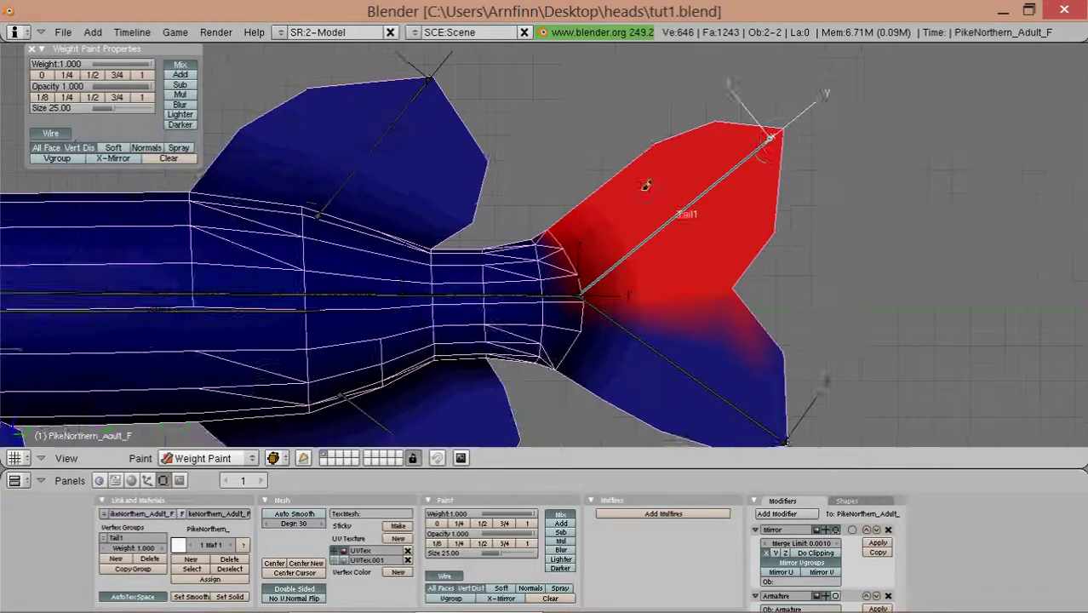
# - Paint Bip01 Spine5 weight over the narrow tail joint and test-bend it
pyautogui.rightClick(536, 276)
pyautogui.scroll(1, 537, 277)
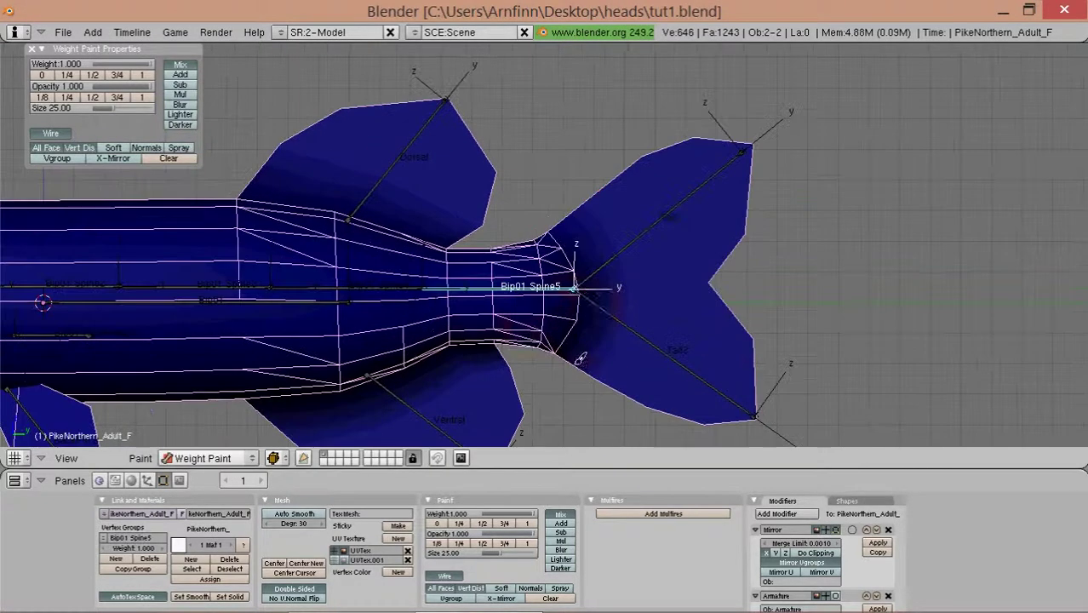
pyautogui.moveTo(553, 349)
pyautogui.mouseDown()
pyautogui.moveTo(517, 237)
pyautogui.moveTo(453, 277)
pyautogui.mouseUp()
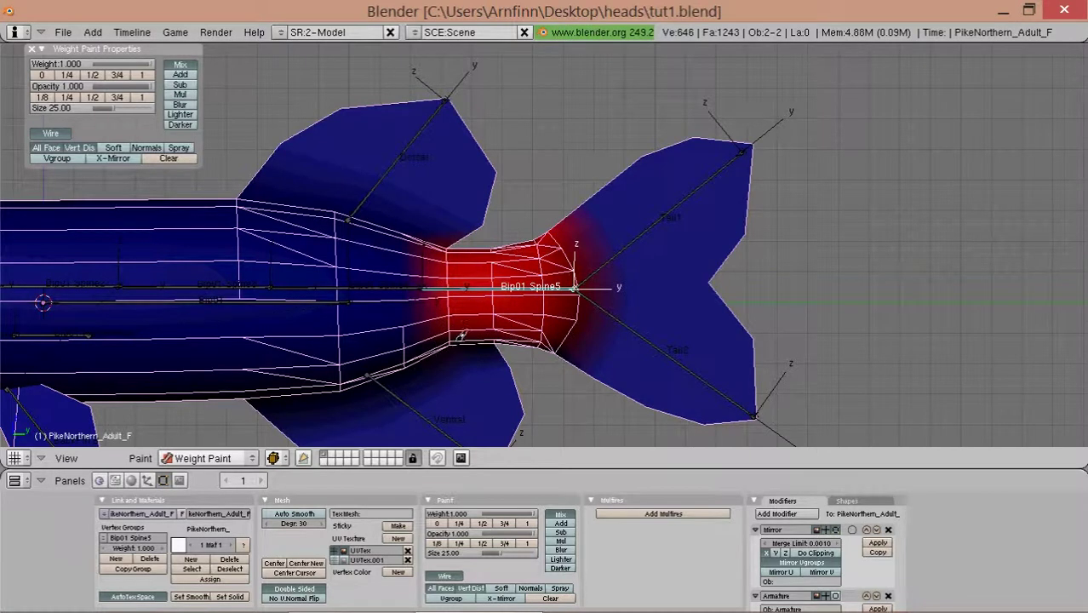
pyautogui.keyDown('shift'); pyautogui.moveTo(306, 313); pyautogui.dragTo(479, 268, button='middle'); pyautogui.keyUp('shift')
pyautogui.press('r')
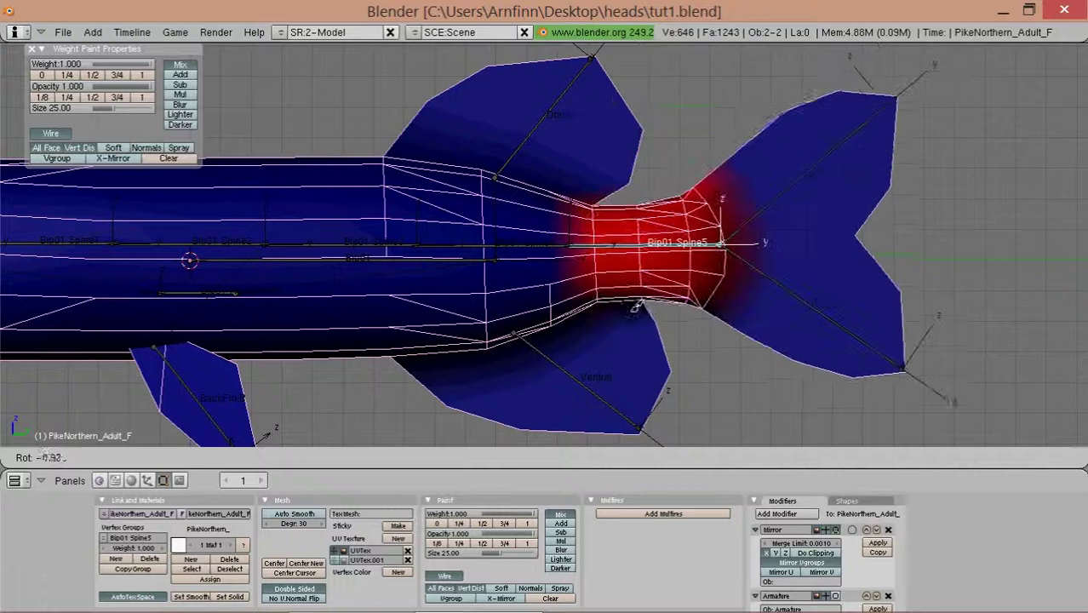
pyautogui.press('Escape')
# - Paint Bip01 Spine4 across the upper and mid body, re-test Spine5, then make Dorsal active
pyautogui.rightClick(526, 246)
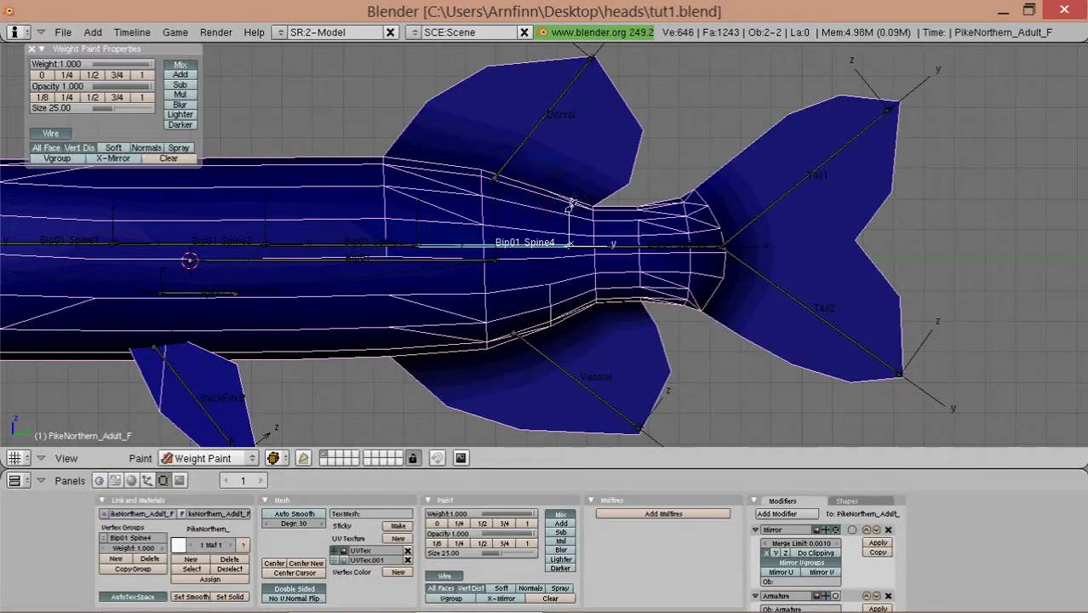
pyautogui.moveTo(568, 205)
pyautogui.mouseDown()
pyautogui.moveTo(408, 154)
pyautogui.moveTo(384, 176)
pyautogui.moveTo(376, 328)
pyautogui.mouseUp()
pyautogui.moveTo(481, 353)
pyautogui.mouseDown()
pyautogui.moveTo(491, 220)
pyautogui.moveTo(478, 183)
pyautogui.moveTo(498, 242)
pyautogui.moveTo(515, 243)
pyautogui.moveTo(558, 296)
pyautogui.moveTo(554, 328)
pyautogui.moveTo(583, 308)
pyautogui.moveTo(607, 230)
pyautogui.moveTo(603, 196)
pyautogui.mouseUp()
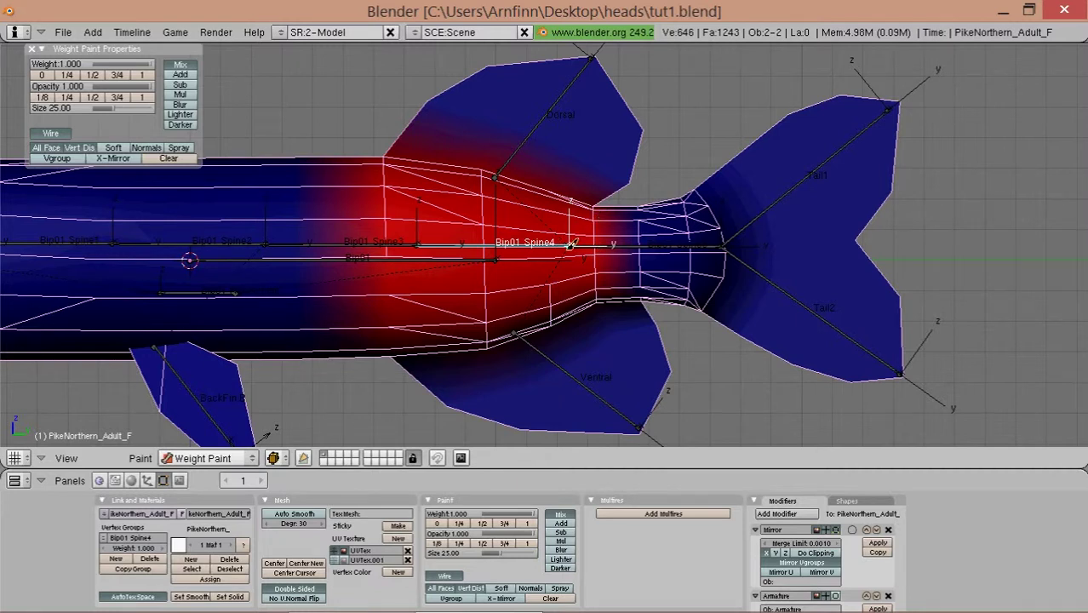
pyautogui.rightClick(628, 243)
pyautogui.press('r')
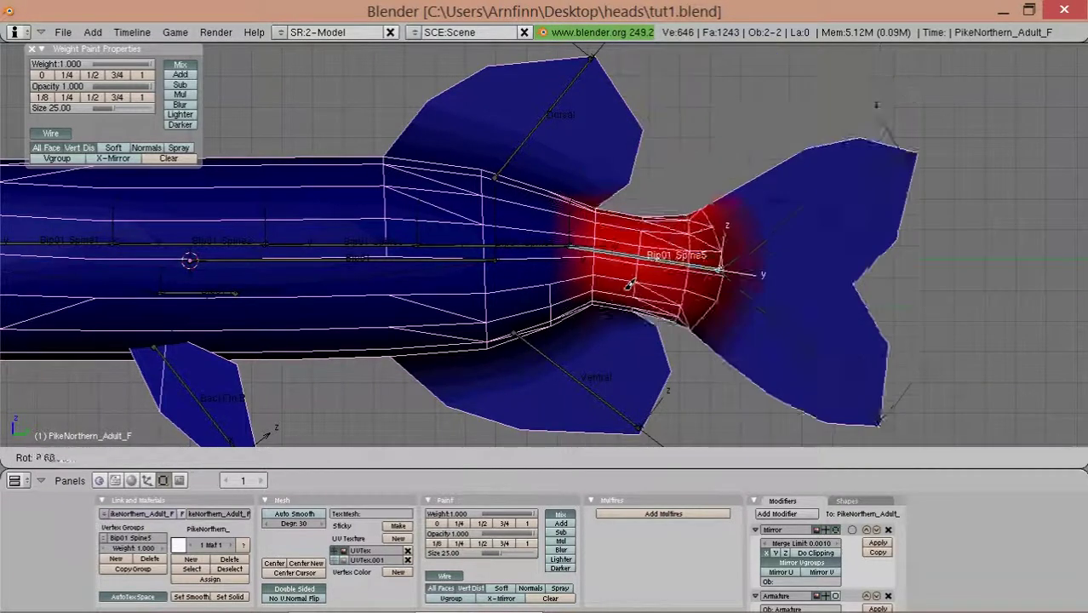
pyautogui.rightClick(630, 285)
pyautogui.keyDown('shift'); pyautogui.moveTo(517, 168); pyautogui.dragTo(515, 247, button='middle'); pyautogui.keyUp('shift')
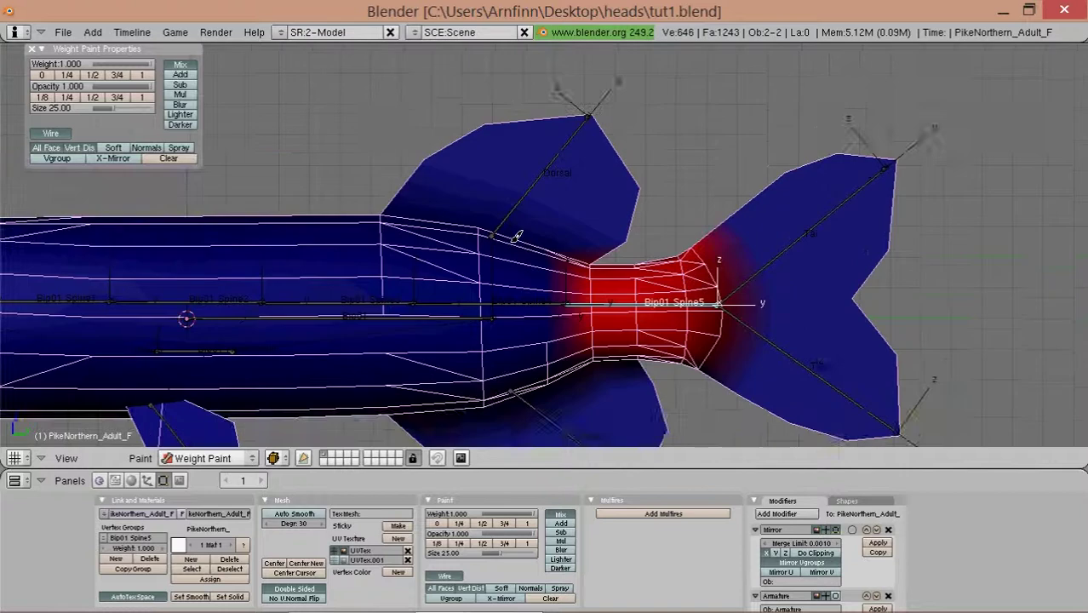
pyautogui.rightClick(514, 237)
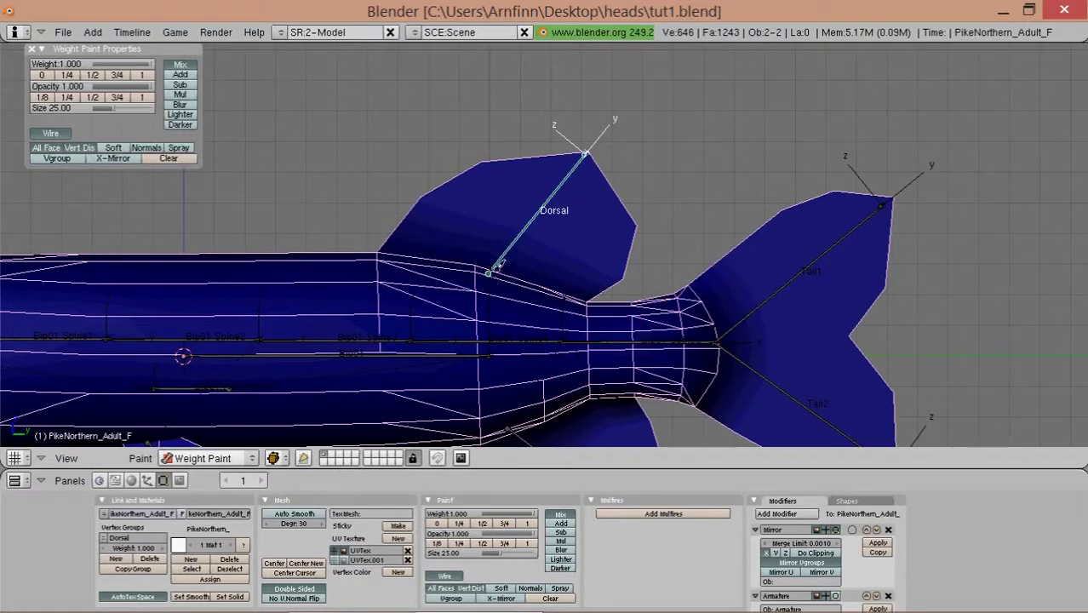
# - Paint Dorsal weight over the whole dorsal fin and test-rotate the Dorsal bone
pyautogui.moveTo(549, 219)
pyautogui.mouseDown()
pyautogui.moveTo(461, 189)
pyautogui.moveTo(510, 146)
pyautogui.moveTo(553, 226)
pyautogui.moveTo(586, 212)
pyautogui.moveTo(602, 258)
pyautogui.moveTo(627, 223)
pyautogui.moveTo(589, 173)
pyautogui.moveTo(621, 211)
pyautogui.mouseUp()
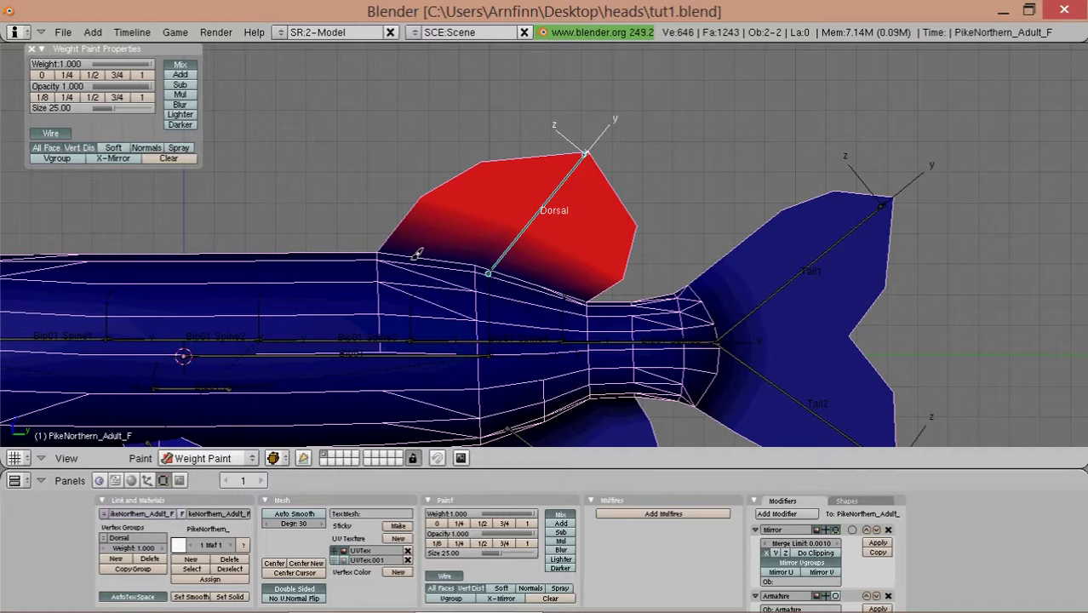
pyautogui.press('r')
pyautogui.press('r')
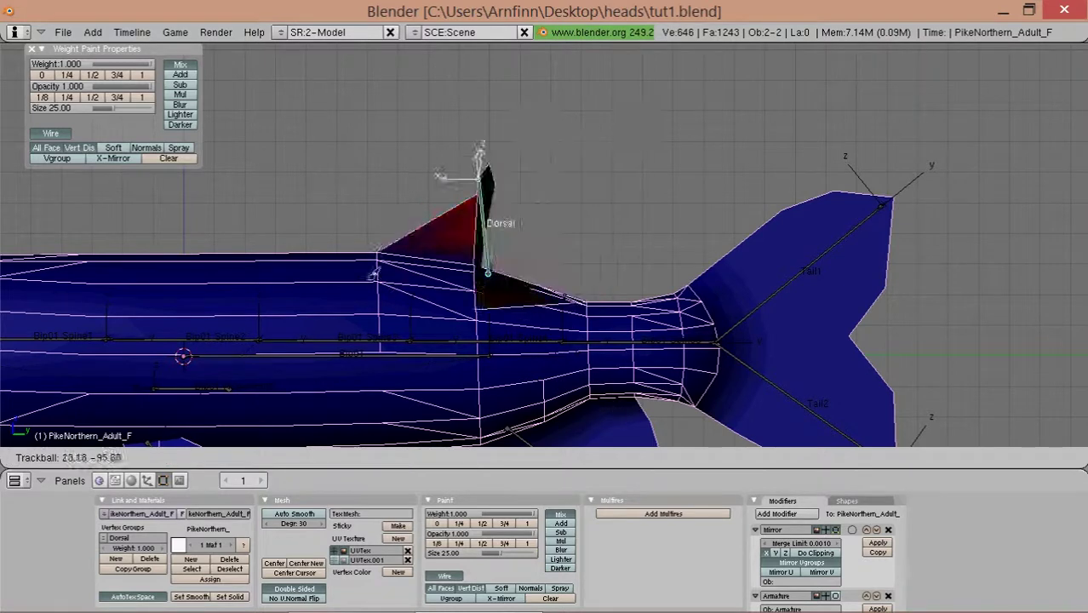
pyautogui.press('Escape')
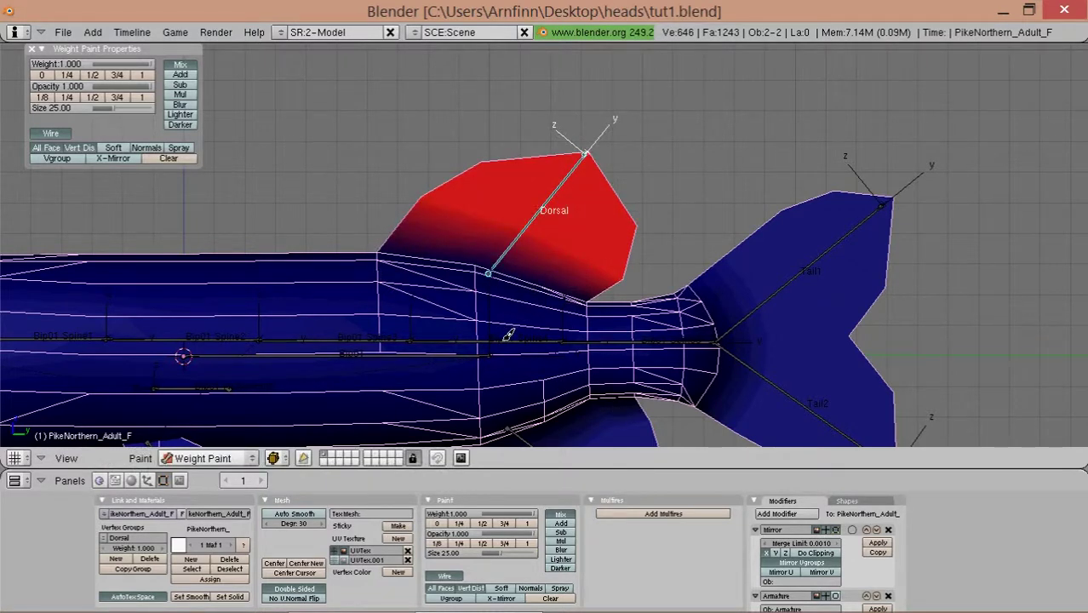
# - Extend Bip01 Spine4 weight into the dorsal fin's base and inspect it from several angles
pyautogui.rightClick(508, 337)
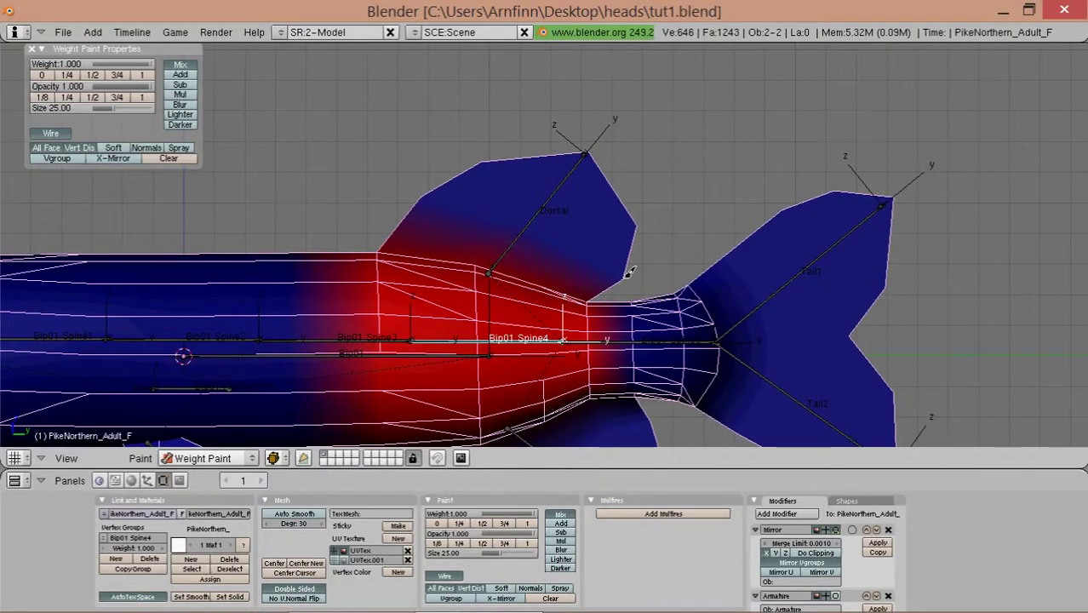
pyautogui.scroll(1, 630, 270)
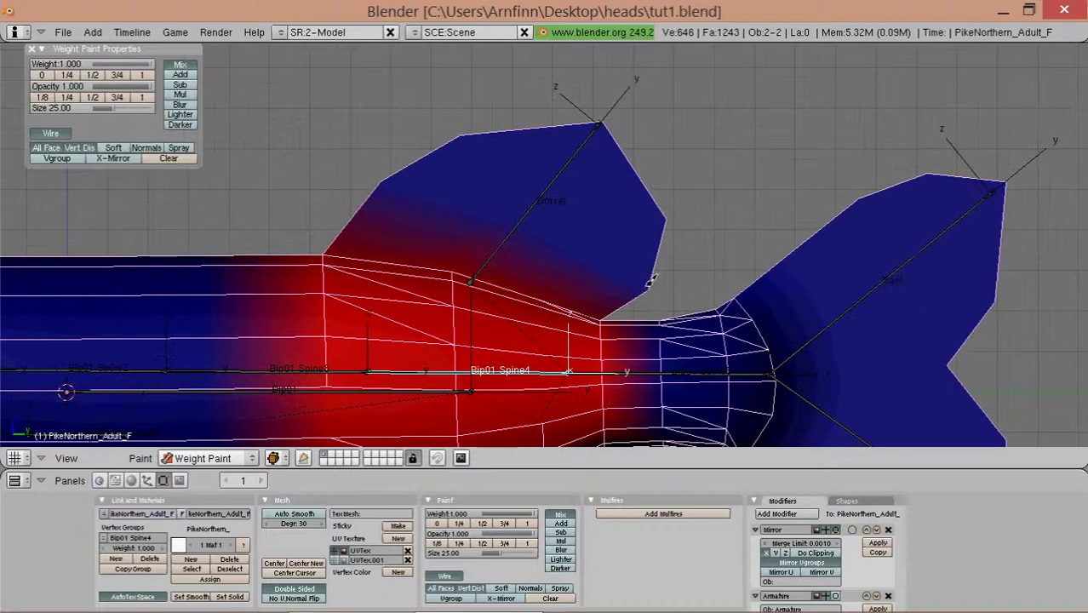
pyautogui.moveTo(649, 283)
pyautogui.mouseDown()
pyautogui.moveTo(587, 250)
pyautogui.moveTo(383, 184)
pyautogui.mouseUp()
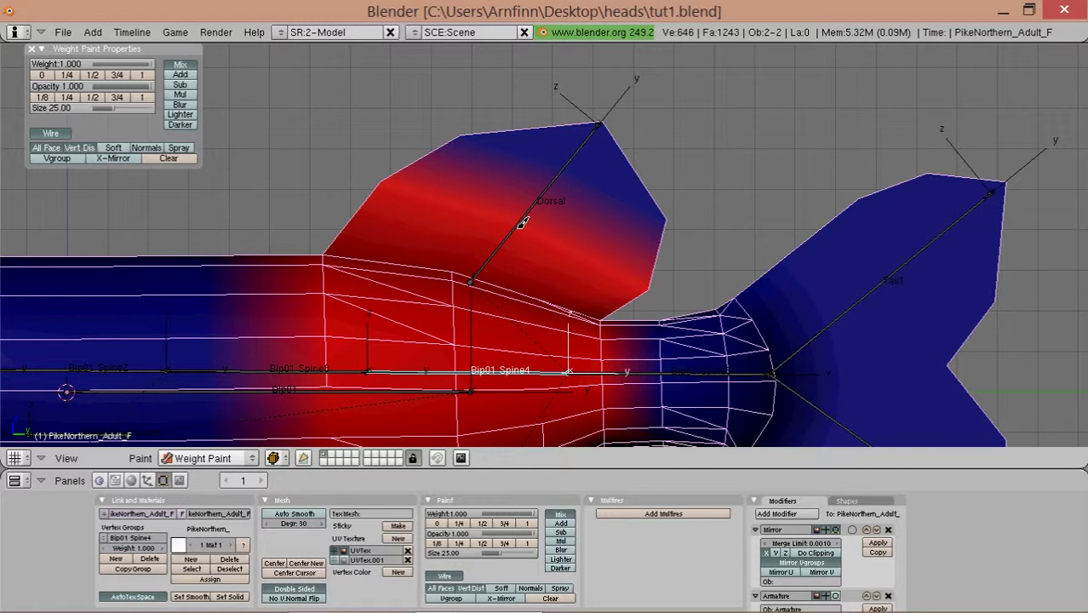
pyautogui.rightClick(522, 223)
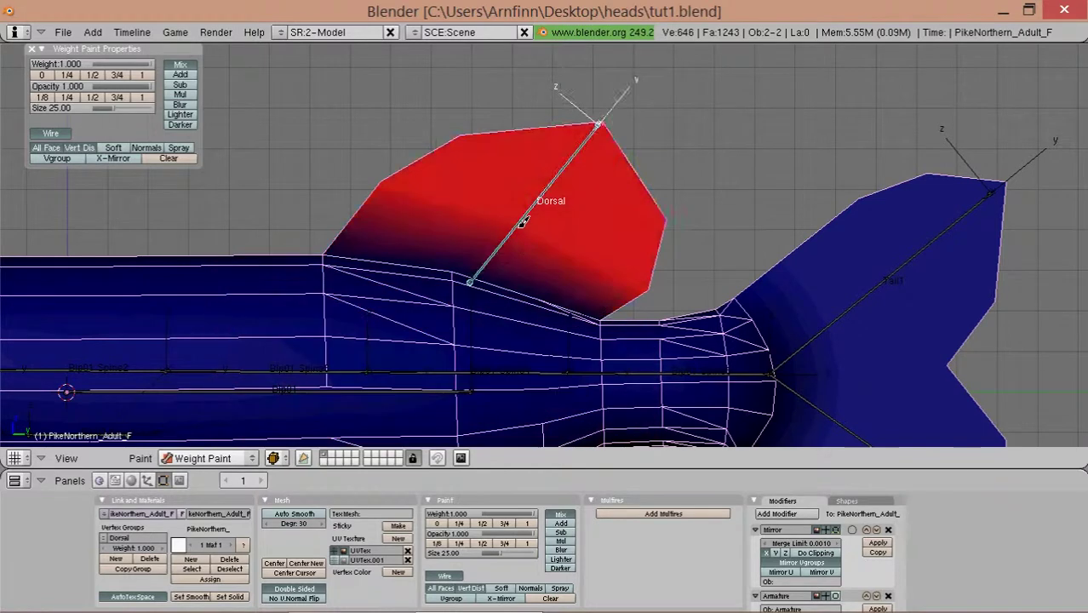
pyautogui.moveTo(522, 223)
pyautogui.mouseDown(button='middle')
pyautogui.moveTo(563, 227)
pyautogui.moveTo(554, 288)
pyautogui.mouseUp(button='middle')
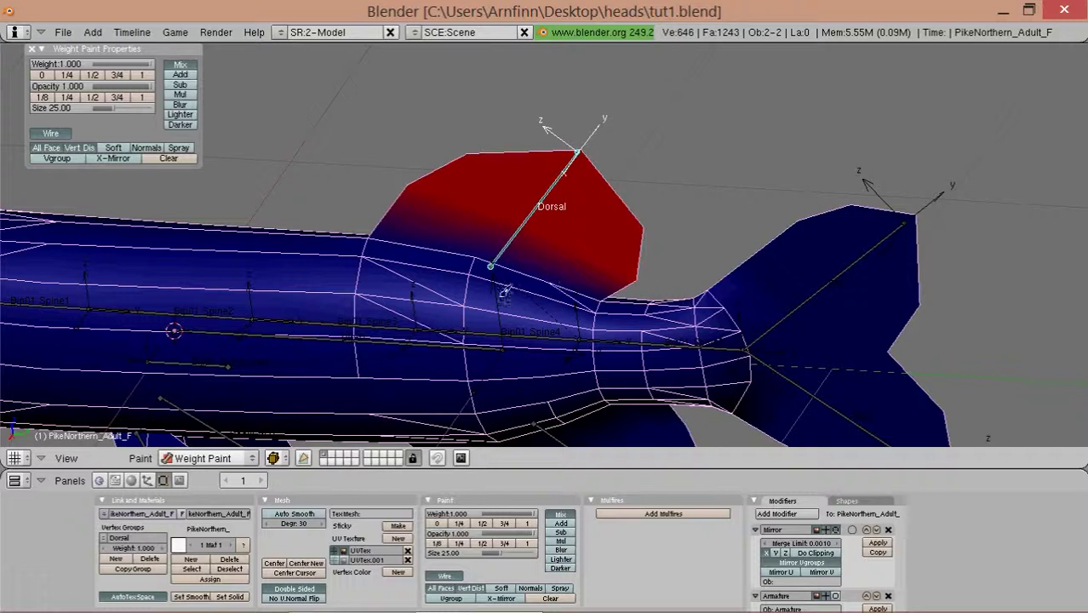
pyautogui.rightClick(516, 327)
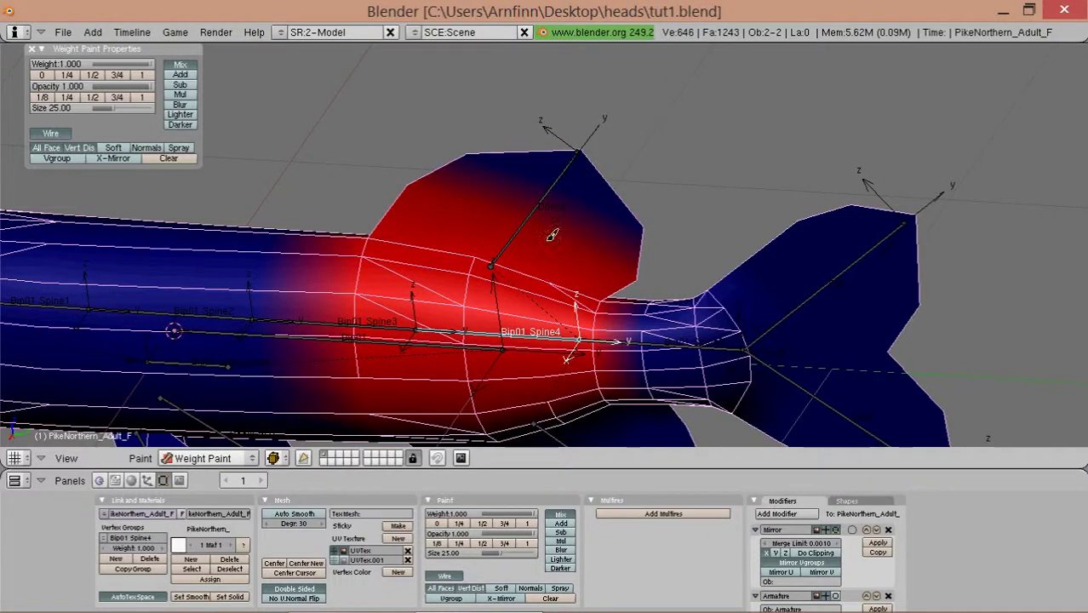
pyautogui.moveTo(521, 329); pyautogui.dragTo(582, 274, button='middle')
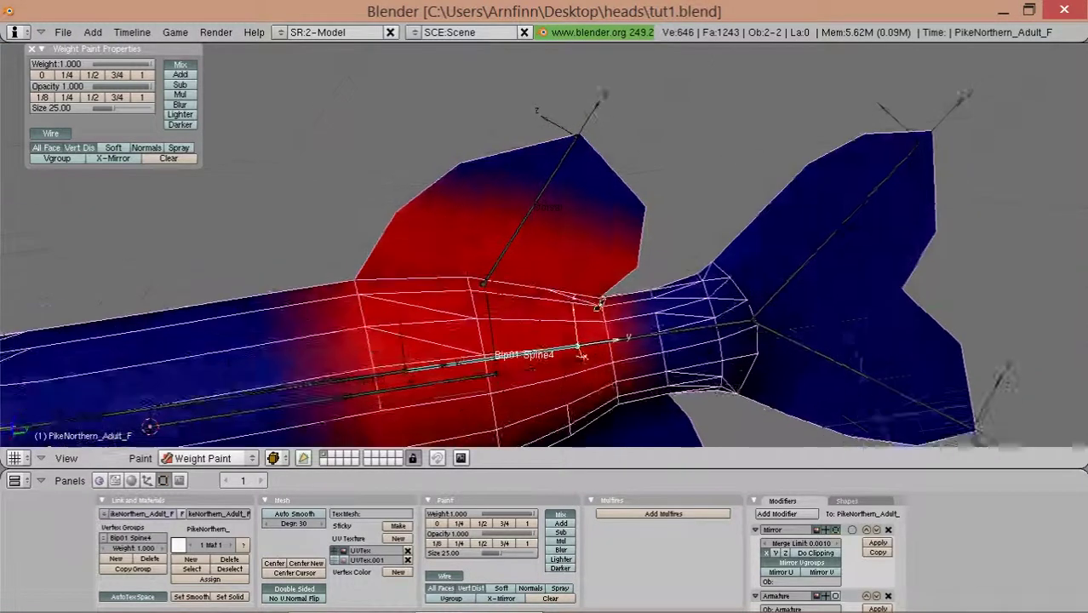
pyautogui.moveTo(503, 332); pyautogui.dragTo(460, 249, button='middle')
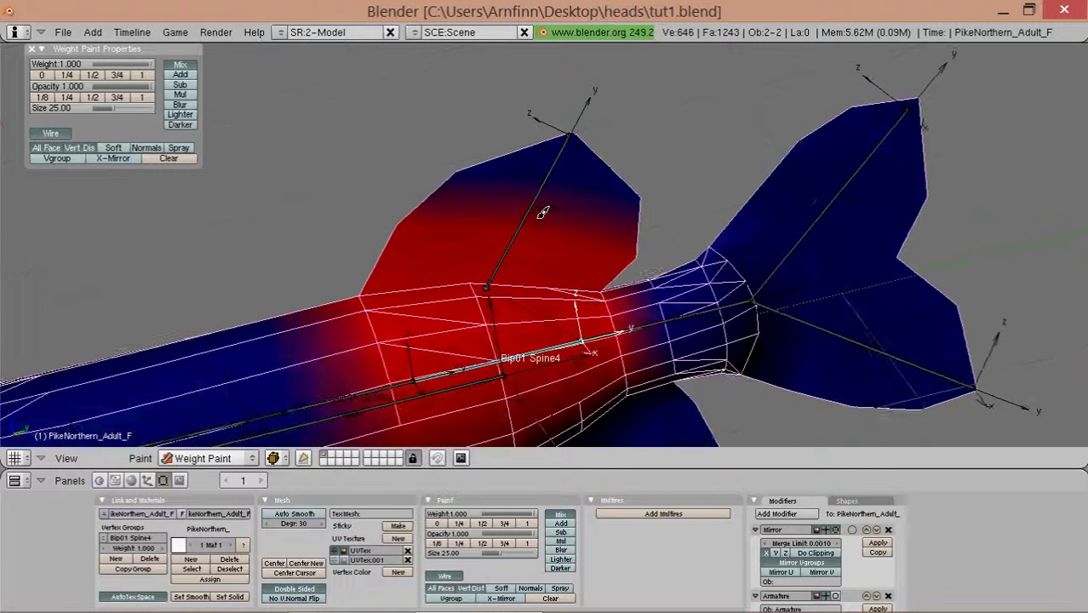
pyautogui.moveTo(530, 213)
pyautogui.mouseDown(button='middle')
pyautogui.moveTo(460, 222)
pyautogui.moveTo(477, 211)
pyautogui.mouseUp(button='middle')
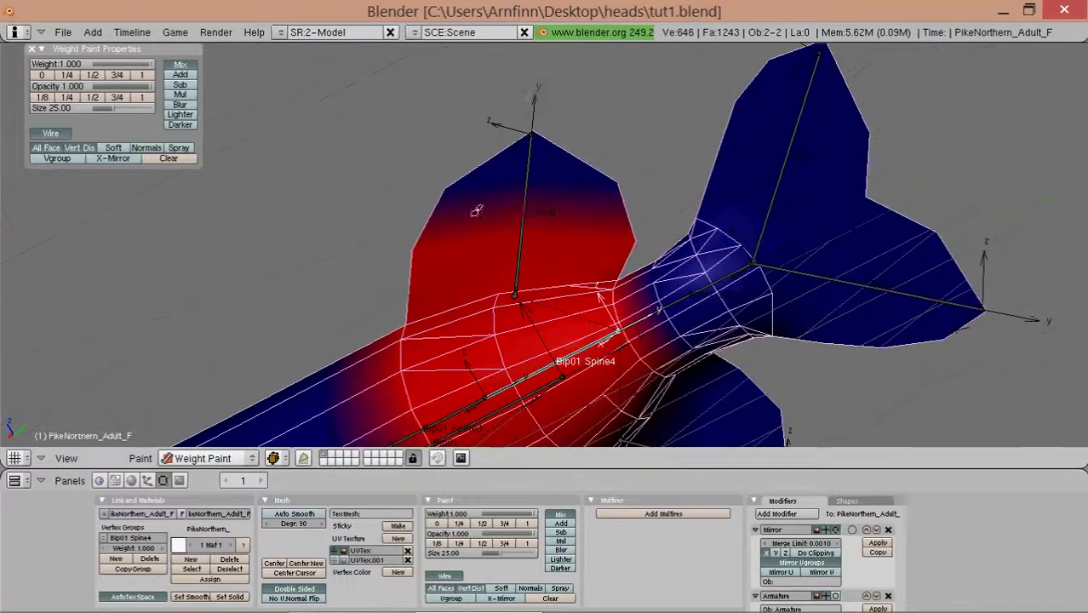
# - Re-test the Dorsal bone's bend and return to the side view of the pike
pyautogui.rightClick(527, 213)
pyautogui.press('r')
pyautogui.press('r')
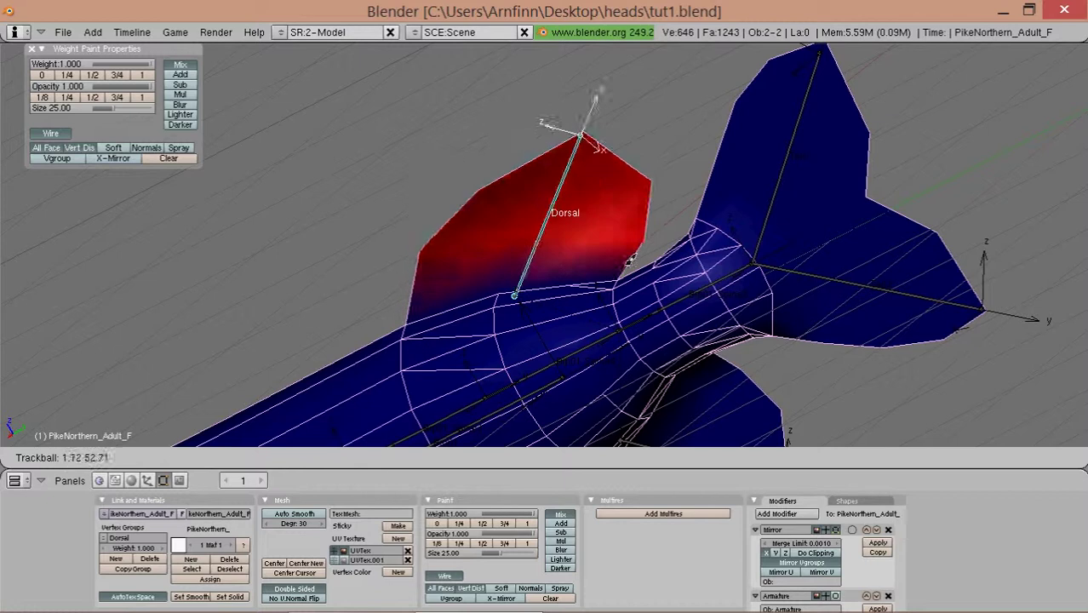
pyautogui.press('Escape')
pyautogui.moveTo(511, 281); pyautogui.dragTo(449, 251, button='middle')
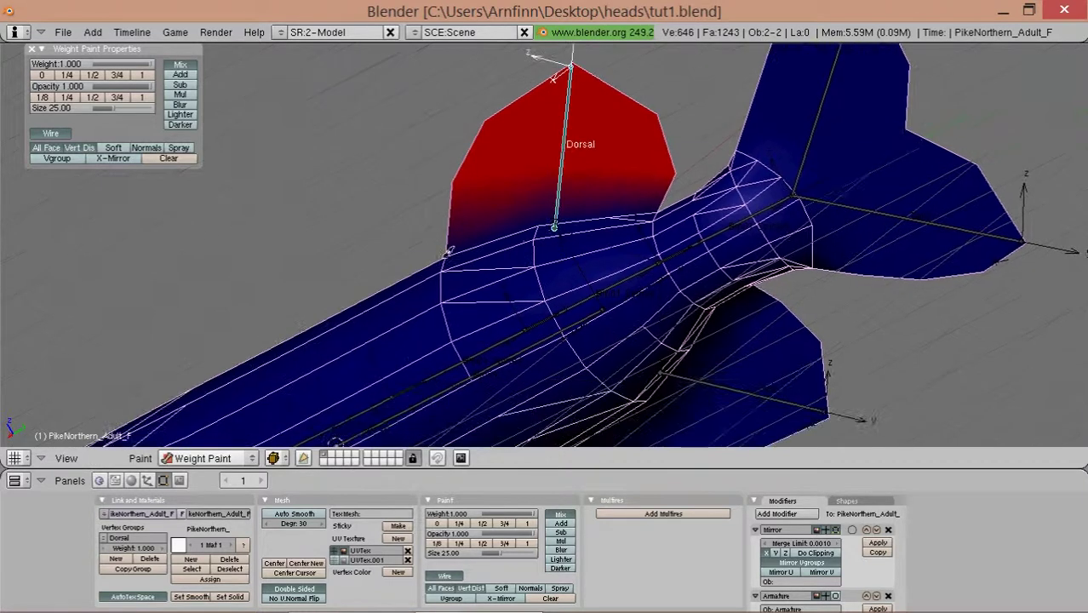
pyautogui.press('KP_3')
pyautogui.scroll(-1, 528, 212)
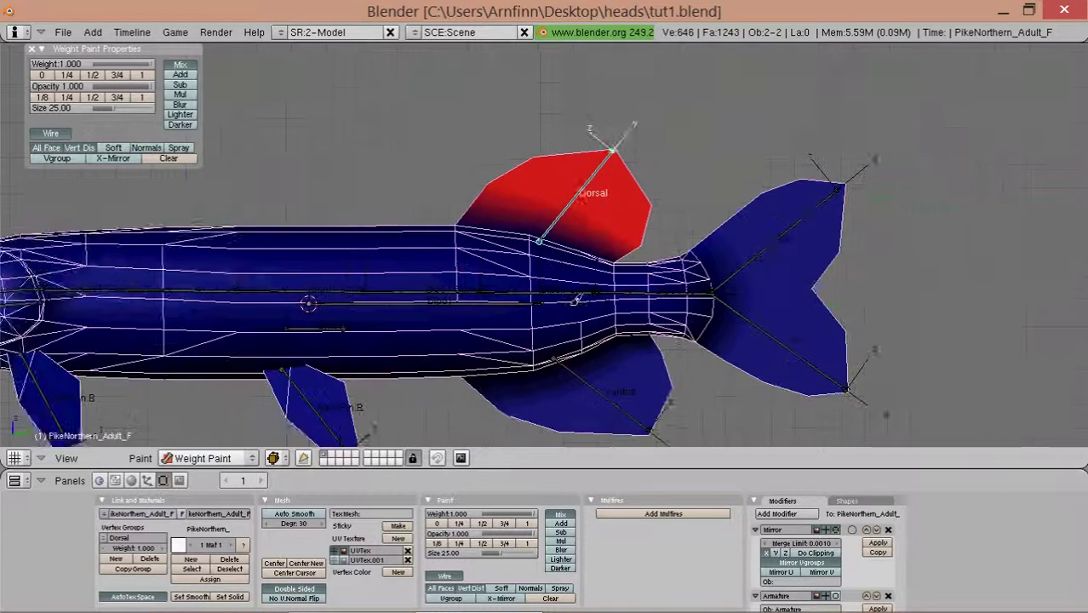
pyautogui.scroll(1, 537, 192)
# - Paint the ventral fin at full Ventral weight and test-rotate the Ventral bone
pyautogui.rightClick(585, 294)
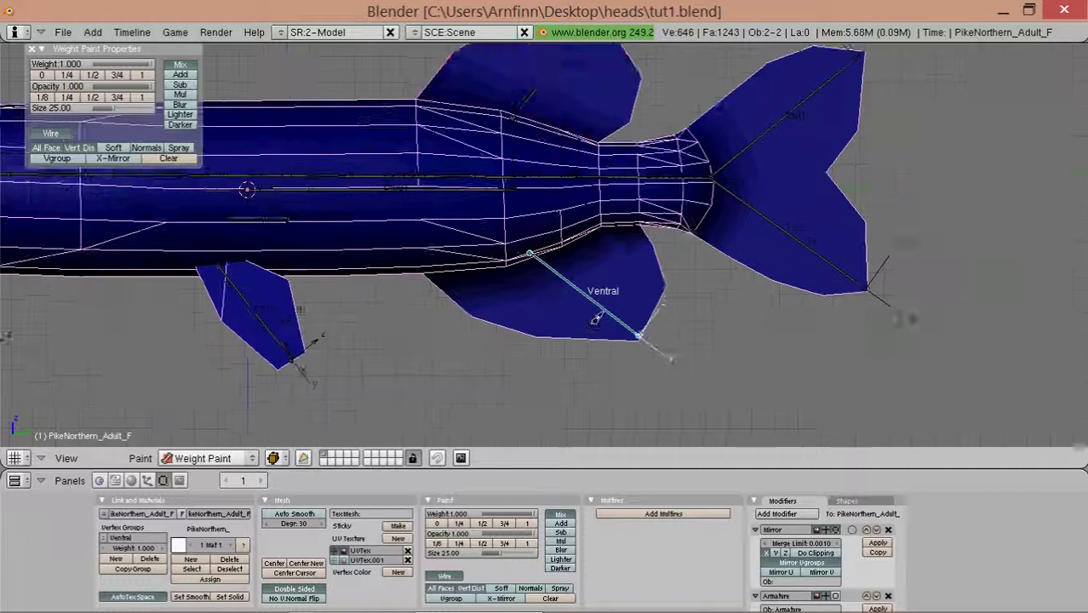
pyautogui.scroll(2, 596, 302)
pyautogui.moveTo(524, 345)
pyautogui.mouseDown()
pyautogui.moveTo(472, 339)
pyautogui.moveTo(637, 271)
pyautogui.moveTo(677, 344)
pyautogui.moveTo(595, 339)
pyautogui.moveTo(687, 296)
pyautogui.mouseUp()
pyautogui.press('r')
pyautogui.press('Escape')
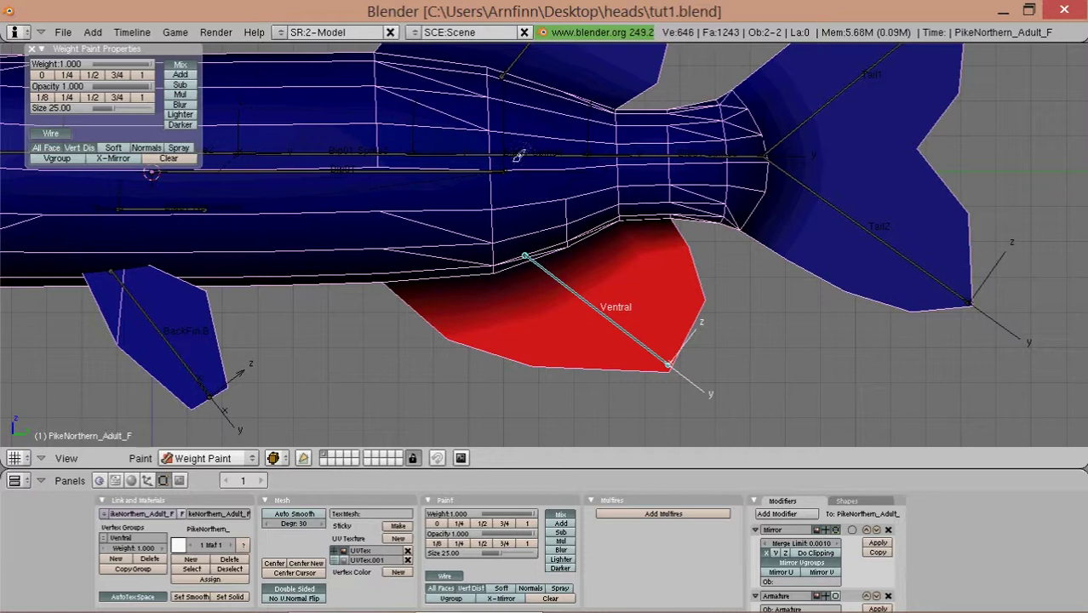
# - Paint Bip01 Spine4 over the rear fins, test the bend, then start Bip01 Spine3 across the mid body
pyautogui.rightClick(515, 170)
pyautogui.scroll(1, 511, 256)
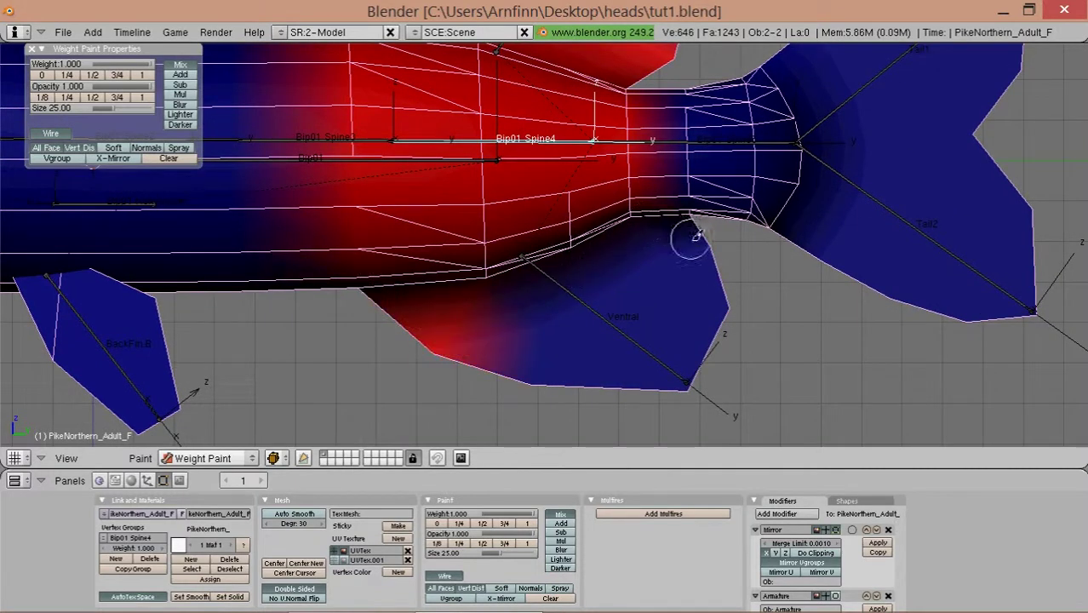
pyautogui.moveTo(681, 247)
pyautogui.mouseDown()
pyautogui.moveTo(505, 316)
pyautogui.moveTo(539, 304)
pyautogui.mouseUp()
pyautogui.scroll(-4, 510, 308)
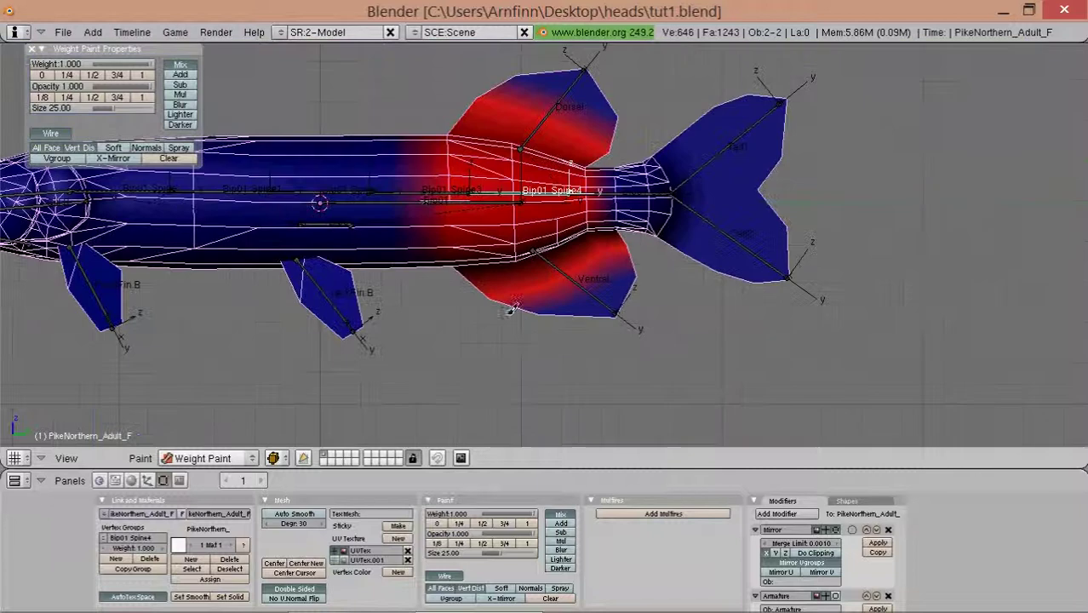
pyautogui.press('r')
pyautogui.rightClick(397, 302)
pyautogui.scroll(3, 522, 234)
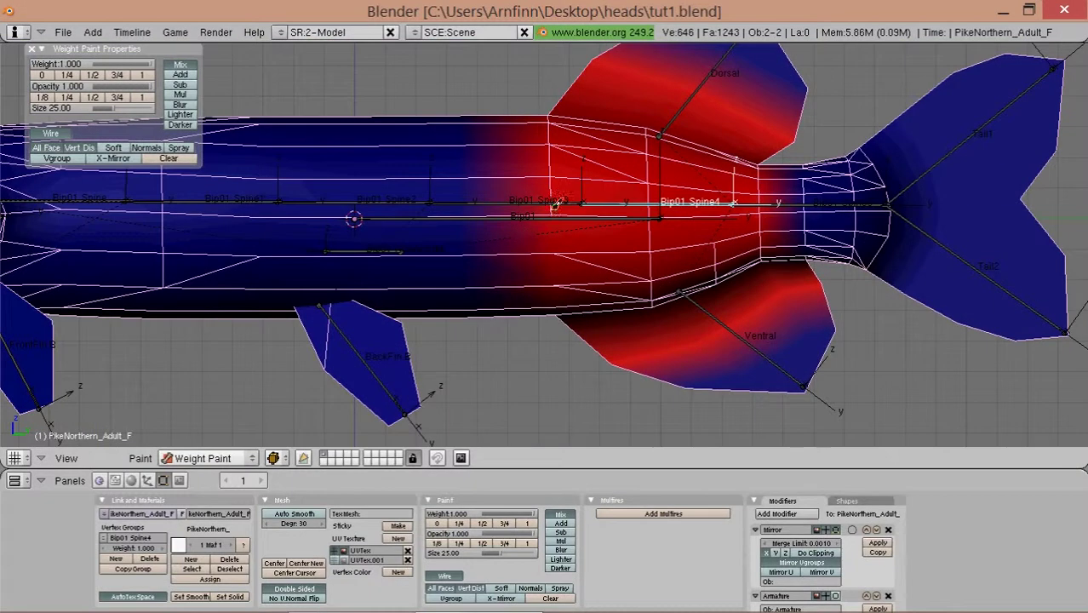
pyautogui.rightClick(555, 204)
pyautogui.moveTo(564, 265)
pyautogui.mouseDown()
pyautogui.moveTo(528, 99)
pyautogui.moveTo(460, 196)
pyautogui.moveTo(469, 302)
pyautogui.mouseUp()
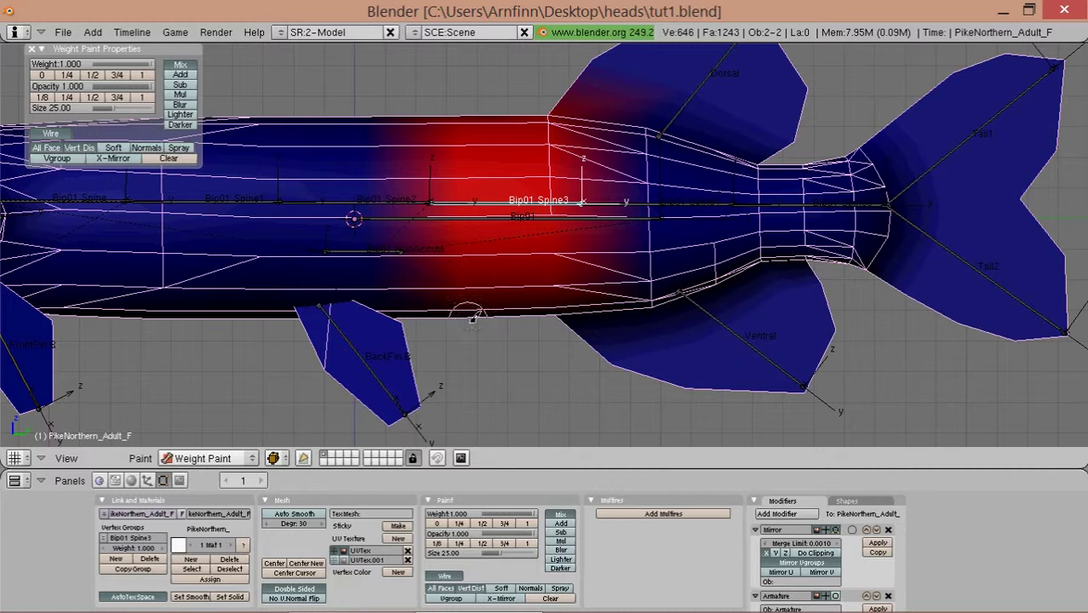
# - Test-bend the Bip01 Spine3 bone and cancel the rotation
pyautogui.press('r')
pyautogui.rightClick(512, 327)
pyautogui.keyDown('shift'); pyautogui.moveTo(512, 327); pyautogui.dragTo(580, 348, button='middle'); pyautogui.keyUp('shift')
# - Paint Bip01 Spine2 across the upper, lower and middle body and onto the back fin's top
pyautogui.rightClick(478, 233)
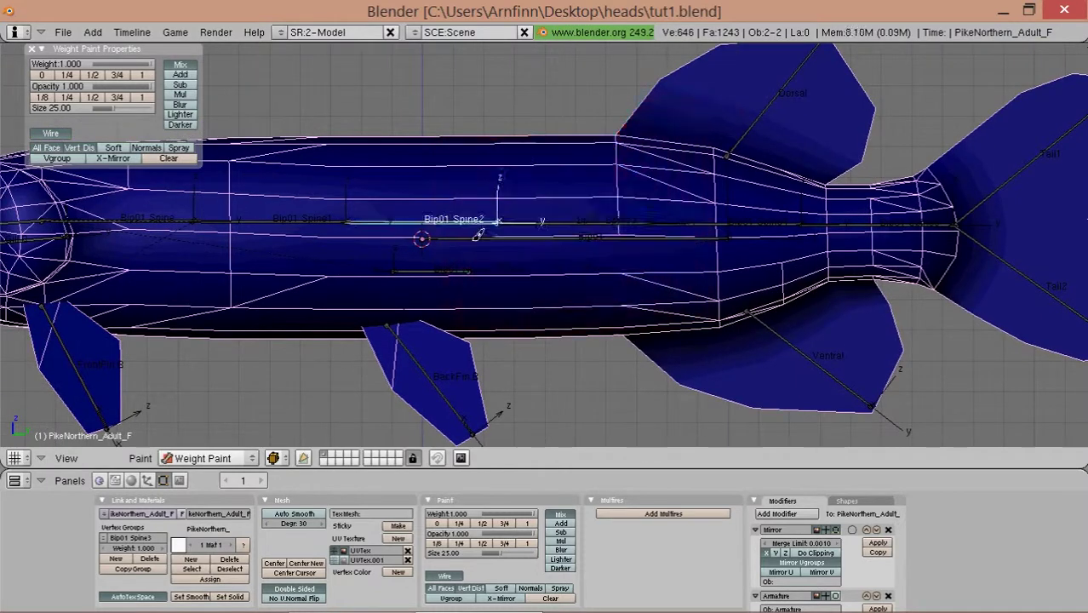
pyautogui.moveTo(504, 279); pyautogui.dragTo(511, 109)
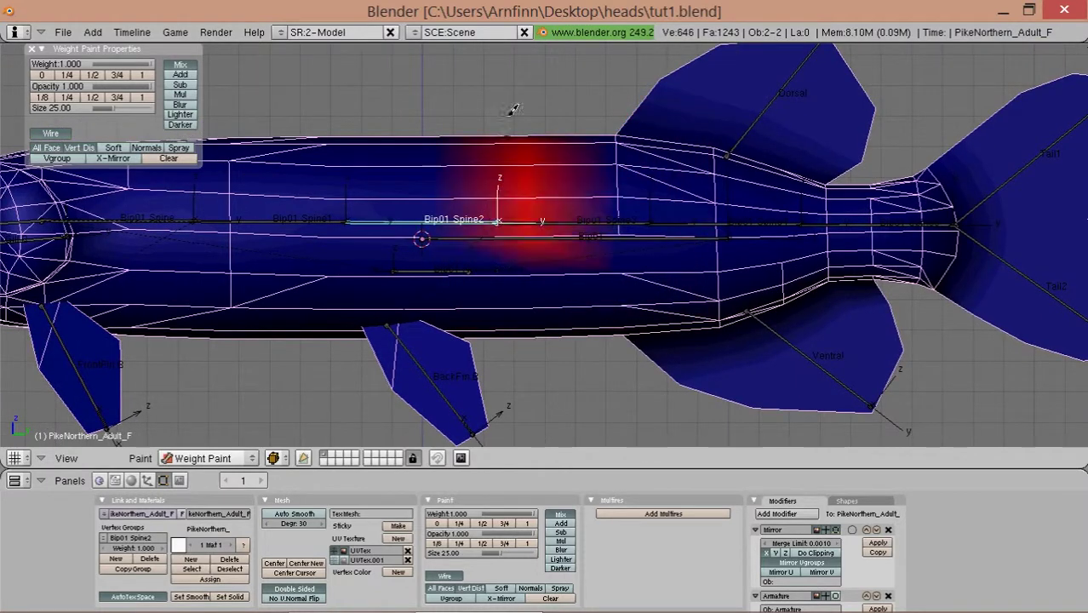
pyautogui.scroll(1, 436, 218)
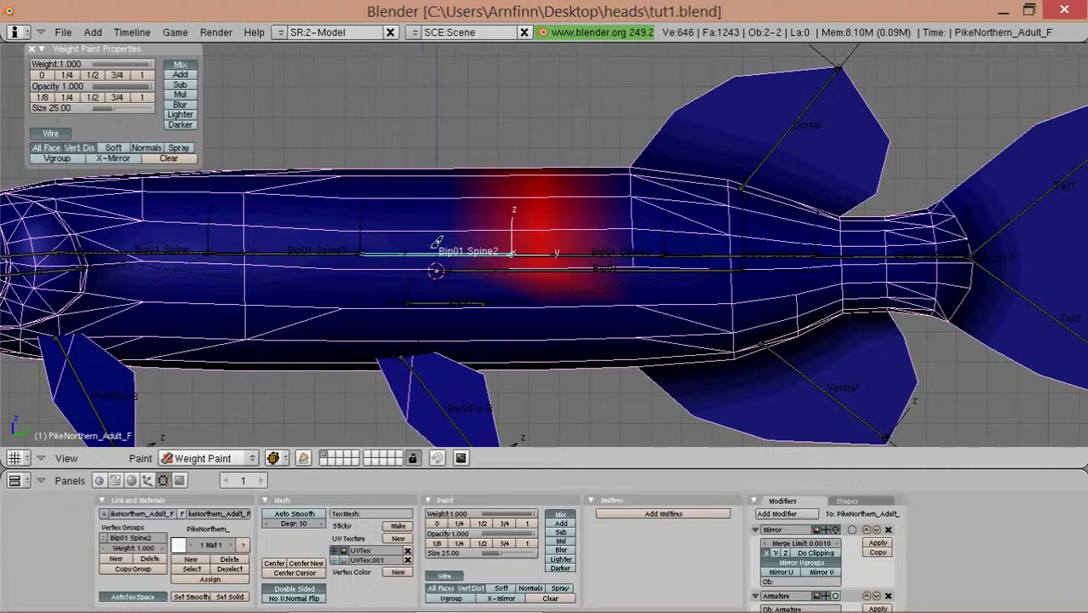
pyautogui.moveTo(433, 255); pyautogui.dragTo(432, 340)
pyautogui.scroll(1, 352, 362)
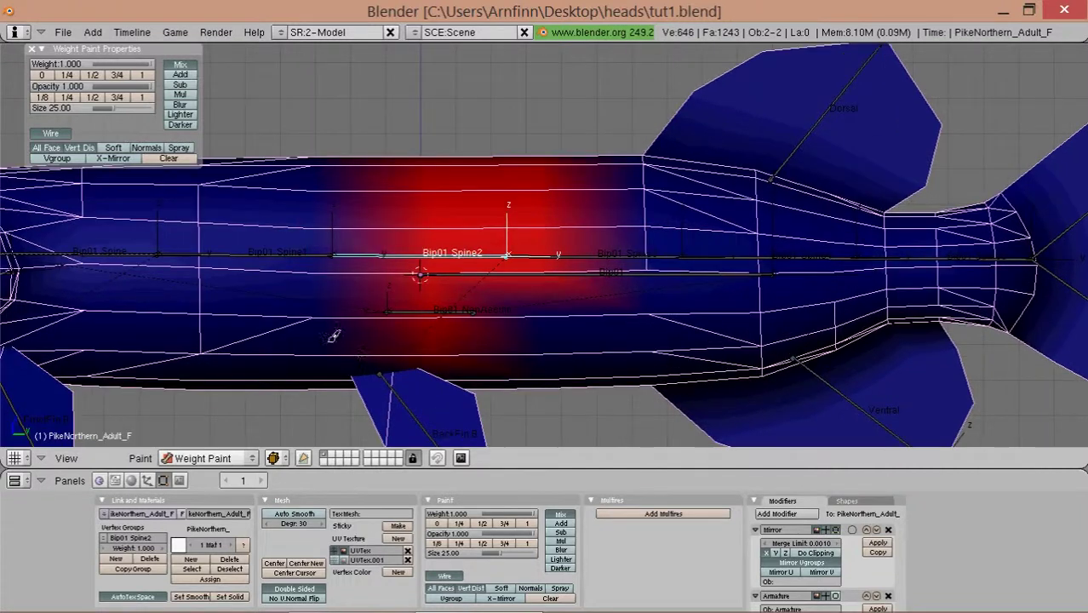
pyautogui.moveTo(326, 133)
pyautogui.mouseDown()
pyautogui.moveTo(306, 280)
pyautogui.moveTo(308, 388)
pyautogui.mouseUp()
pyautogui.moveTo(526, 309); pyautogui.dragTo(532, 388)
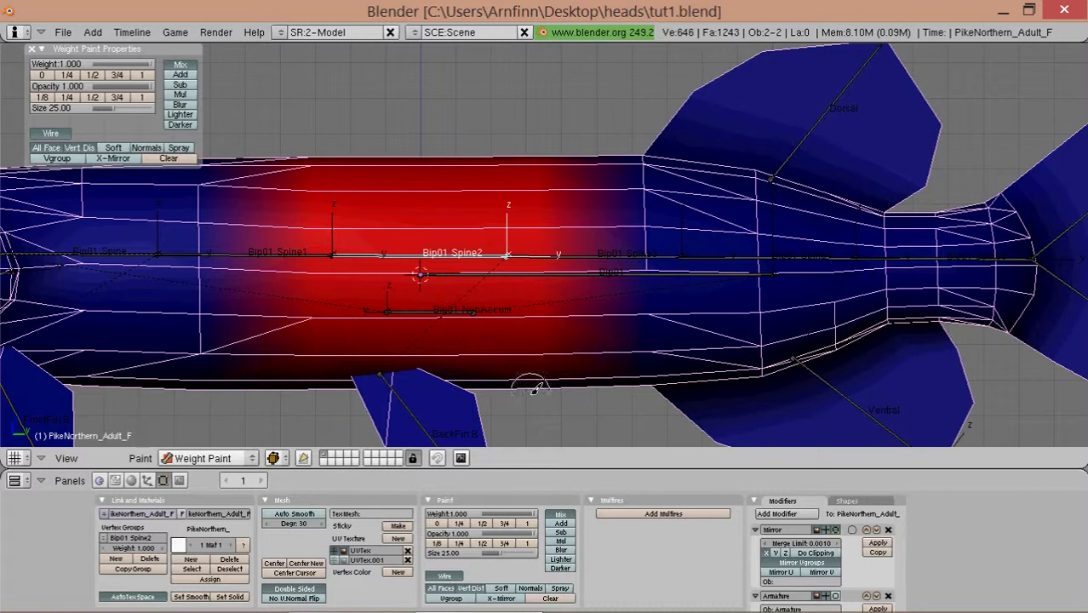
pyautogui.moveTo(513, 367)
pyautogui.mouseDown(button='middle')
pyautogui.moveTo(566, 264)
pyautogui.moveTo(564, 195)
pyautogui.moveTo(583, 230)
pyautogui.moveTo(542, 206)
pyautogui.moveTo(545, 238)
pyautogui.mouseUp(button='middle')
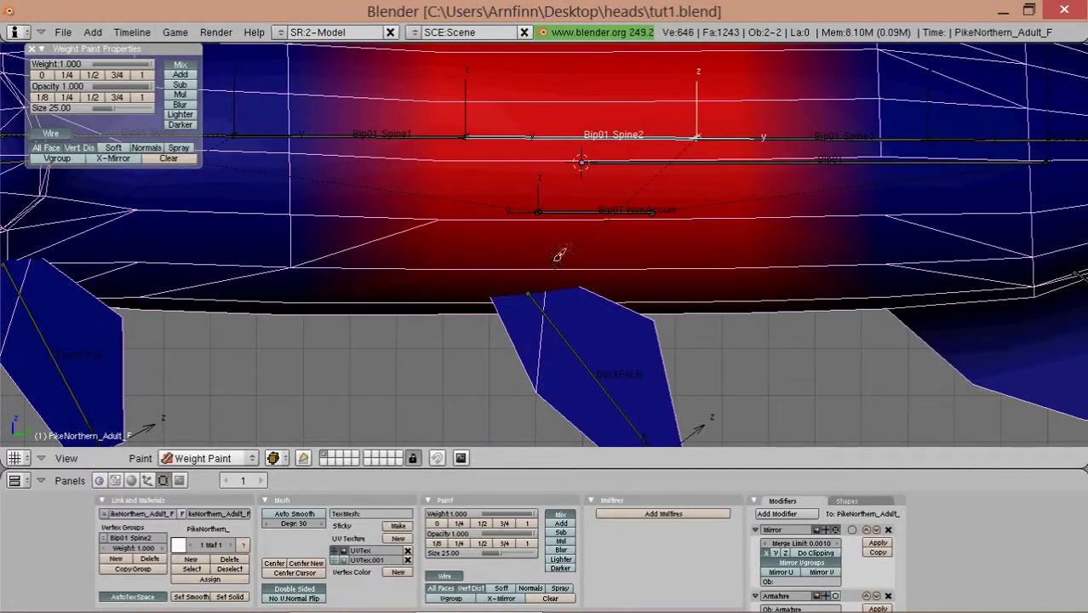
pyautogui.moveTo(549, 287); pyautogui.dragTo(495, 286)
pyautogui.moveTo(552, 259)
pyautogui.mouseDown(button='middle')
pyautogui.moveTo(600, 199)
pyautogui.moveTo(576, 265)
pyautogui.moveTo(578, 192)
pyautogui.mouseUp(button='middle')
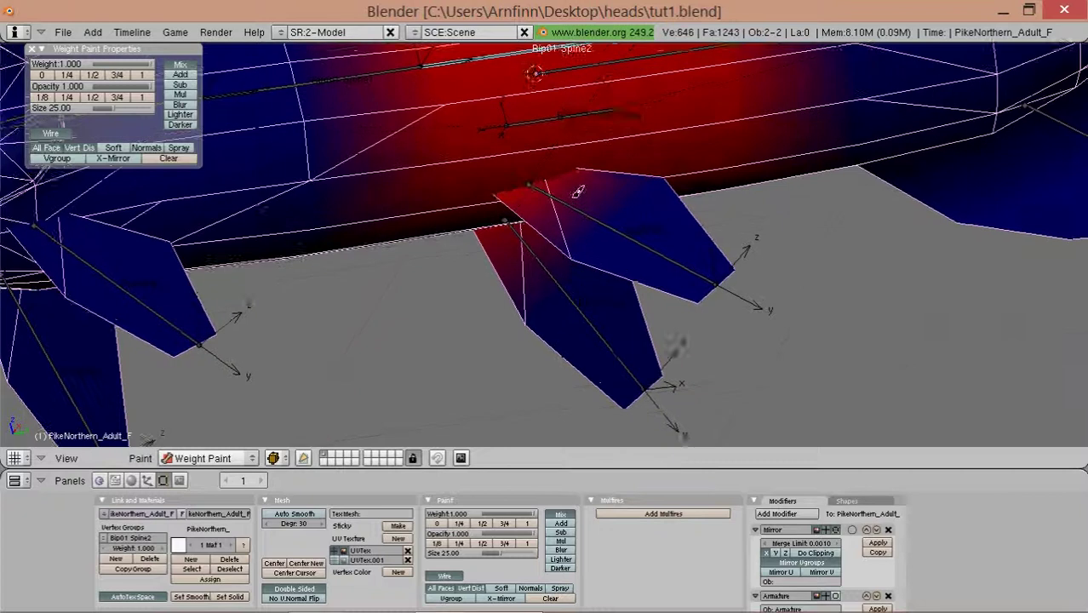
# - From the side view, add Bip01 Spine2 weight onto the back fin
pyautogui.press('KP_3')
pyautogui.moveTo(636, 277)
pyautogui.mouseDown()
pyautogui.moveTo(554, 308)
pyautogui.moveTo(501, 296)
pyautogui.mouseUp()
pyautogui.moveTo(500, 297)
pyautogui.mouseDown(button='middle')
pyautogui.moveTo(615, 296)
pyautogui.moveTo(511, 305)
pyautogui.moveTo(546, 304)
pyautogui.moveTo(515, 315)
pyautogui.mouseUp(button='middle')
# - Paint the left back fin fully into BackFin.L and test-rotate it
pyautogui.rightClick(616, 295)
pyautogui.rightClick(515, 315)
pyautogui.moveTo(515, 315)
pyautogui.mouseDown()
pyautogui.moveTo(554, 287)
pyautogui.moveTo(452, 312)
pyautogui.mouseUp()
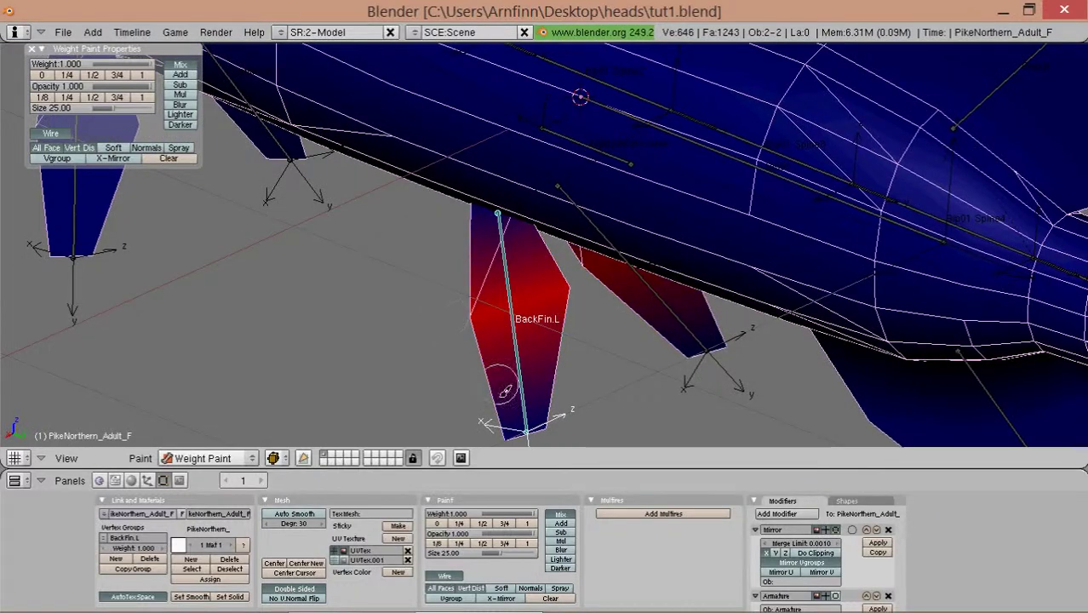
pyautogui.moveTo(505, 391); pyautogui.dragTo(520, 421)
pyautogui.moveTo(519, 422); pyautogui.dragTo(586, 318, button='middle')
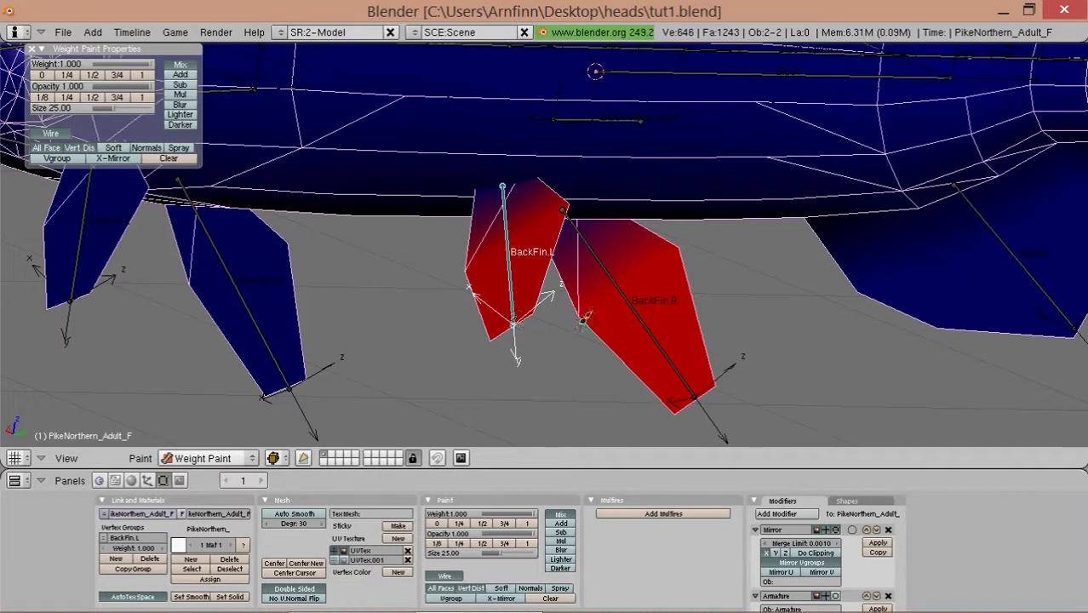
pyautogui.press('r')
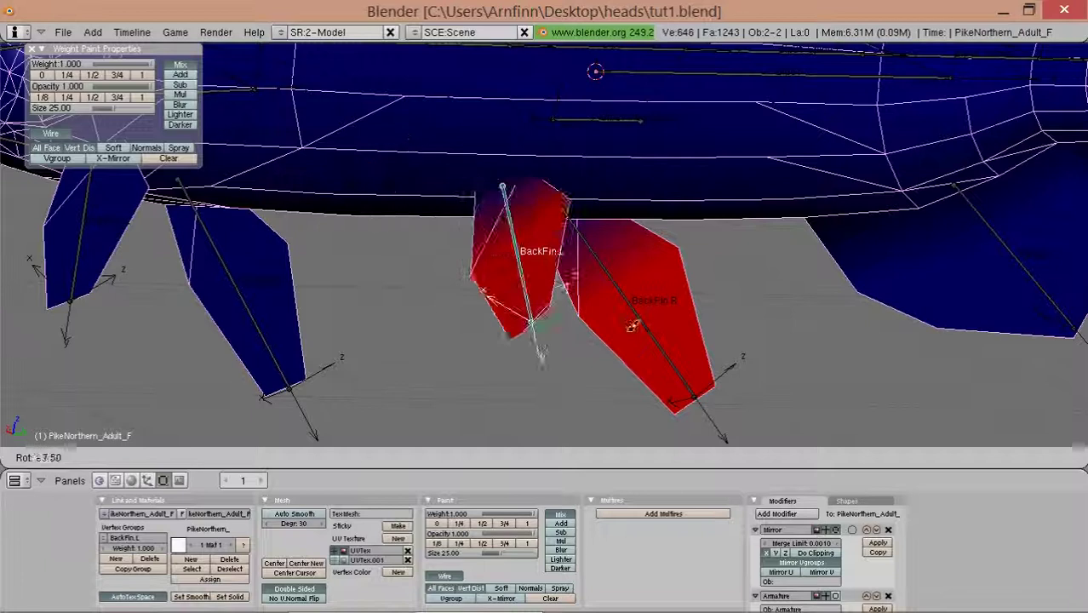
pyautogui.rightClick(631, 326)
pyautogui.moveTo(693, 316); pyautogui.dragTo(626, 274, button='middle')
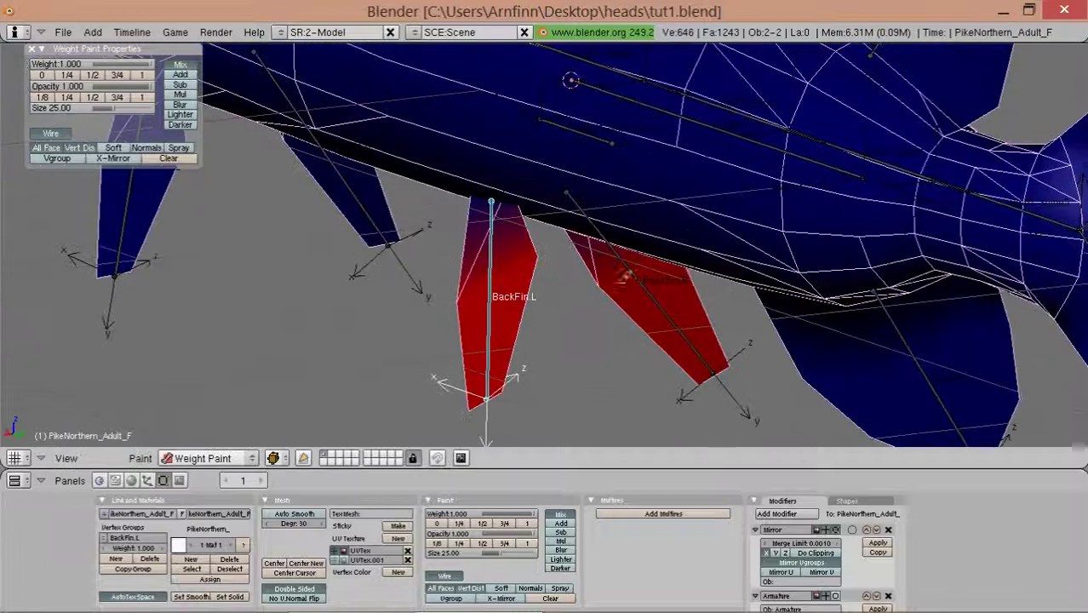
# - Test-rotate the BackFin.R bone repeatedly to check the right back fin deforms
pyautogui.rightClick(673, 316)
pyautogui.press('r')
pyautogui.rightClick(596, 330)
pyautogui.moveTo(597, 329)
pyautogui.mouseDown(button='middle')
pyautogui.moveTo(552, 274)
pyautogui.moveTo(510, 287)
pyautogui.moveTo(530, 353)
pyautogui.mouseUp(button='middle')
pyautogui.press('r')
pyautogui.rightClick(527, 321)
pyautogui.press('r')
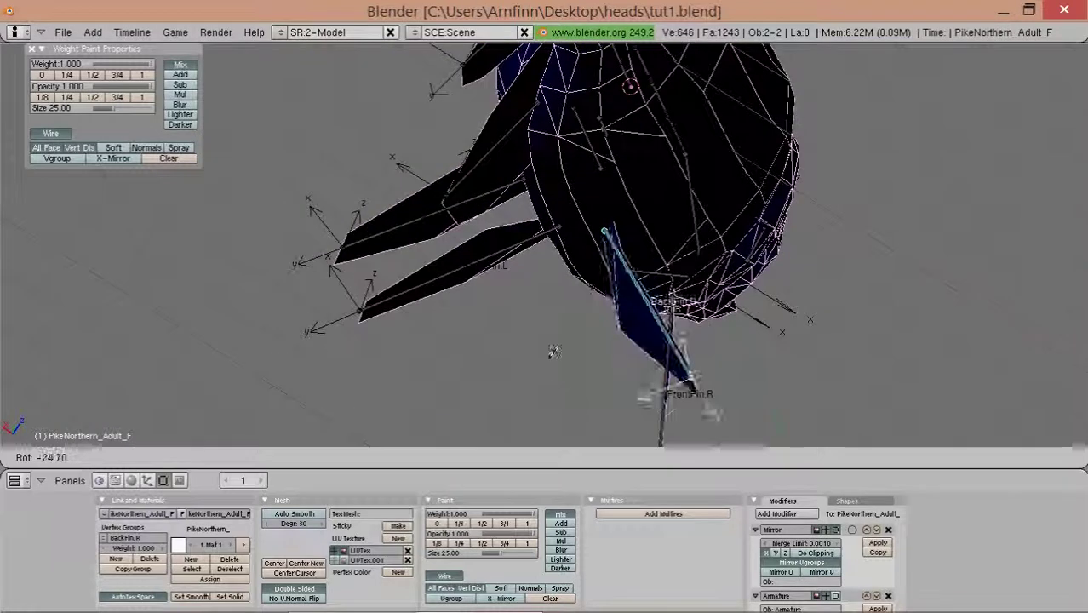
pyautogui.rightClick(596, 341)
pyautogui.moveTo(597, 341); pyautogui.dragTo(699, 366, button='middle')
# - Inspect the Armature modifier settings in the Buttons window
pyautogui.scroll(-3, 746, 582)
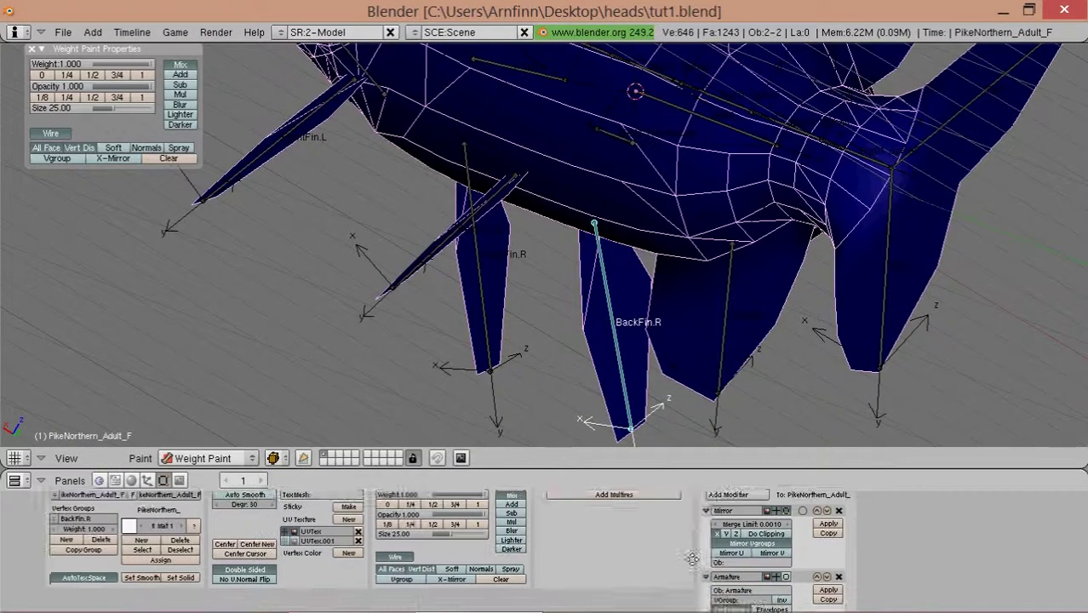
pyautogui.moveTo(686, 564); pyautogui.dragTo(698, 543, button='middle')
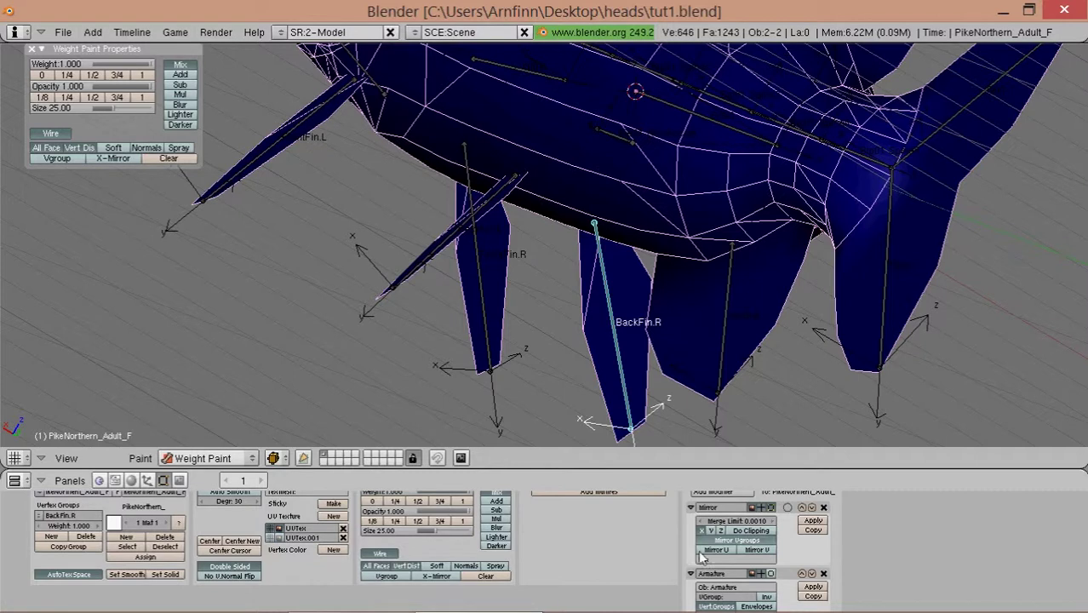
pyautogui.moveTo(703, 581); pyautogui.dragTo(673, 549, button='middle')
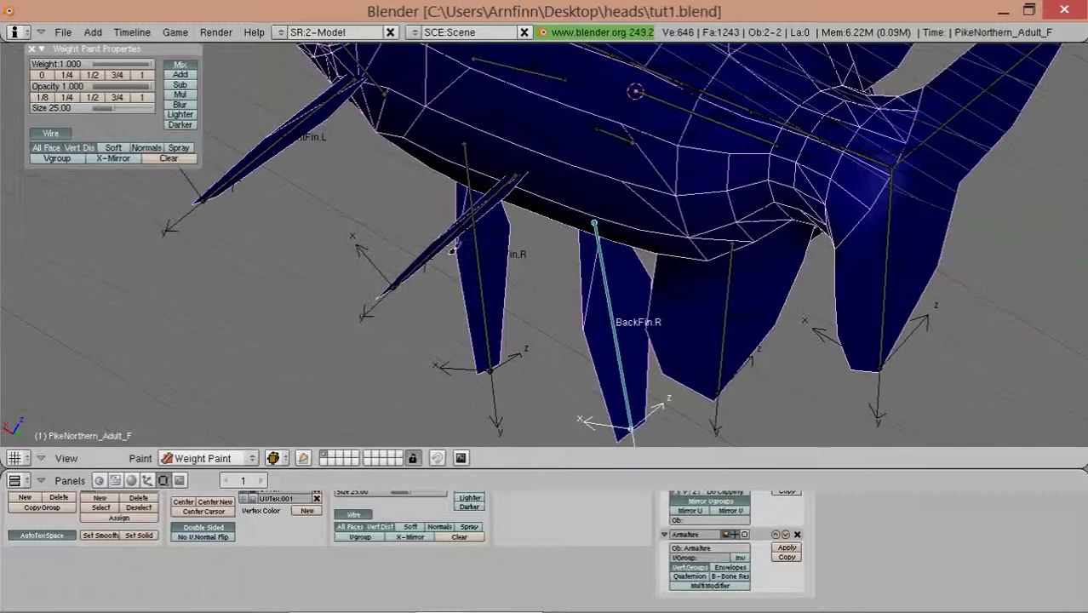
pyautogui.scroll(2, 467, 264)
pyautogui.scroll(2, 467, 264)
pyautogui.scroll(2, 468, 264)
pyautogui.scroll(-3, 664, 280)
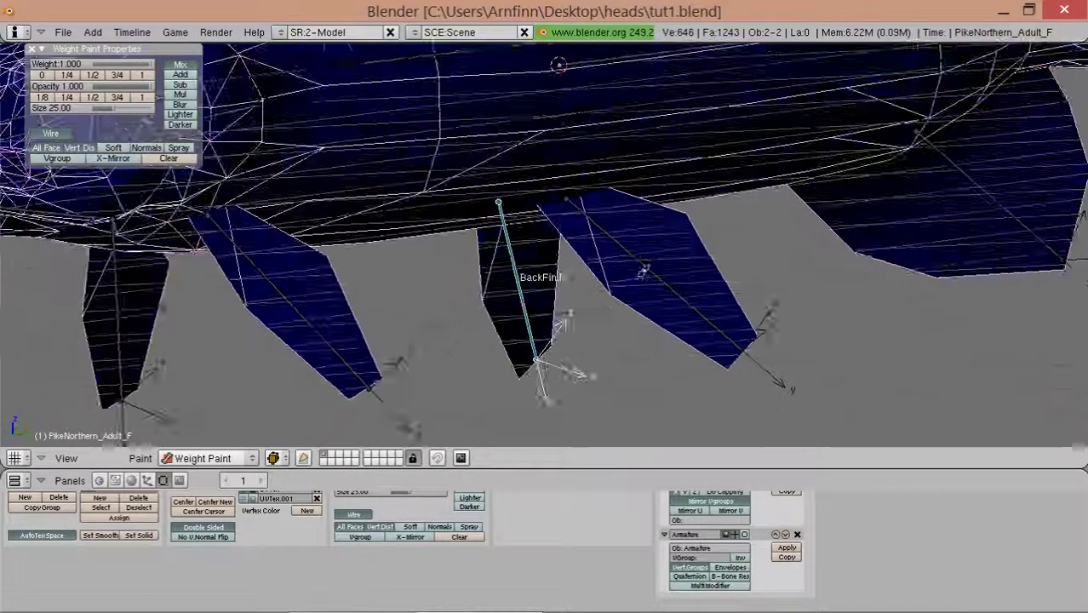
pyautogui.scroll(1, 673, 288)
pyautogui.scroll(2, 634, 294)
# - Bring the front fins into view from the side and make FrontFin.L active
pyautogui.moveTo(635, 294); pyautogui.dragTo(581, 298, button='middle')
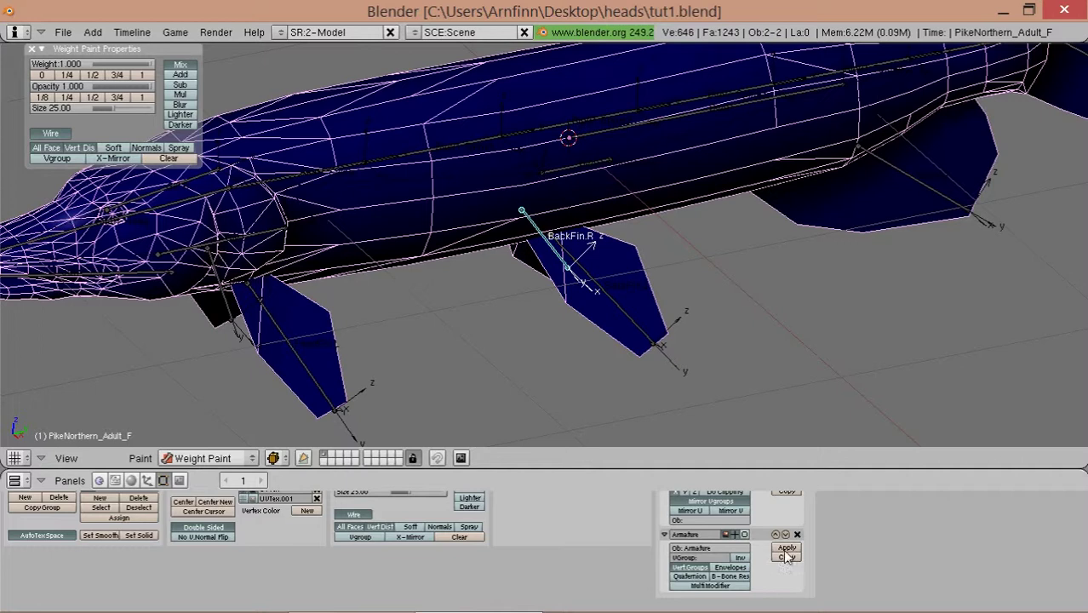
pyautogui.moveTo(658, 267)
pyautogui.mouseDown(button='middle')
pyautogui.moveTo(400, 288)
pyautogui.moveTo(358, 224)
pyautogui.mouseUp(button='middle')
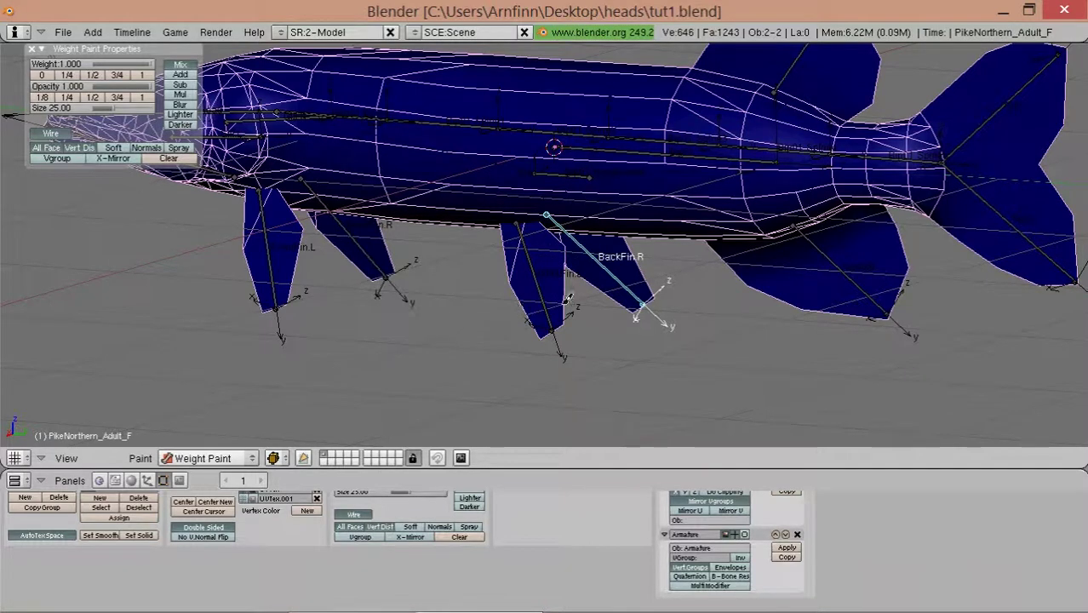
pyautogui.moveTo(568, 298); pyautogui.dragTo(532, 319, button='middle')
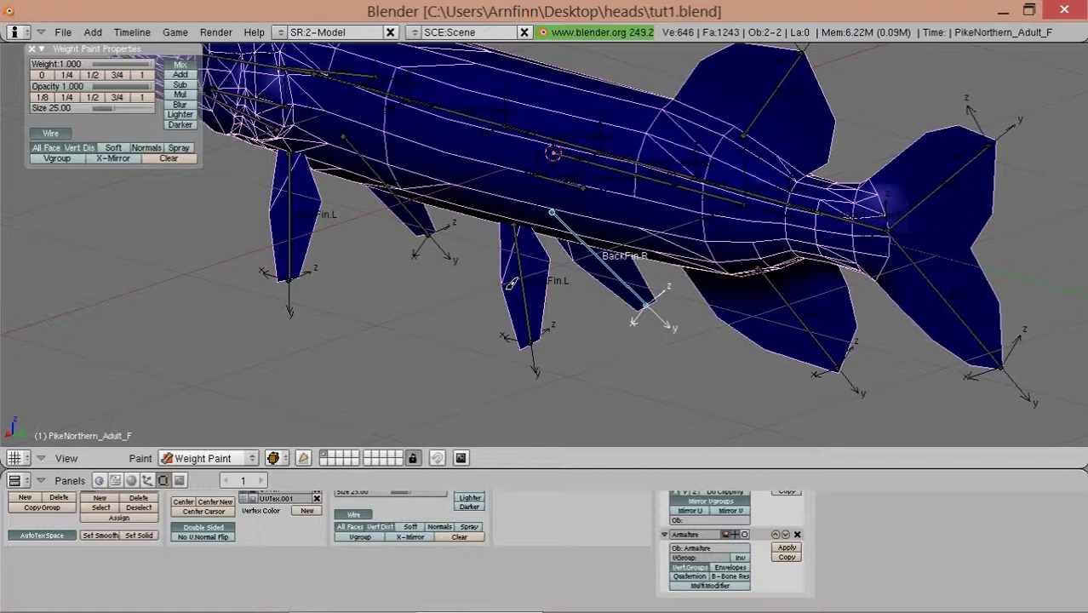
pyautogui.press('KP_1')
pyautogui.moveTo(434, 236)
pyautogui.mouseDown(button='middle')
pyautogui.moveTo(644, 272)
pyautogui.moveTo(510, 296)
pyautogui.moveTo(520, 312)
pyautogui.mouseUp(button='middle')
pyautogui.rightClick(517, 305)
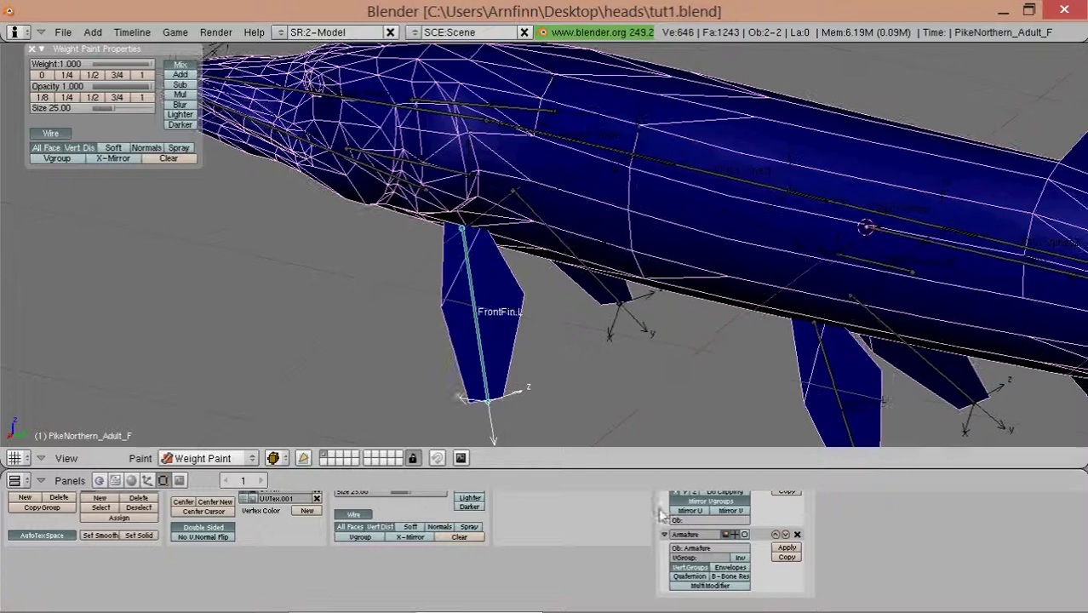
# - Paint the left front fin, including its lower tip, at full FrontFin.L weight
pyautogui.scroll(3, 777, 569)
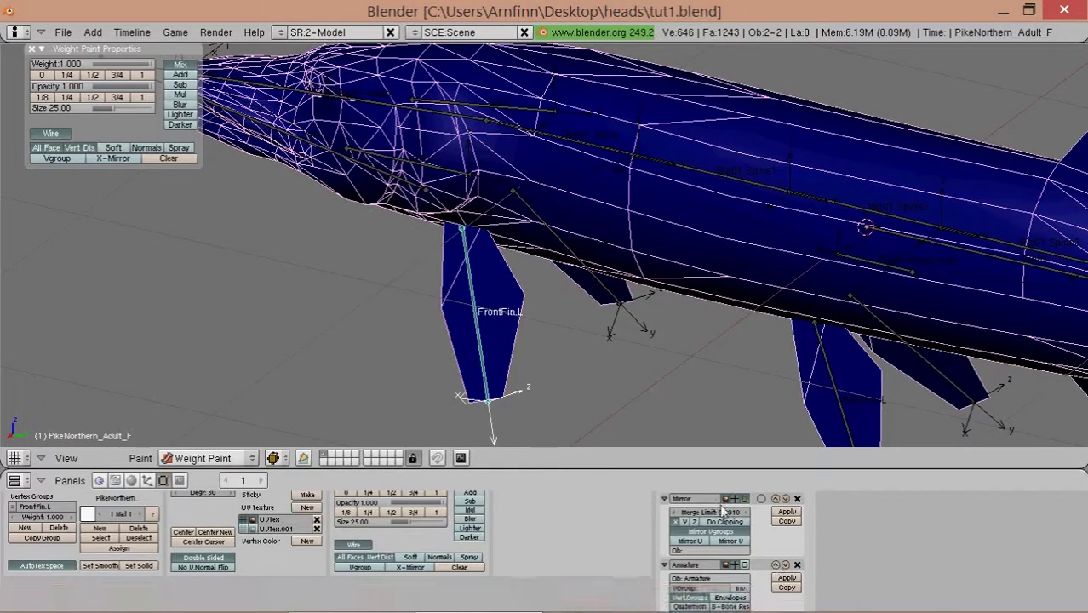
pyautogui.scroll(1, 715, 527)
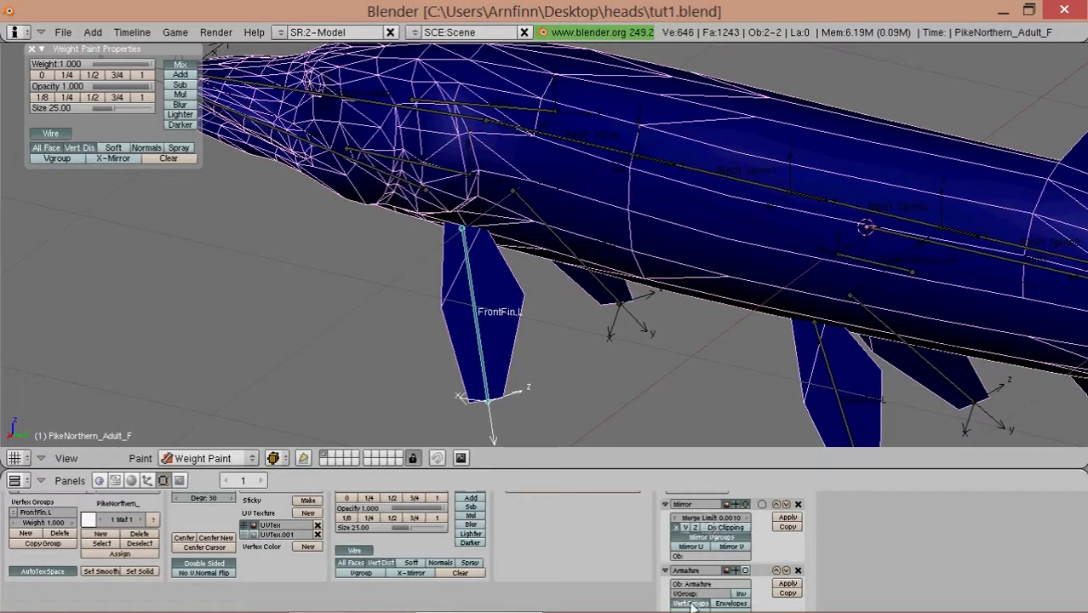
pyautogui.scroll(3, 694, 533)
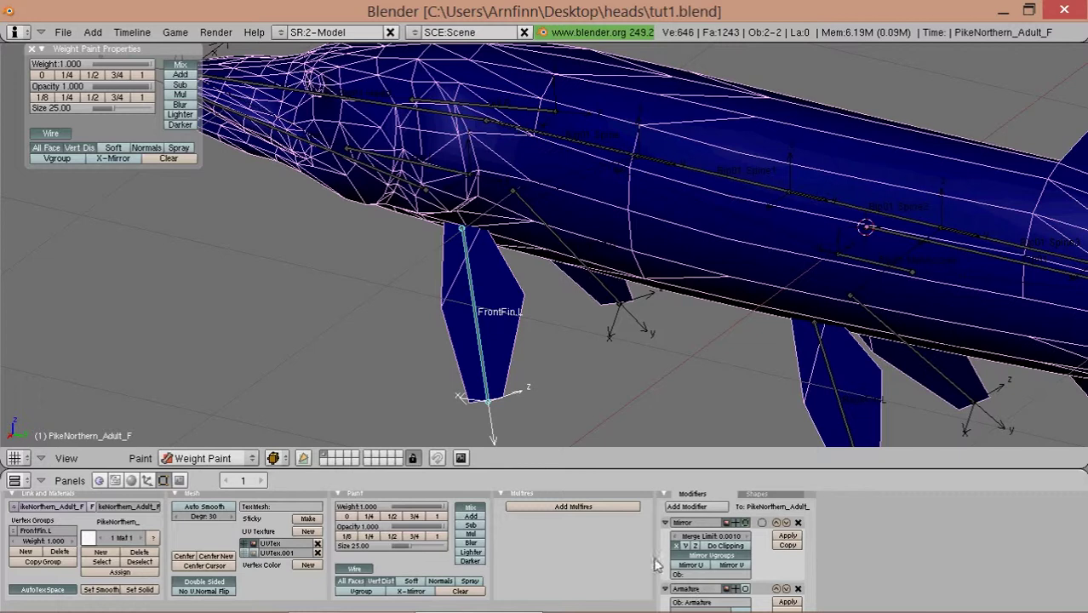
pyautogui.moveTo(492, 310); pyautogui.dragTo(511, 300, button='middle')
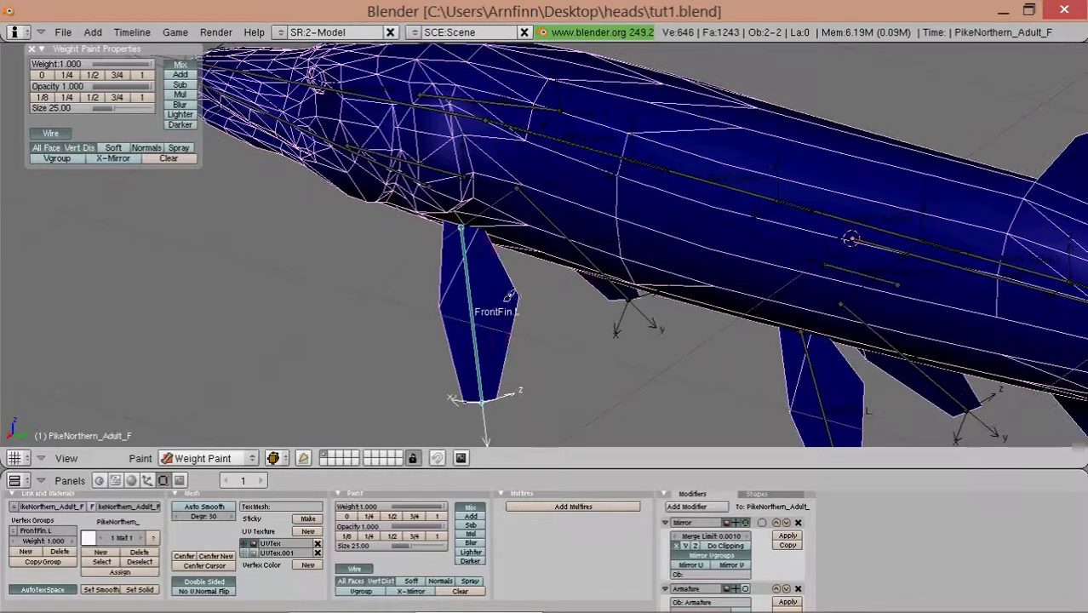
pyautogui.moveTo(511, 300); pyautogui.dragTo(426, 304)
pyautogui.moveTo(451, 356); pyautogui.dragTo(501, 387)
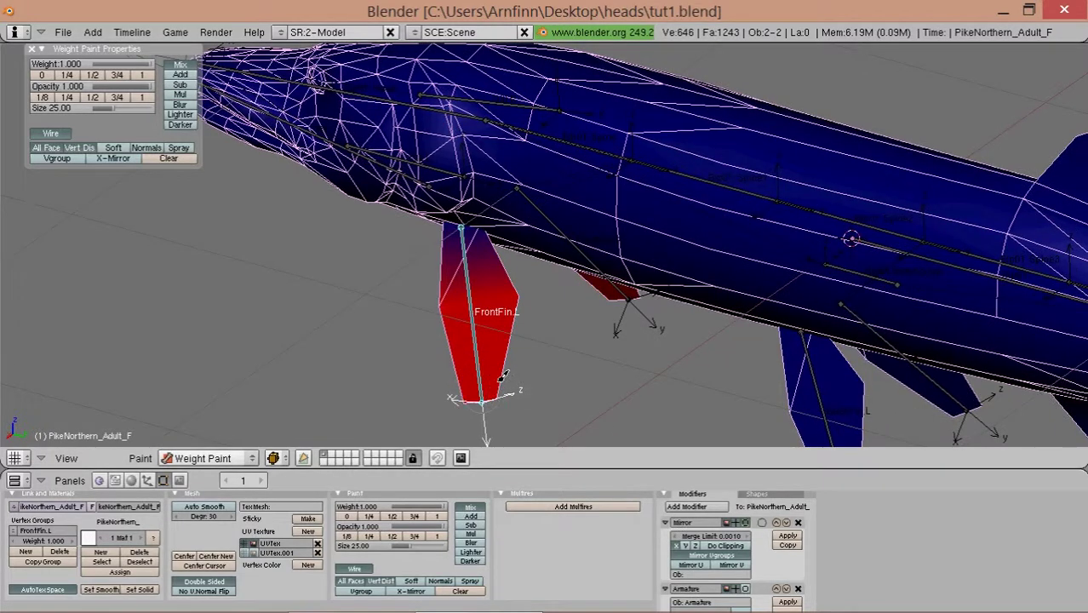
# - Orbit and zoom to show the right front fin in full
pyautogui.moveTo(502, 374); pyautogui.dragTo(484, 370, button='middle')
pyautogui.scroll(3, 469, 323)
pyautogui.moveTo(474, 218)
pyautogui.mouseDown(button='middle')
pyautogui.moveTo(631, 187)
pyautogui.moveTo(553, 227)
pyautogui.mouseUp(button='middle')
pyautogui.scroll(-2, 494, 246)
# - Paint Bip01 Spine1 weight across the middle of the pike's body
pyautogui.moveTo(792, 145); pyautogui.dragTo(787, 151, button='middle')
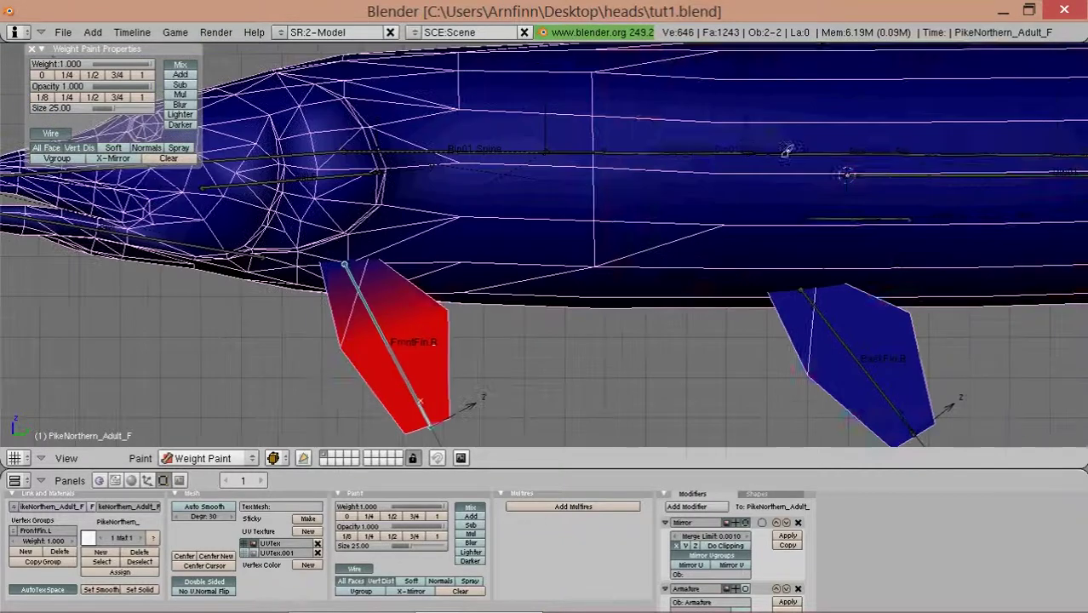
pyautogui.rightClick(816, 146)
pyautogui.rightClick(712, 149)
pyautogui.moveTo(712, 149); pyautogui.dragTo(657, 254, button='middle')
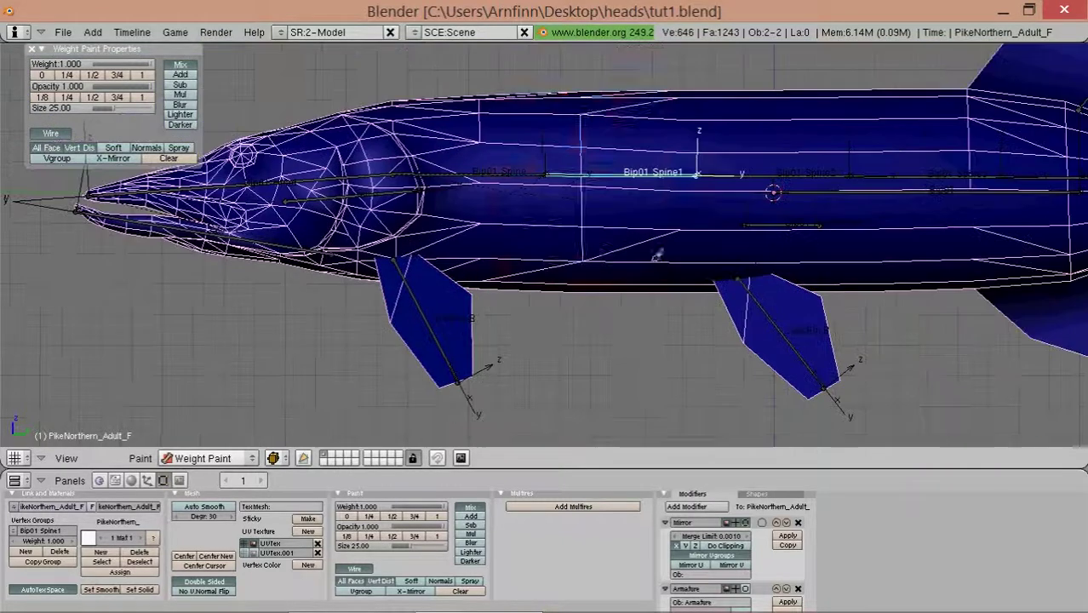
pyautogui.moveTo(596, 271)
pyautogui.mouseDown()
pyautogui.moveTo(583, 231)
pyautogui.moveTo(672, 73)
pyautogui.moveTo(668, 267)
pyautogui.mouseUp()
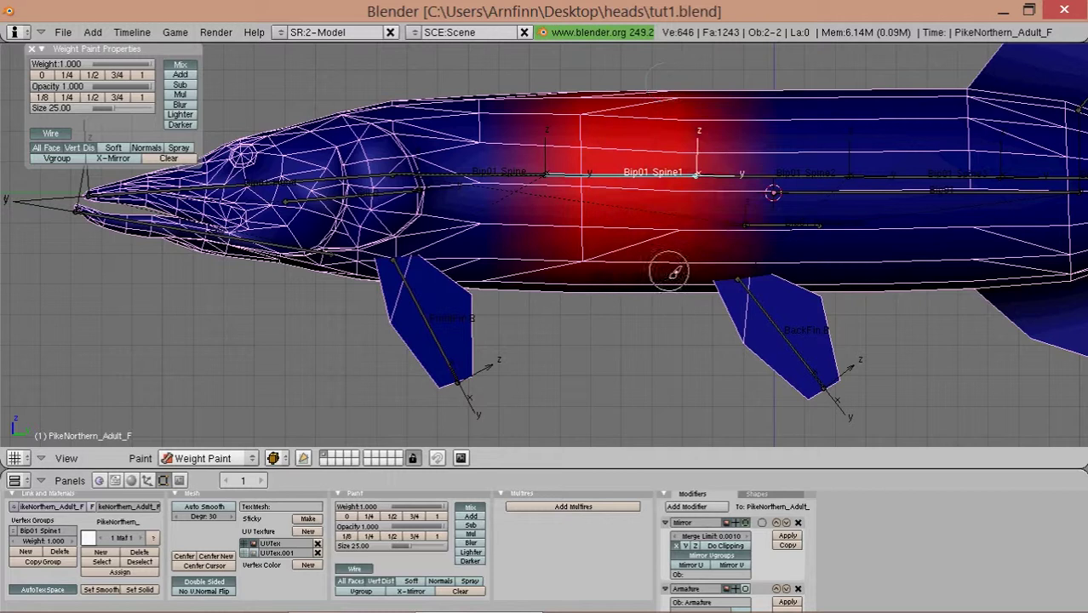
pyautogui.keyDown('shift'); pyautogui.moveTo(588, 253); pyautogui.dragTo(694, 344, button='middle'); pyautogui.keyUp('shift')
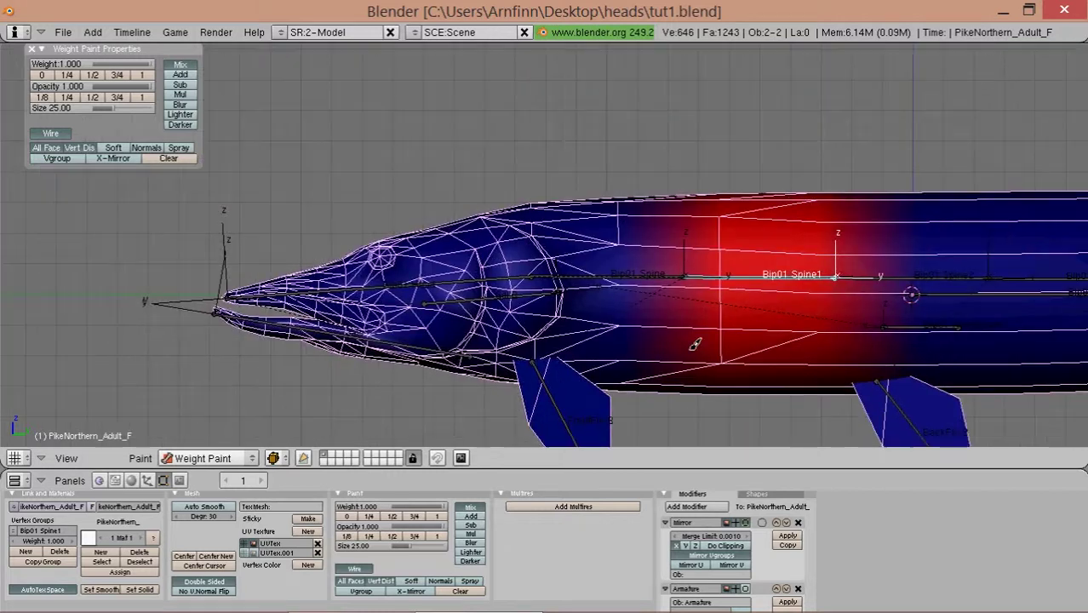
# - Paint Bip01 Spine weight over the front body behind the head
pyautogui.rightClick(668, 266)
pyautogui.moveTo(641, 261); pyautogui.dragTo(634, 160)
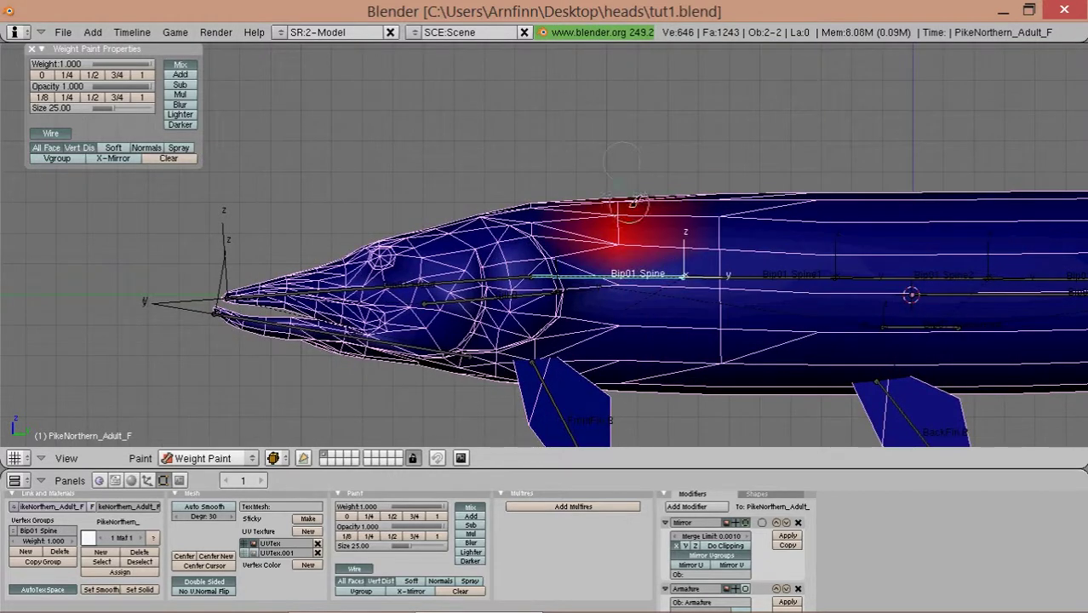
pyautogui.moveTo(634, 202); pyautogui.dragTo(622, 324)
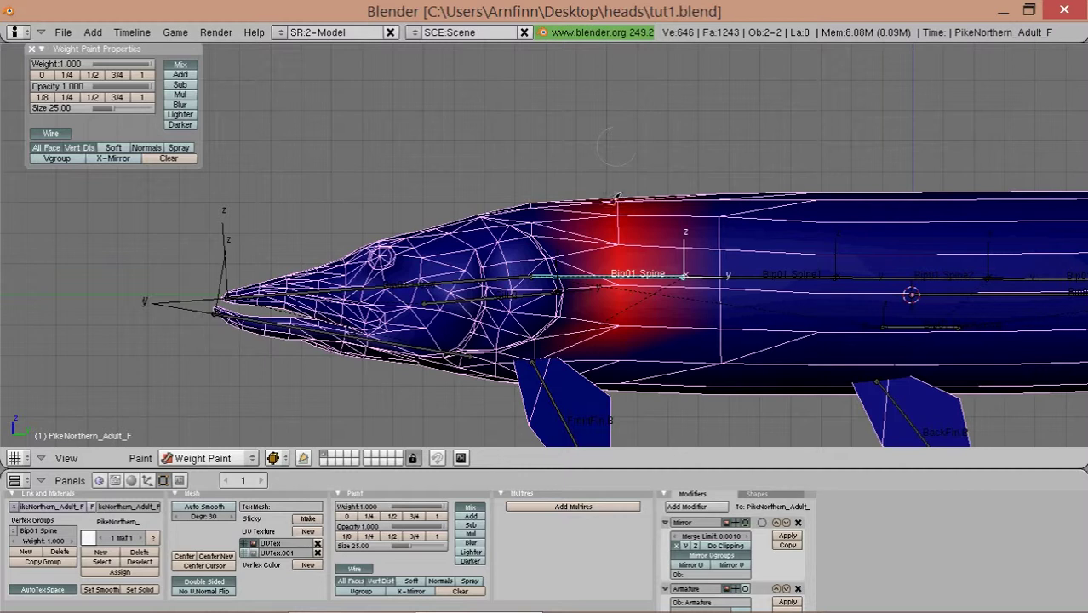
pyautogui.moveTo(607, 185); pyautogui.dragTo(571, 265)
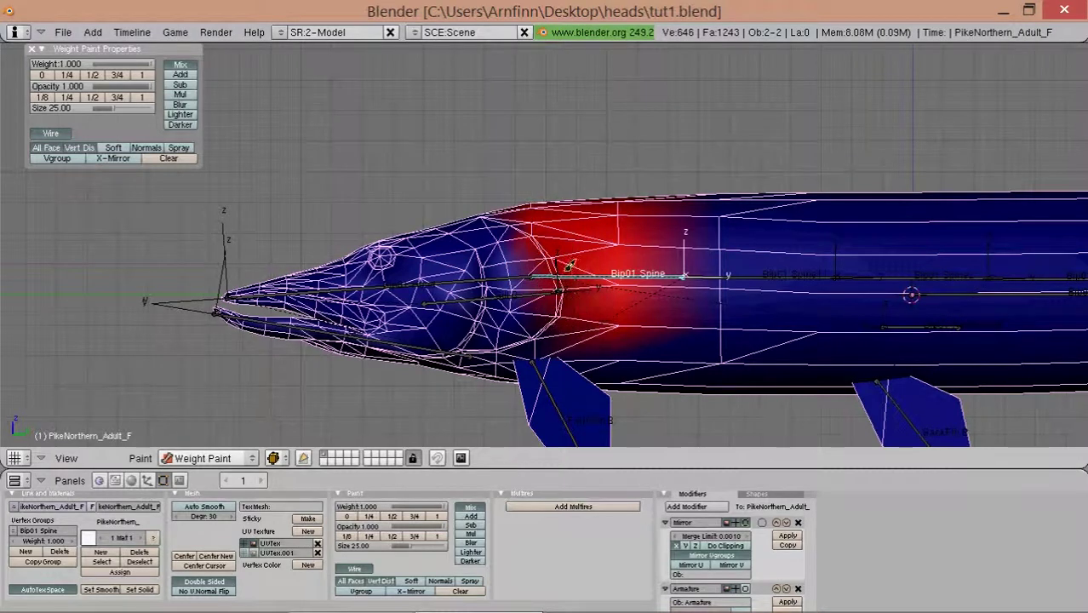
pyautogui.scroll(2, 570, 266)
pyautogui.scroll(1, 566, 223)
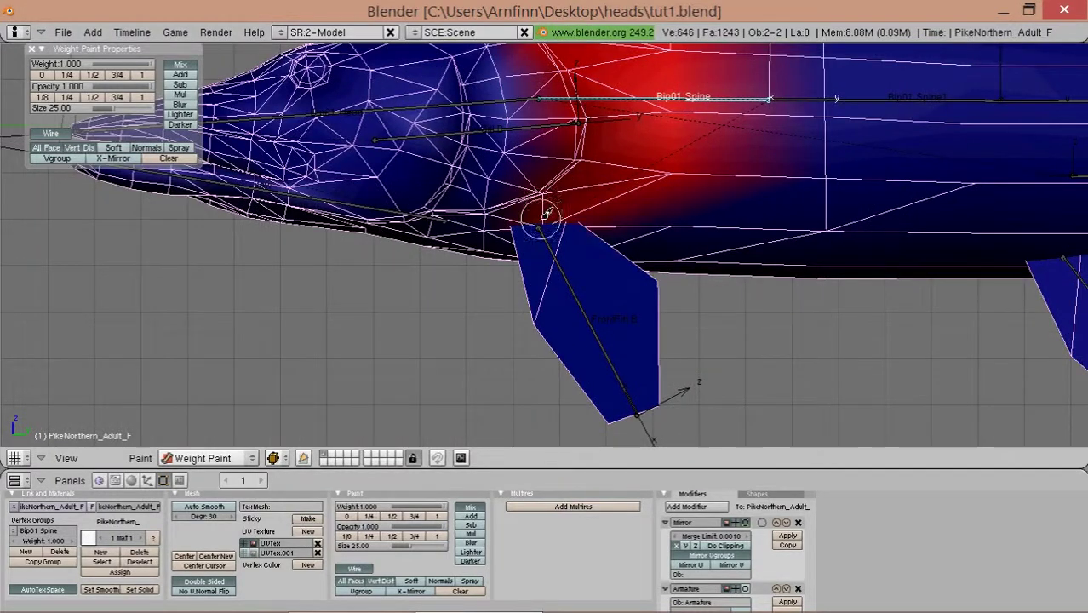
# - Cover almost the whole front fin and its base with Bip01 Spine weight
pyautogui.moveTo(547, 210)
pyautogui.mouseDown()
pyautogui.moveTo(528, 222)
pyautogui.moveTo(566, 255)
pyautogui.mouseUp()
pyautogui.moveTo(686, 208)
pyautogui.mouseDown()
pyautogui.moveTo(682, 236)
pyautogui.moveTo(598, 289)
pyautogui.mouseUp()
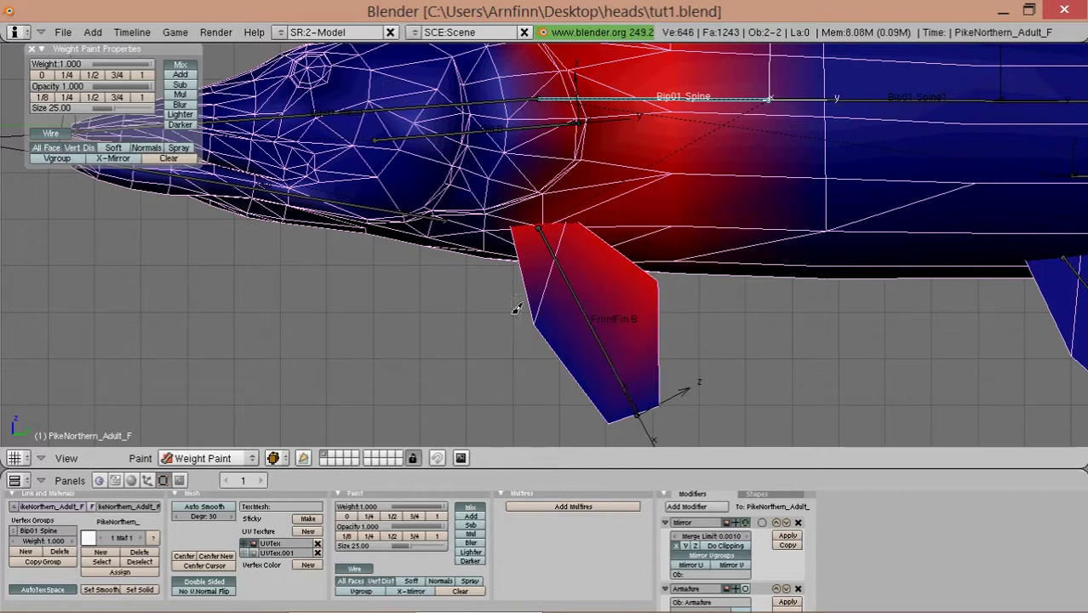
pyautogui.moveTo(516, 308); pyautogui.dragTo(546, 283)
pyautogui.scroll(-3, 546, 283)
pyautogui.moveTo(546, 283)
pyautogui.mouseDown(button='middle')
pyautogui.moveTo(560, 228)
pyautogui.moveTo(620, 326)
pyautogui.mouseUp(button='middle')
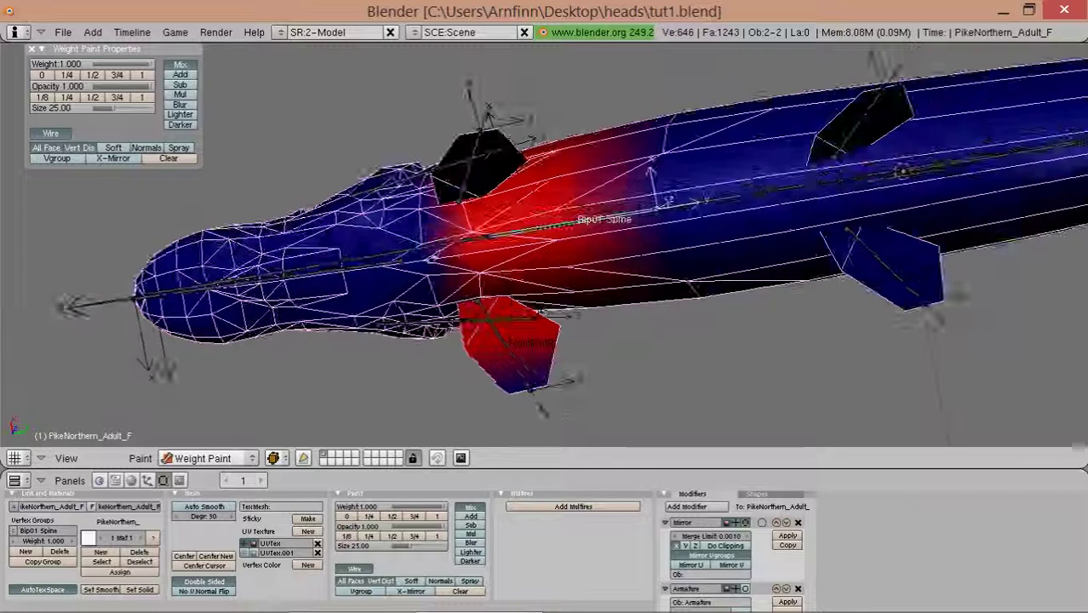
pyautogui.scroll(3, 619, 326)
pyautogui.moveTo(637, 194); pyautogui.dragTo(648, 194, button='middle')
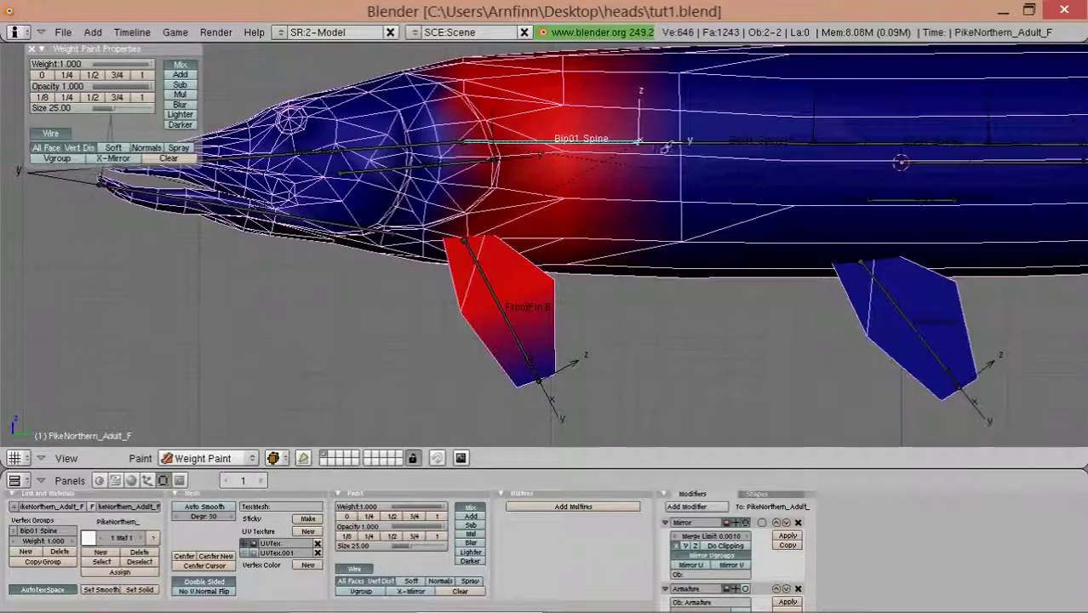
pyautogui.moveTo(666, 148); pyautogui.dragTo(651, 165, button='middle')
# - Compare Spine1 and Spine weights and widen the Bip01 Spine band below the spine
pyautogui.rightClick(652, 167)
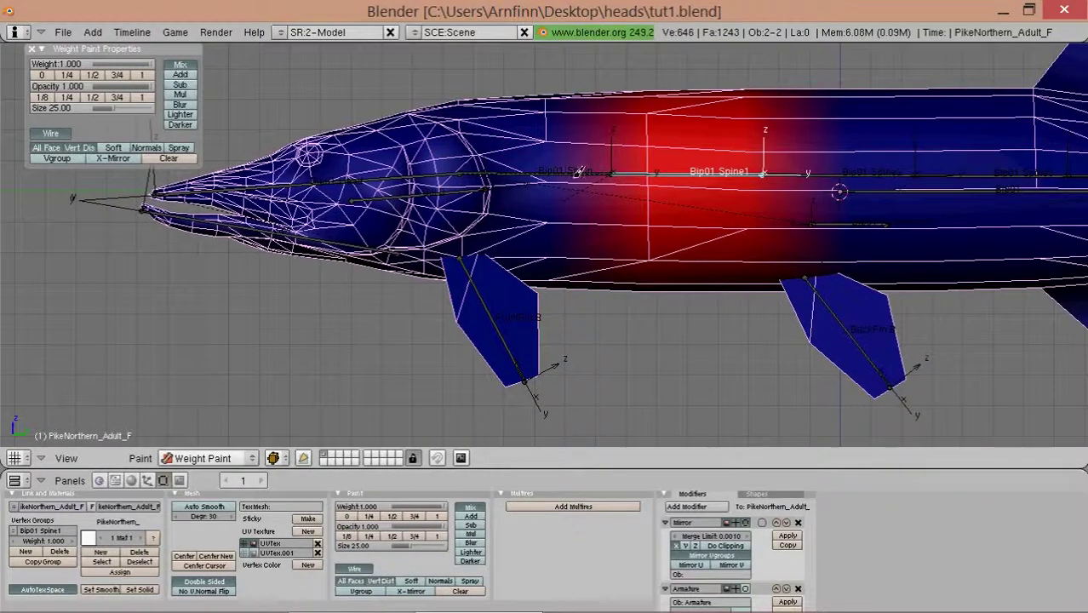
pyautogui.rightClick(578, 170)
pyautogui.moveTo(578, 170); pyautogui.dragTo(627, 148, button='middle')
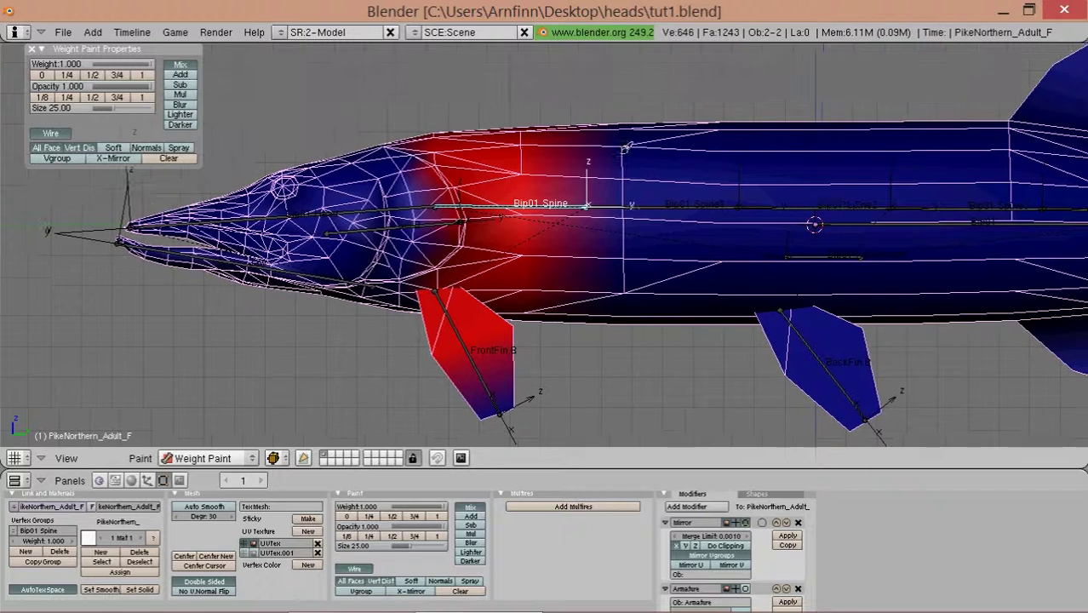
pyautogui.moveTo(627, 147); pyautogui.dragTo(624, 335)
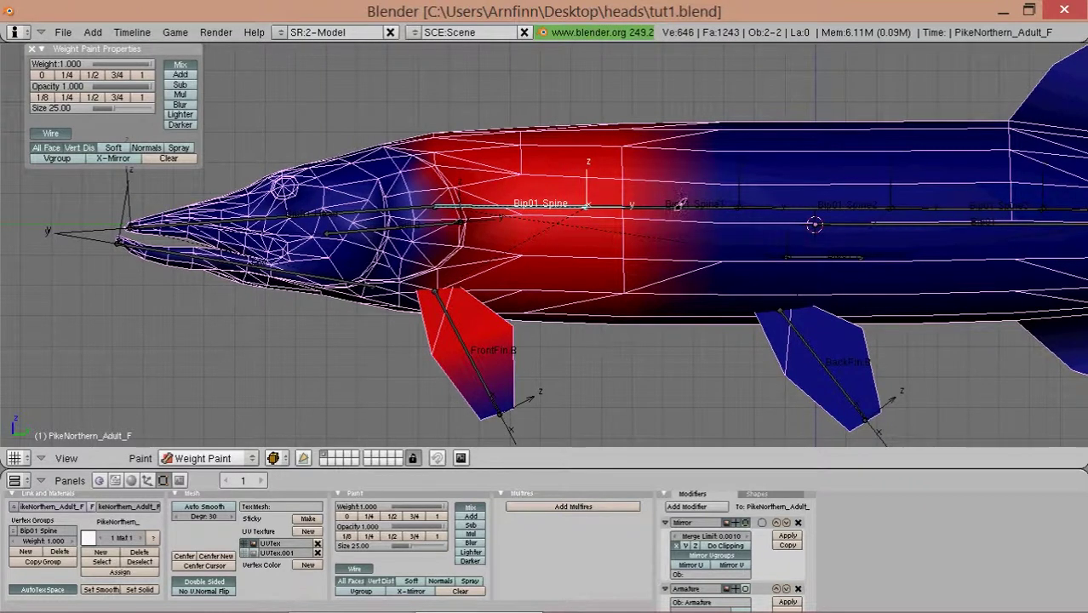
pyautogui.rightClick(679, 204)
pyautogui.rightClick(580, 206)
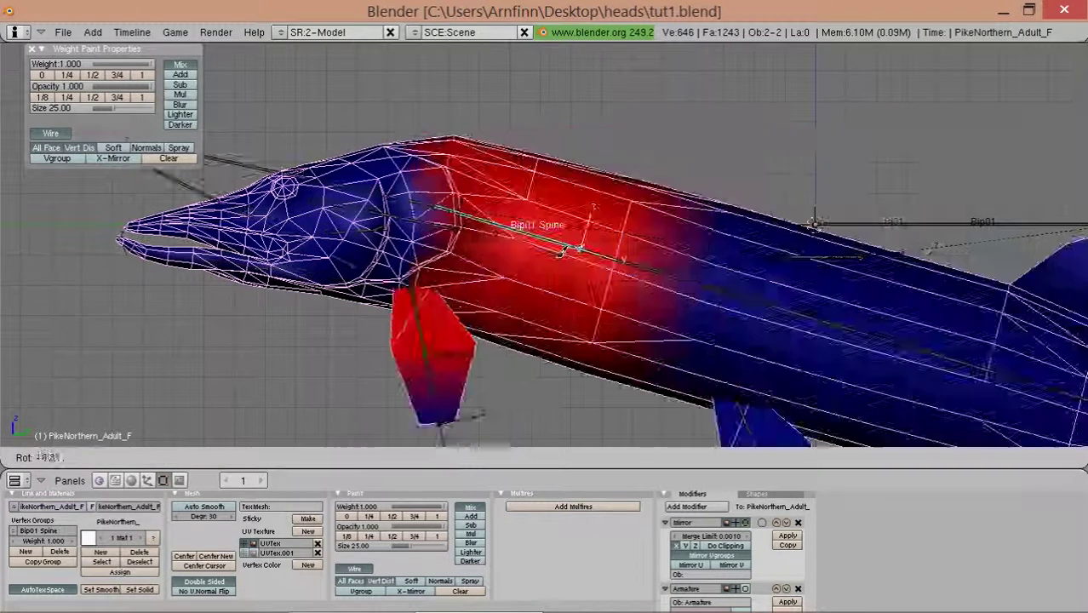
pyautogui.moveTo(580, 206); pyautogui.dragTo(341, 230, button='middle')
# - Center the side view on the head and make Bip01 Head the active group
pyautogui.press('KP_1')
pyautogui.keyDown('shift'); pyautogui.moveTo(815, 224); pyautogui.dragTo(979, 223, button='middle'); pyautogui.keyUp('shift')
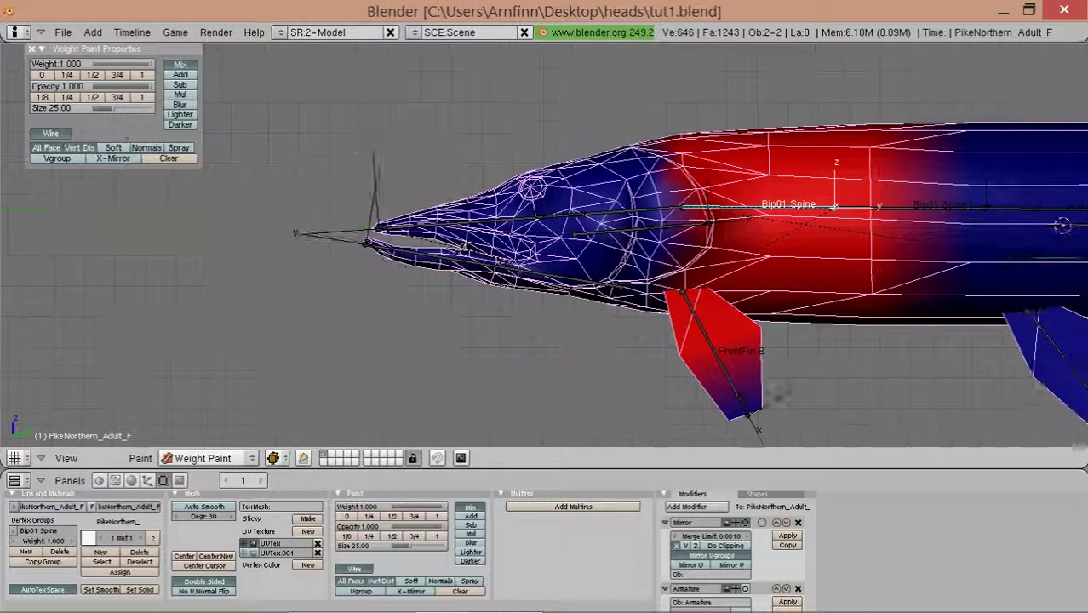
pyautogui.scroll(3, 632, 178)
pyautogui.rightClick(631, 178)
pyautogui.scroll(-1, 634, 183)
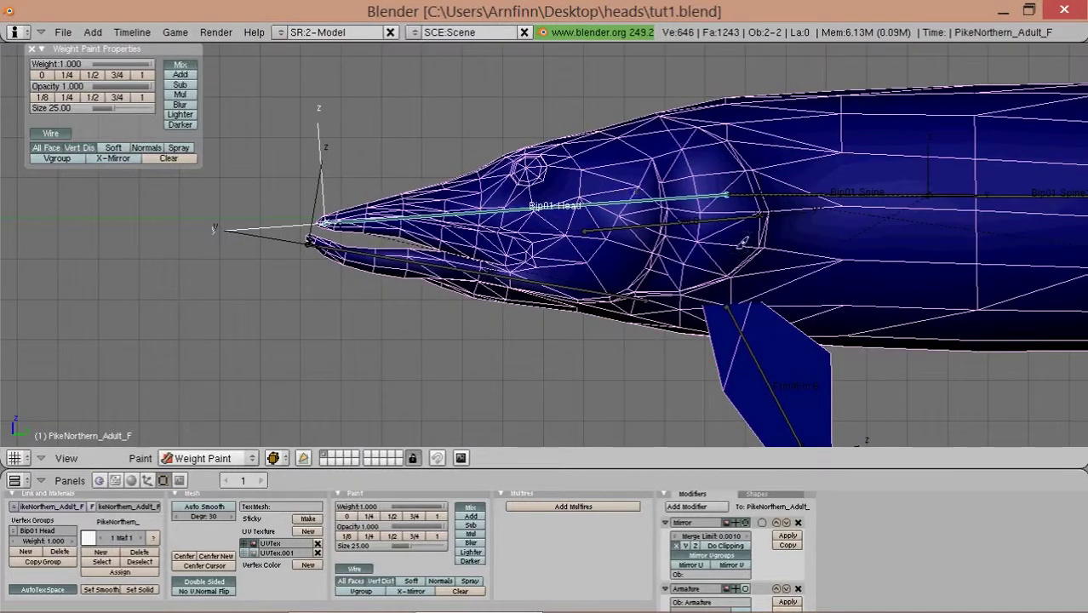
# - Paint Bip01 Head weight across the pike's head top and eye area, then enter Edit Mode
pyautogui.moveTo(743, 242)
pyautogui.mouseDown()
pyautogui.moveTo(753, 223)
pyautogui.moveTo(732, 127)
pyautogui.moveTo(655, 132)
pyautogui.moveTo(703, 121)
pyautogui.moveTo(556, 170)
pyautogui.mouseUp()
pyautogui.scroll(2, 519, 220)
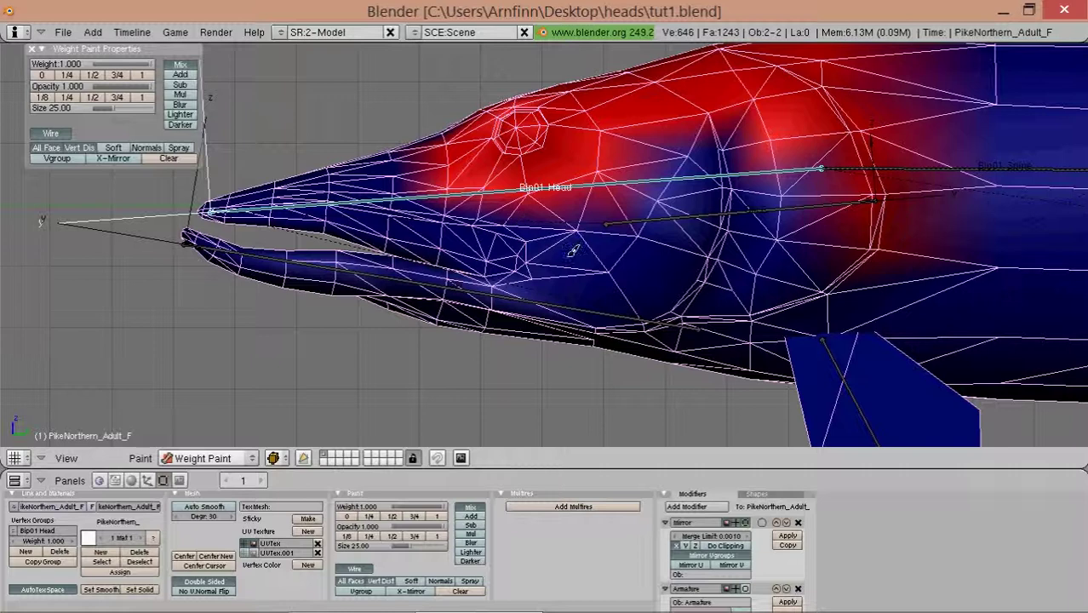
pyautogui.moveTo(573, 251)
pyautogui.mouseDown(button='middle')
pyautogui.moveTo(567, 202)
pyautogui.moveTo(473, 241)
pyautogui.moveTo(428, 286)
pyautogui.moveTo(437, 285)
pyautogui.mouseUp(button='middle')
pyautogui.scroll(-3, 596, 223)
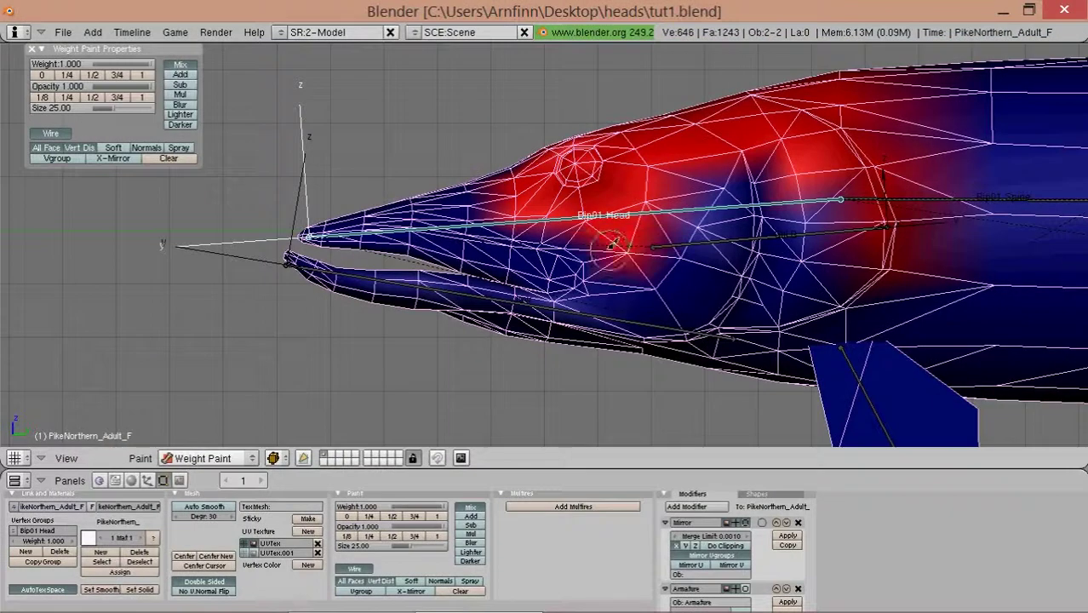
pyautogui.scroll(2, 485, 222)
pyautogui.scroll(1, 484, 222)
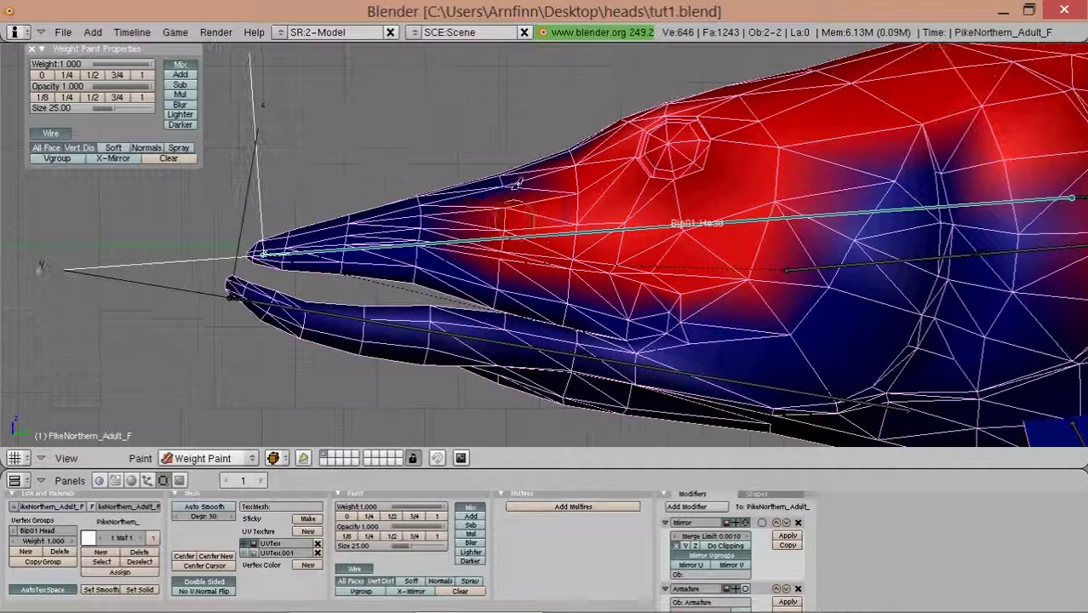
pyautogui.scroll(-1, 558, 149)
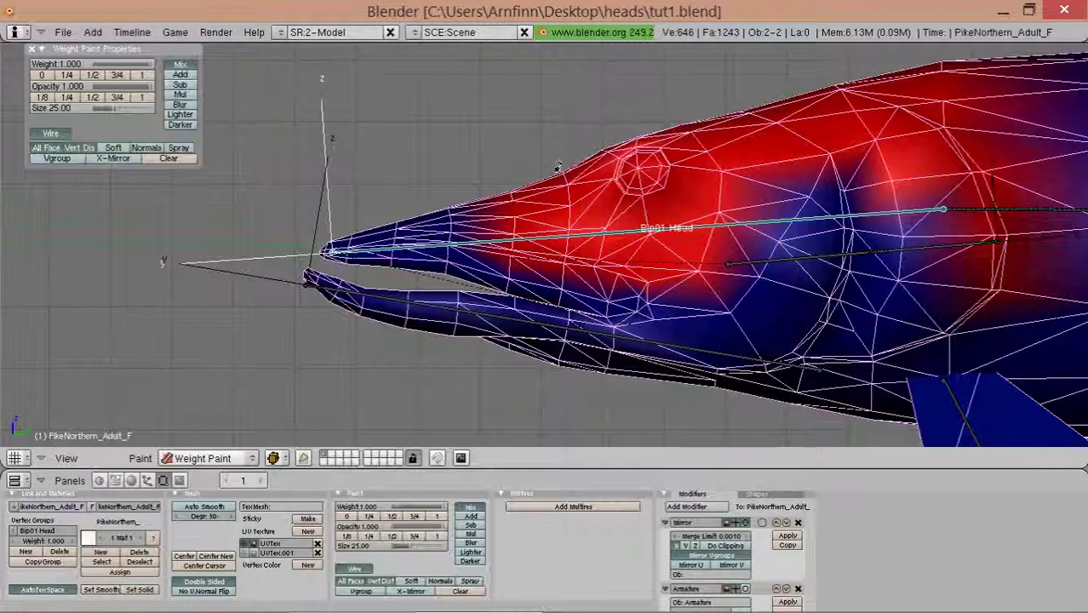
pyautogui.press('Tab')
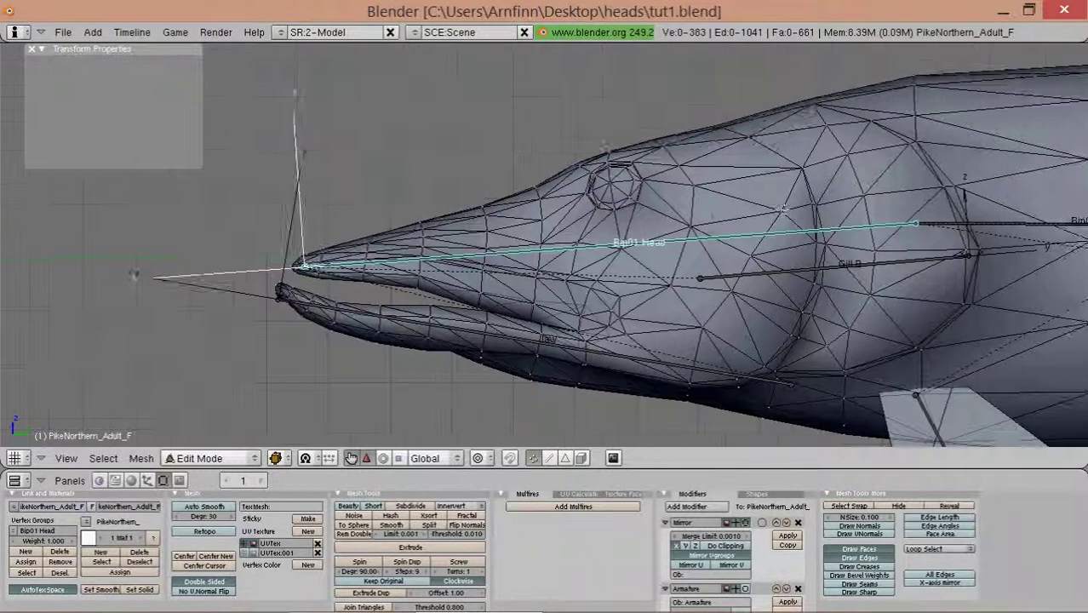
# - Select the connected upper head vertices and add several lower head vertices
pyautogui.scroll(-1, 737, 208)
pyautogui.rightClick(824, 247)
pyautogui.rightClick(782, 249)
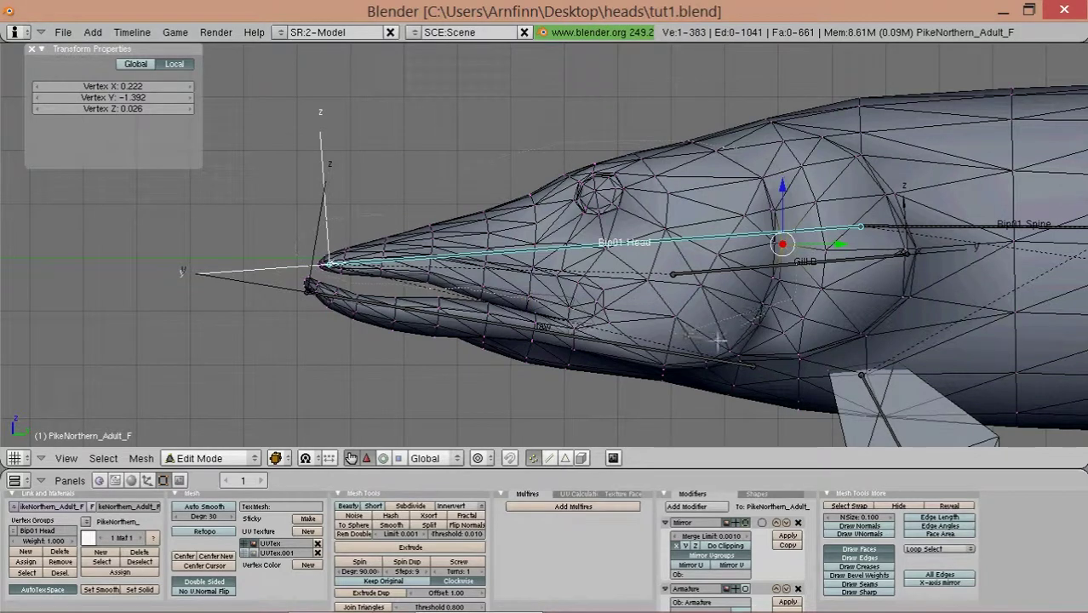
pyautogui.press('l')
pyautogui.scroll(2, 753, 340)
pyautogui.scroll(2, 596, 306)
pyautogui.scroll(2, 511, 285)
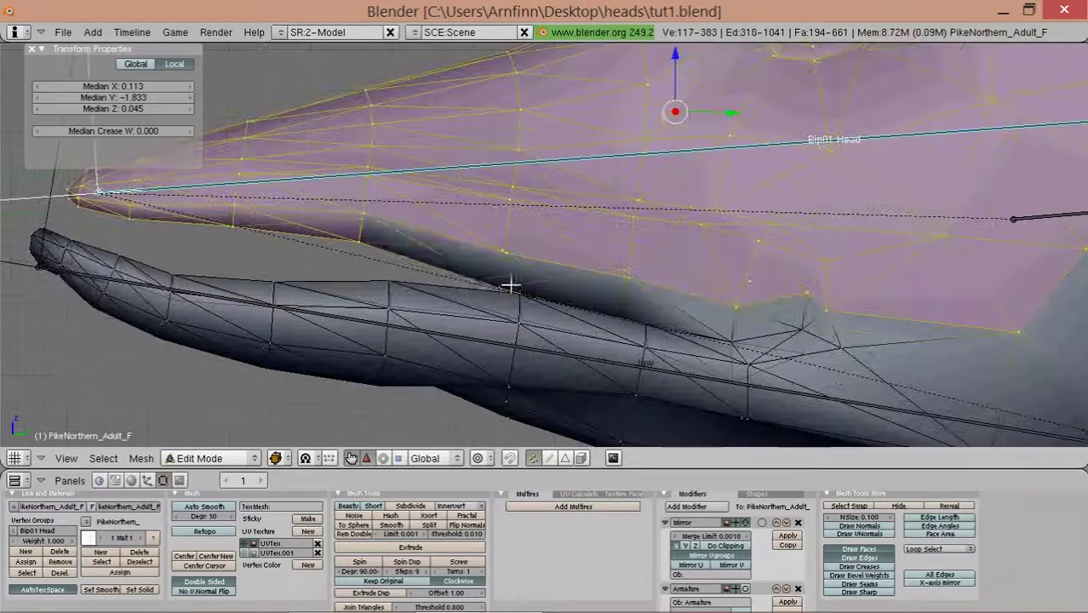
pyautogui.keyDown('shift'); pyautogui.rightClick(519, 292); pyautogui.keyUp('shift')
pyautogui.scroll(2, 652, 320)
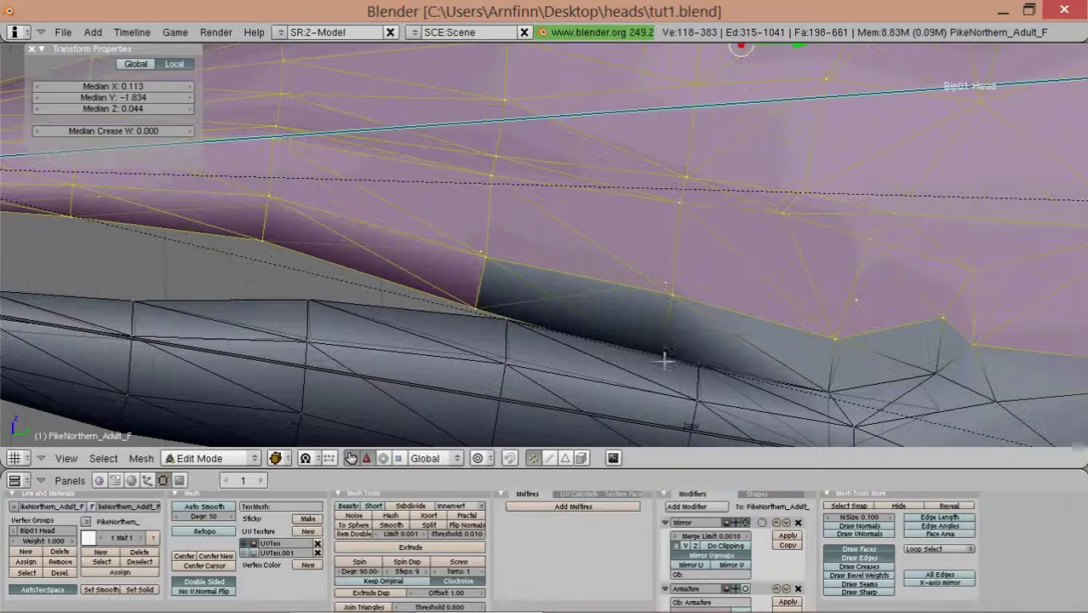
pyautogui.keyDown('shift'); pyautogui.rightClick(659, 353); pyautogui.keyUp('shift')
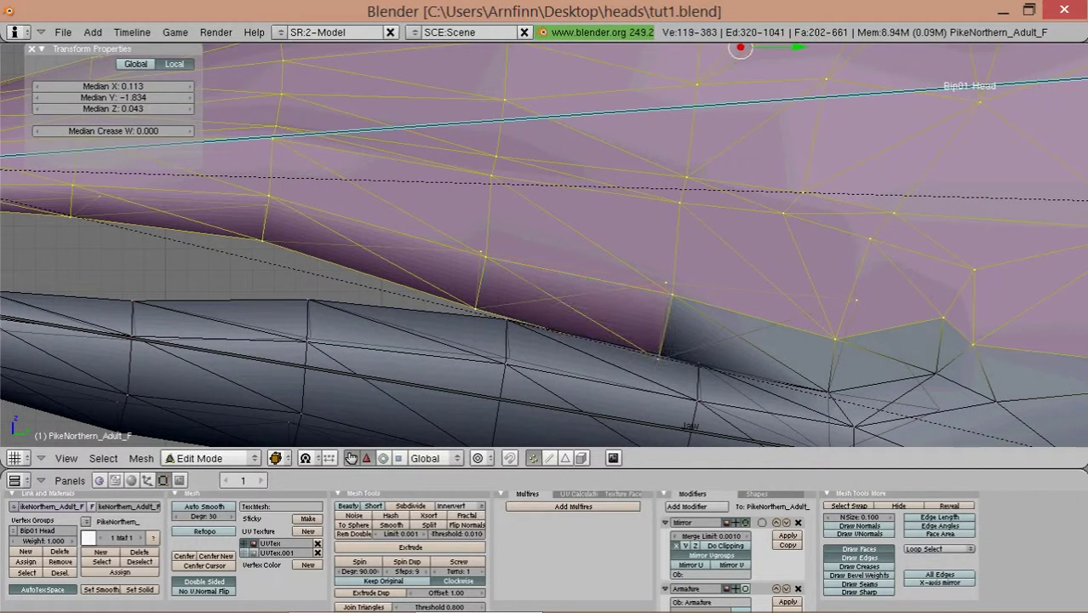
pyautogui.keyDown('shift'); pyautogui.rightClick(831, 393); pyautogui.keyUp('shift')
# - Add the remaining head vertices and grow the selection outward across the whole head
pyautogui.scroll(-2, 833, 397)
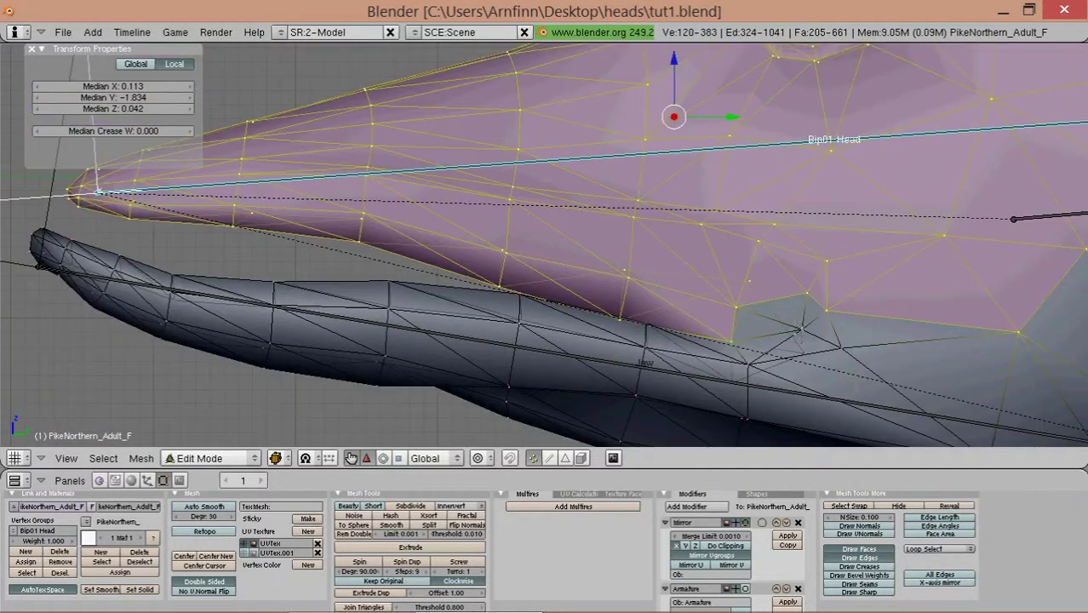
pyautogui.keyDown('shift'); pyautogui.rightClick(801, 329); pyautogui.keyUp('shift')
pyautogui.keyDown('shift'); pyautogui.rightClick(842, 348); pyautogui.keyUp('shift')
pyautogui.keyDown('shift'); pyautogui.rightClick(821, 361); pyautogui.keyUp('shift')
pyautogui.moveTo(820, 361); pyautogui.dragTo(709, 298, button='middle')
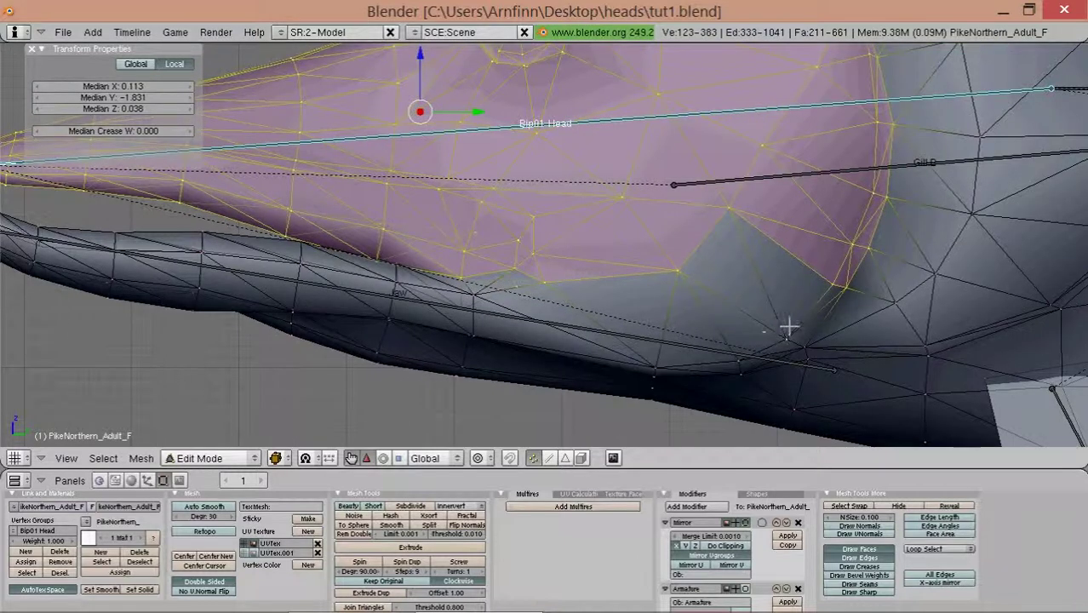
pyautogui.keyDown('shift'); pyautogui.rightClick(789, 326); pyautogui.keyUp('shift')
pyautogui.keyDown('shift'); pyautogui.rightClick(813, 333); pyautogui.keyUp('shift')
pyautogui.moveTo(813, 333)
pyautogui.mouseDown(button='middle')
pyautogui.moveTo(662, 336)
pyautogui.moveTo(648, 358)
pyautogui.mouseUp(button='middle')
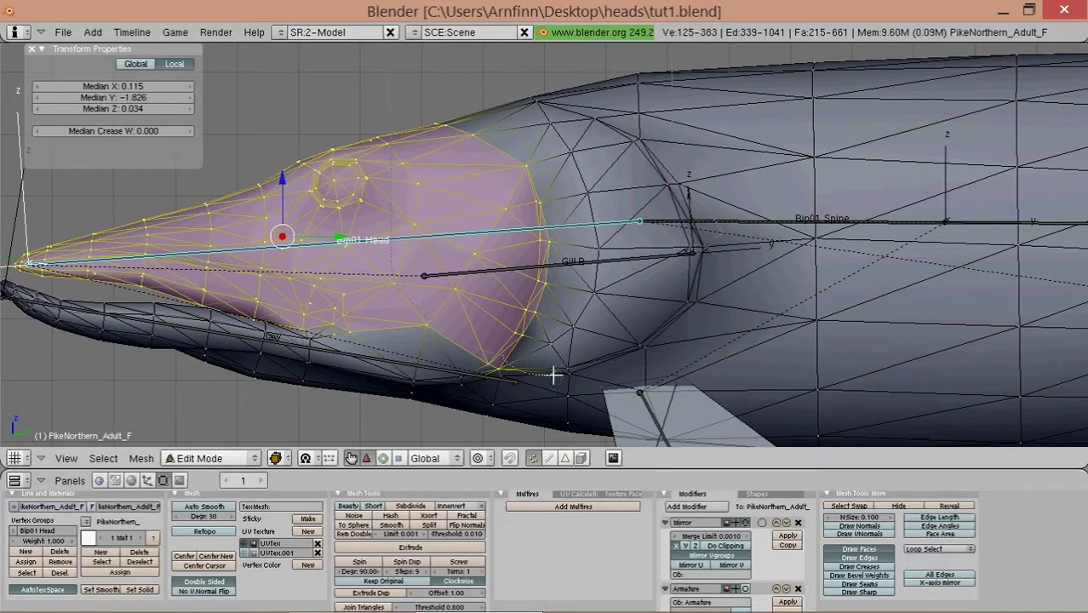
pyautogui.press('ctrl+KP_Add')
pyautogui.moveTo(714, 324); pyautogui.dragTo(619, 304, button='middle')
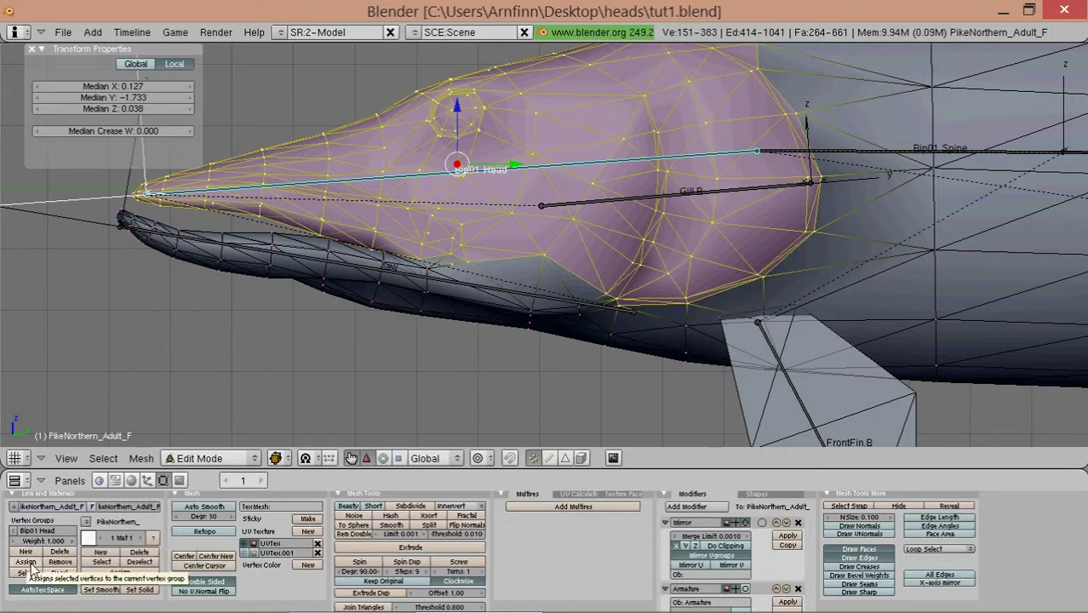
# - Switch the pike mesh from Edit Mode back to Object Mode
pyautogui.click(208, 458)
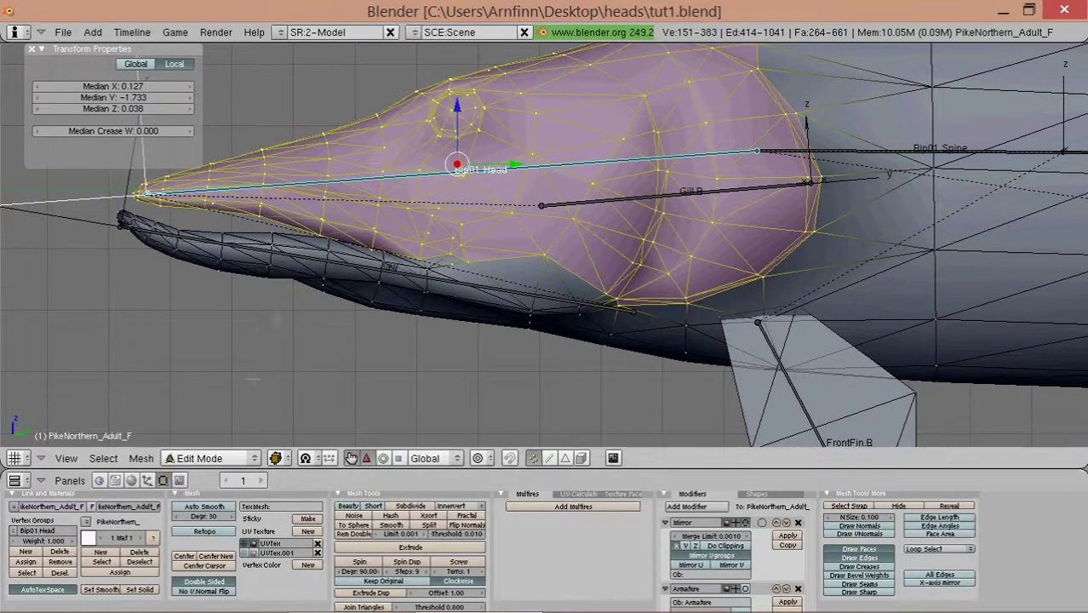
pyautogui.scroll(-2, 255, 379)
pyautogui.click(209, 458)
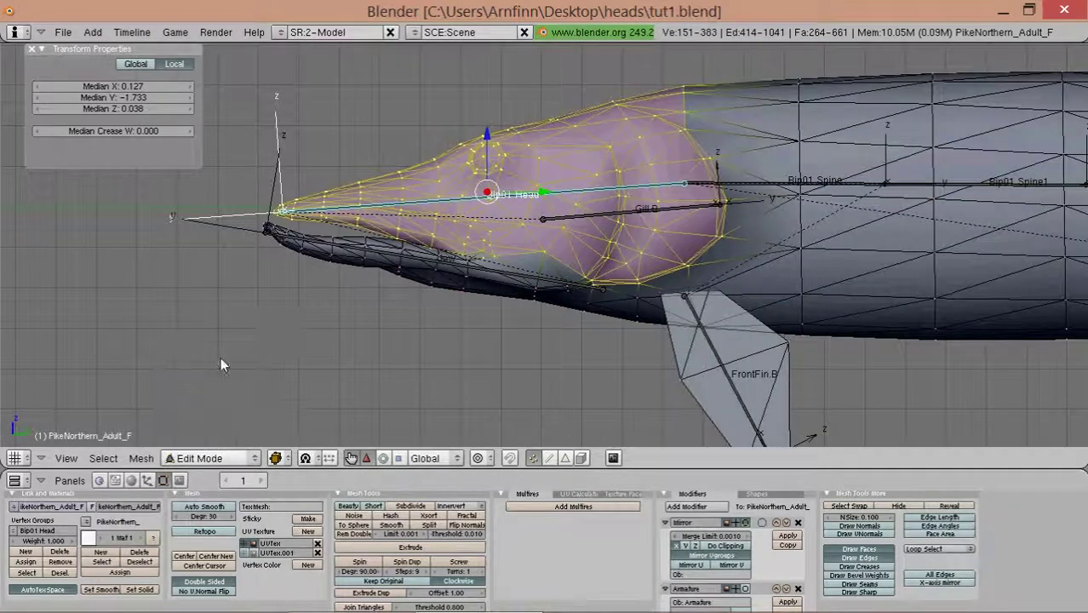
pyautogui.scroll(-2, 221, 365)
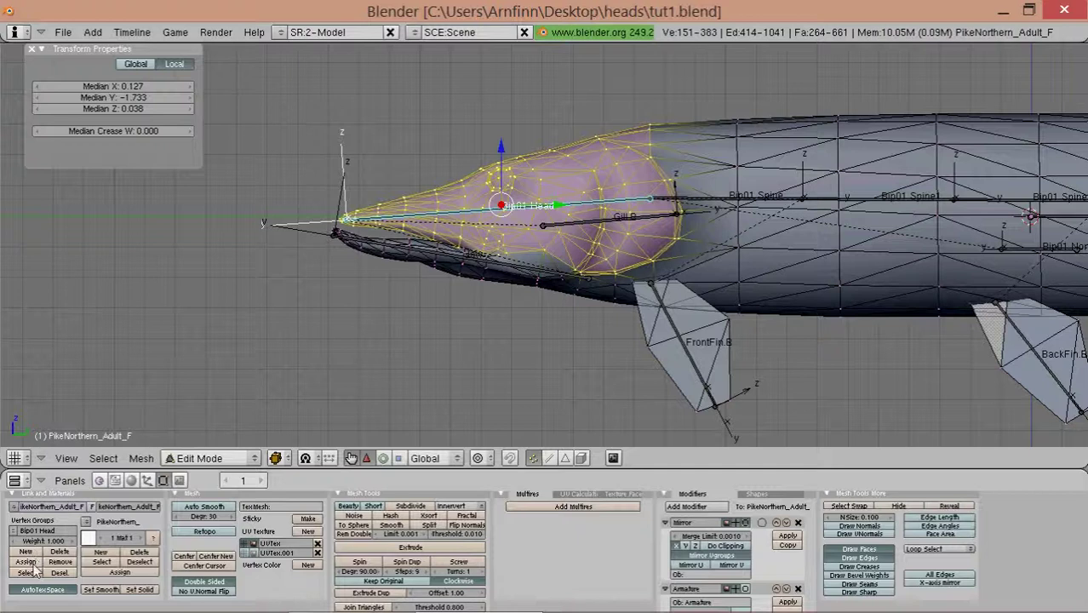
pyautogui.scroll(3, 196, 374)
# - Switch the pike mesh from Object Mode into Weight Paint mode
pyautogui.click(209, 458)
pyautogui.click(213, 471)
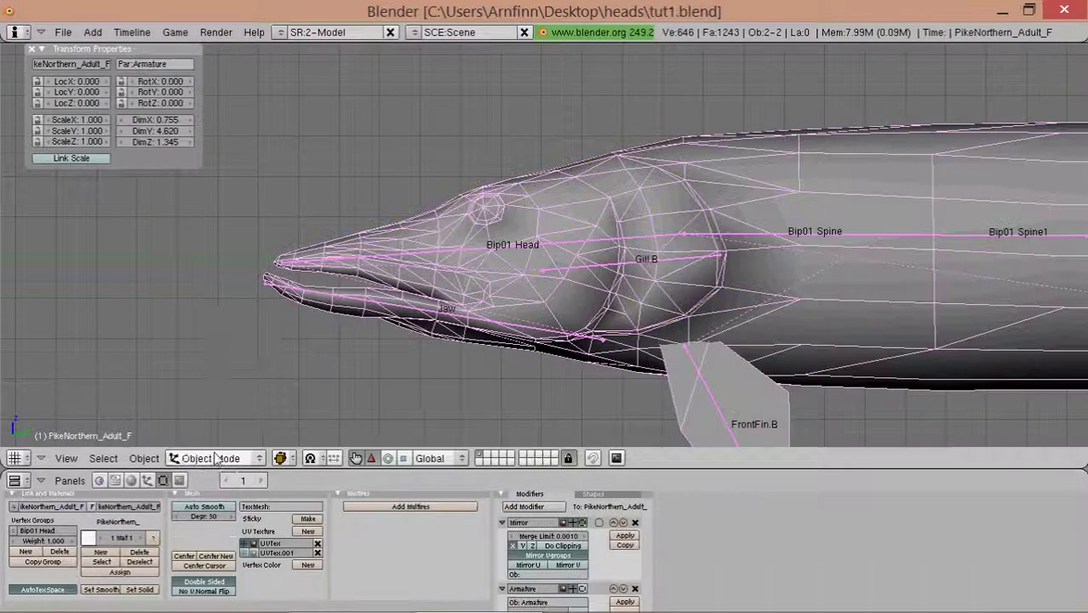
pyautogui.click(215, 458)
pyautogui.click(223, 368)
pyautogui.scroll(2, 481, 274)
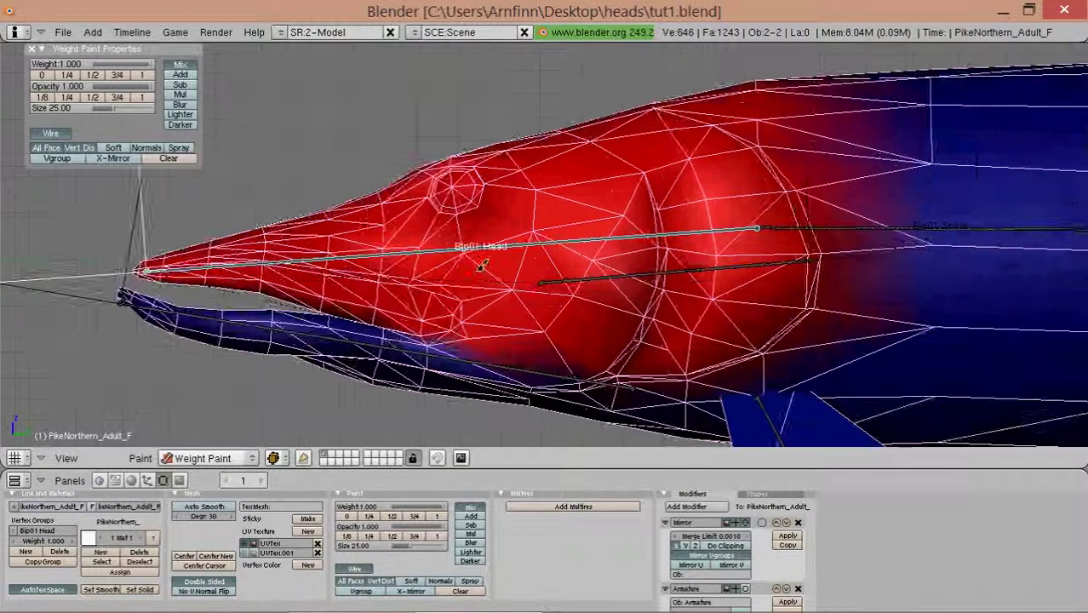
pyautogui.scroll(-1, 481, 266)
pyautogui.scroll(-1, 448, 272)
# - Rotate the Bip01 Head bone a few degrees to test the red head weighting
pyautogui.press('r')
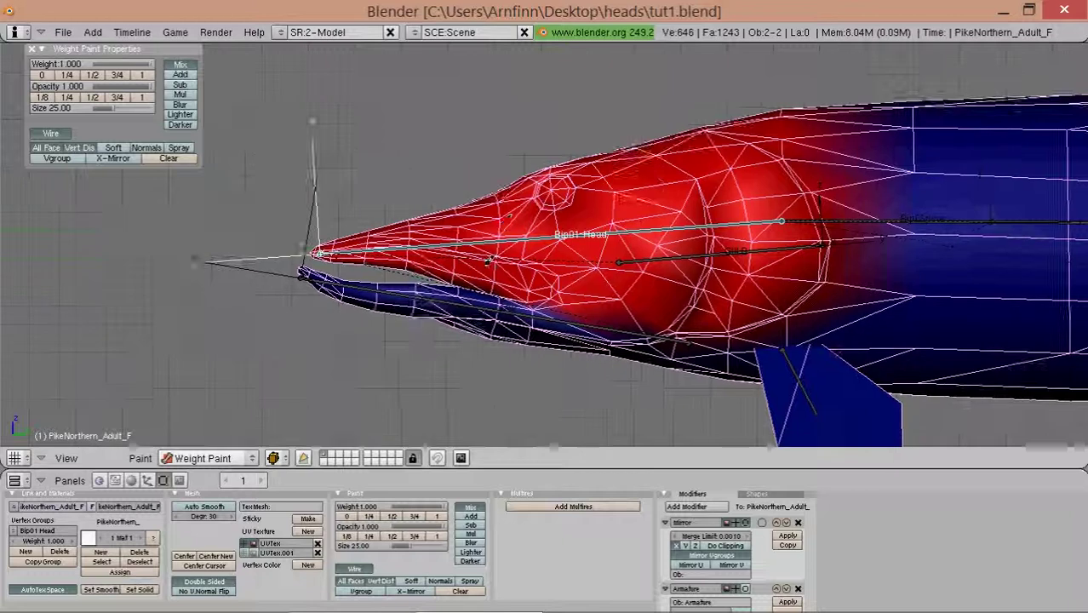
pyautogui.scroll(2, 460, 256)
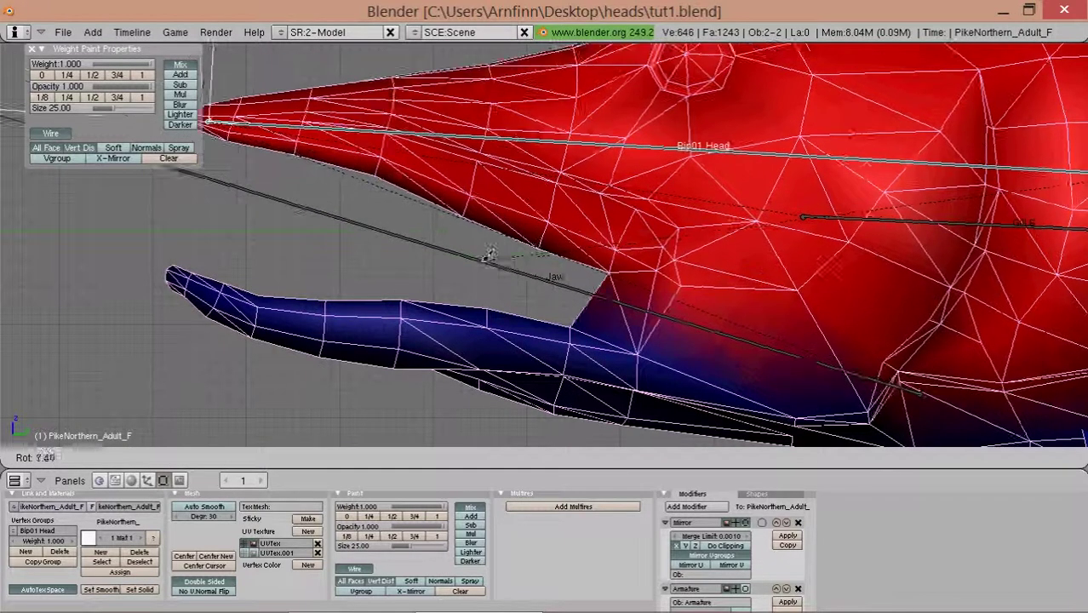
pyautogui.scroll(-1, 652, 296)
pyautogui.scroll(-2, 652, 296)
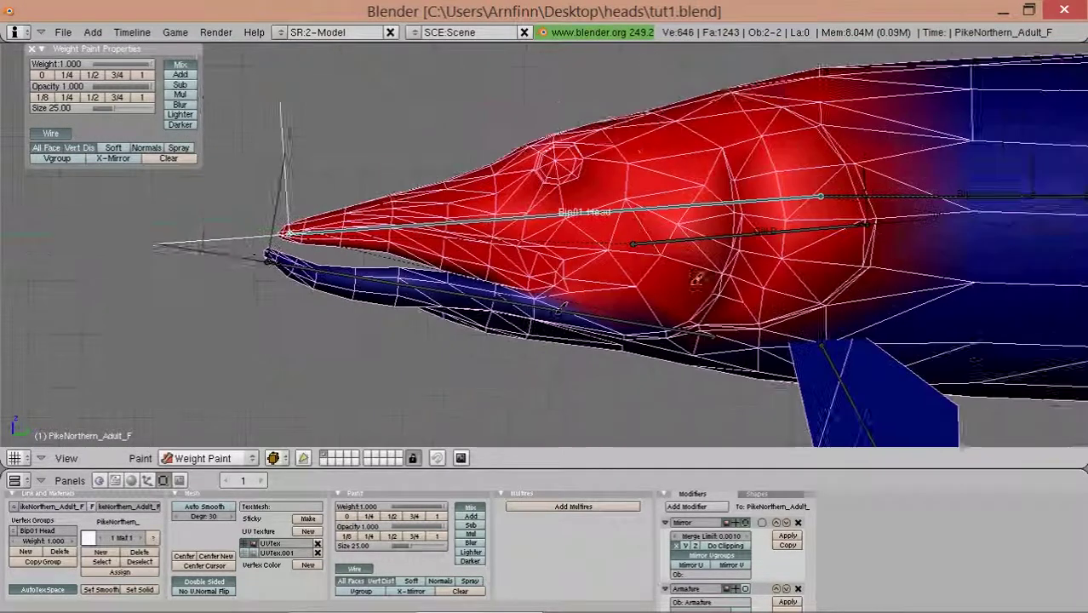
pyautogui.scroll(2, 413, 260)
pyautogui.scroll(-2, 413, 260)
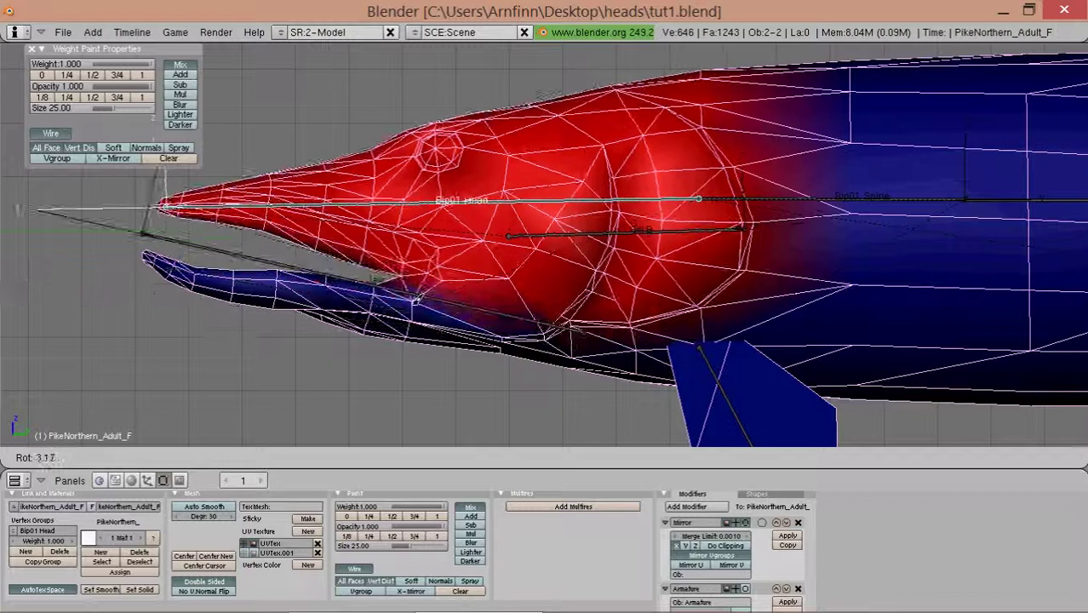
# - Confirm the head test rotation, then make the Jaw bone active and test-rotate it
pyautogui.click(383, 300)
pyautogui.keyDown('shift'); pyautogui.moveTo(383, 300); pyautogui.dragTo(529, 296, button='middle'); pyautogui.keyUp('shift')
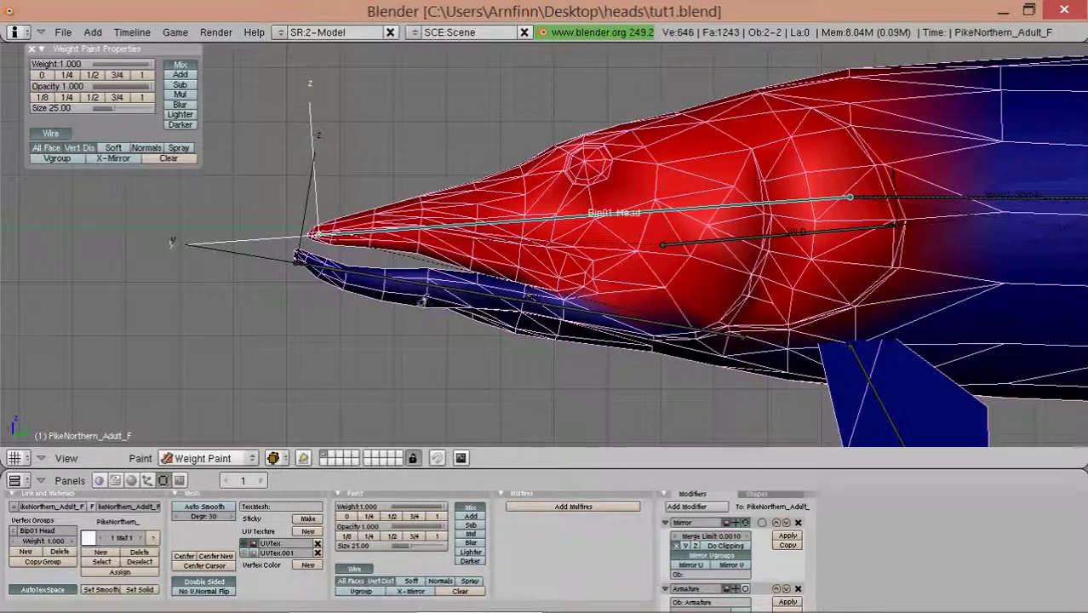
pyautogui.rightClick(421, 300)
pyautogui.scroll(1, 422, 300)
pyautogui.press('r')
pyautogui.click(403, 340)
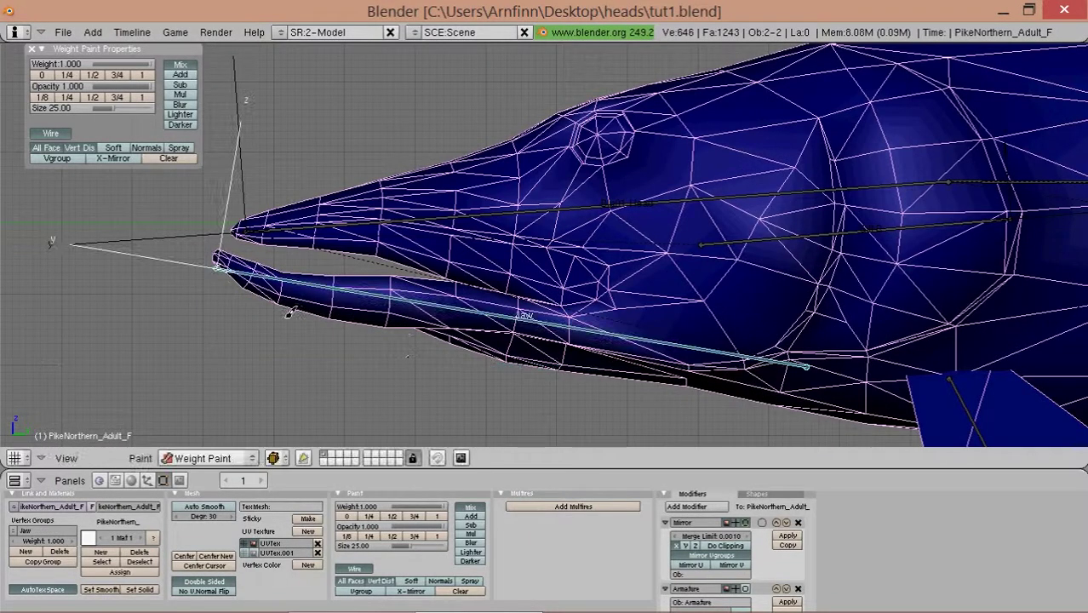
# - Deselect all in Edit Mode, pick a lower-jaw vertex, and return to Weight Paint
pyautogui.press('Tab')
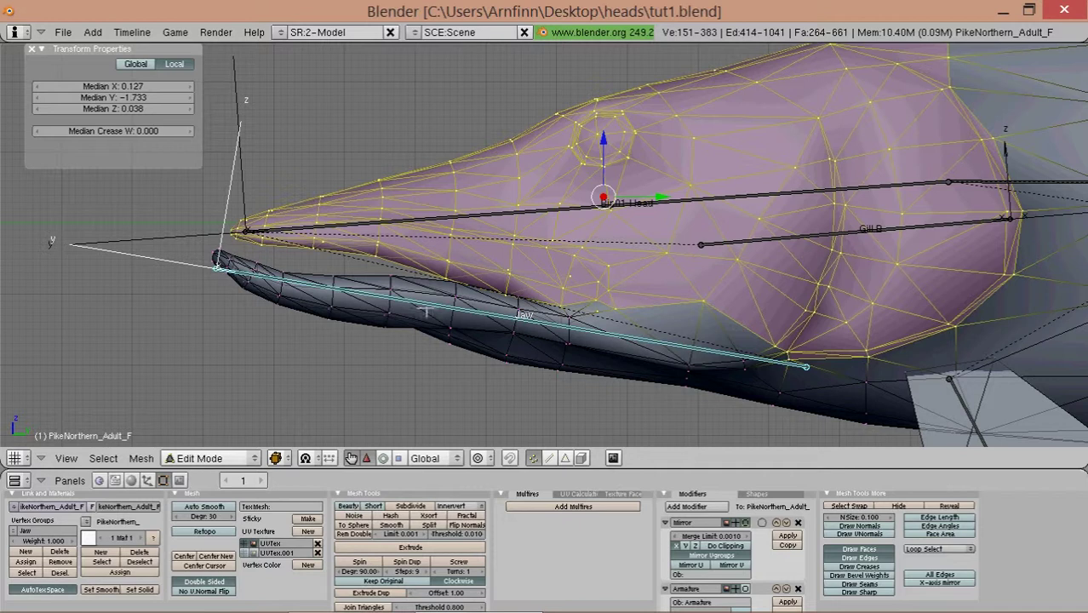
pyautogui.press('a')
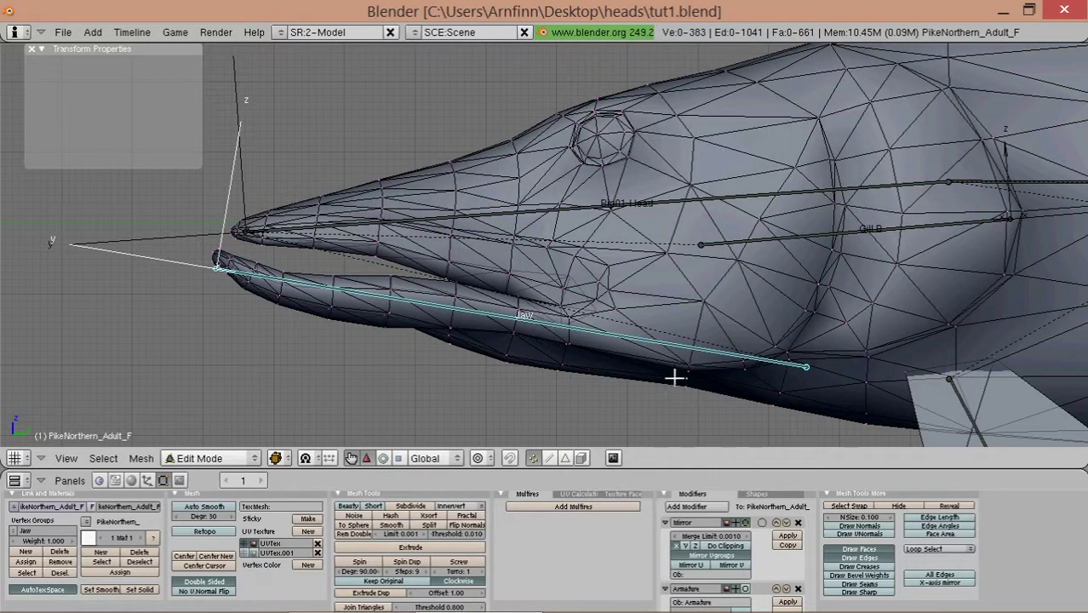
pyautogui.rightClick(686, 378)
pyautogui.press('Tab')
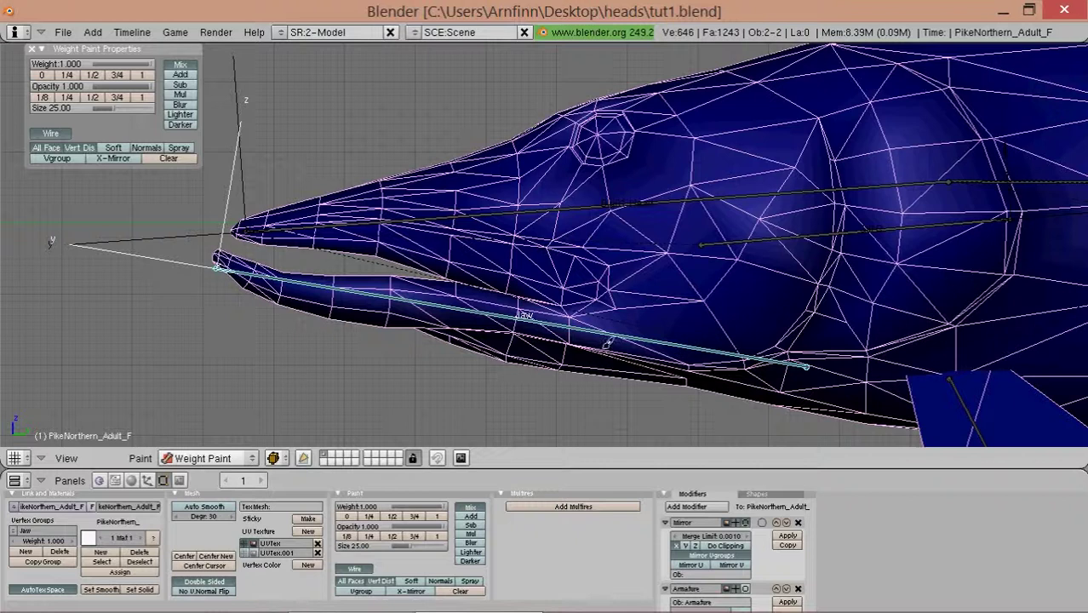
pyautogui.scroll(-1, 528, 315)
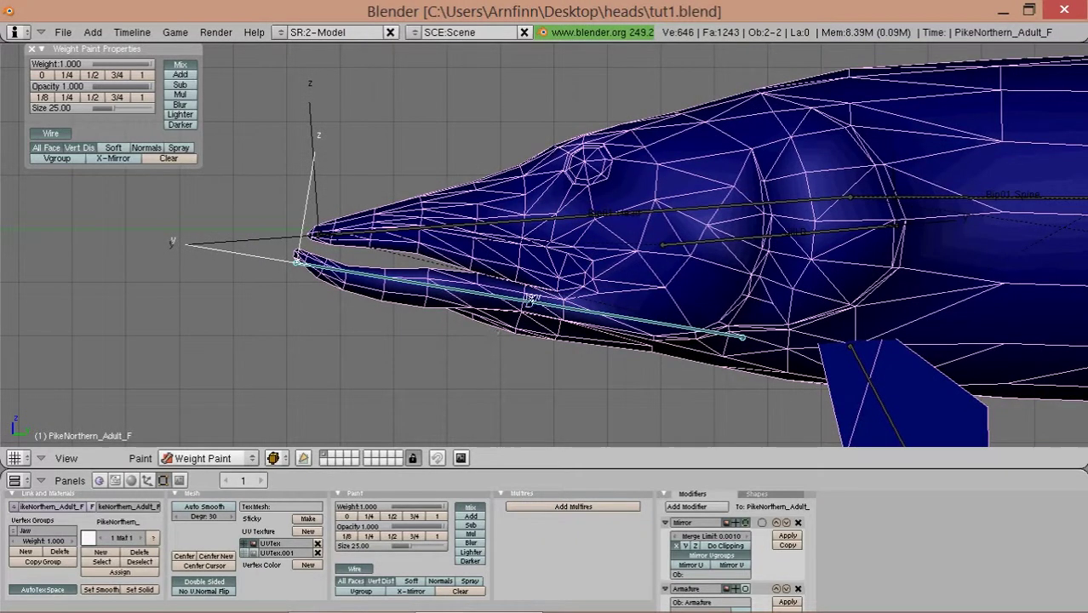
pyautogui.press('r')
pyautogui.press('Escape')
# - In Edit Mode, lasso-select the lower jaw vertices and add extra jaw vertices
pyautogui.press('Tab')
pyautogui.scroll(1, 512, 320)
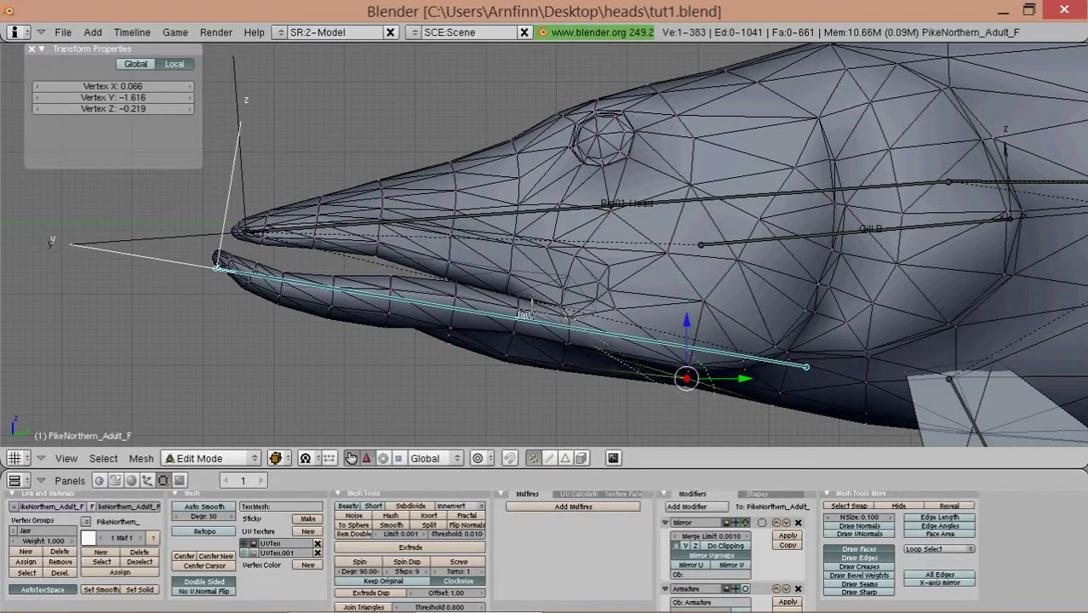
pyautogui.moveTo(626, 376)
pyautogui.keyDown('ctrl'); pyautogui.mouseDown()
pyautogui.moveTo(345, 266)
pyautogui.moveTo(175, 239)
pyautogui.mouseUp(); pyautogui.keyUp('ctrl')
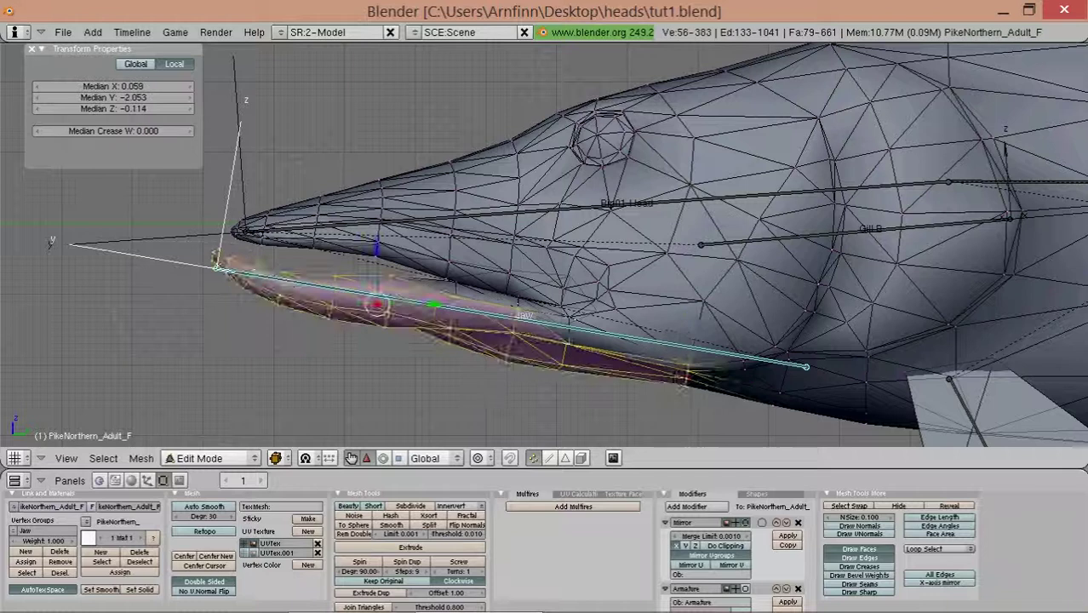
pyautogui.scroll(4, 389, 291)
pyautogui.keyDown('shift'); pyautogui.rightClick(382, 318); pyautogui.keyUp('shift')
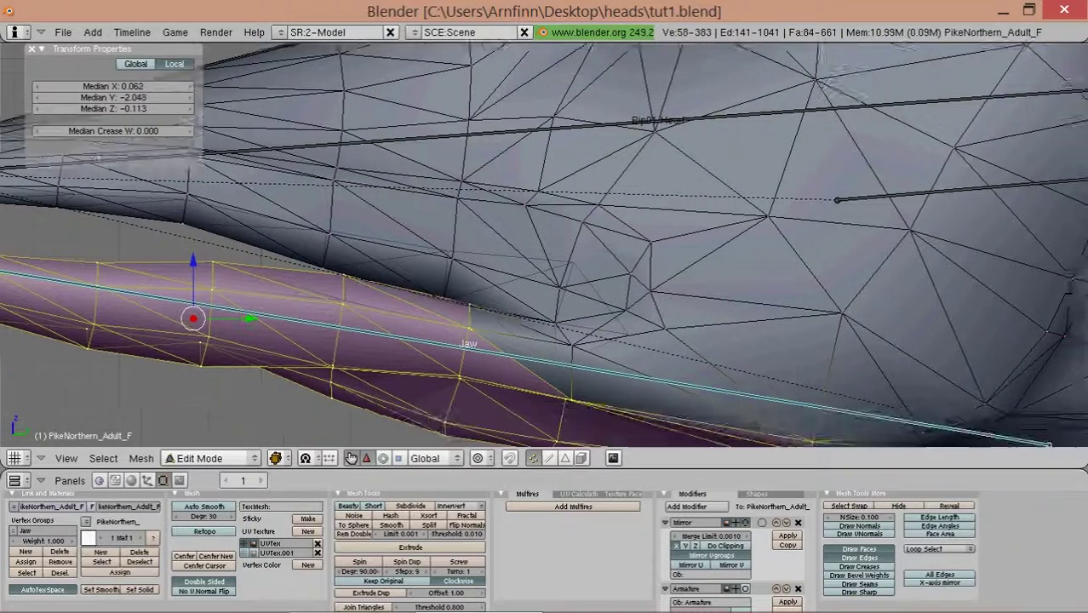
pyautogui.keyDown('shift'); pyautogui.moveTo(513, 345); pyautogui.dragTo(438, 234, button='middle'); pyautogui.keyUp('shift')
pyautogui.keyDown('shift'); pyautogui.rightClick(501, 256); pyautogui.keyUp('shift')
pyautogui.keyDown('shift'); pyautogui.rightClick(511, 333); pyautogui.keyUp('shift')
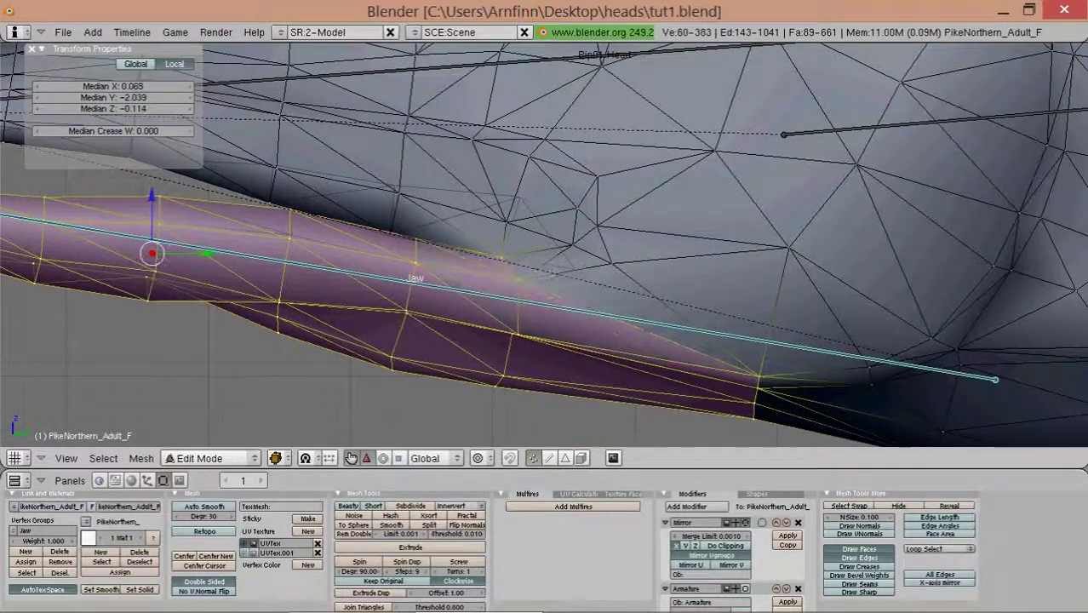
# - Add the remaining rear jaw vertices, assign them to the Jaw group, and return to Weight Paint
pyautogui.keyDown('shift'); pyautogui.moveTo(554, 271); pyautogui.dragTo(451, 268, button='middle'); pyautogui.keyUp('shift')
pyautogui.keyDown('shift'); pyautogui.rightClick(464, 272); pyautogui.keyUp('shift')
pyautogui.scroll(-2, 464, 273)
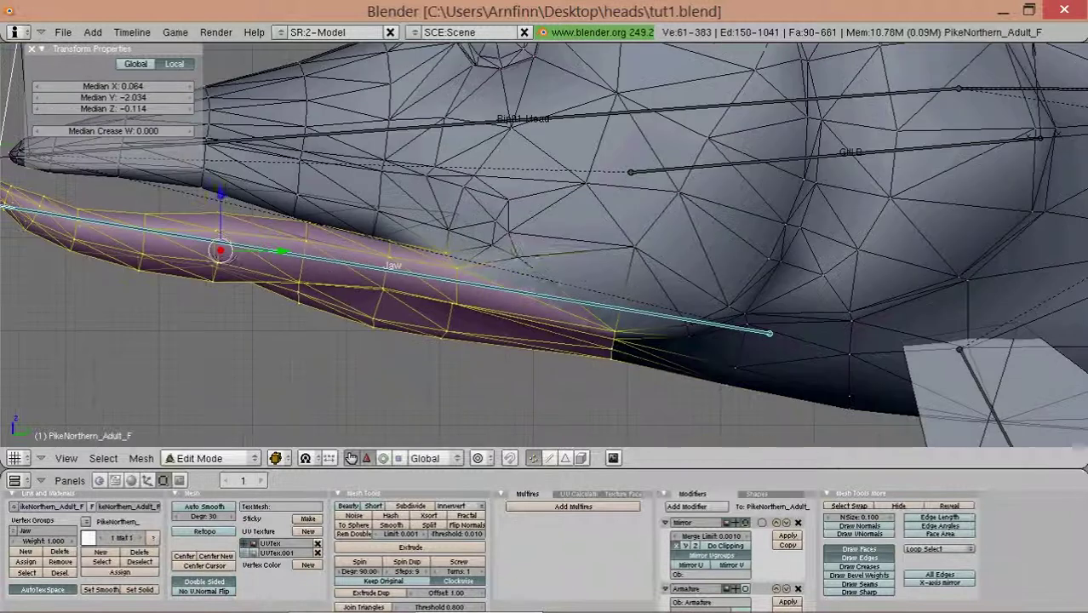
pyautogui.keyDown('shift'); pyautogui.rightClick(517, 257); pyautogui.keyUp('shift')
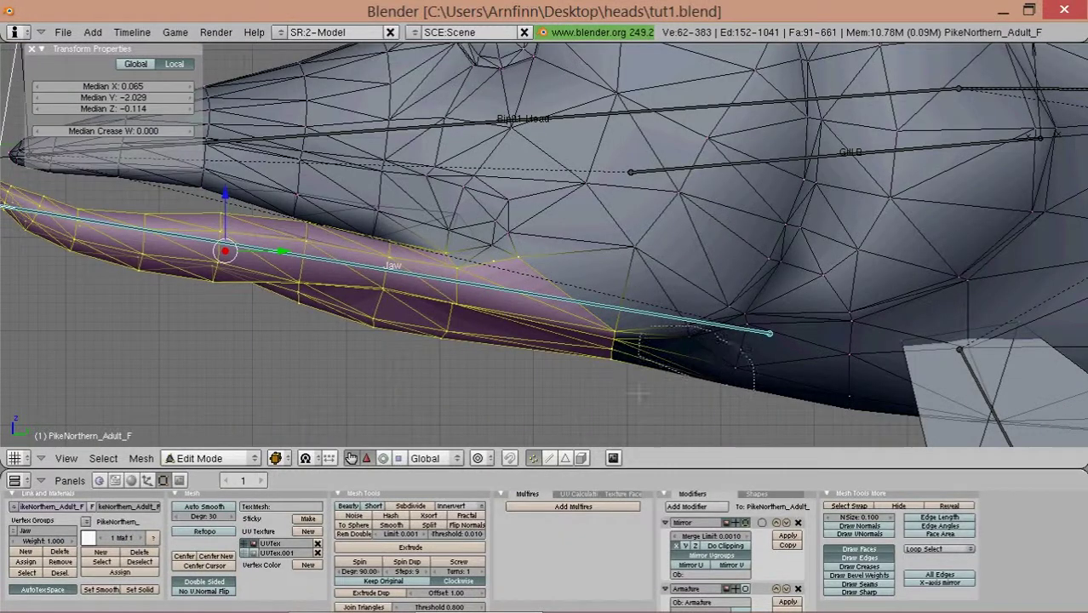
pyautogui.keyDown('shift'); pyautogui.rightClick(664, 362); pyautogui.keyUp('shift')
pyautogui.keyDown('shift'); pyautogui.rightClick(673, 306); pyautogui.keyUp('shift')
pyautogui.scroll(-1, 672, 307)
pyautogui.scroll(-2, 631, 305)
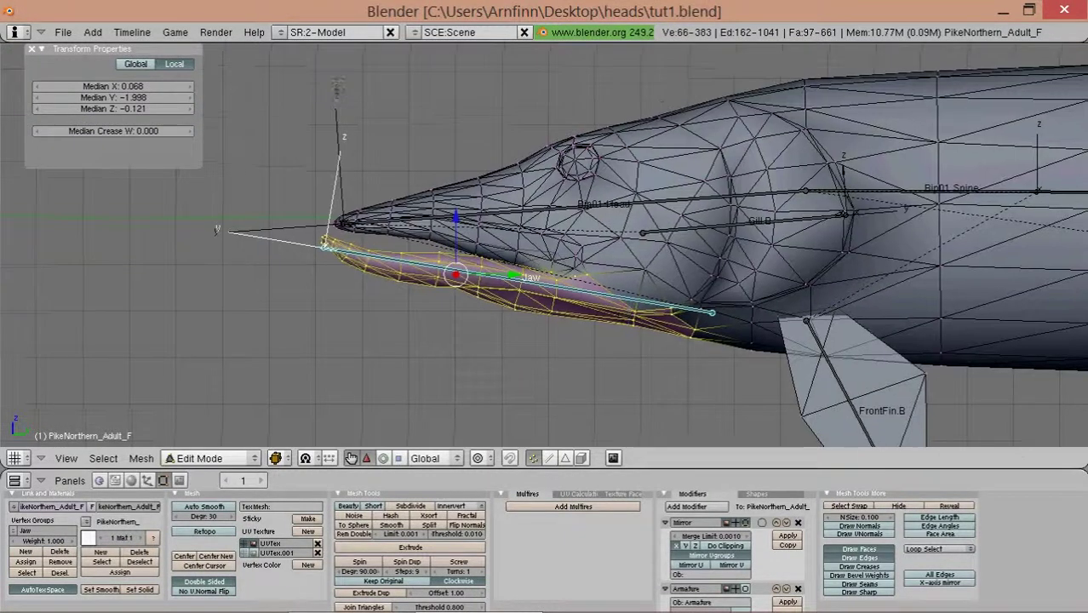
pyautogui.keyDown('shift'); pyautogui.moveTo(631, 305); pyautogui.dragTo(628, 322, button='middle'); pyautogui.keyUp('shift')
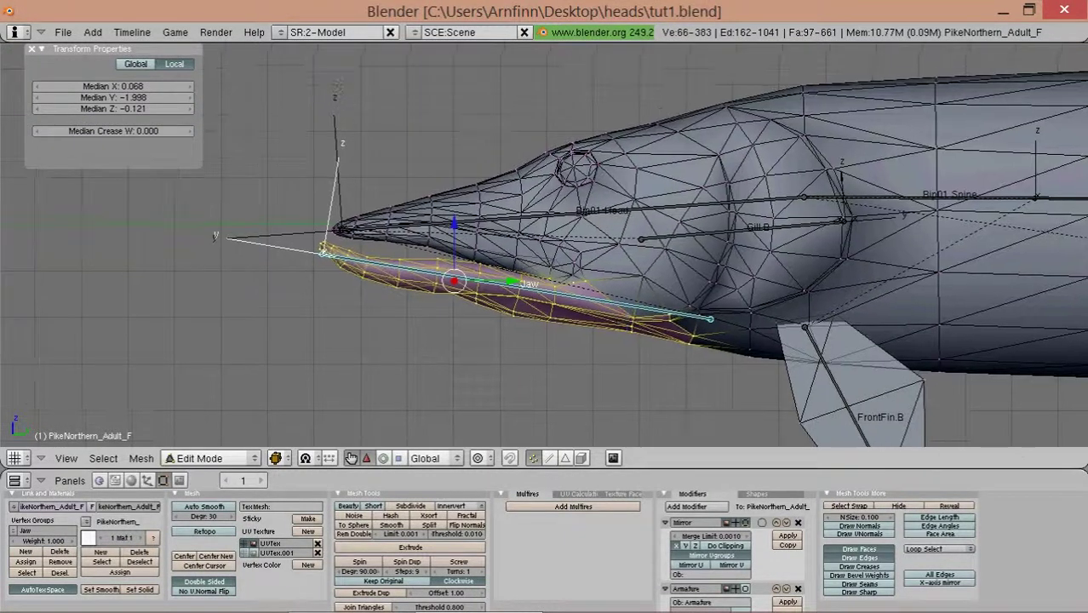
pyautogui.click(29, 563)
pyautogui.hotkey('ctrl', 'Tab')
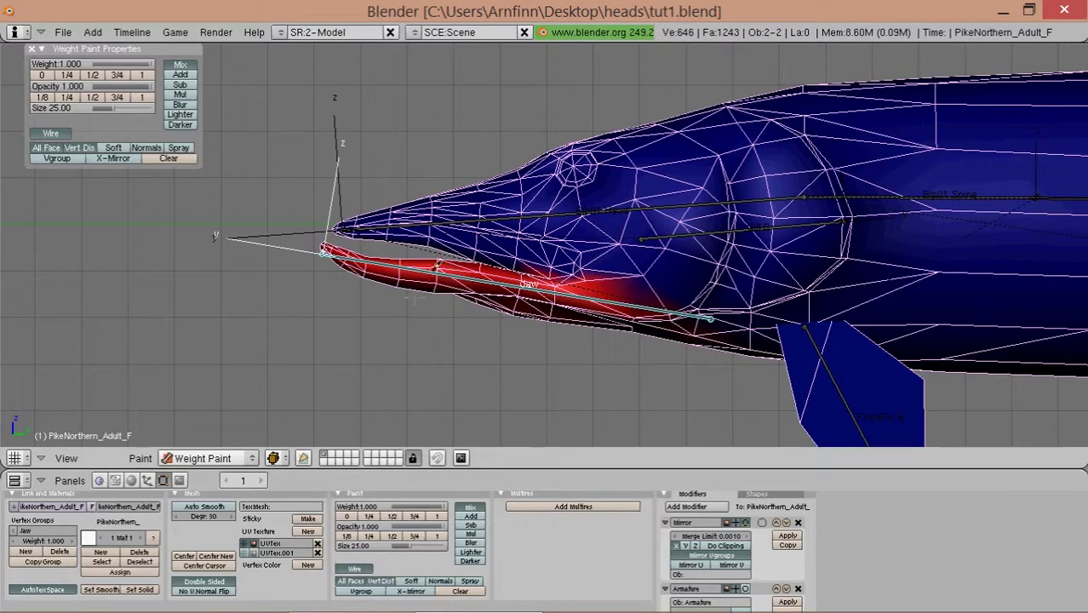
# - Assign one more lower-jaw vertex to the Jaw group and test-rotate the jaw open
pyautogui.press('r')
pyautogui.rightClick(458, 296)
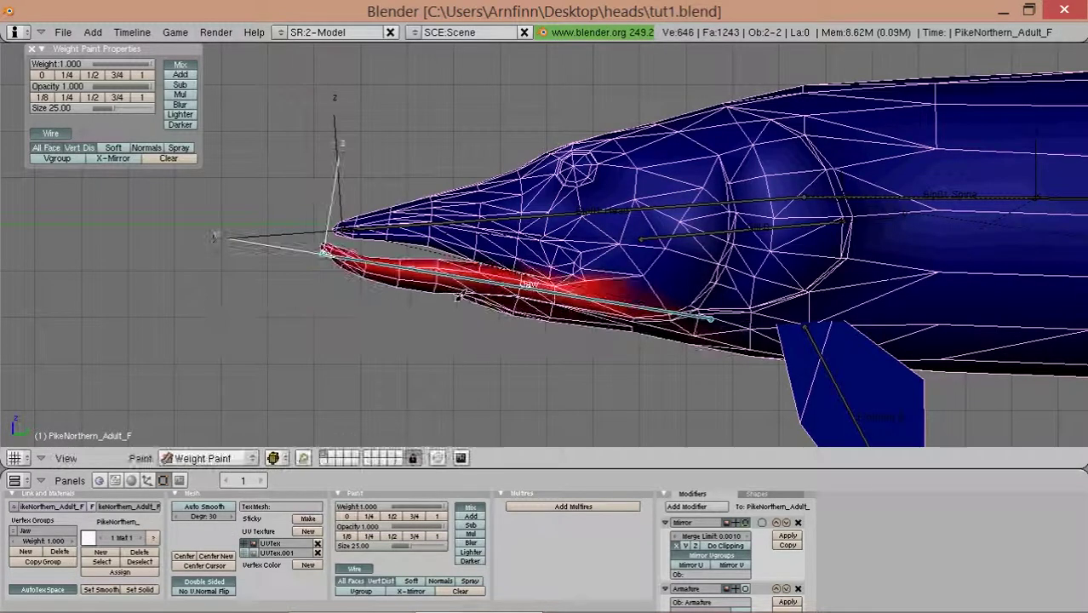
pyautogui.rightClick(432, 291)
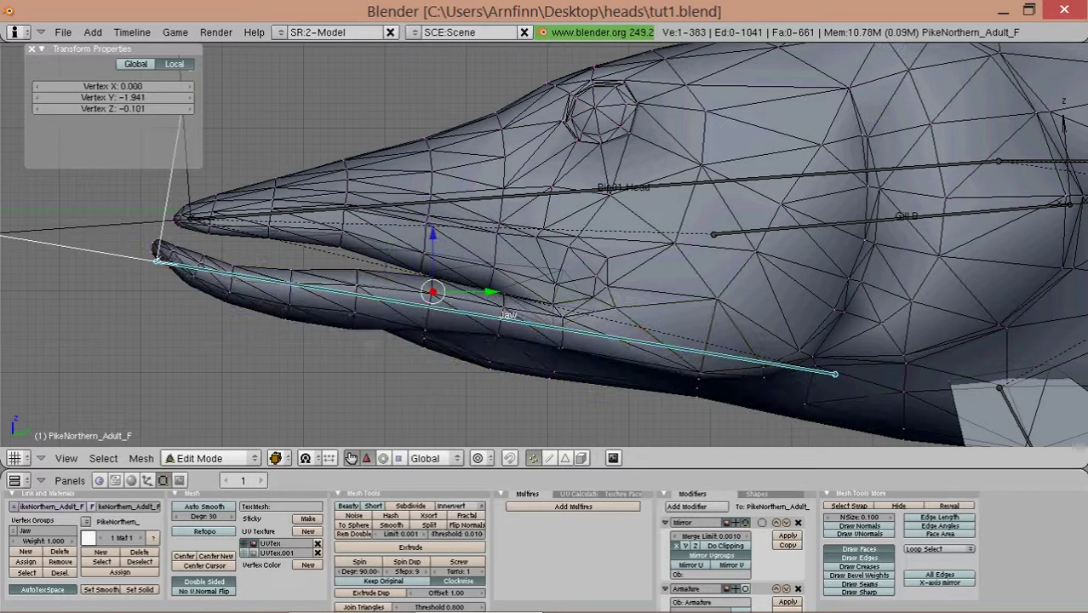
pyautogui.click(26, 563)
pyautogui.hotkey('ctrl', 'Tab')
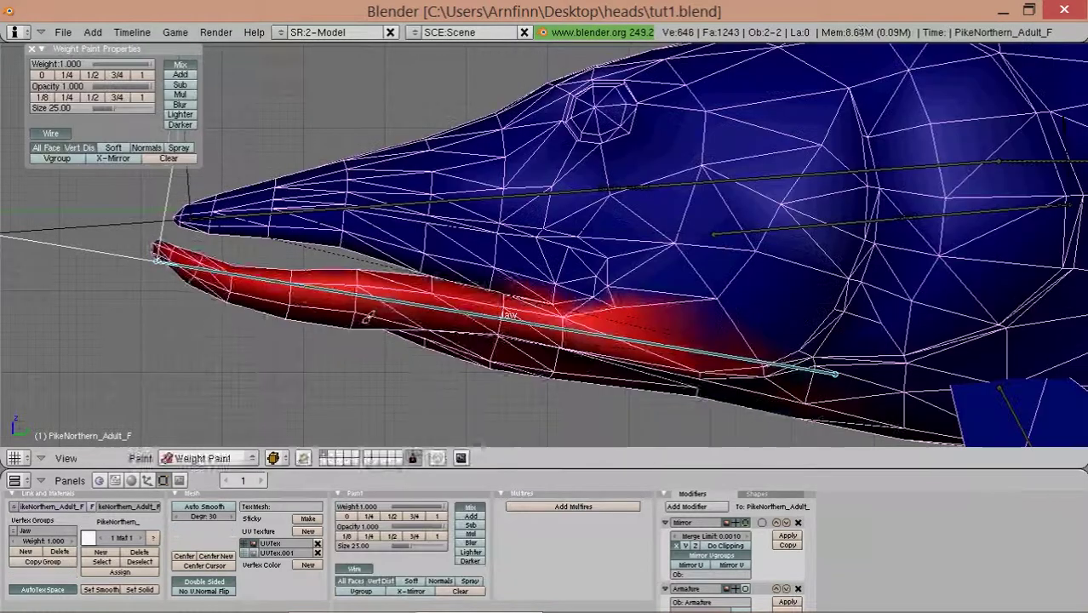
pyautogui.press('r')
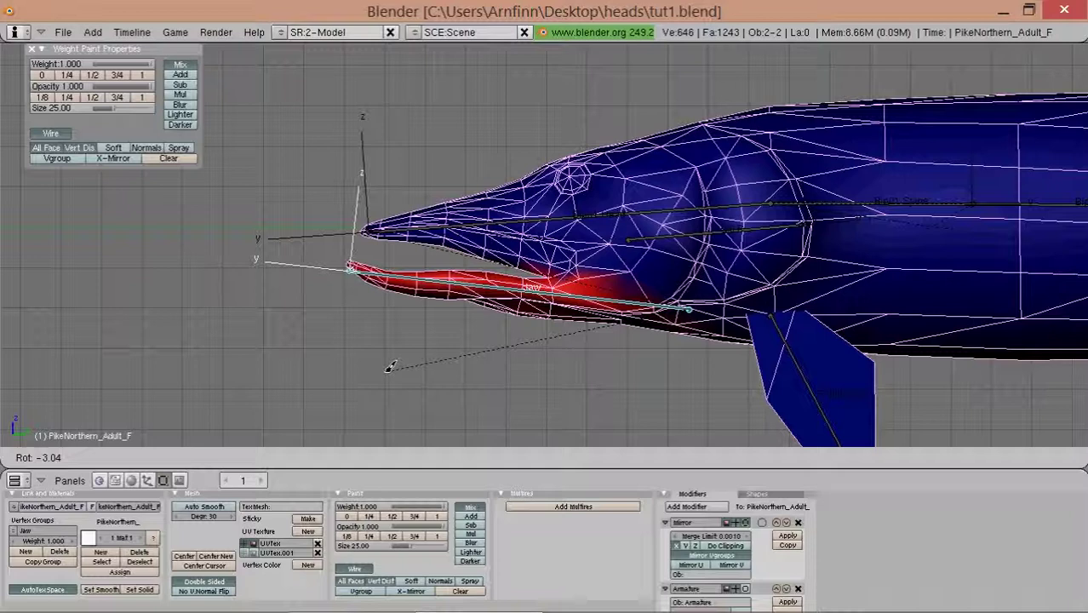
pyautogui.click(396, 400)
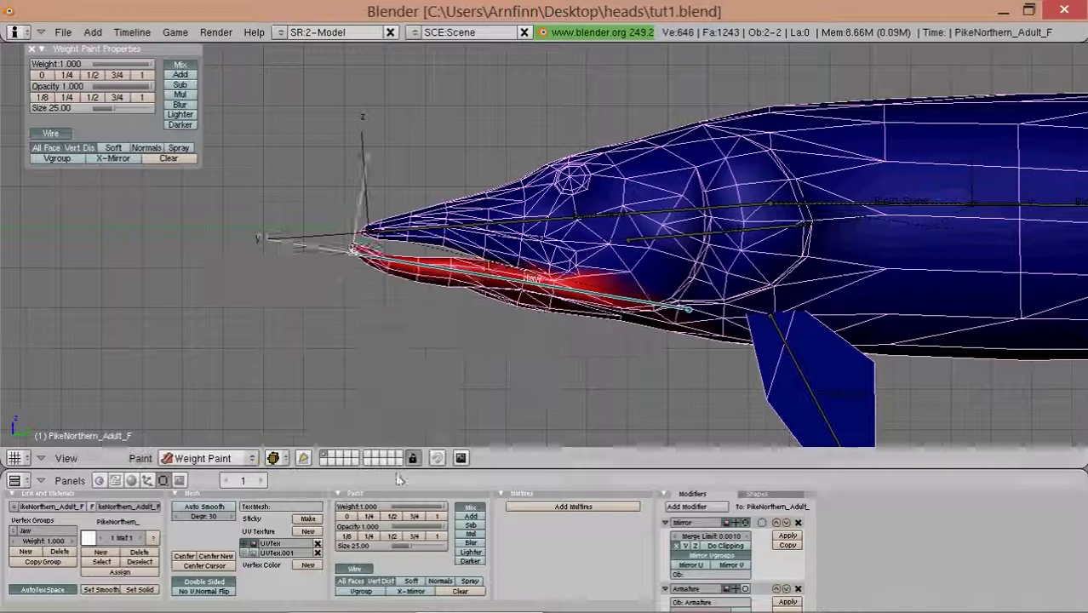
# - Re-test the jaw rotation, then select Bip01 Head and test-rotate it
pyautogui.scroll(3, 545, 247)
pyautogui.scroll(-2, 353, 309)
pyautogui.press('r')
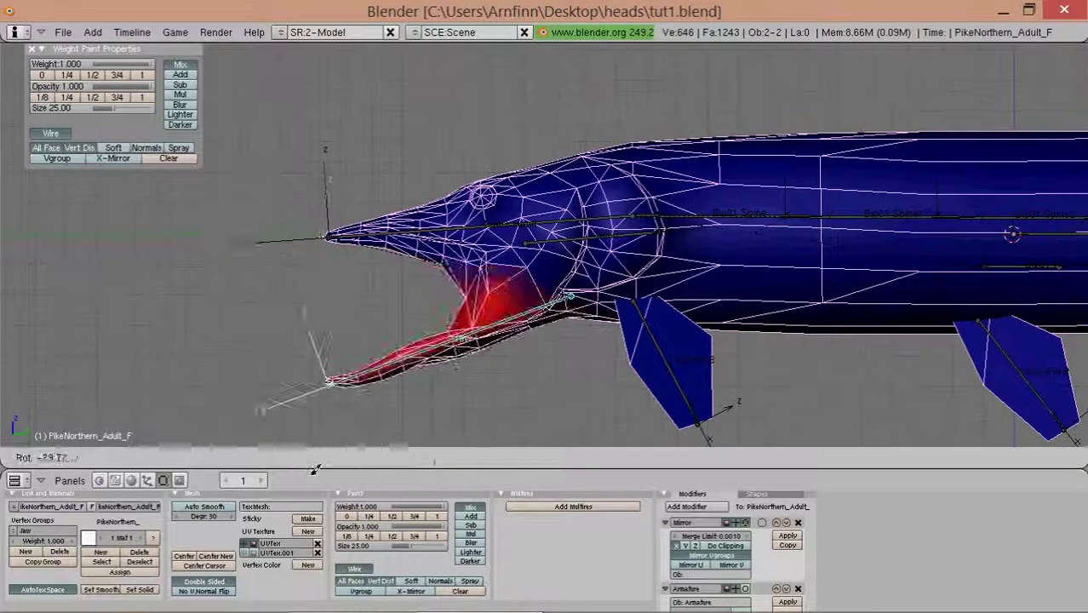
pyautogui.press('Escape')
pyautogui.scroll(2, 584, 243)
pyautogui.rightClick(584, 244)
pyautogui.press('r')
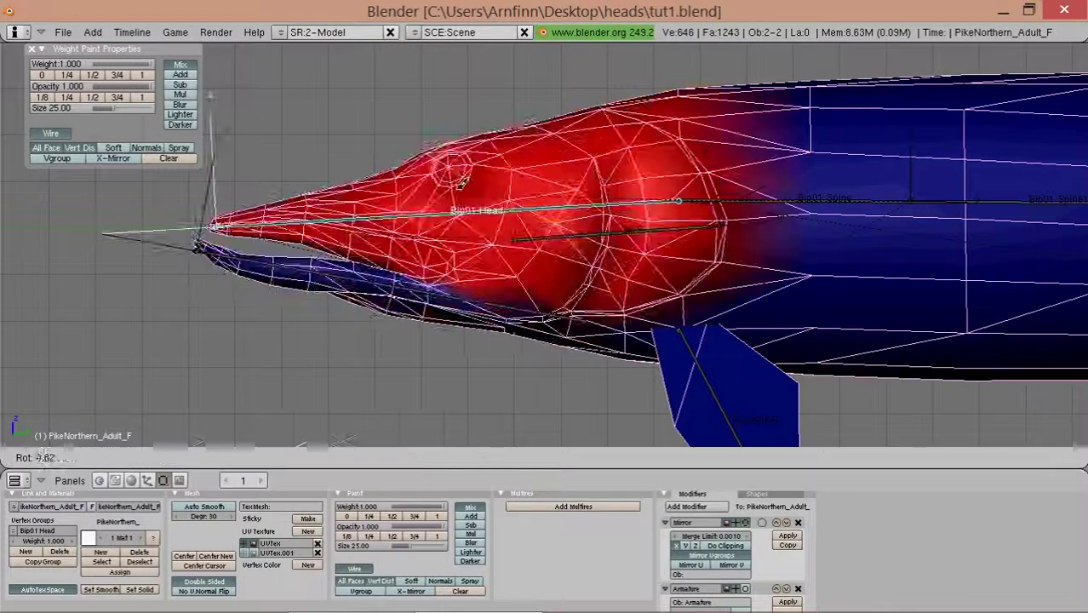
pyautogui.press('Escape')
# - Paint Bip01 Head weight down over the lower part of the pike's head
pyautogui.scroll(1, 599, 154)
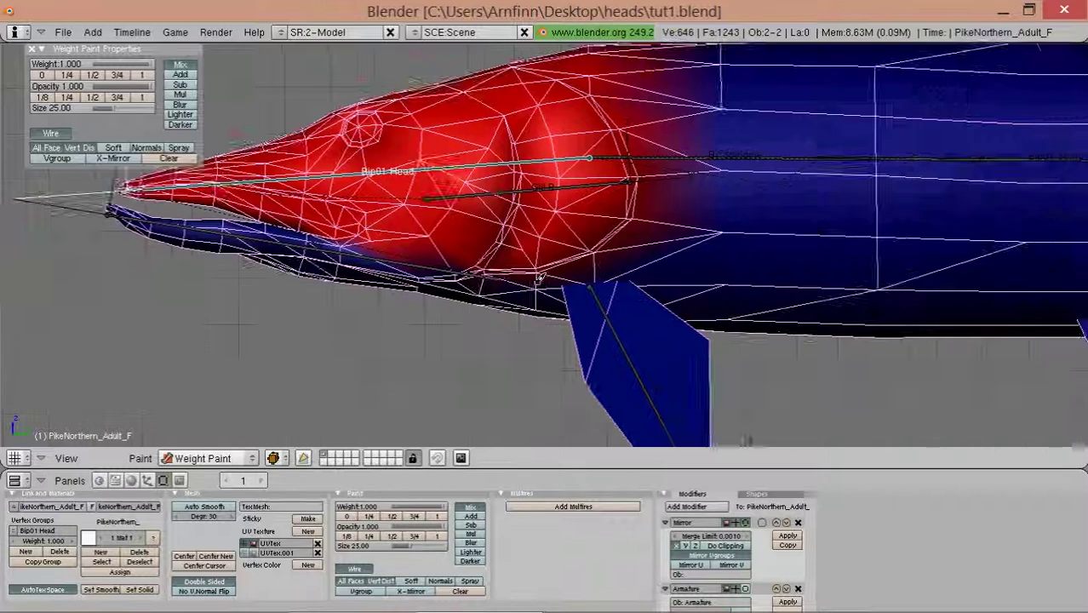
pyautogui.scroll(1, 598, 154)
pyautogui.scroll(2, 599, 154)
pyautogui.moveTo(599, 154); pyautogui.dragTo(573, 138, button='middle')
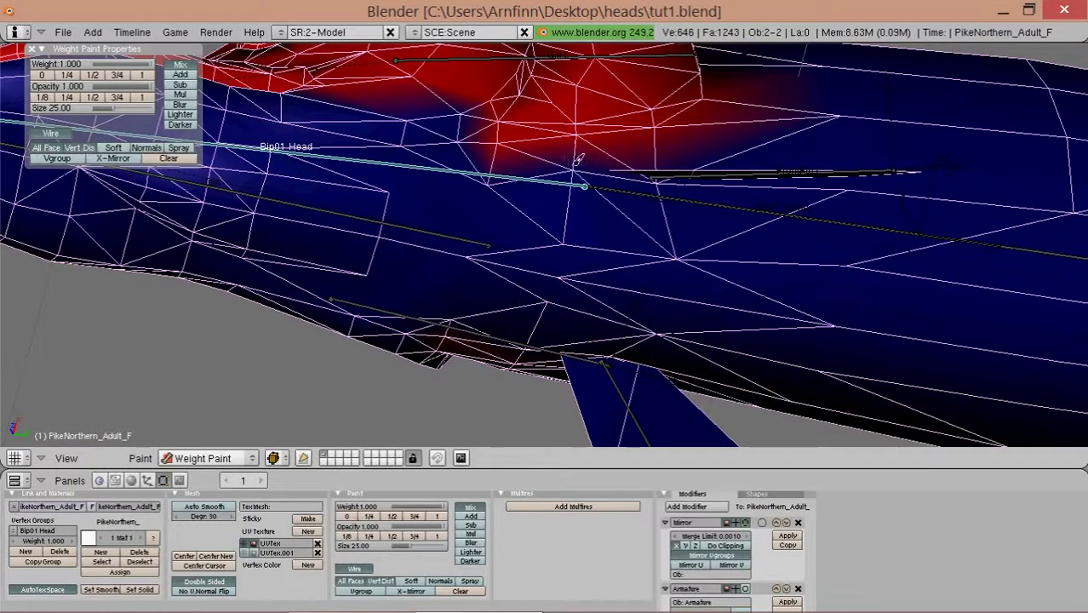
pyautogui.moveTo(578, 159)
pyautogui.mouseDown()
pyautogui.moveTo(553, 223)
pyautogui.moveTo(558, 264)
pyautogui.mouseUp()
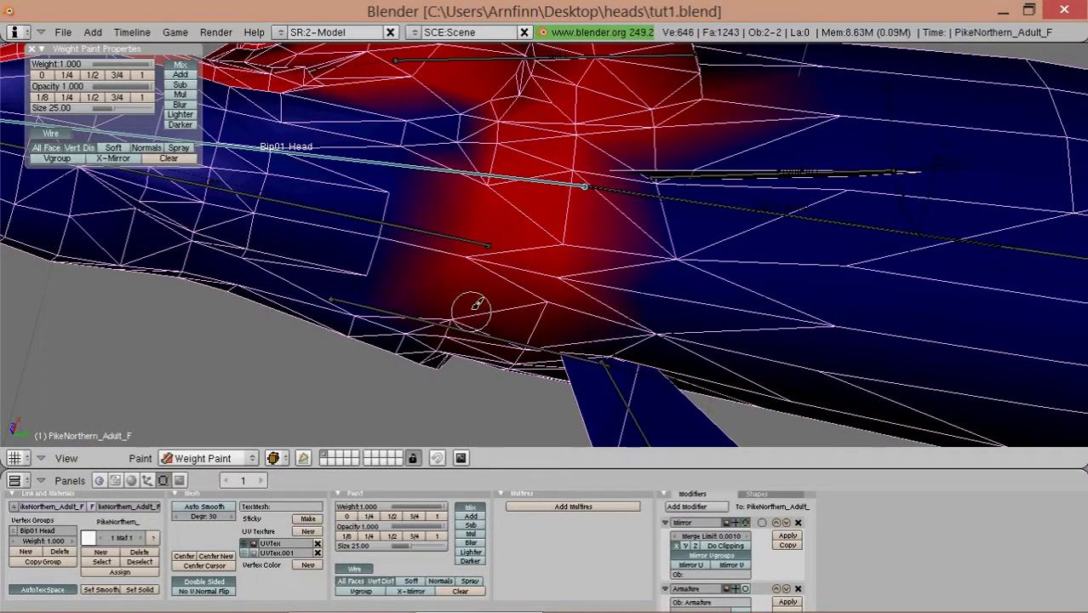
pyautogui.scroll(-1, 473, 302)
pyautogui.scroll(-1, 476, 340)
pyautogui.scroll(-1, 494, 329)
# - Test-bend the head bone in side view, restore the rest pose, and leave Weight Paint
pyautogui.press('KP_3')
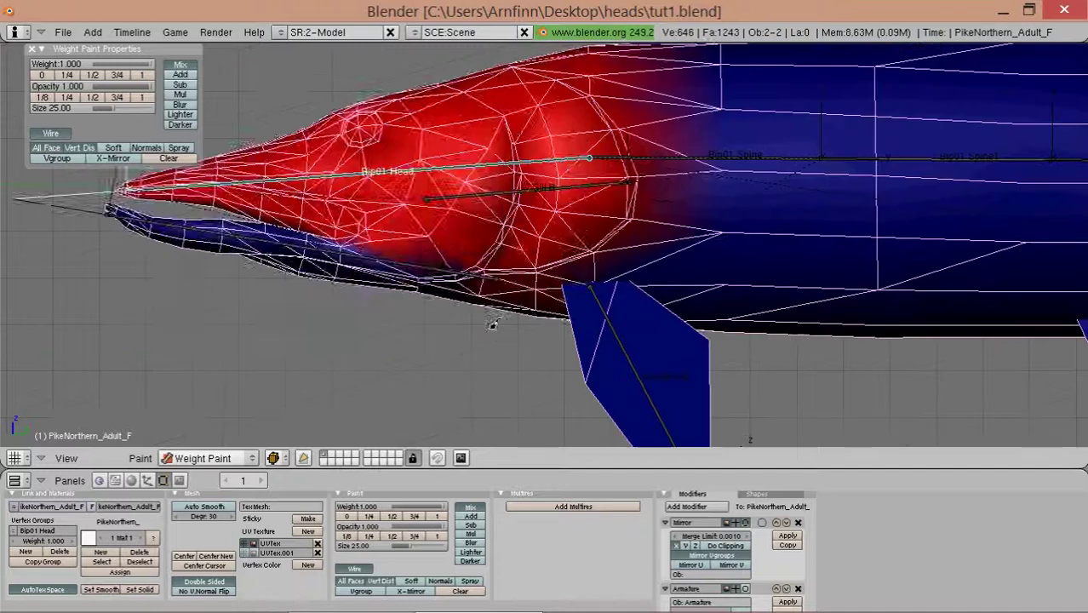
pyautogui.press('r')
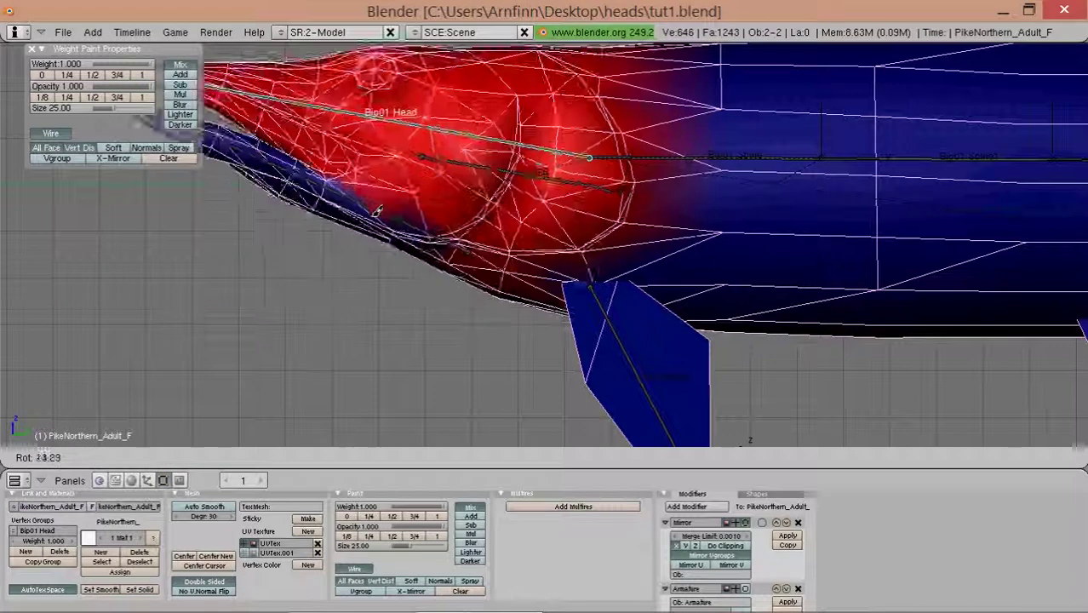
pyautogui.click(383, 179)
pyautogui.scroll(-1, 375, 303)
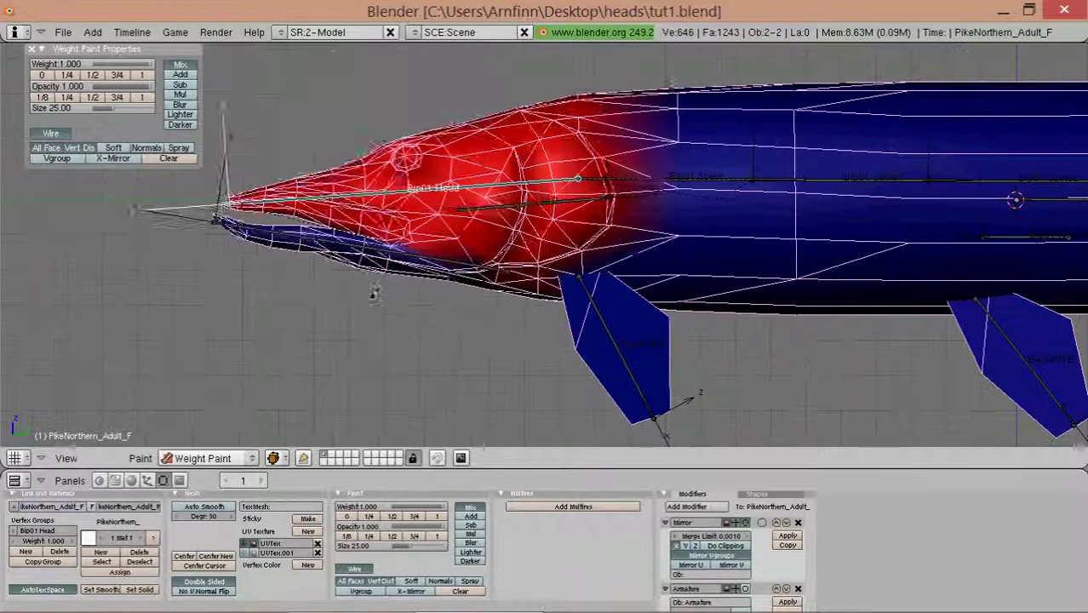
pyautogui.press('r')
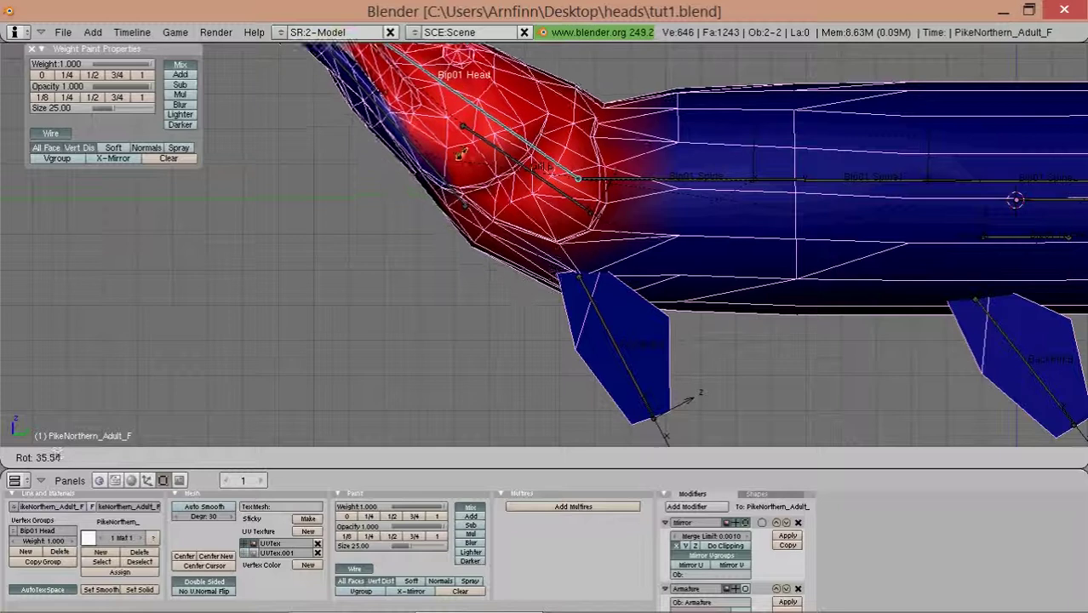
pyautogui.rightClick(322, 260)
pyautogui.press('Tab')
# - Make Bip01 Head the parent of the FrontFin.L bone in armature Edit Mode
pyautogui.click(203, 443)
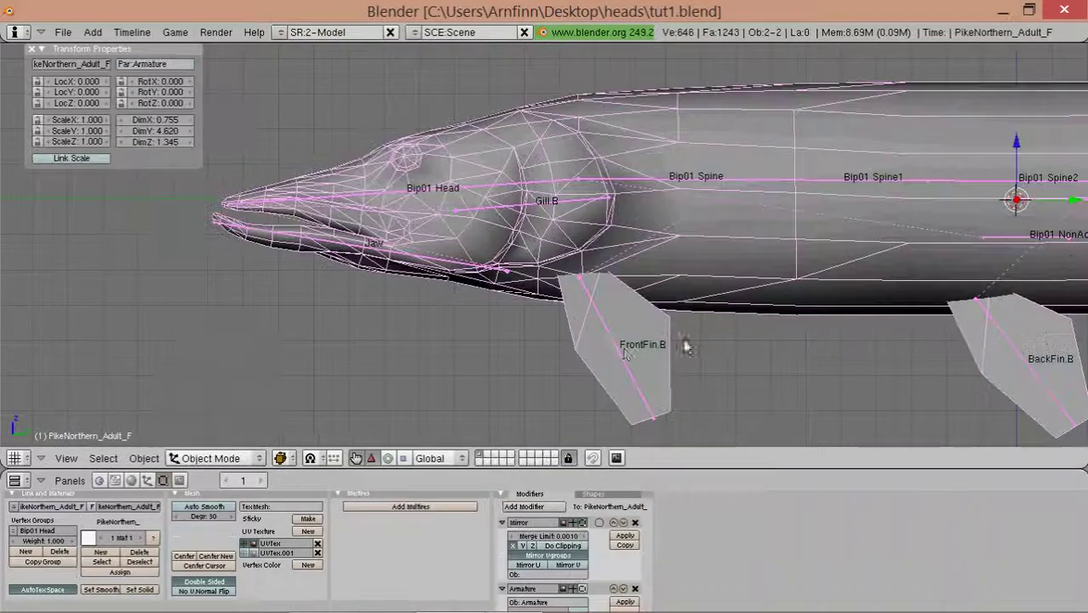
pyautogui.rightClick(604, 358)
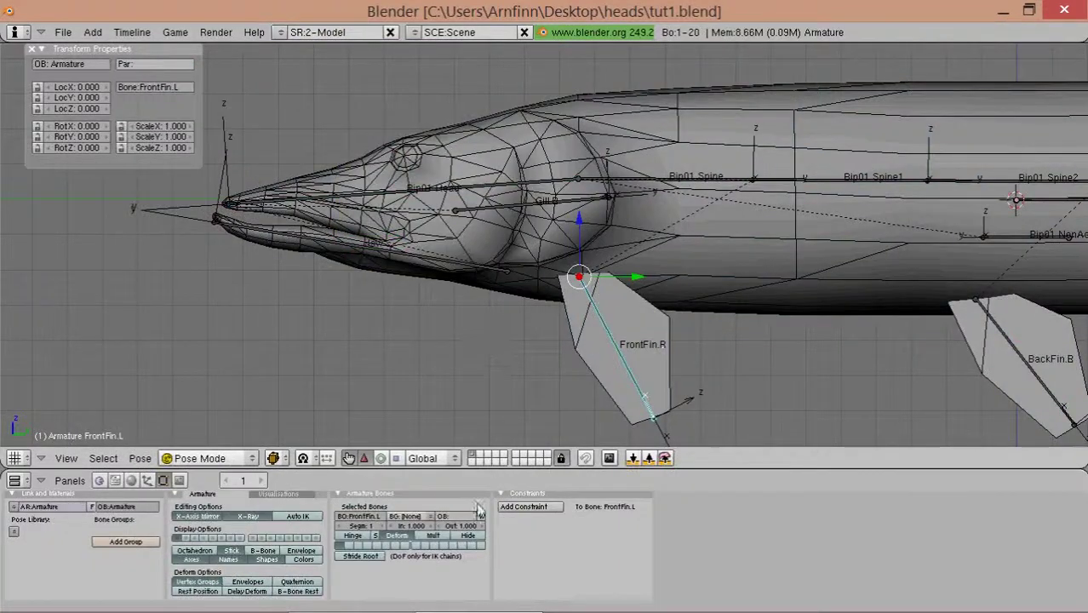
pyautogui.press('Tab')
pyautogui.click(439, 518)
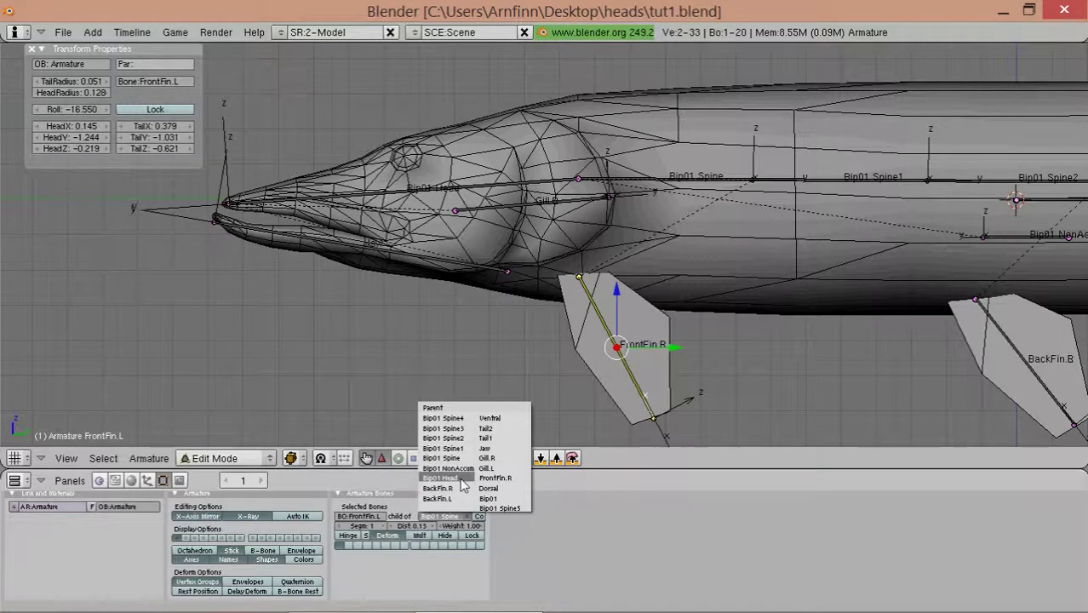
pyautogui.click(463, 485)
# - Make Bip01 Head the parent of the FrontFin.R bone as well
pyautogui.moveTo(545, 341); pyautogui.dragTo(589, 310, button='middle')
pyautogui.rightClick(620, 319)
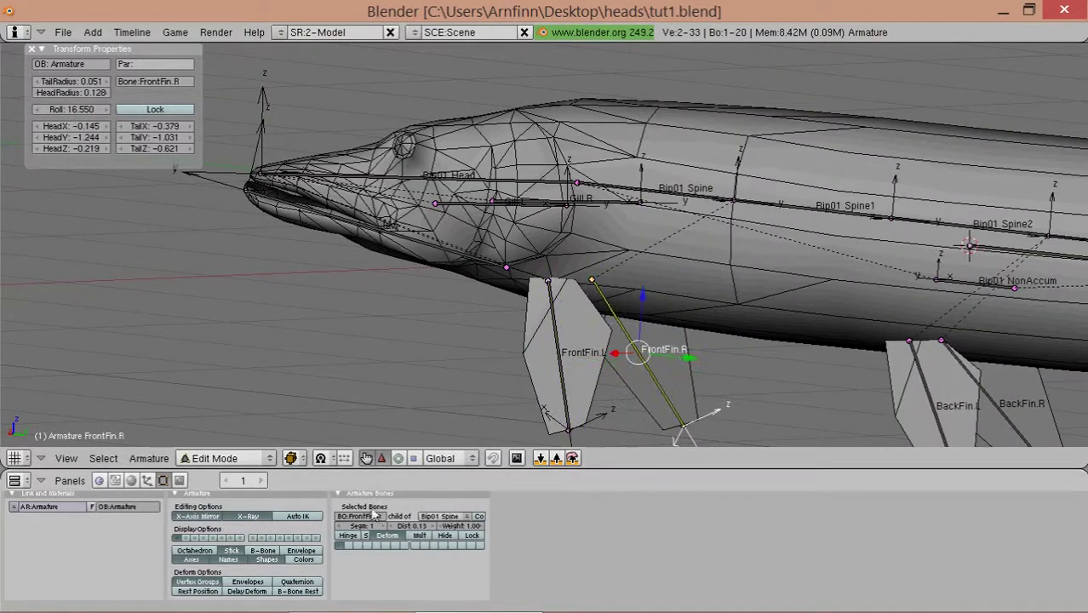
pyautogui.click(443, 517)
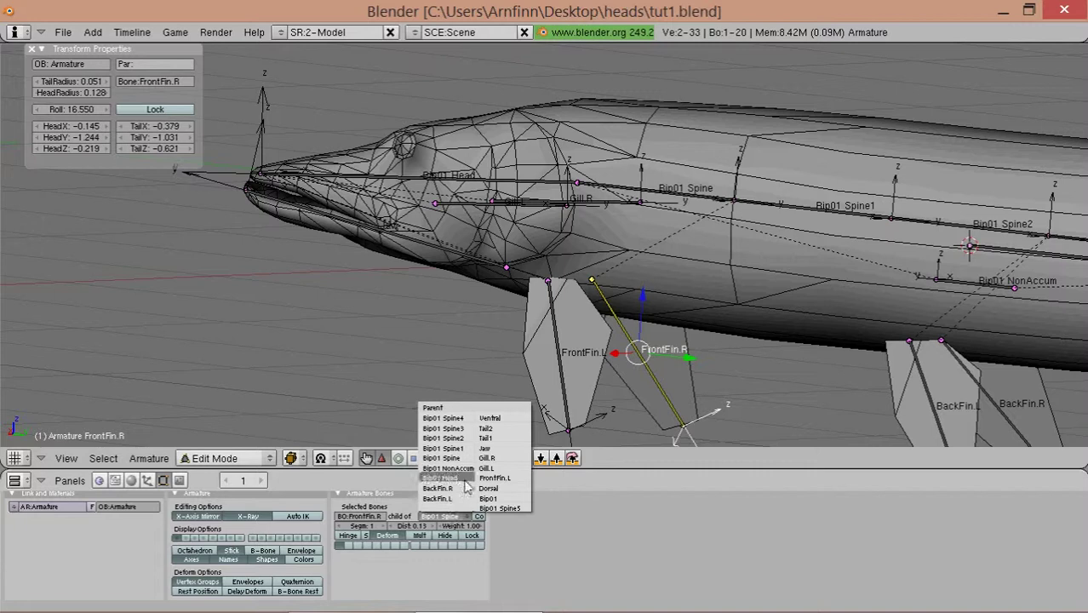
pyautogui.click(466, 487)
# - Return the armature to Pose Mode, select the Bip01 Head bone, then the fish mesh
pyautogui.hotkey('ctrl', 'Tab')
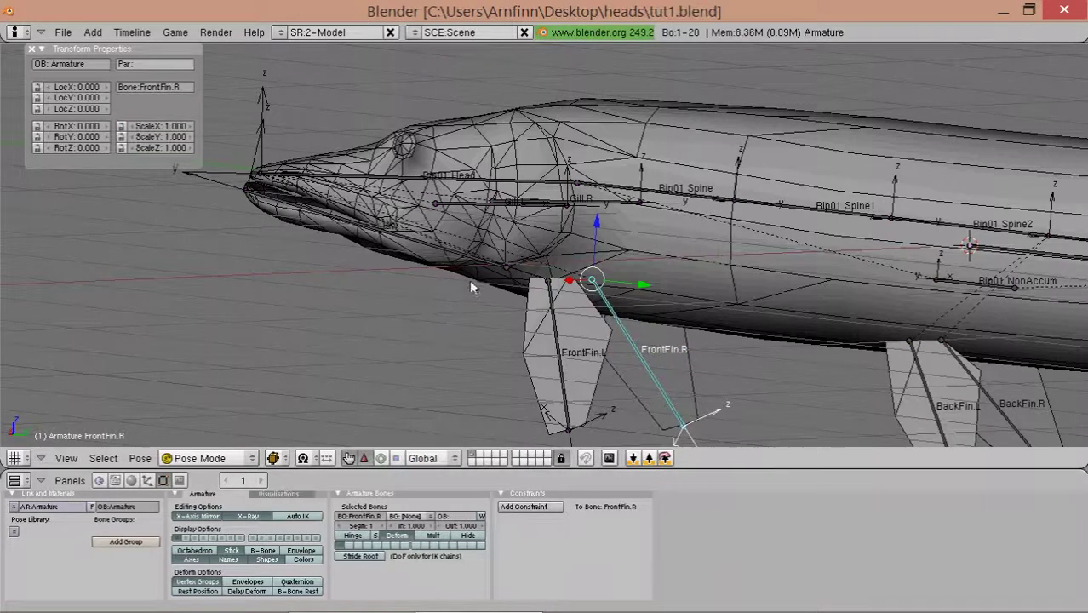
pyautogui.moveTo(469, 279); pyautogui.dragTo(471, 188, button='middle')
pyautogui.rightClick(471, 188)
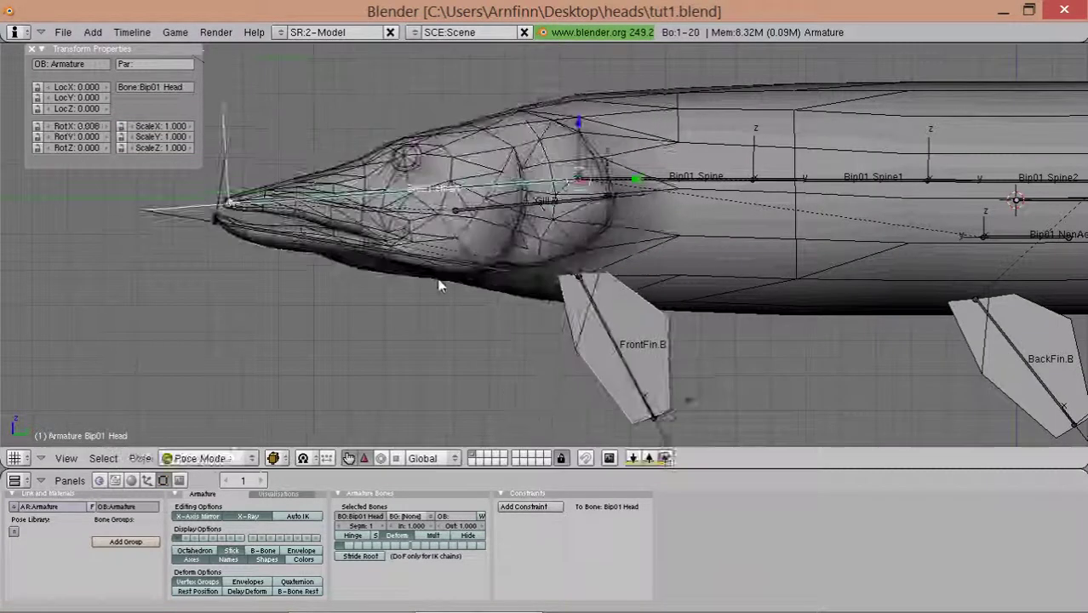
pyautogui.rightClick(473, 265)
# - Enter Weight Paint mode and paint the front fin fully into the Bip01 Head group
pyautogui.click(209, 458)
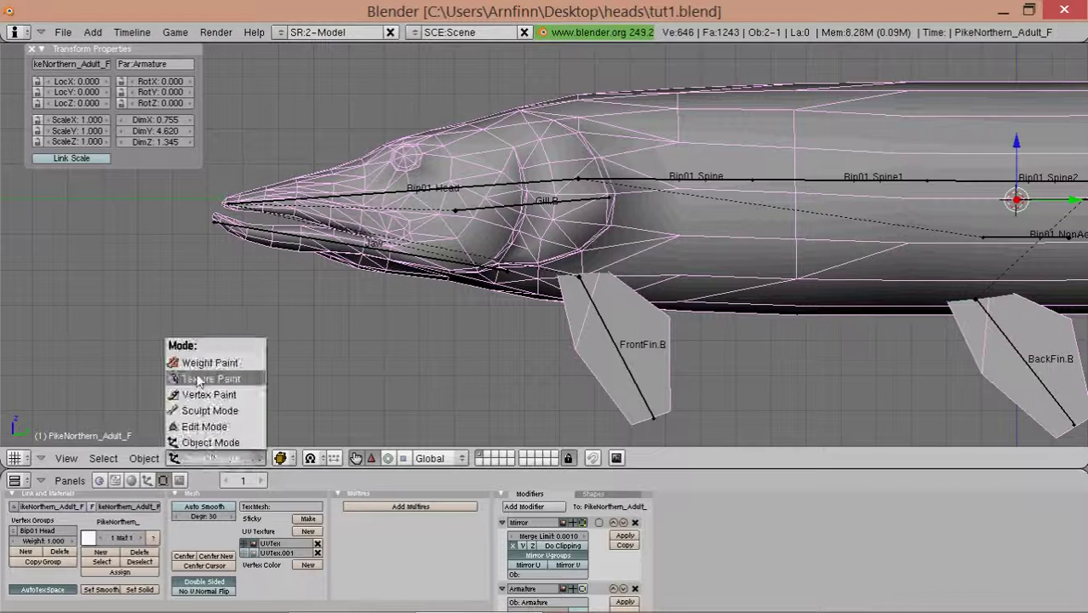
pyautogui.click(213, 361)
pyautogui.scroll(1, 505, 194)
pyautogui.scroll(3, 562, 194)
pyautogui.scroll(2, 562, 194)
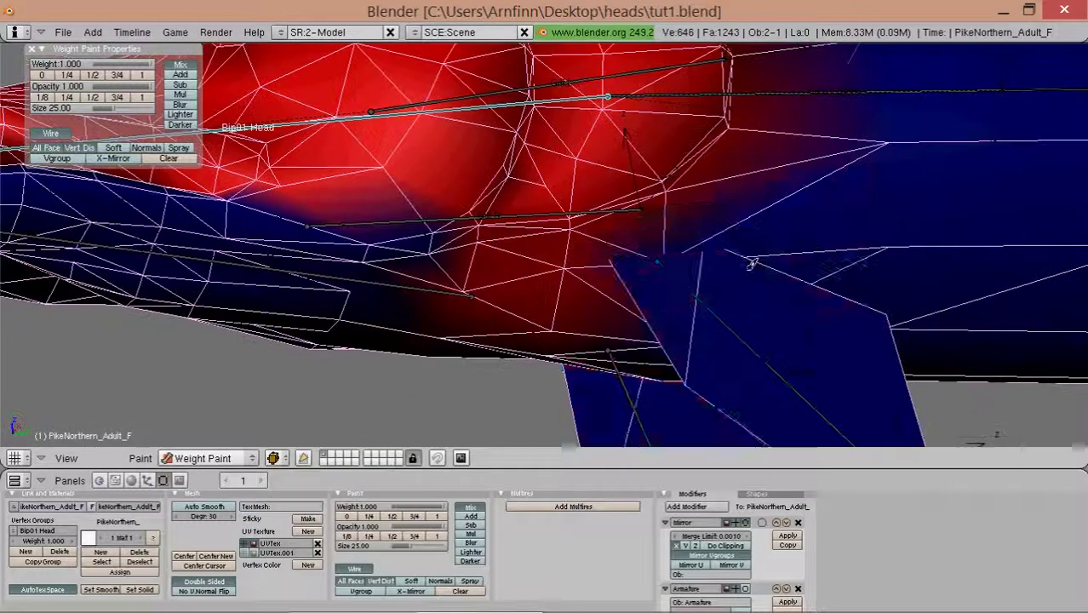
pyautogui.press('KP_7')
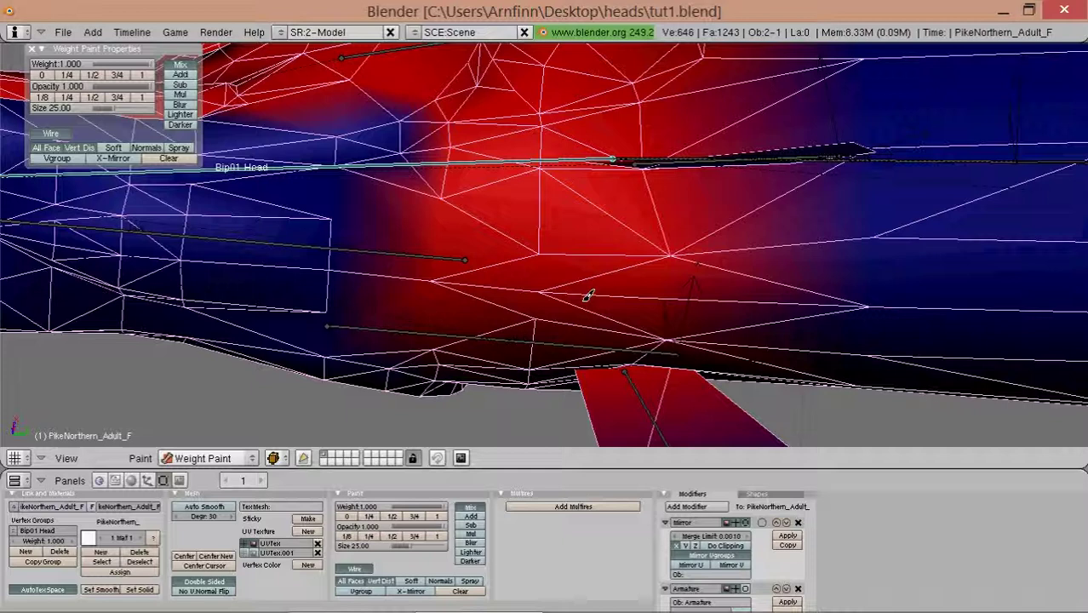
pyautogui.moveTo(682, 252)
pyautogui.mouseDown(button='middle')
pyautogui.moveTo(527, 283)
pyautogui.moveTo(678, 356)
pyautogui.mouseUp(button='middle')
pyautogui.press('KP_3')
pyautogui.moveTo(678, 355); pyautogui.dragTo(537, 379)
# - With Bip01 Spine selected and brush weight 0, erase spine weight behind the head
pyautogui.moveTo(688, 352)
pyautogui.mouseDown(button='middle')
pyautogui.moveTo(625, 162)
pyautogui.moveTo(444, 439)
pyautogui.mouseUp(button='middle')
pyautogui.rightClick(627, 162)
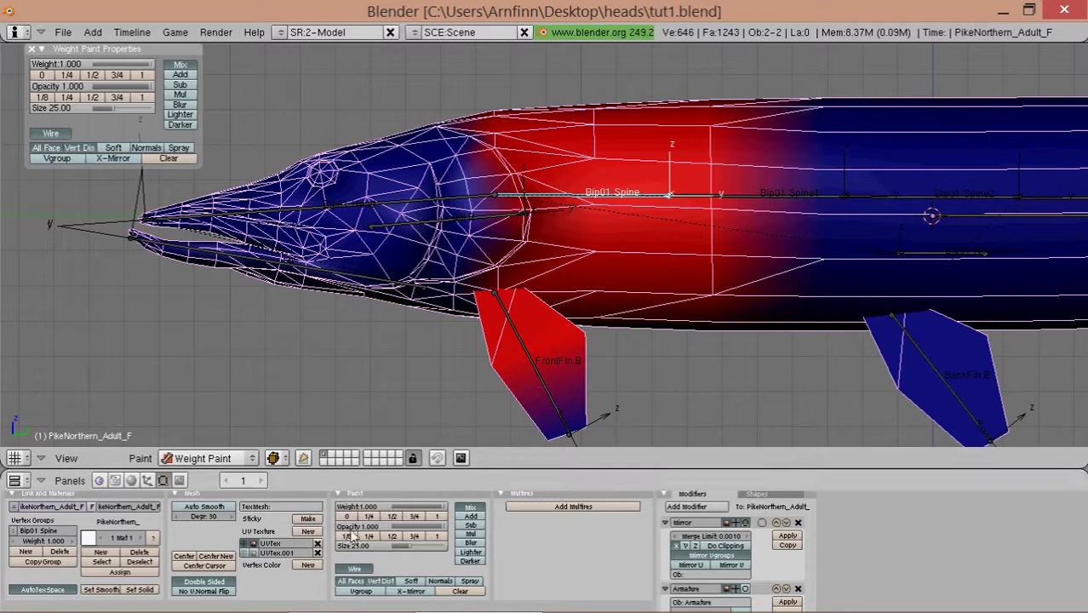
pyautogui.click(346, 516)
pyautogui.moveTo(509, 78)
pyautogui.mouseDown()
pyautogui.moveTo(504, 328)
pyautogui.moveTo(520, 285)
pyautogui.moveTo(481, 281)
pyautogui.moveTo(494, 294)
pyautogui.mouseUp()
pyautogui.moveTo(493, 294); pyautogui.dragTo(492, 219, button='middle')
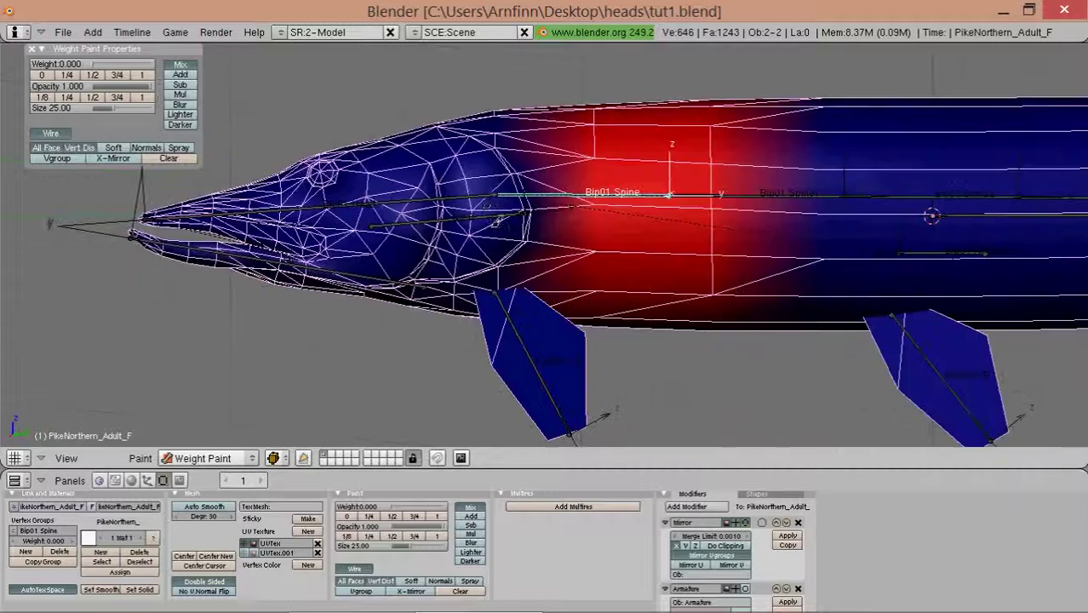
# - Rotate the Bip01 Head bone to test the weights, then return to Object Mode and select the armature
pyautogui.rightClick(413, 191)
pyautogui.press('r')
pyautogui.press('Escape')
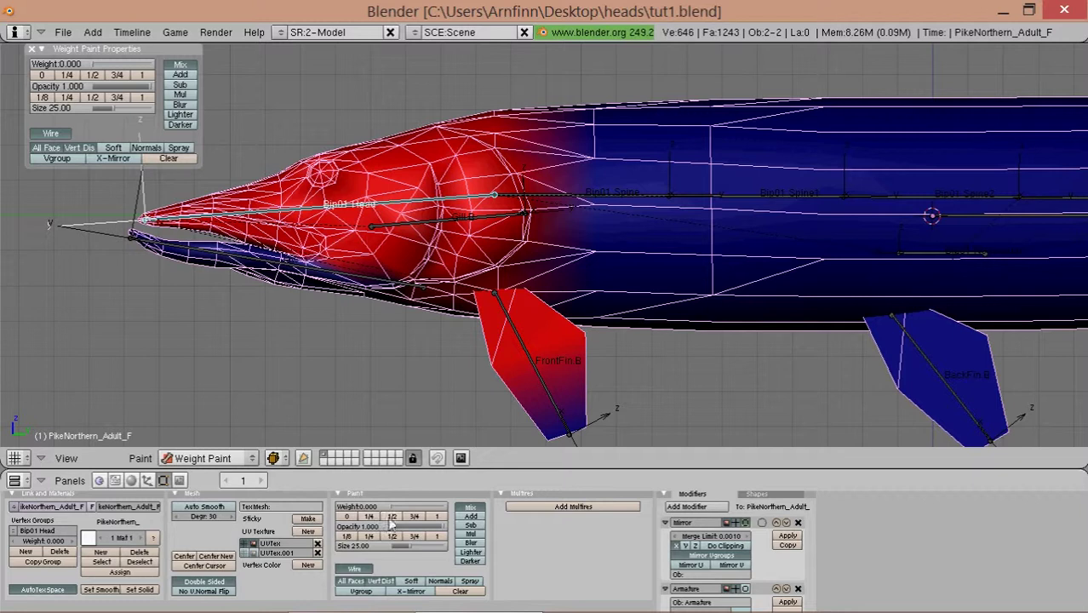
pyautogui.moveTo(596, 357)
pyautogui.mouseDown(button='middle')
pyautogui.moveTo(620, 379)
pyautogui.moveTo(596, 340)
pyautogui.mouseUp(button='middle')
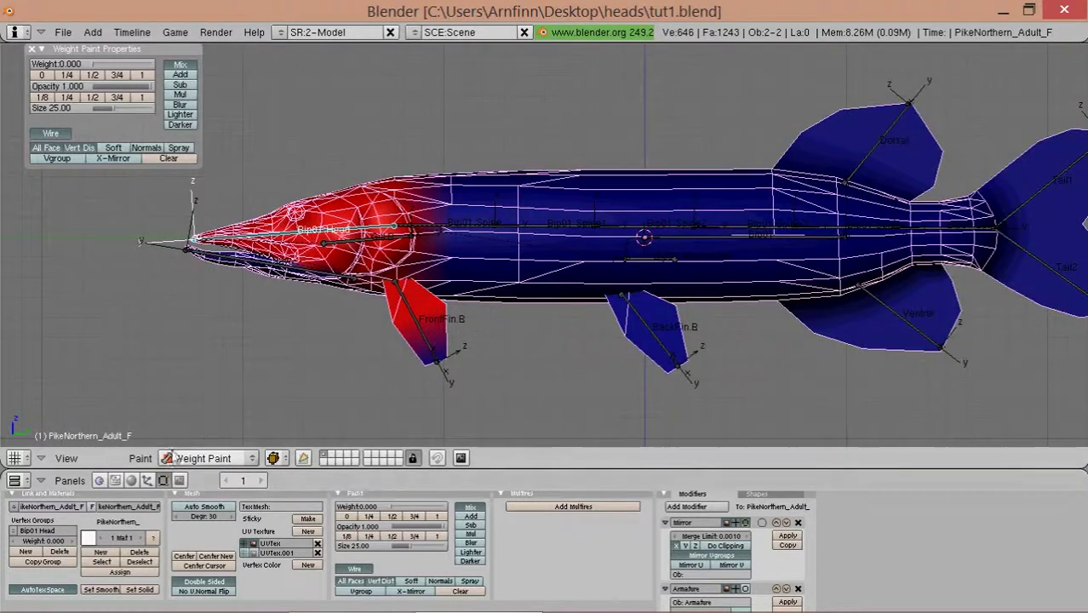
pyautogui.click(205, 458)
pyautogui.click(197, 443)
pyautogui.rightClick(682, 266)
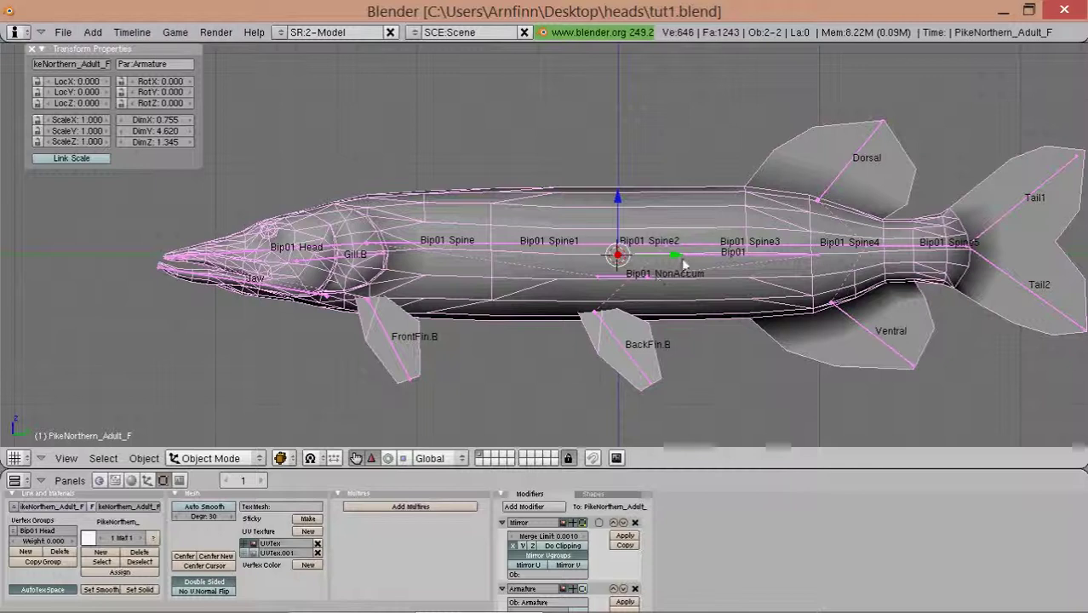
# - In Pose Mode, grab the root Bip01 bone to move the whole pike upward
pyautogui.hotkey('ctrl', 'Tab')
pyautogui.scroll(-3, 684, 264)
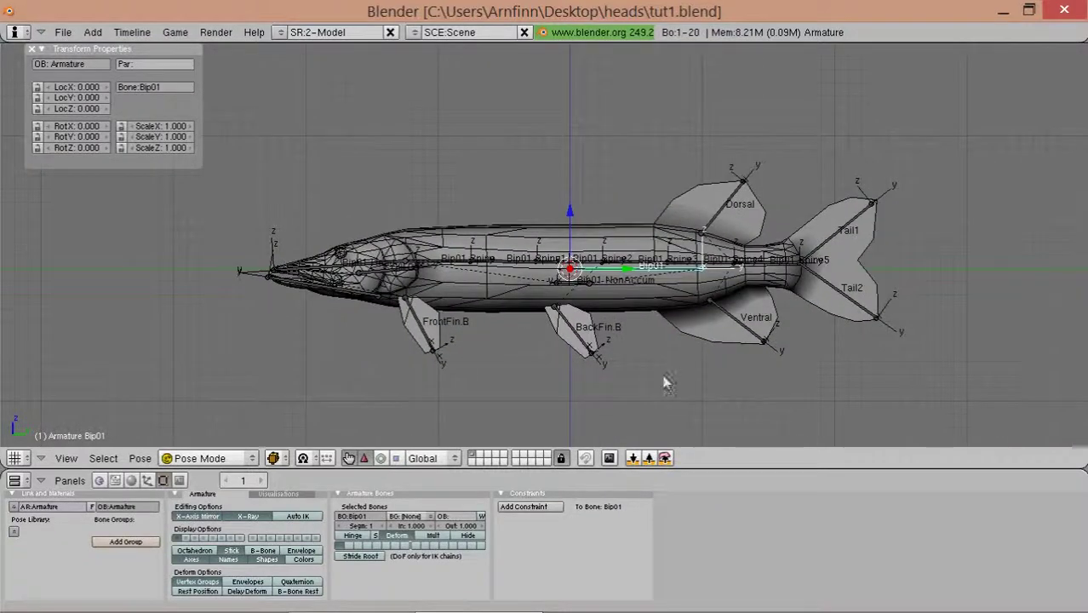
pyautogui.press('g')
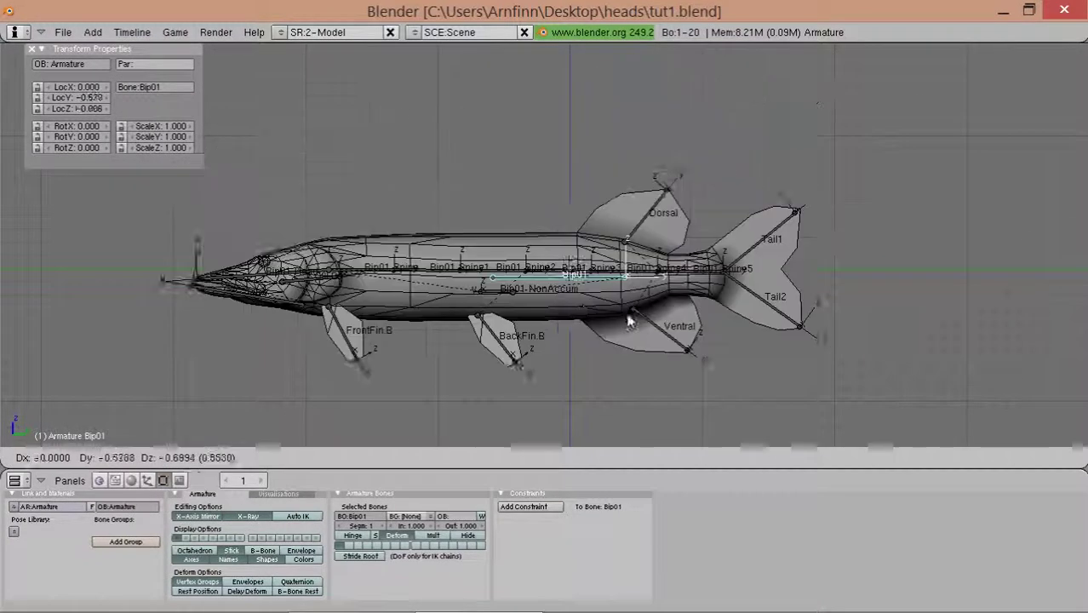
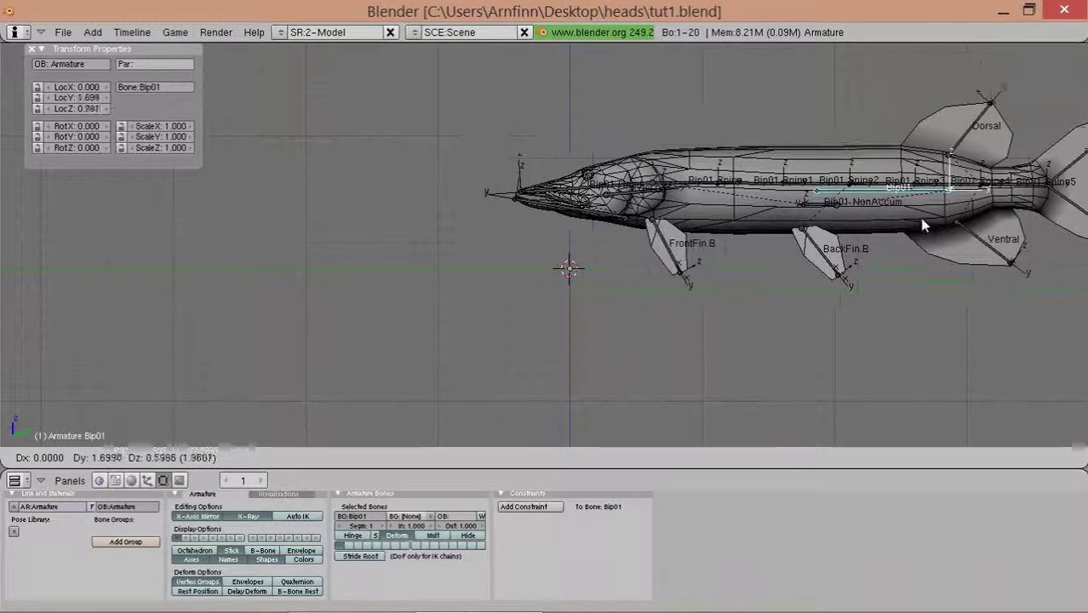
# - Return the pike to its rest pose and clear the selection
pyautogui.press('Escape')
pyautogui.scroll(2, 651, 311)
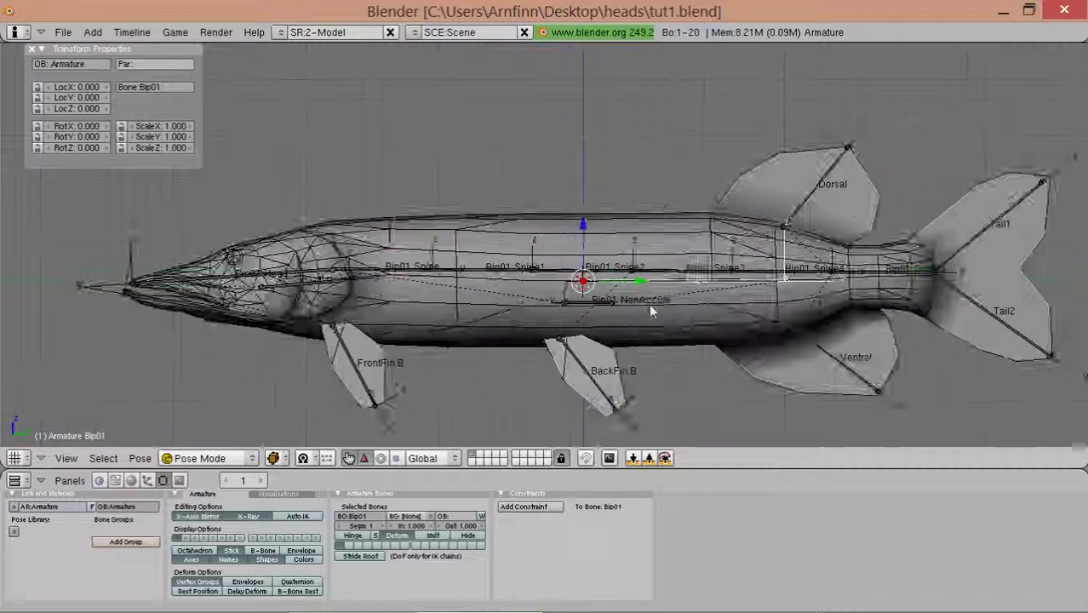
pyautogui.rightClick(654, 316)
pyautogui.keyDown('shift'); pyautogui.moveTo(519, 316); pyautogui.dragTo(428, 287, button='middle'); pyautogui.keyUp('shift')
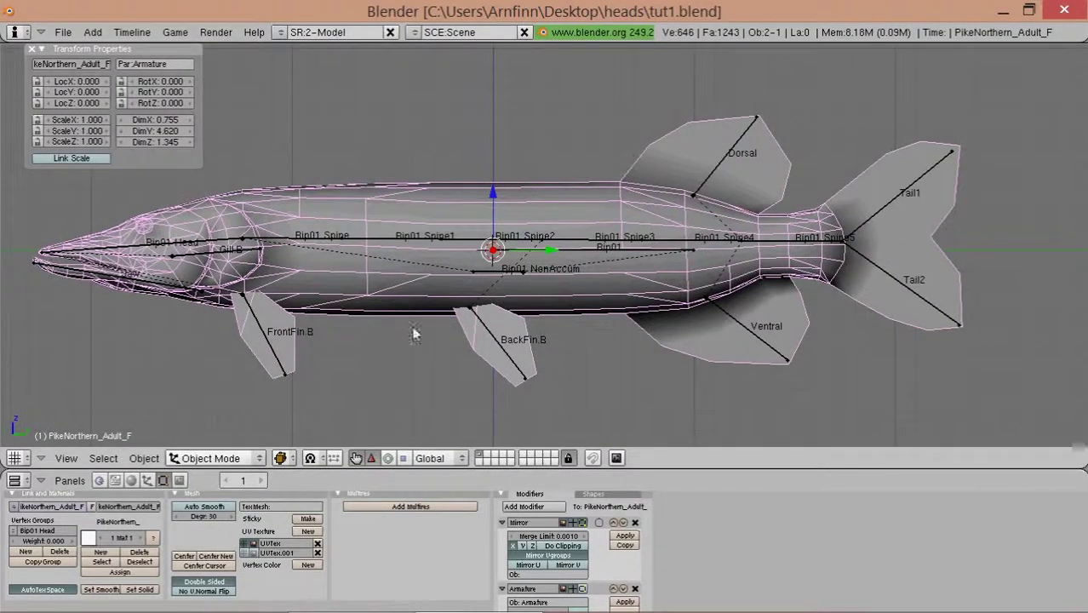
pyautogui.press('a')
pyautogui.press('ctrl+KP_4')
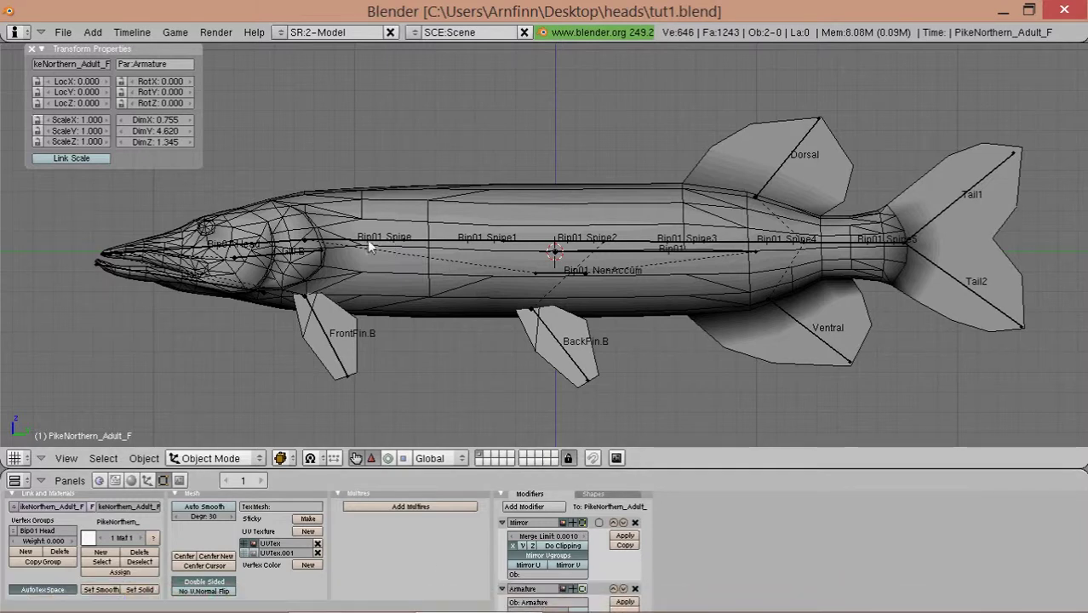
# - In Pose Mode, test-bend Bip01 Spine1 and cancel, then select the pike mesh and show its modes
pyautogui.rightClick(351, 240)
pyautogui.hotkey('ctrl', 'Tab')
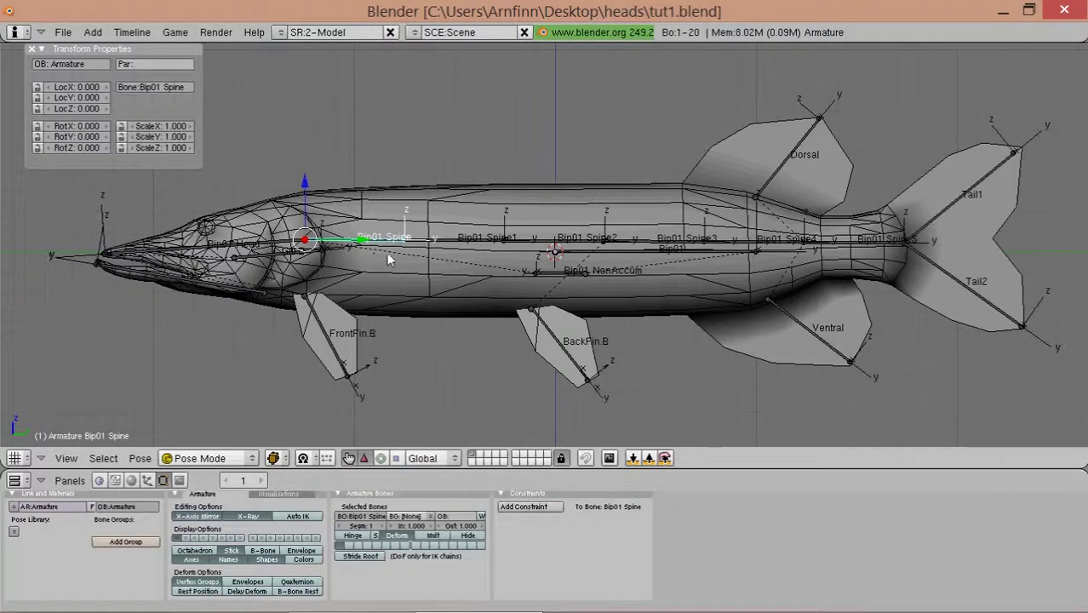
pyautogui.keyDown('shift'); pyautogui.moveTo(388, 259); pyautogui.dragTo(469, 271, button='middle'); pyautogui.keyUp('shift')
pyautogui.rightClick(482, 275)
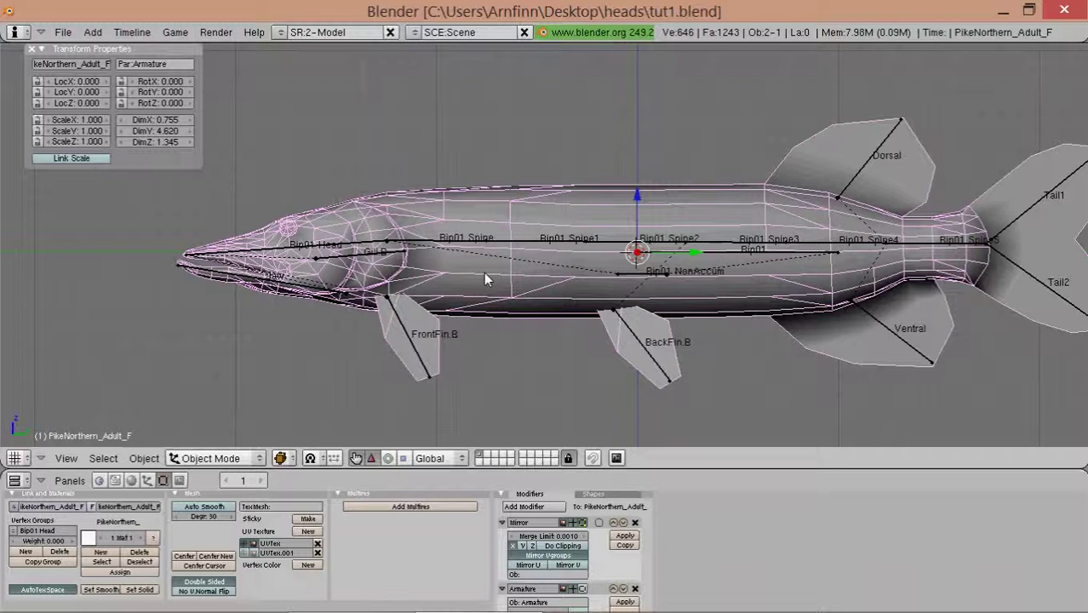
pyautogui.rightClick(532, 244)
pyautogui.press('r')
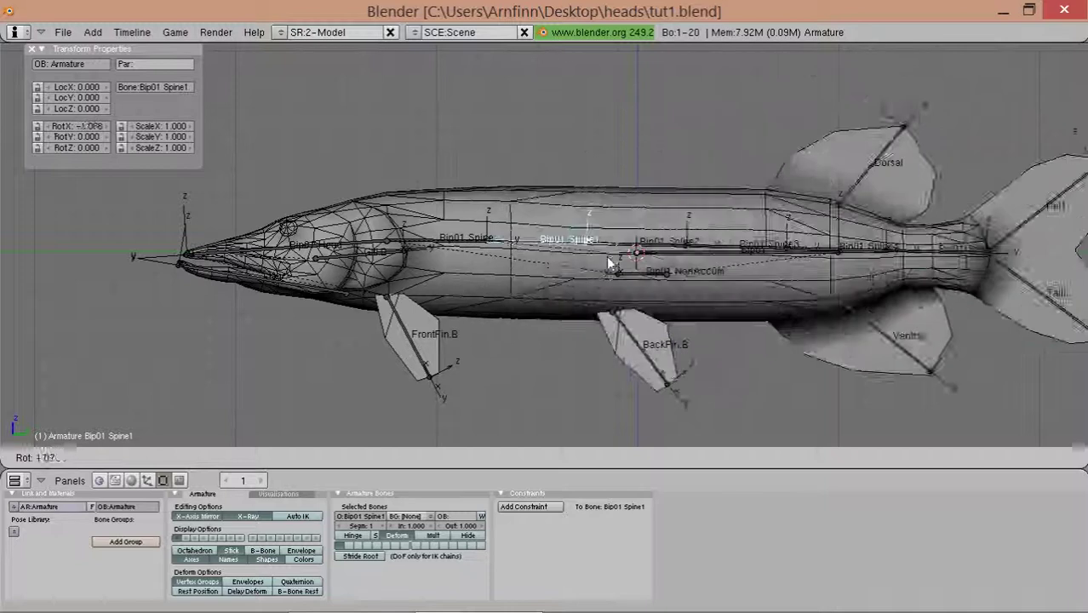
pyautogui.press('Escape')
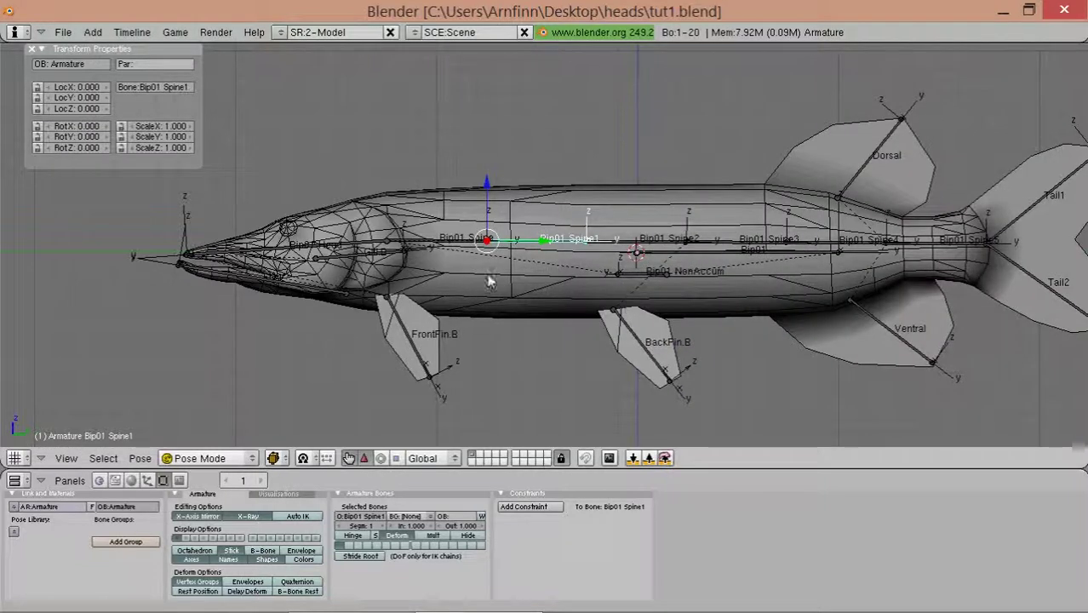
pyautogui.rightClick(489, 282)
pyautogui.click(212, 458)
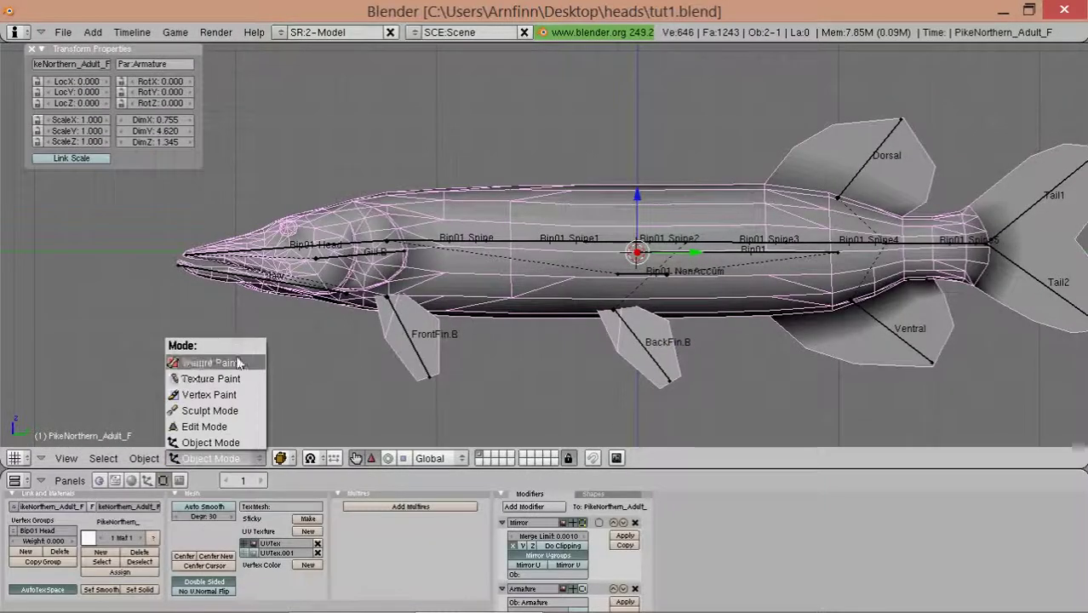
# - Put the pike in Weight Paint and blur Spine1's weights from the spine toward the head
pyautogui.click(238, 363)
pyautogui.keyDown('shift'); pyautogui.moveTo(550, 256); pyautogui.dragTo(517, 287, button='middle'); pyautogui.keyUp('shift')
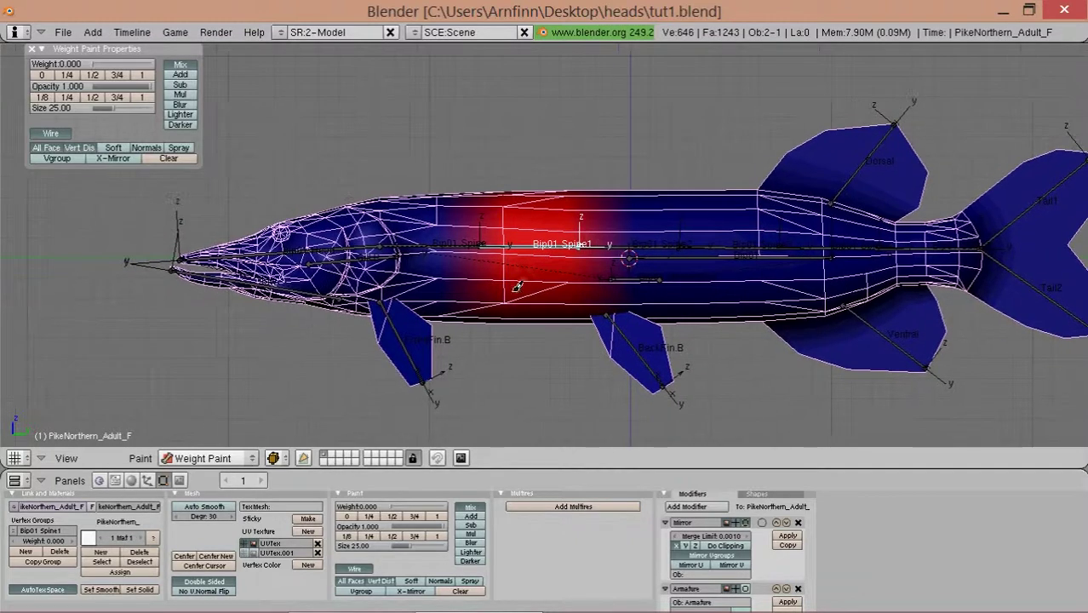
pyautogui.click(471, 543)
pyautogui.moveTo(447, 189)
pyautogui.mouseDown()
pyautogui.moveTo(425, 223)
pyautogui.moveTo(441, 312)
pyautogui.mouseUp()
pyautogui.moveTo(418, 181)
pyautogui.mouseDown()
pyautogui.moveTo(344, 201)
pyautogui.moveTo(387, 254)
pyautogui.moveTo(392, 341)
pyautogui.mouseUp()
pyautogui.moveTo(506, 317); pyautogui.dragTo(506, 130)
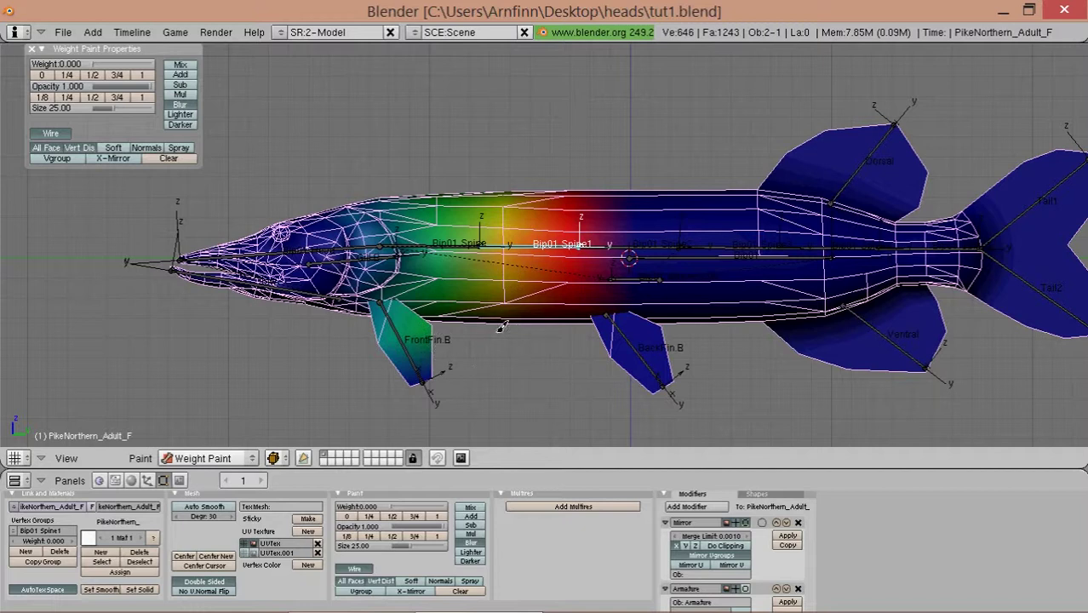
# - Test-bend Spine1, return to the side view, and undo the blur strokes
pyautogui.scroll(3, 507, 291)
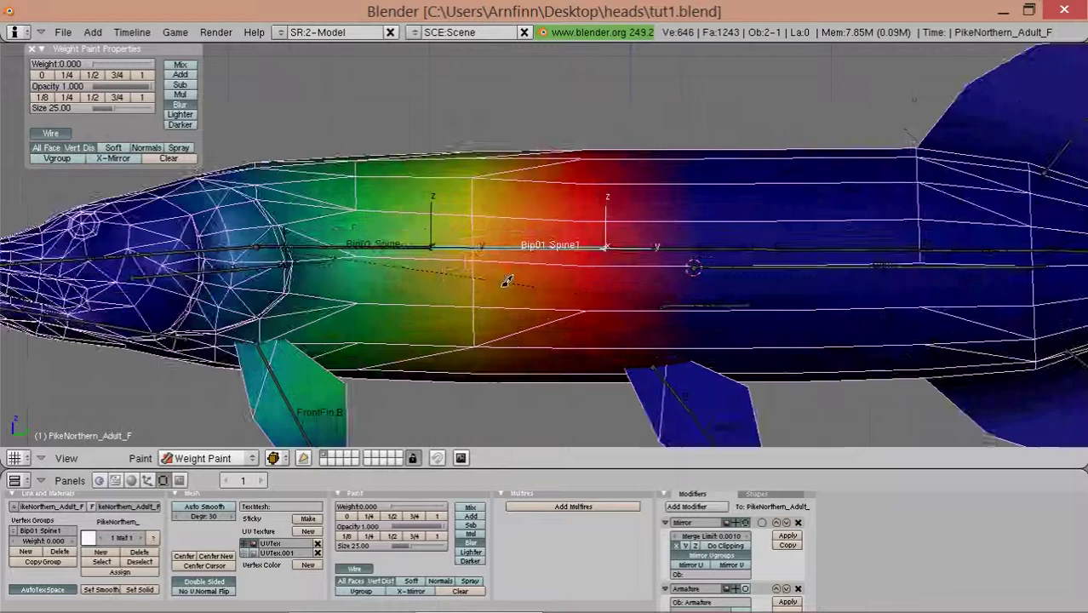
pyautogui.moveTo(505, 281)
pyautogui.mouseDown(button='middle')
pyautogui.moveTo(530, 317)
pyautogui.moveTo(529, 379)
pyautogui.moveTo(536, 149)
pyautogui.moveTo(543, 271)
pyautogui.moveTo(503, 383)
pyautogui.moveTo(587, 350)
pyautogui.mouseUp(button='middle')
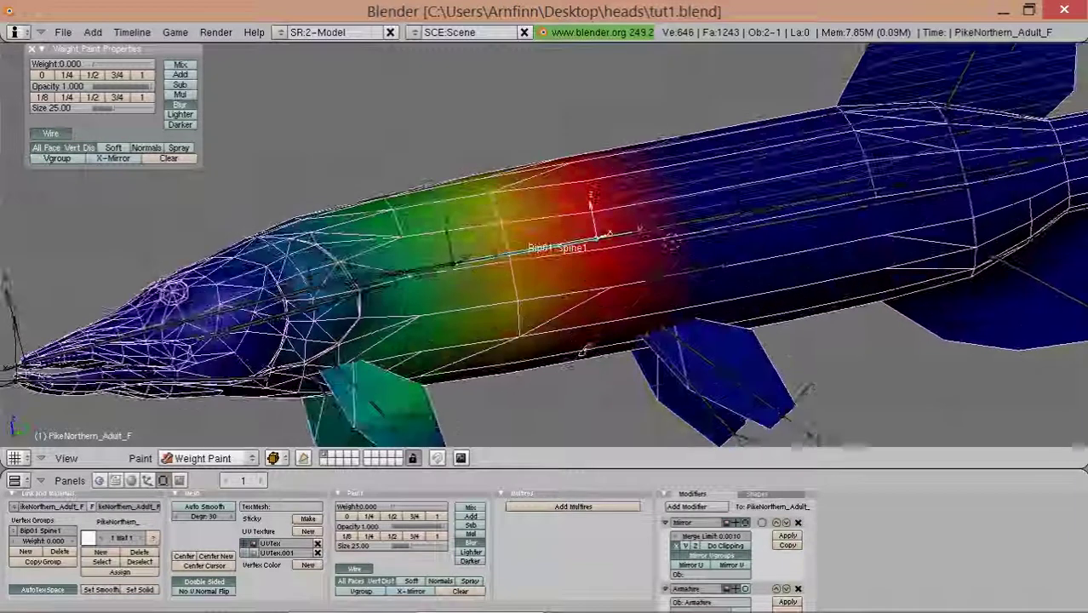
pyautogui.moveTo(523, 264)
pyautogui.mouseDown(button='middle')
pyautogui.moveTo(444, 304)
pyautogui.moveTo(474, 337)
pyautogui.moveTo(604, 284)
pyautogui.mouseUp(button='middle')
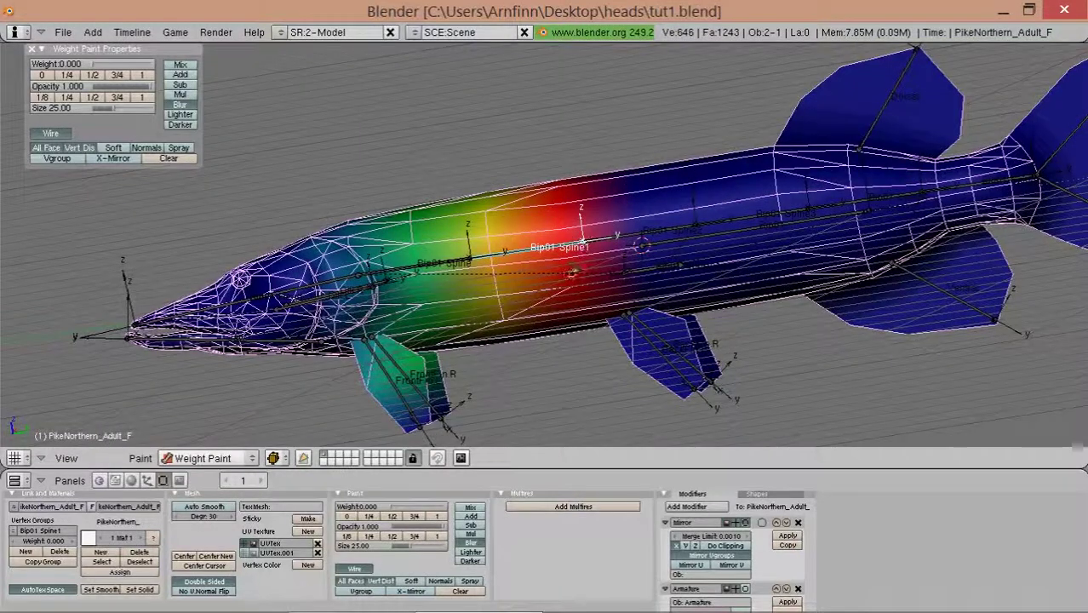
pyautogui.press('r')
pyautogui.press('Escape')
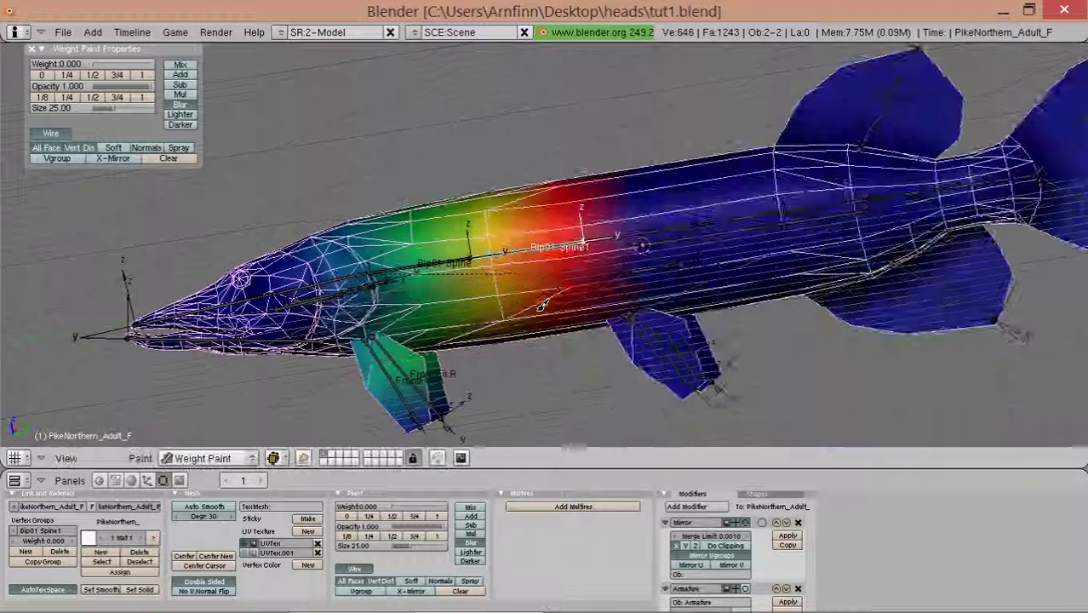
pyautogui.press('KP_3')
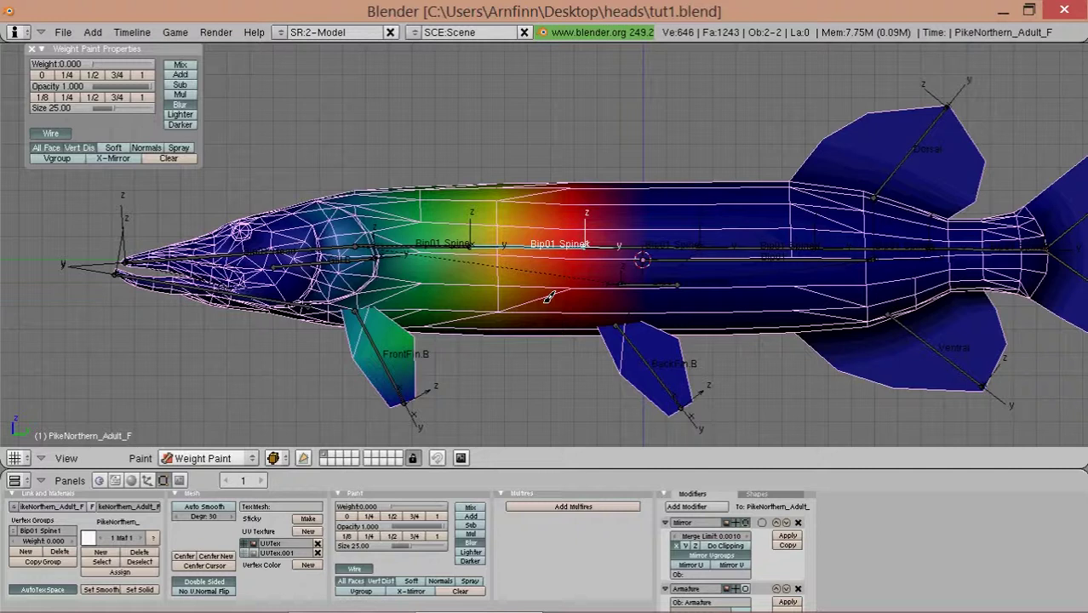
pyautogui.hotkey('ctrl', 'z')
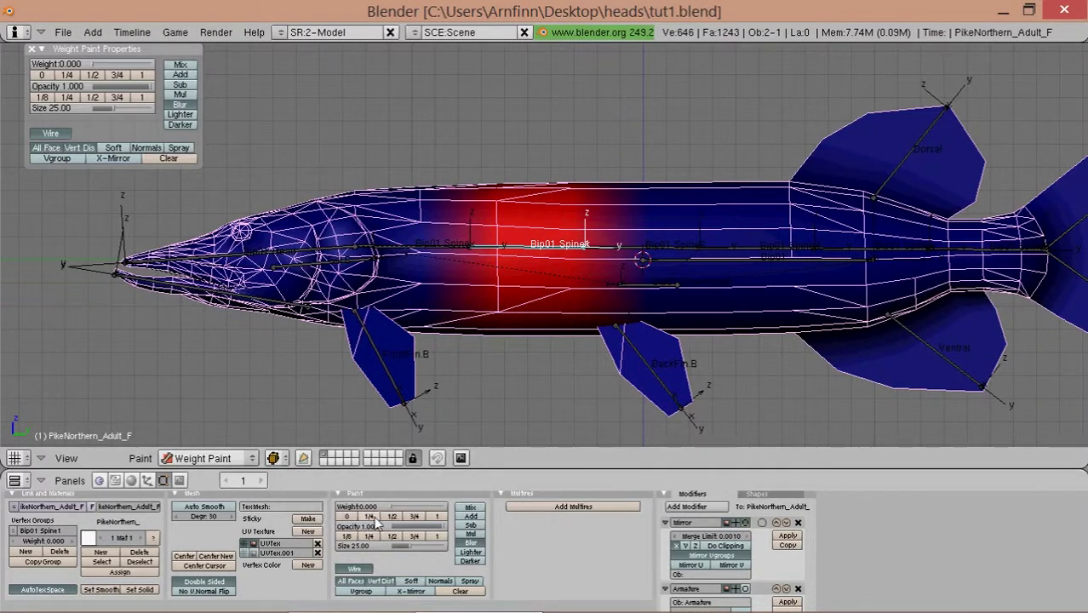
# - Set the brush to Mix at weight 0.25 and paint the pike's front body
pyautogui.click(474, 508)
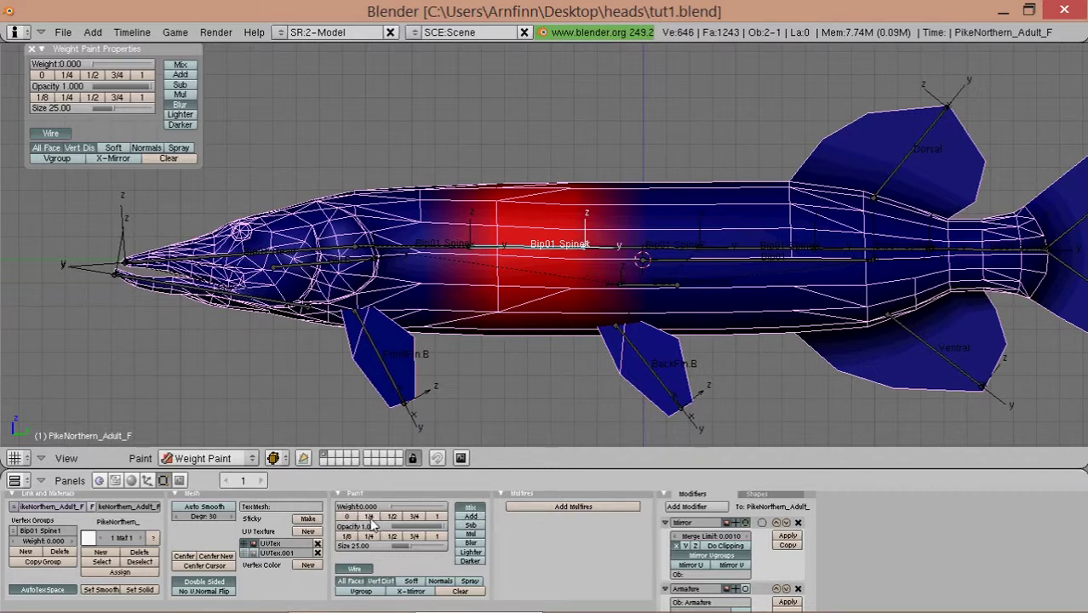
pyautogui.click(369, 518)
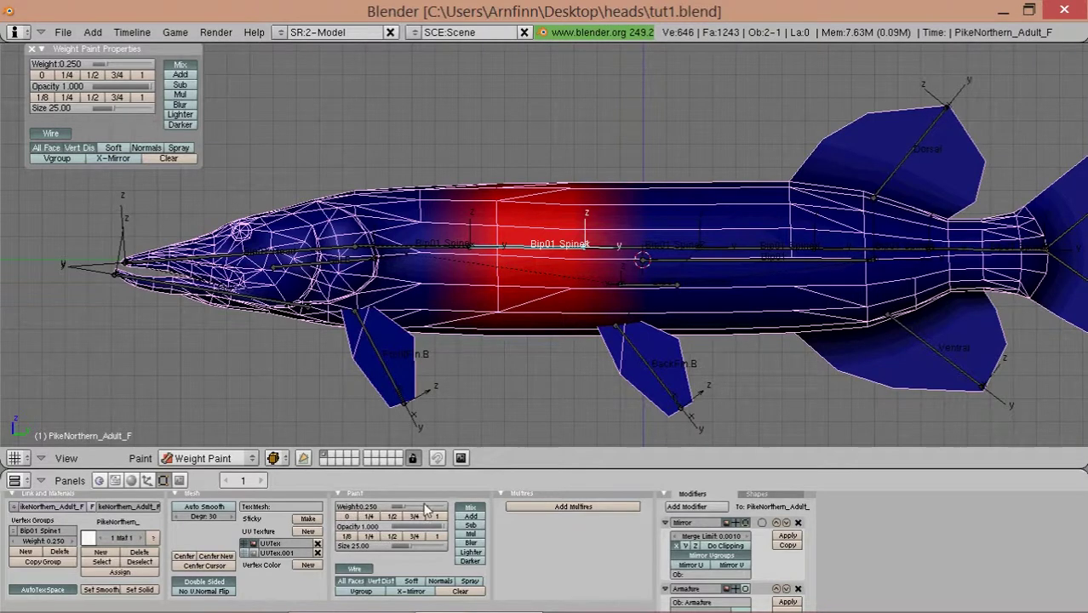
pyautogui.keyDown('shift'); pyautogui.moveTo(477, 305); pyautogui.dragTo(550, 294, button='middle'); pyautogui.keyUp('shift')
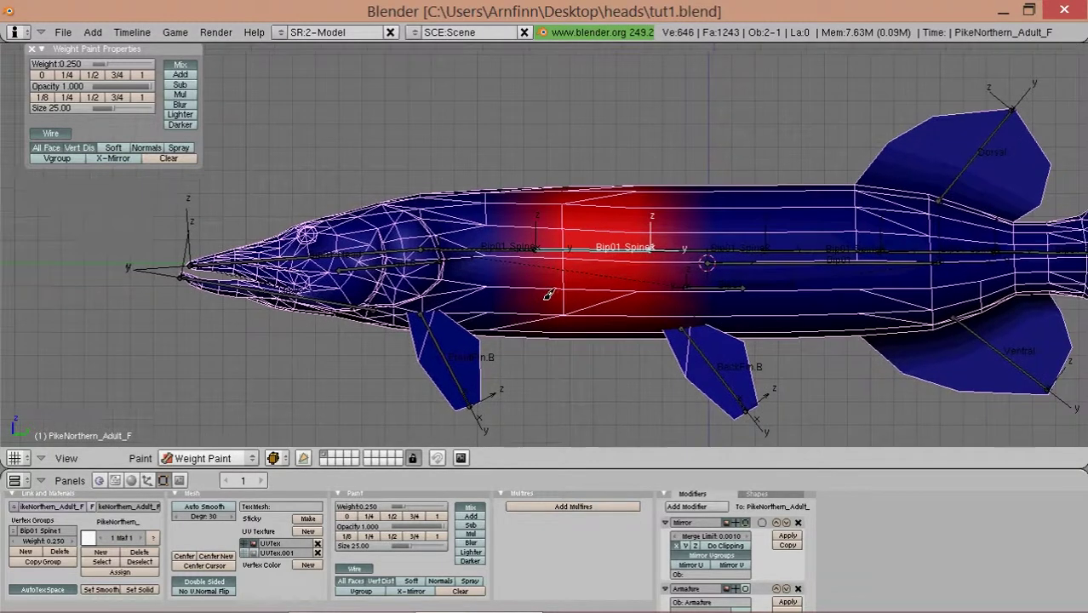
pyautogui.scroll(1, 513, 283)
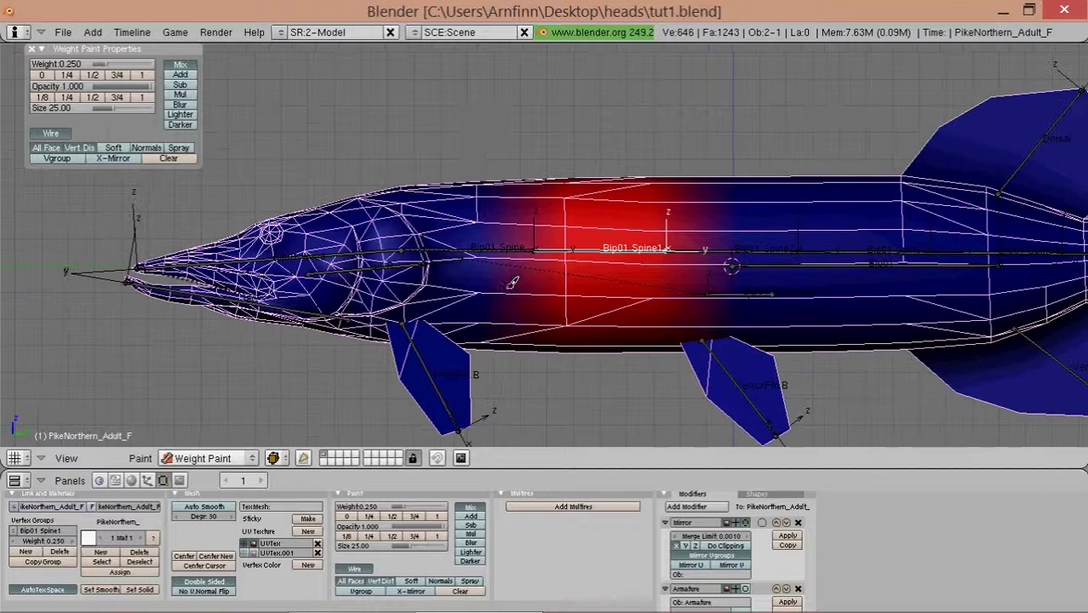
pyautogui.moveTo(492, 170)
pyautogui.mouseDown()
pyautogui.moveTo(501, 307)
pyautogui.moveTo(478, 368)
pyautogui.mouseUp()
# - Paint 0.25 weight along the spine behind Spine1 and onto the back fin
pyautogui.scroll(1, 502, 311)
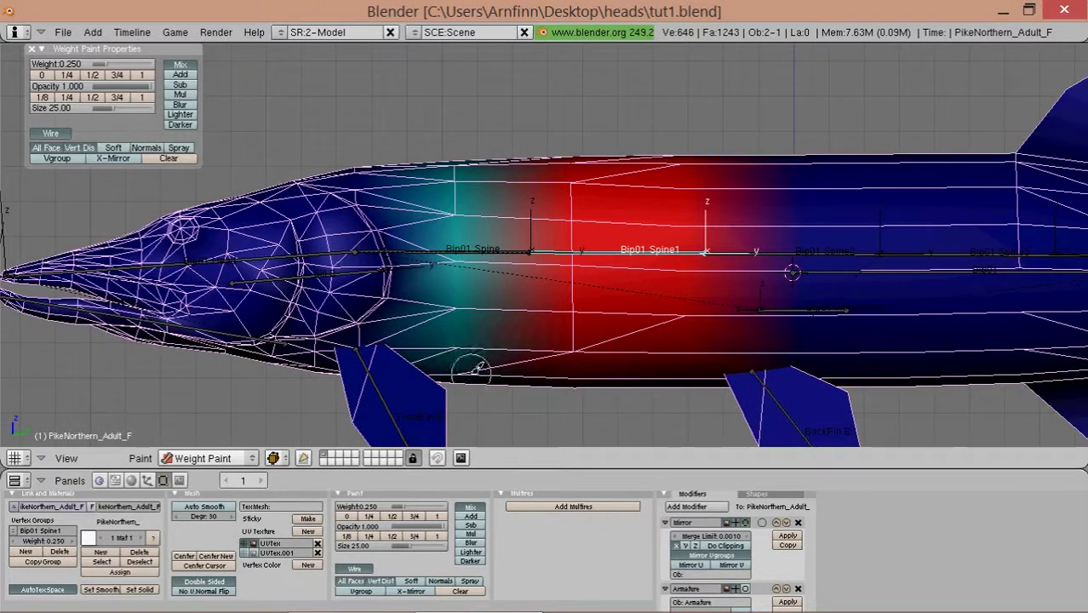
pyautogui.scroll(-1, 498, 342)
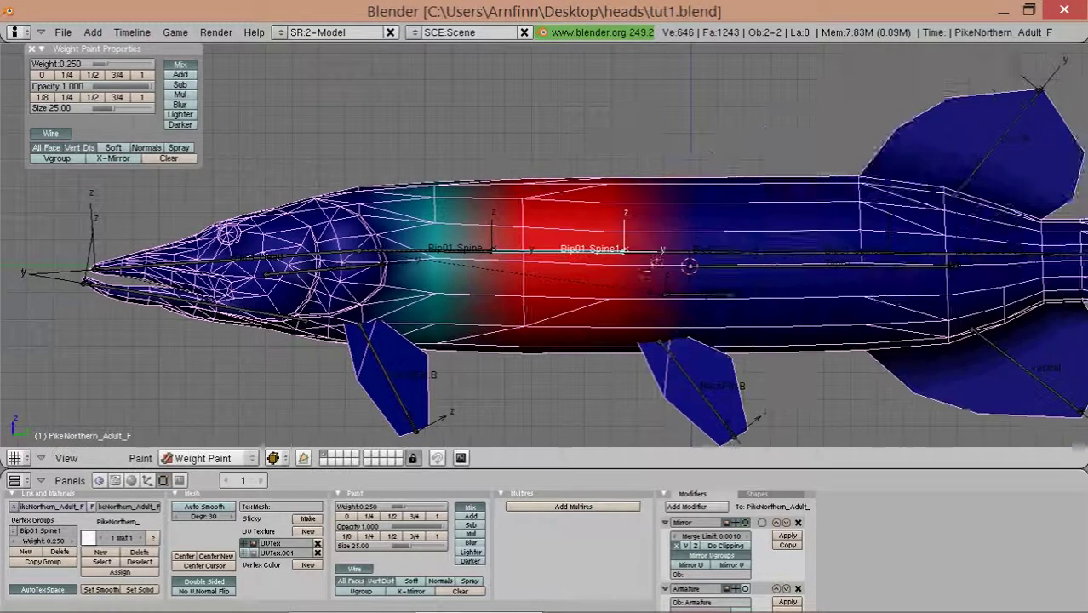
pyautogui.keyDown('shift'); pyautogui.moveTo(585, 260); pyautogui.dragTo(528, 344, button='middle'); pyautogui.keyUp('shift')
pyautogui.scroll(1, 520, 346)
pyautogui.scroll(2, 520, 347)
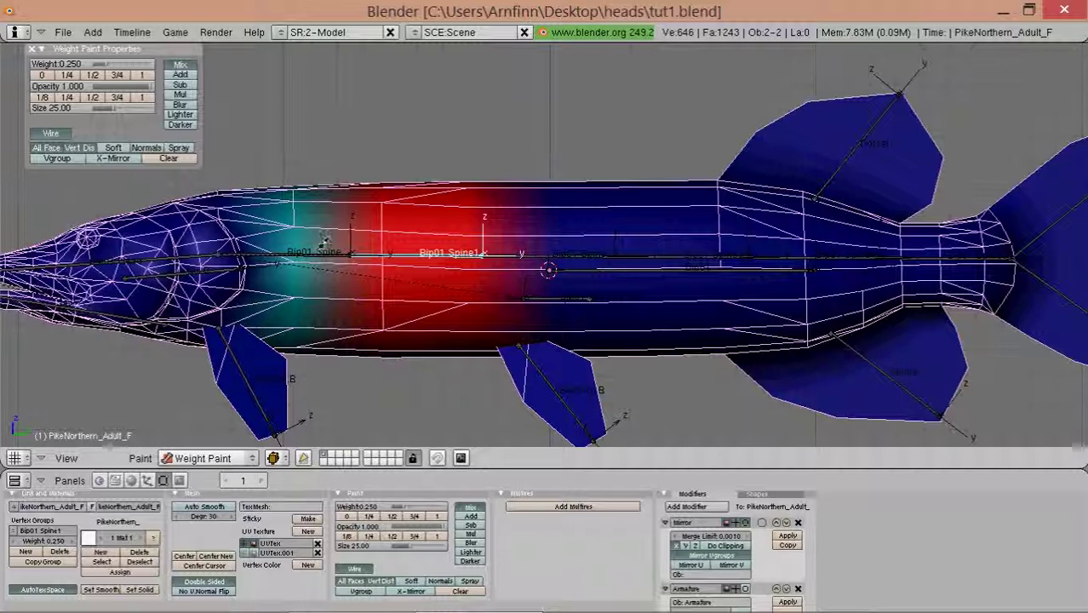
pyautogui.moveTo(558, 305); pyautogui.dragTo(560, 166)
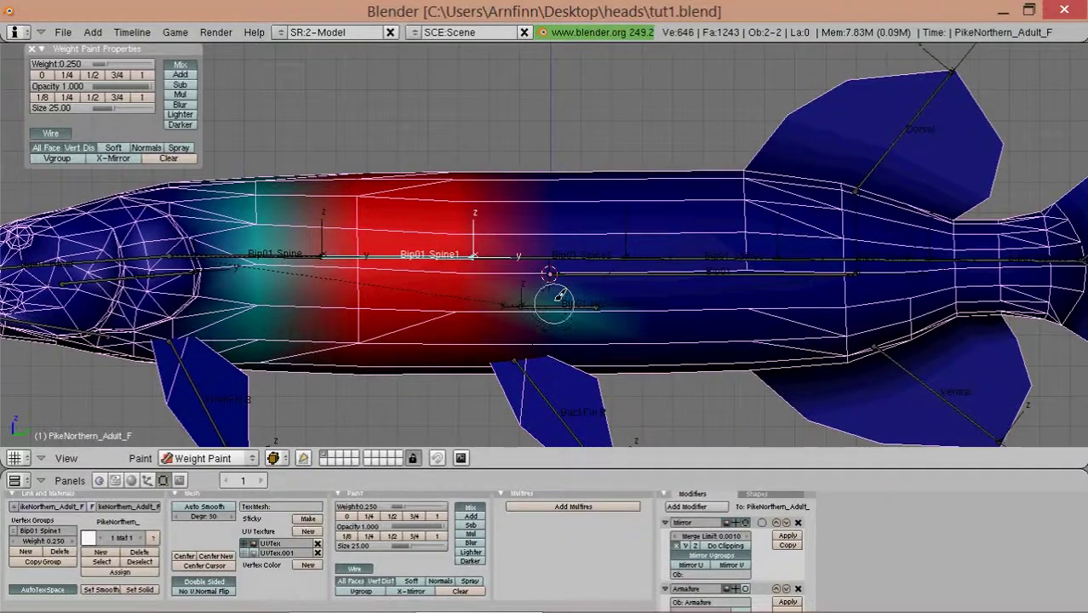
pyautogui.scroll(1, 562, 170)
pyautogui.moveTo(579, 308)
pyautogui.keyDown('shift'); pyautogui.mouseDown(button='middle')
pyautogui.moveTo(540, 188)
pyautogui.moveTo(548, 218)
pyautogui.moveTo(441, 194)
pyautogui.mouseUp(button='middle'); pyautogui.keyUp('shift')
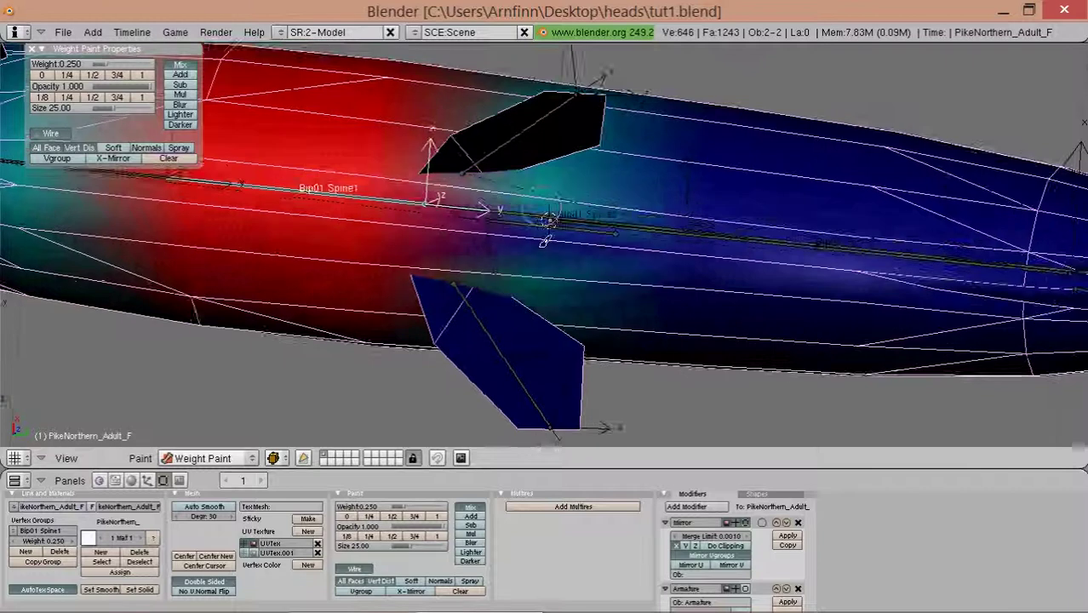
pyautogui.moveTo(441, 194); pyautogui.dragTo(426, 209)
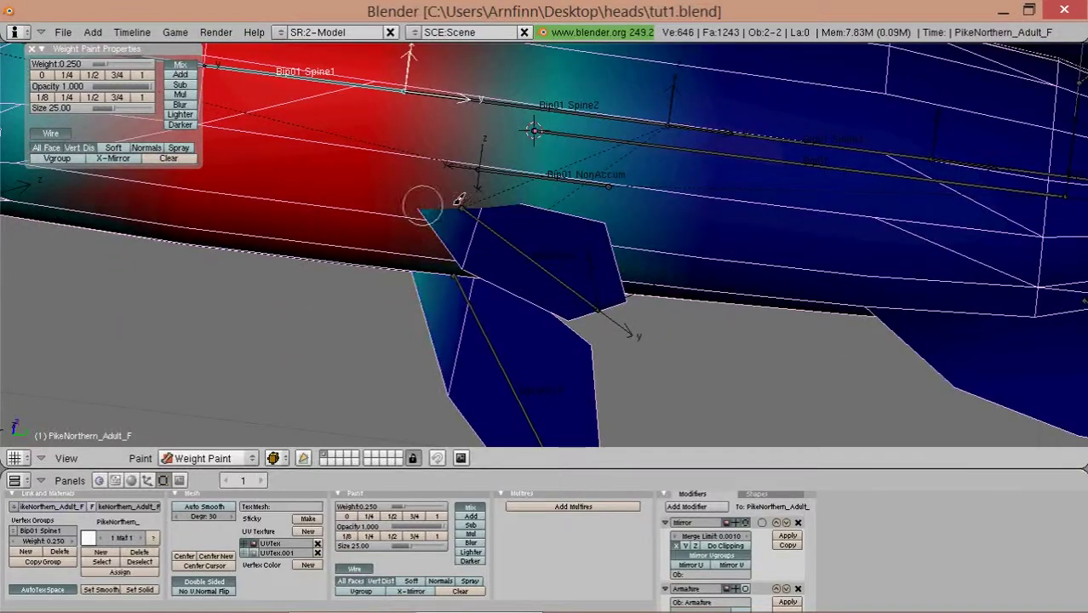
pyautogui.moveTo(425, 209); pyautogui.dragTo(539, 198, button='middle')
pyautogui.scroll(-4, 539, 198)
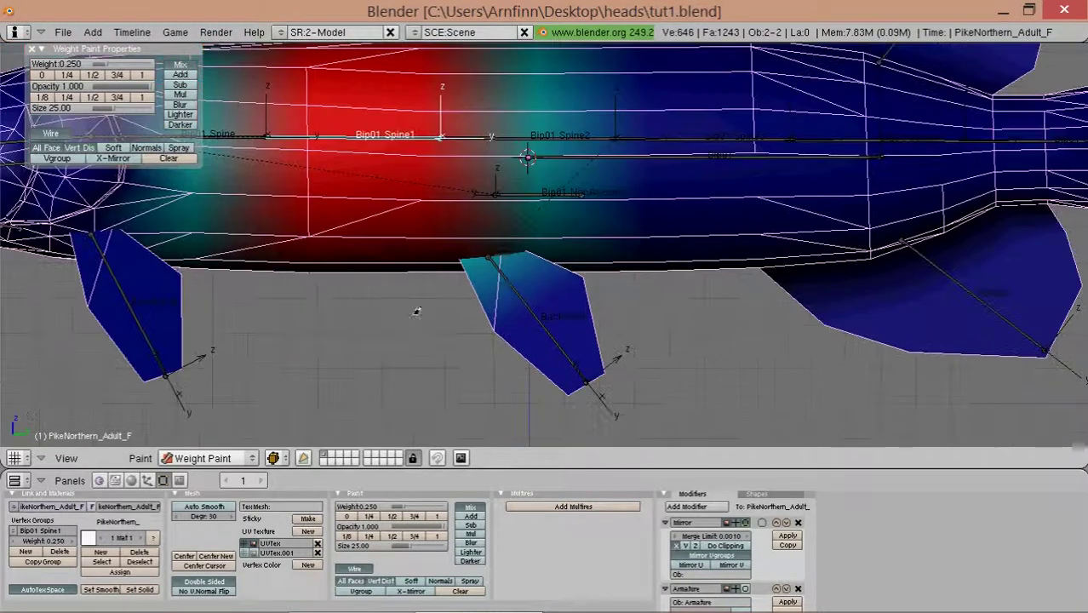
pyautogui.scroll(-2, 494, 245)
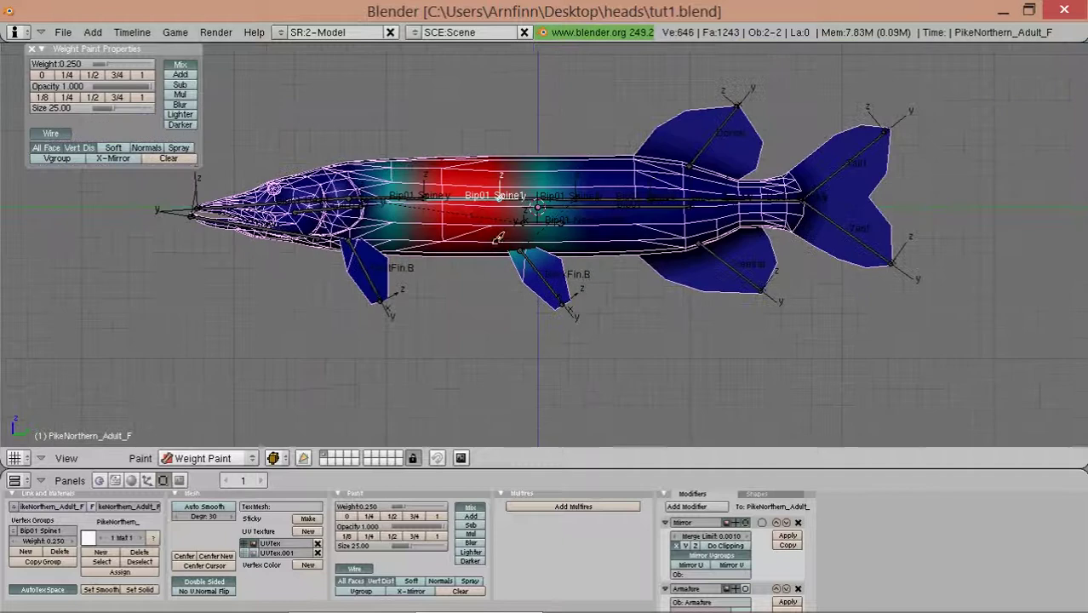
# - After a quick test bend, paint a low-weight Bip01 Spine band down the front body
pyautogui.press('r')
pyautogui.press('Escape')
pyautogui.scroll(1, 458, 223)
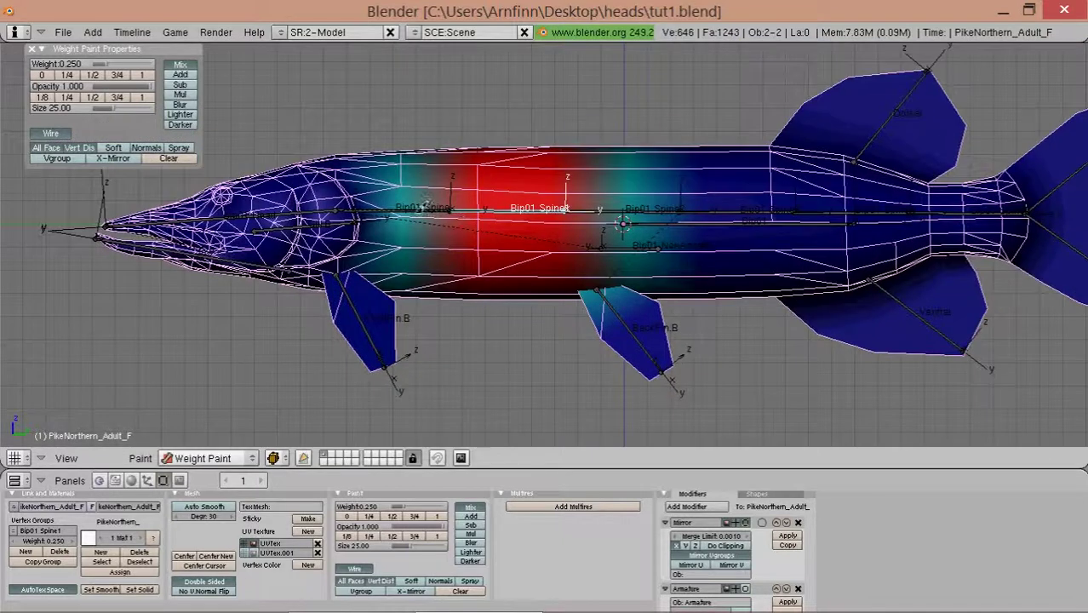
pyautogui.rightClick(425, 207)
pyautogui.scroll(2, 426, 207)
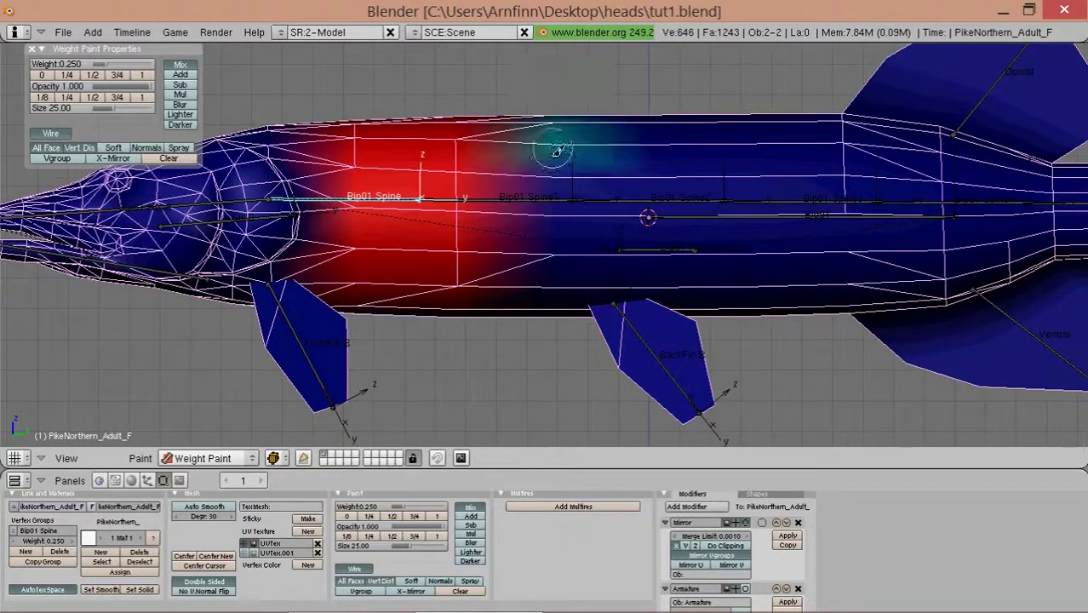
pyautogui.moveTo(556, 150); pyautogui.dragTo(553, 294)
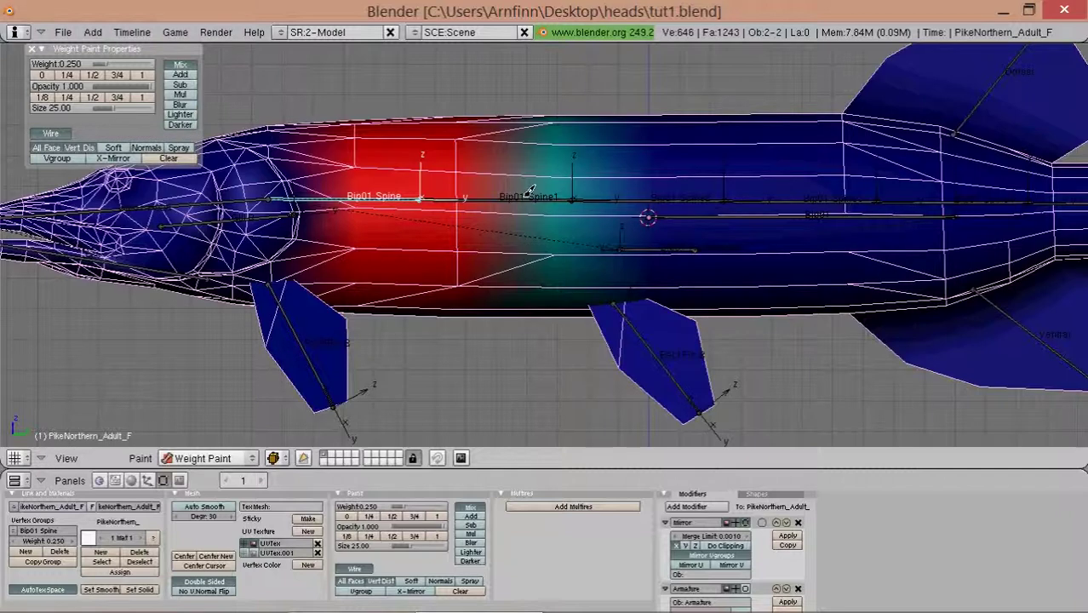
# - Test-bend Bip01 Spine1 twice, check the mesh in Edit Mode, and return to Weight Paint
pyautogui.rightClick(529, 189)
pyautogui.press('r')
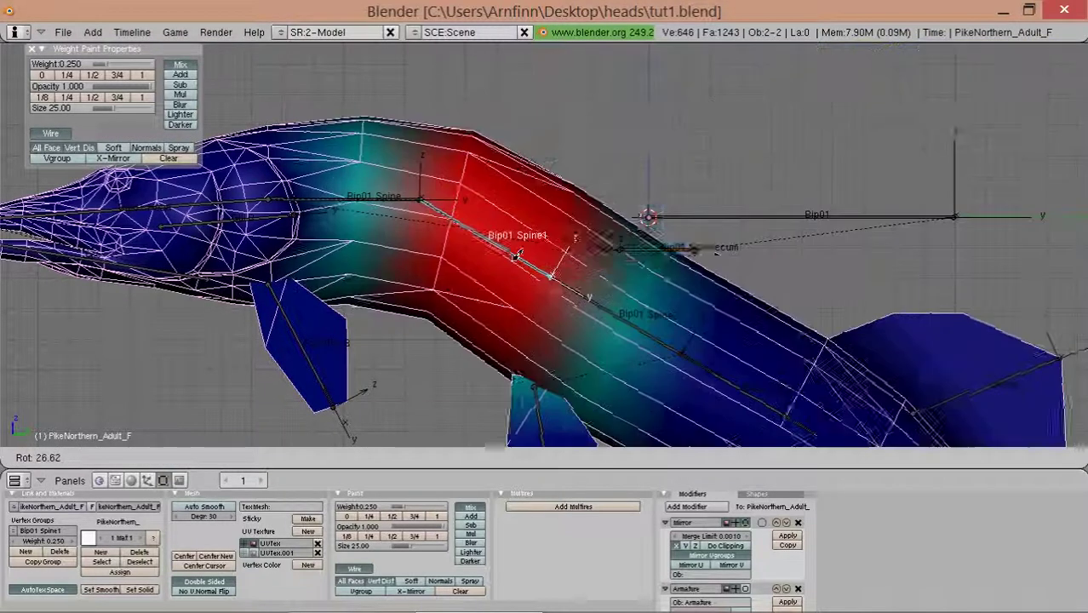
pyautogui.press('Escape')
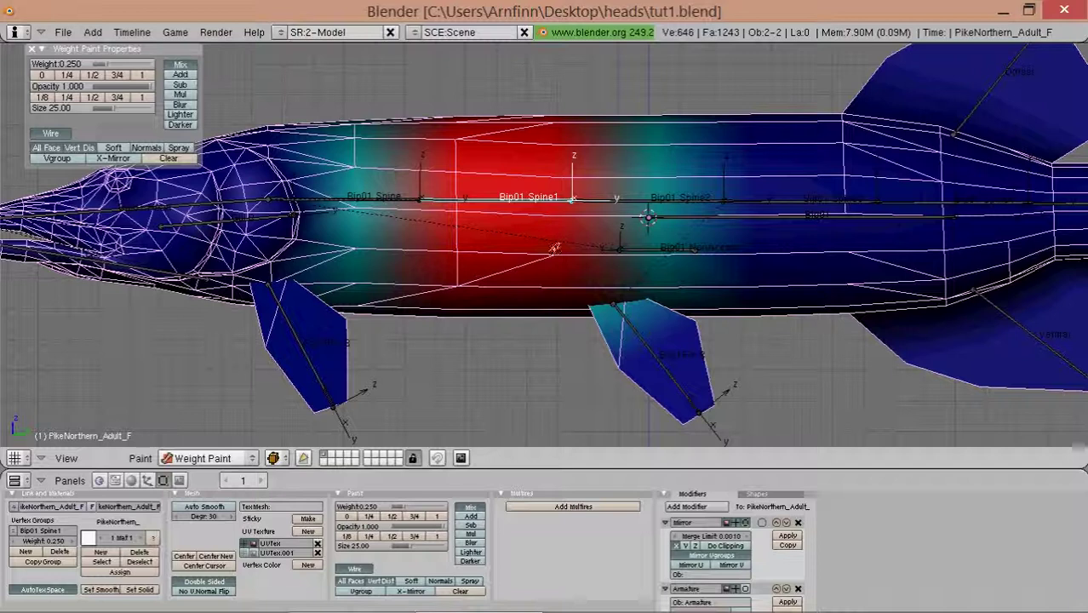
pyautogui.press('r')
pyautogui.press('Escape')
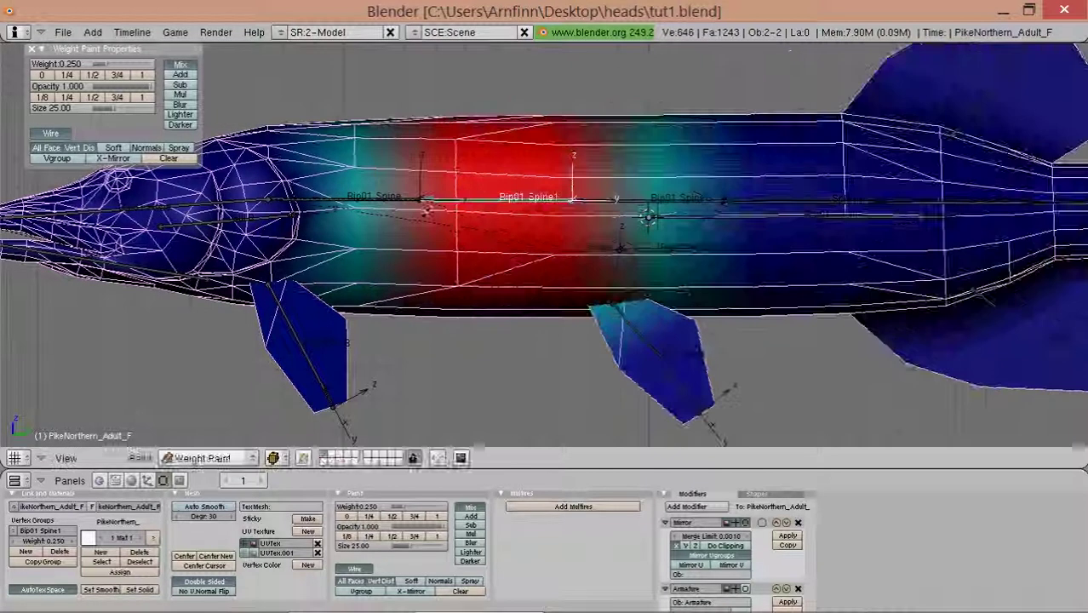
pyautogui.press('Tab')
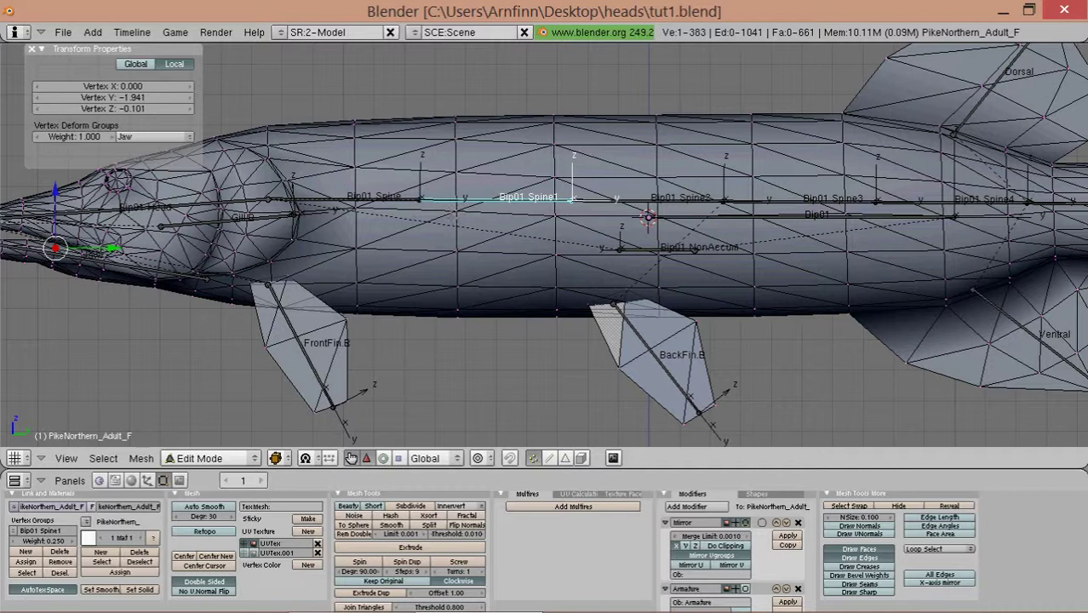
pyautogui.scroll(-1, 544, 244)
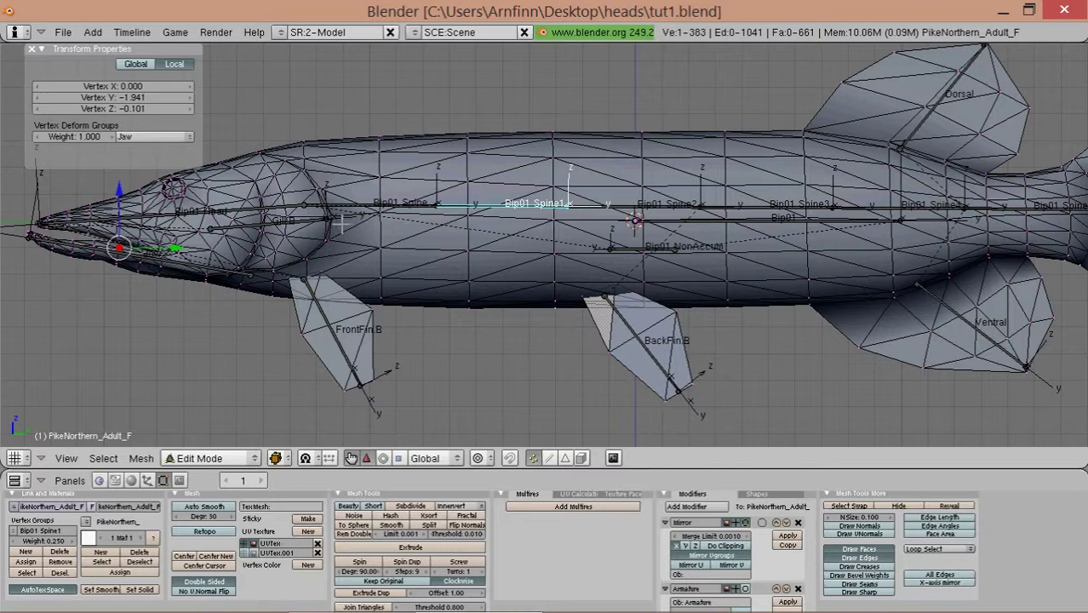
pyautogui.hotkey('ctrl', 'Tab')
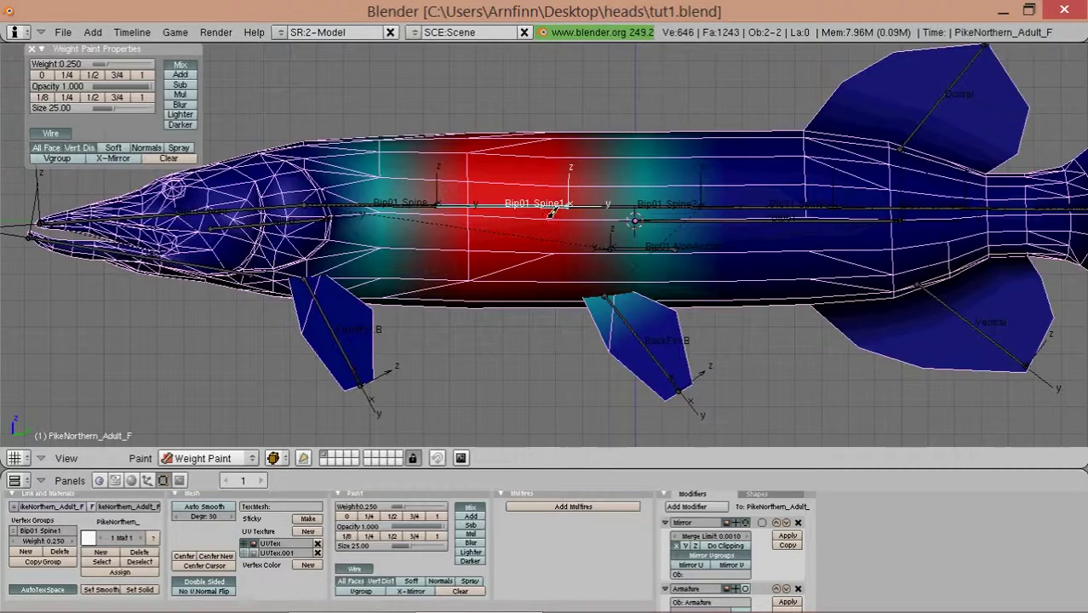
# - Select Bip01 Spine2's weights and paint a lower-weight band across the mid-body
pyautogui.keyDown('shift'); pyautogui.moveTo(552, 213); pyautogui.dragTo(482, 235, button='middle'); pyautogui.keyUp('shift')
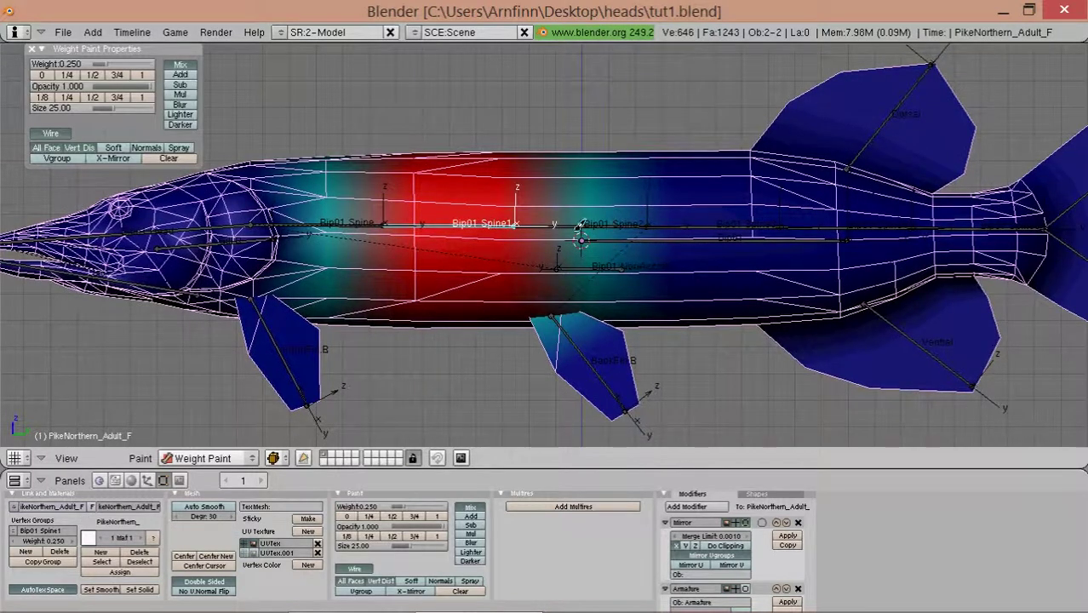
pyautogui.keyDown('shift'); pyautogui.moveTo(827, 220); pyautogui.dragTo(672, 234, button='middle'); pyautogui.keyUp('shift')
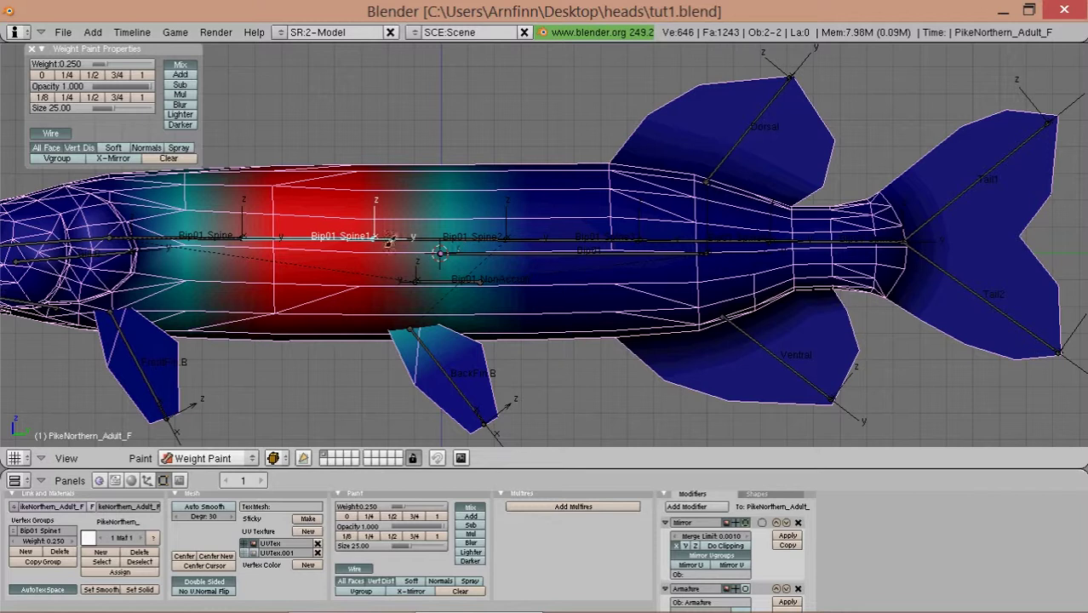
pyautogui.rightClick(434, 230)
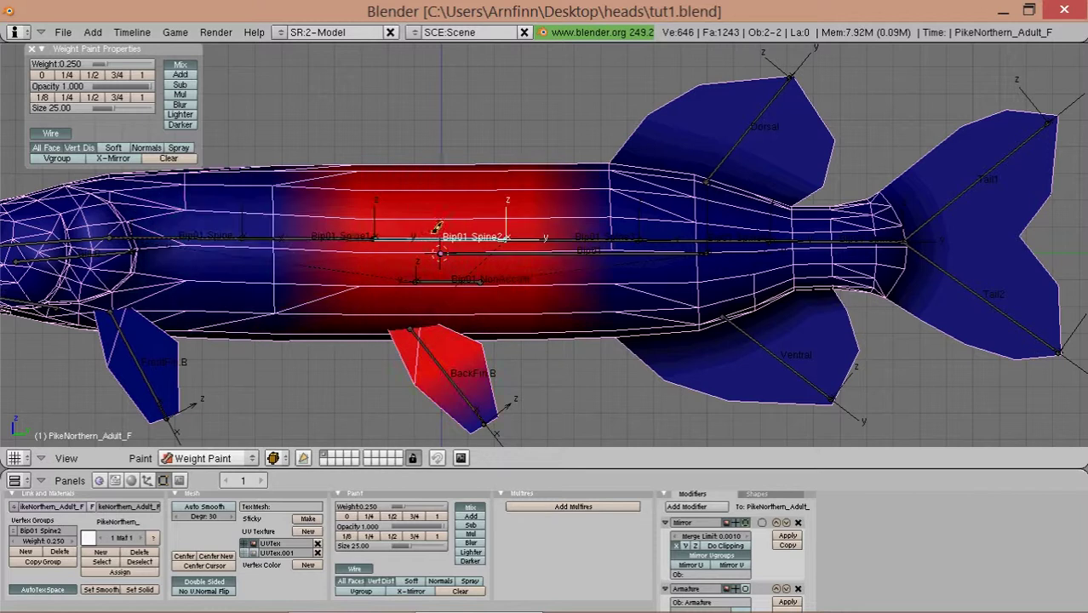
pyautogui.rightClick(363, 235)
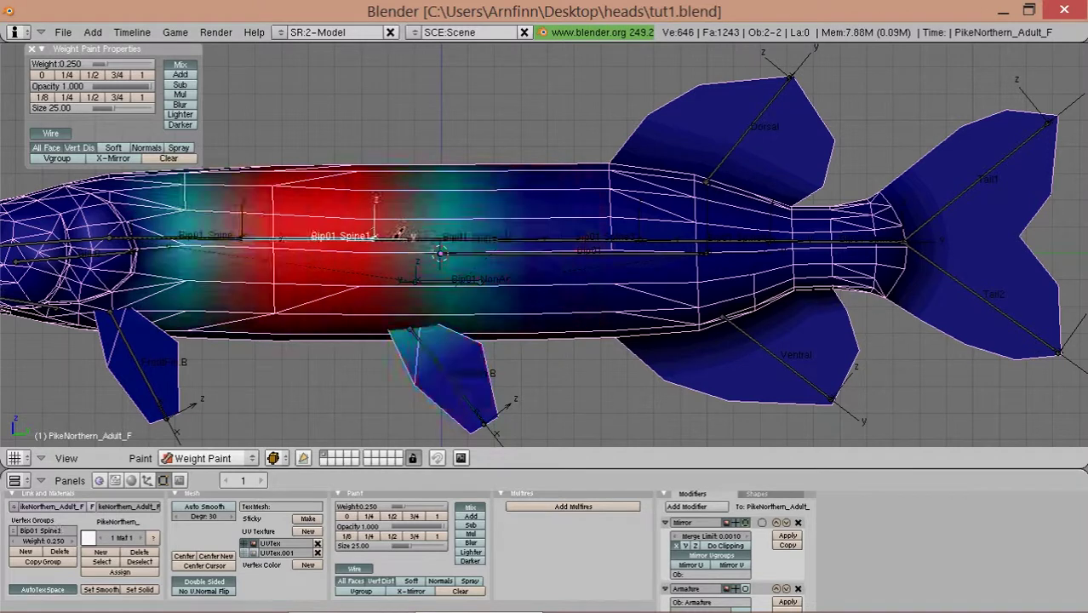
pyautogui.rightClick(416, 233)
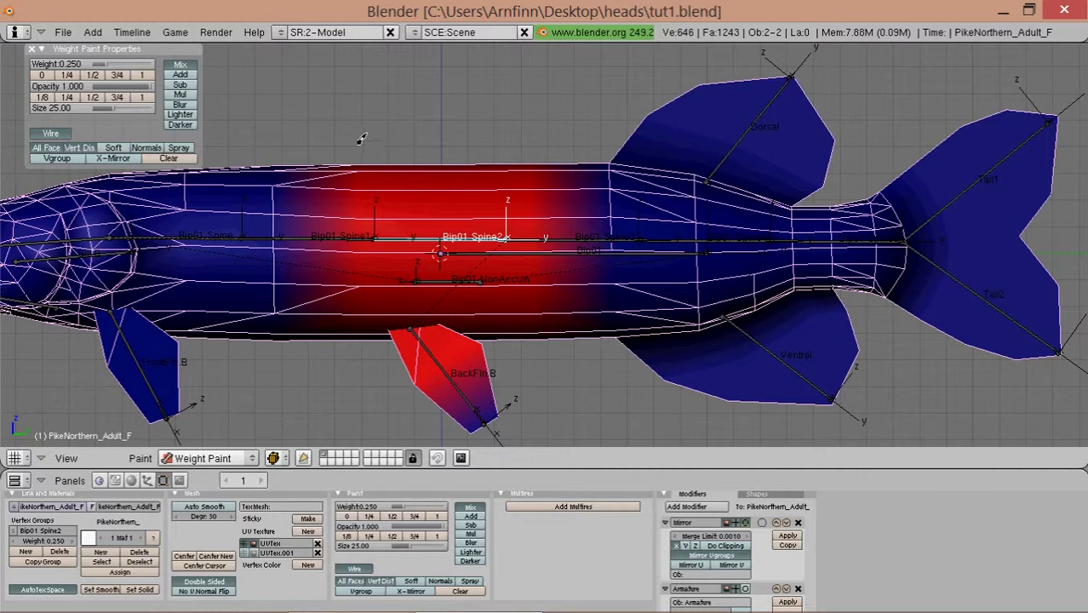
pyautogui.moveTo(361, 139); pyautogui.dragTo(356, 323)
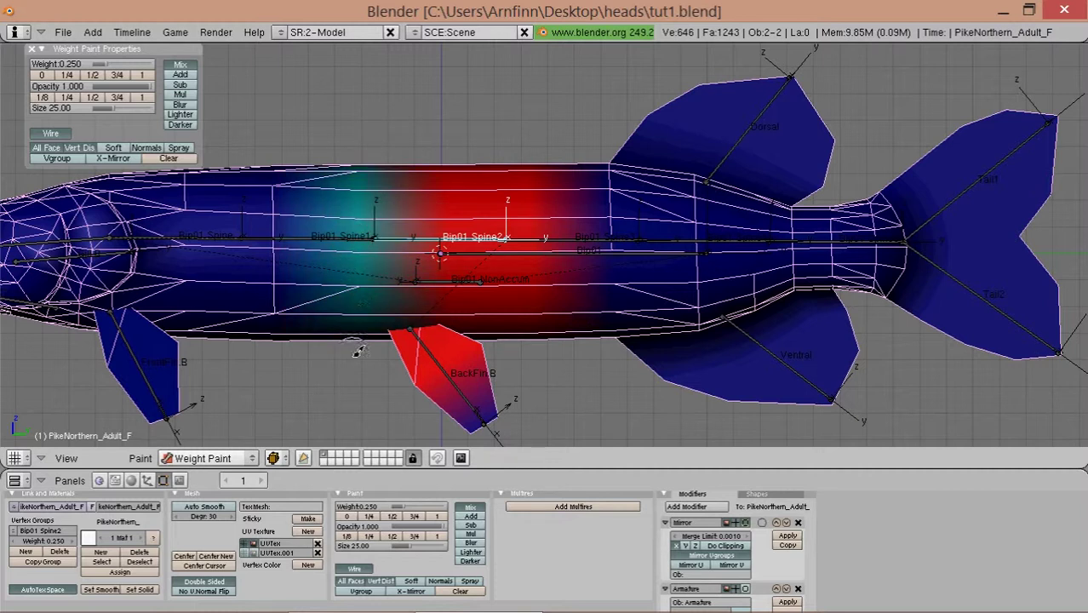
# - Test-bend Spine2, compare with Spine1, and paint a low-weight patch over the front body
pyautogui.rightClick(372, 235)
pyautogui.rightClick(427, 235)
pyautogui.press('r')
pyautogui.rightClick(454, 219)
pyautogui.rightClick(372, 220)
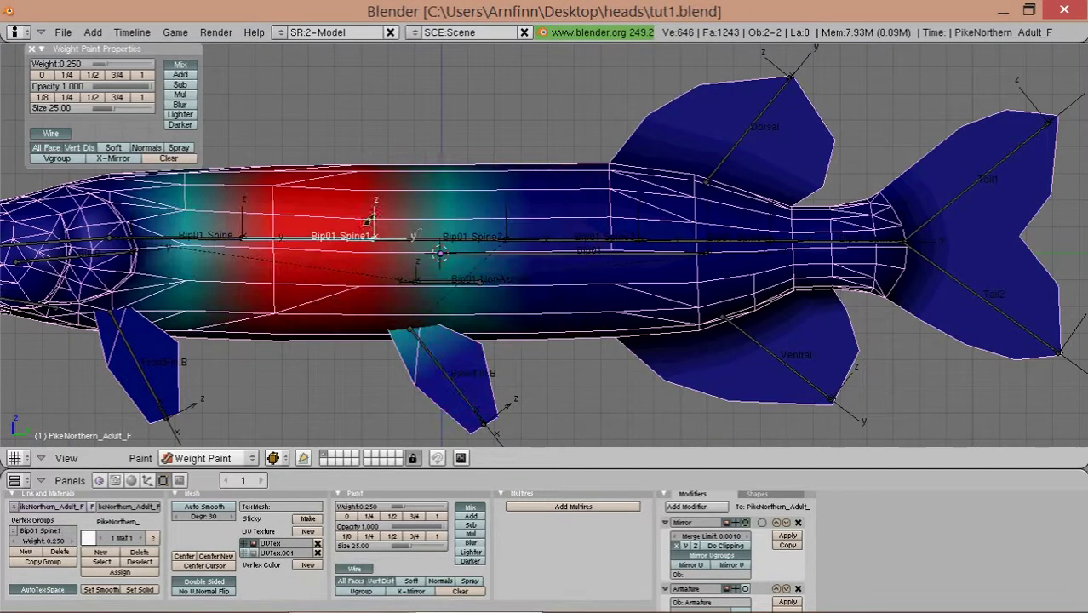
pyautogui.rightClick(415, 235)
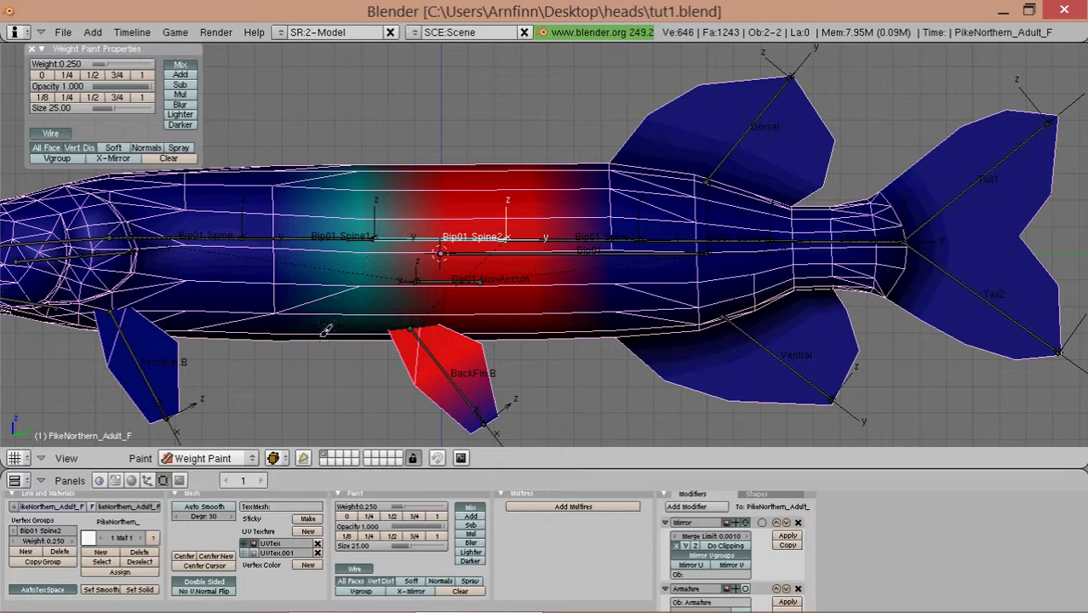
pyautogui.moveTo(292, 335); pyautogui.dragTo(282, 108)
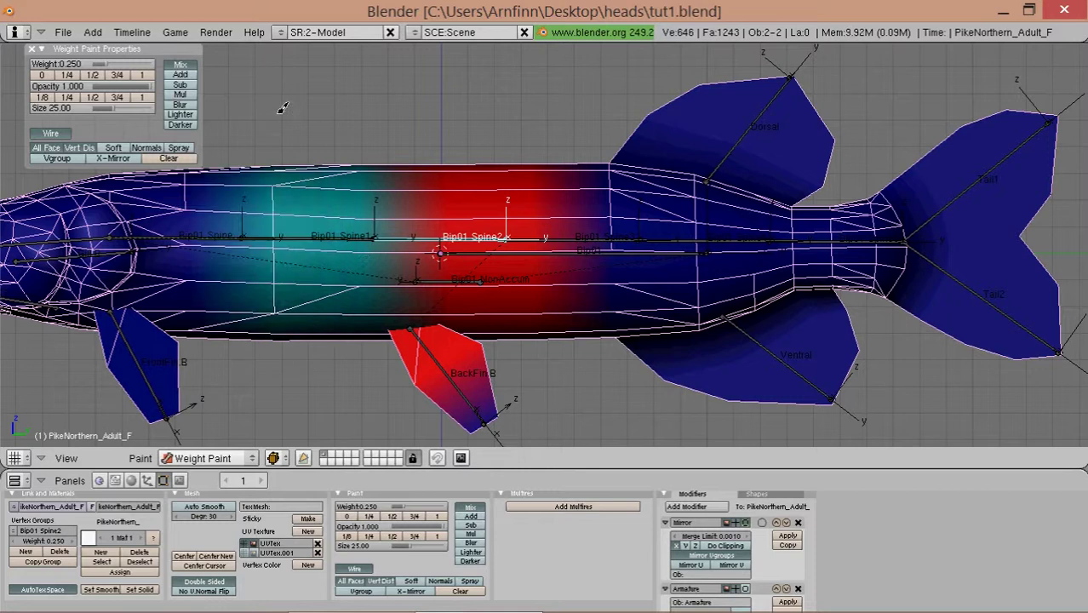
# - Using weights 0.5 then 1.0, paint the mid-body to full Spine2 weight, testing the bend
pyautogui.click(391, 516)
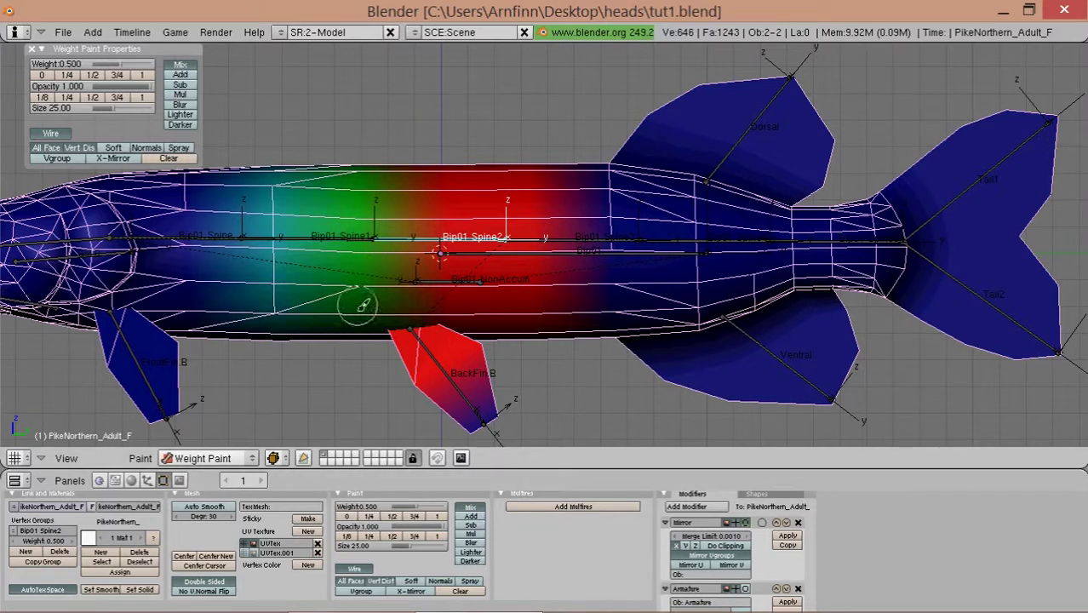
pyautogui.press('r')
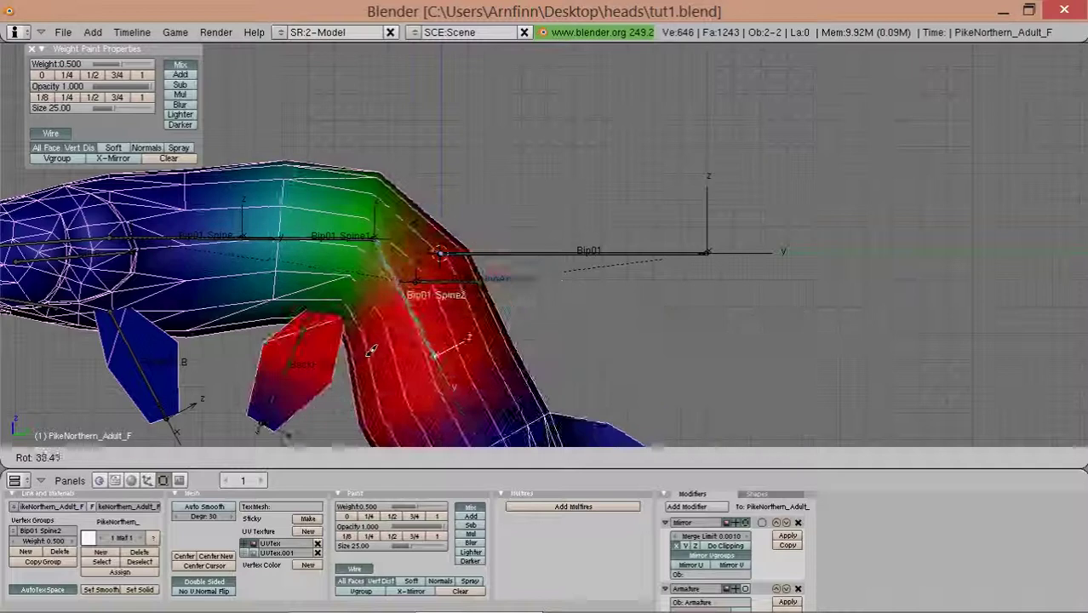
pyautogui.press('Escape')
pyautogui.click(437, 516)
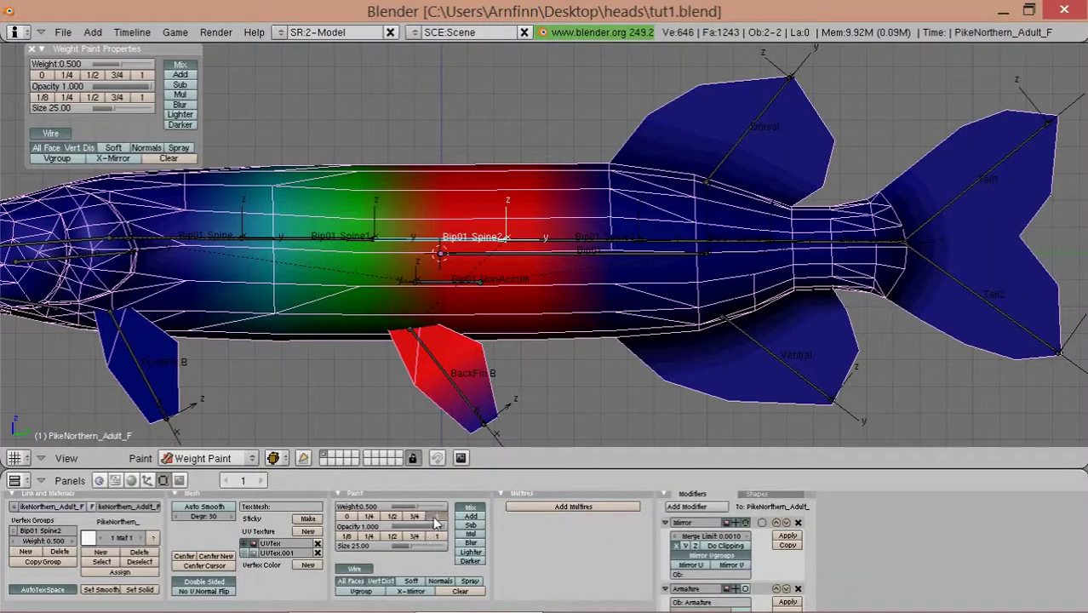
pyautogui.moveTo(373, 169); pyautogui.dragTo(366, 260)
pyautogui.press('r')
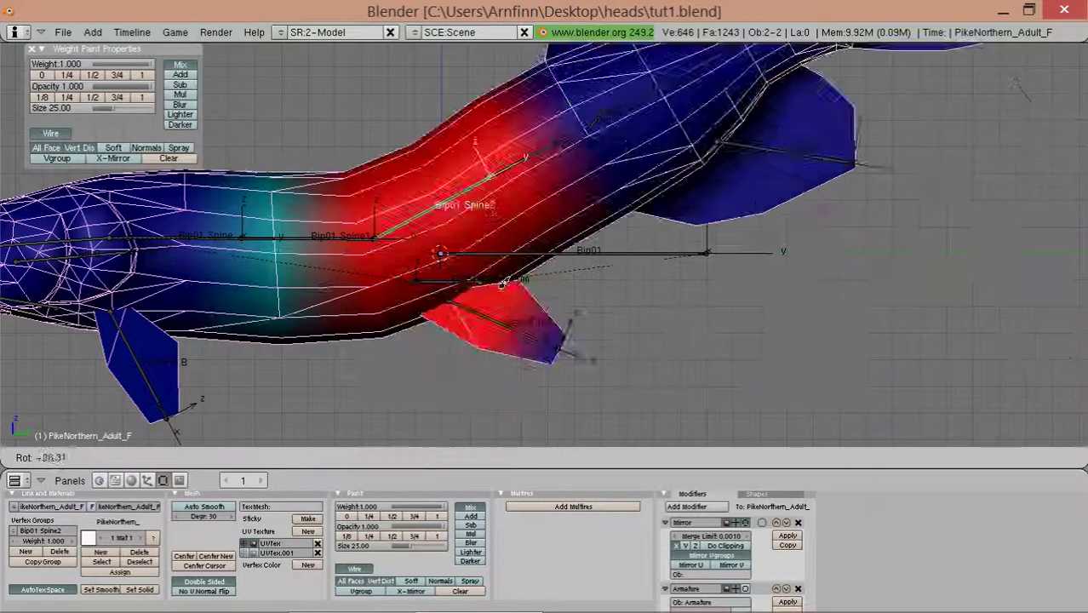
pyautogui.press('Escape')
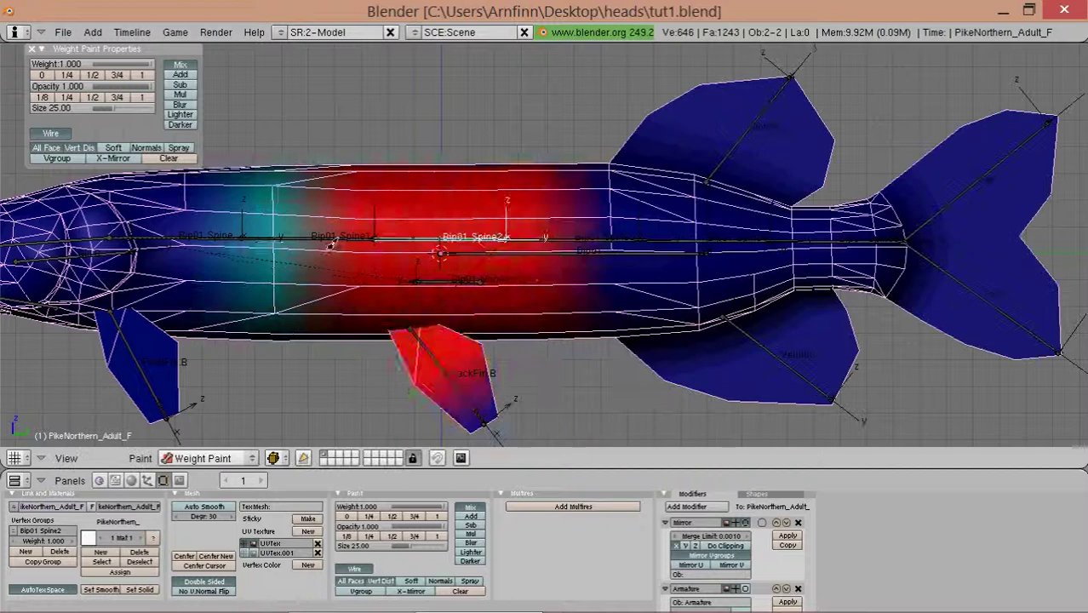
# - Test-bend the Spine1 and Spine2 bones to check the blended deformation
pyautogui.rightClick(339, 236)
pyautogui.press('r')
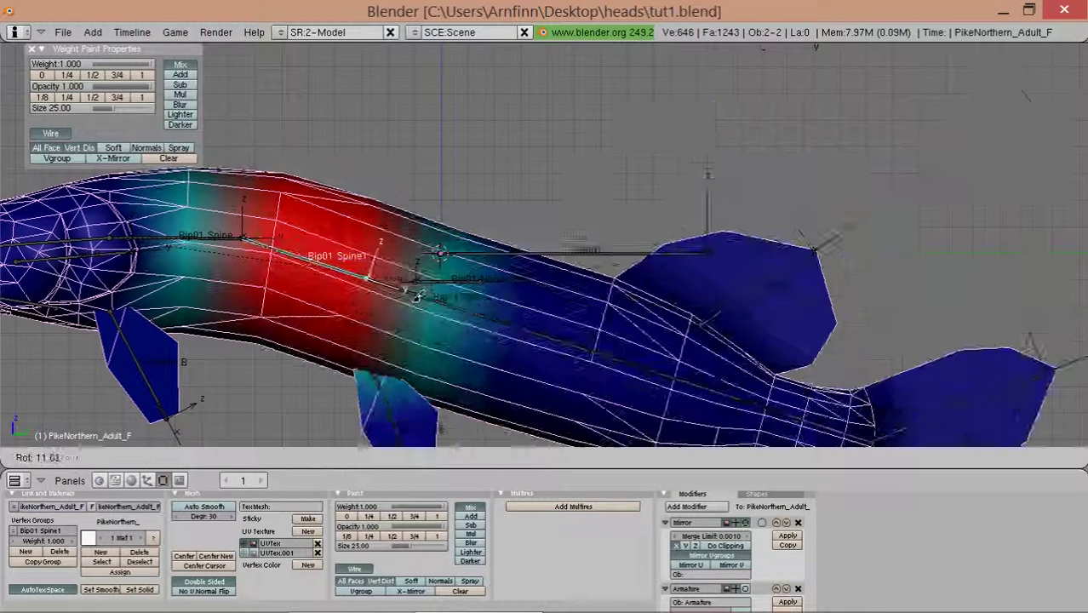
pyautogui.press('Escape')
pyautogui.rightClick(502, 237)
pyautogui.press('r')
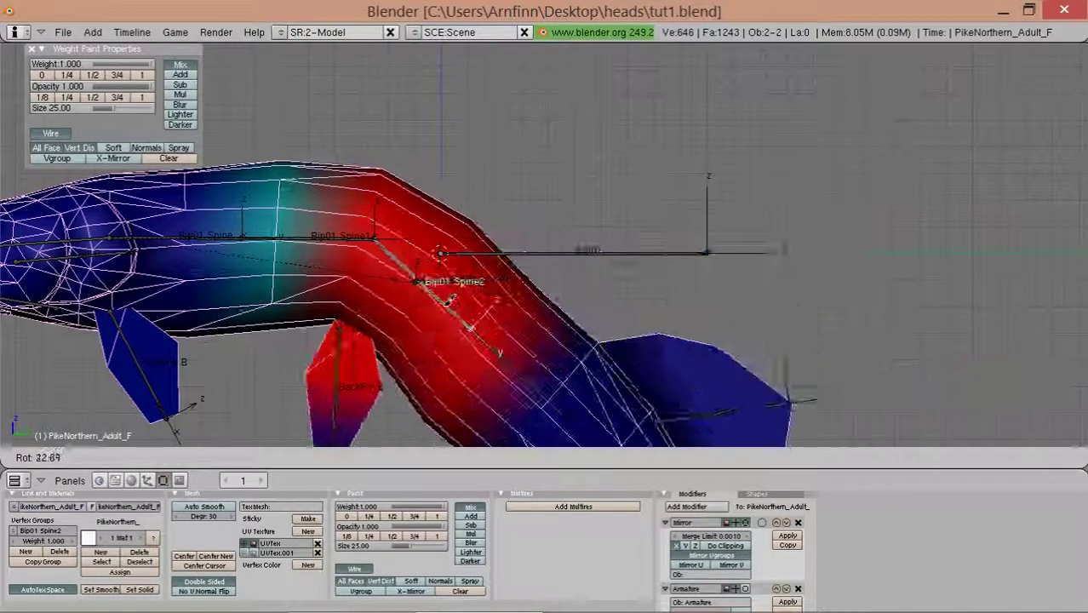
pyautogui.press('Escape')
# - Paint a 0.25-weight area just behind Spine2's region
pyautogui.keyDown('shift'); pyautogui.moveTo(547, 235); pyautogui.dragTo(465, 221, button='middle'); pyautogui.keyUp('shift')
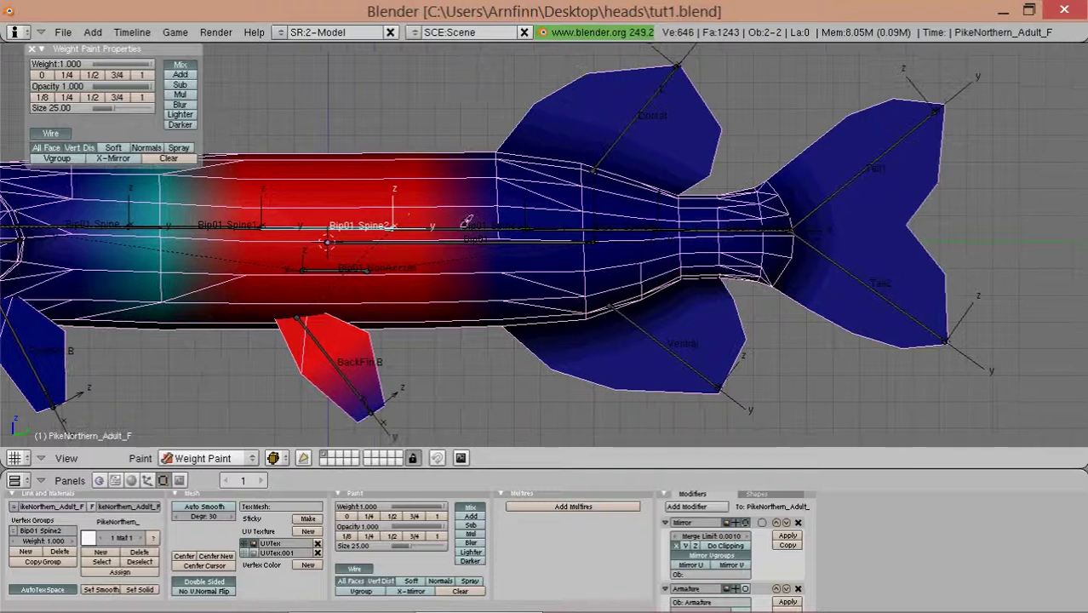
pyautogui.click(369, 516)
pyautogui.moveTo(421, 155); pyautogui.dragTo(415, 294)
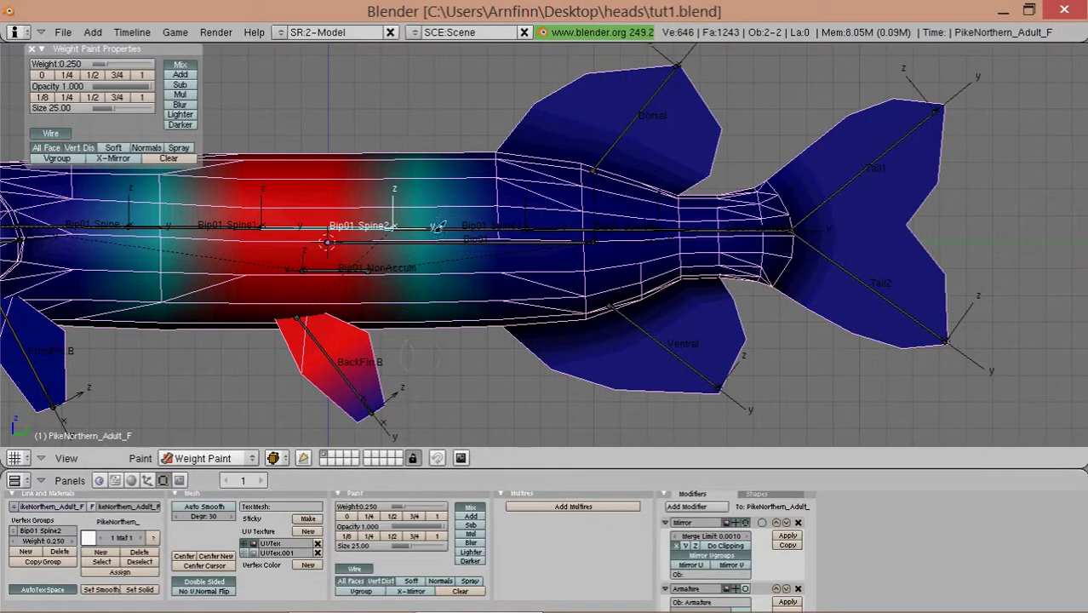
pyautogui.rightClick(447, 223)
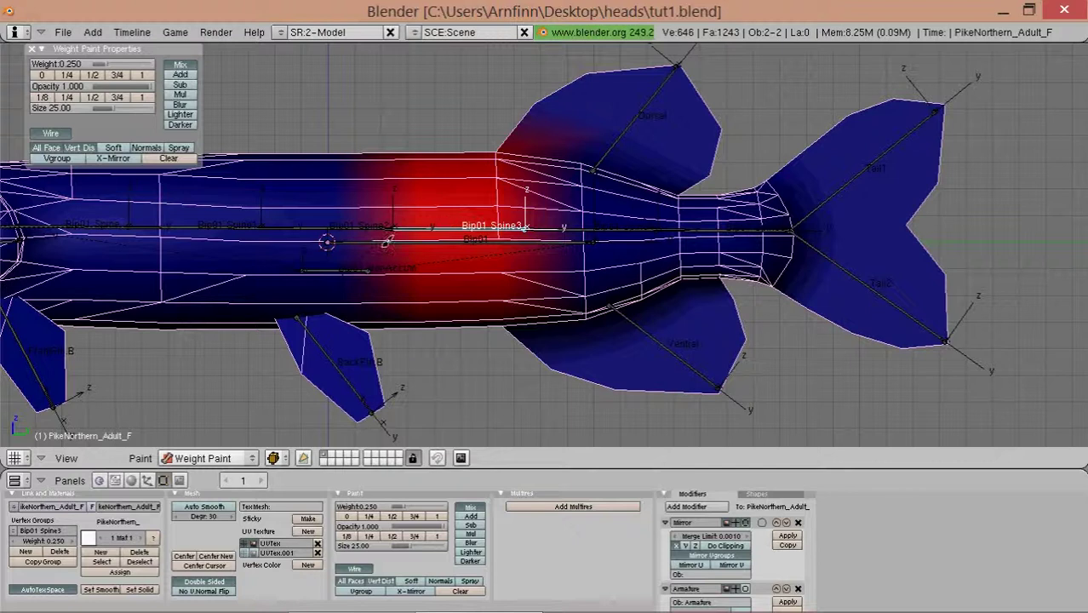
# - Test-bend Bip01 Spine3 and paint low weight over the spine area
pyautogui.press('r')
pyautogui.rightClick(338, 221)
pyautogui.moveTo(340, 294); pyautogui.dragTo(337, 133)
pyautogui.scroll(3, 386, 136)
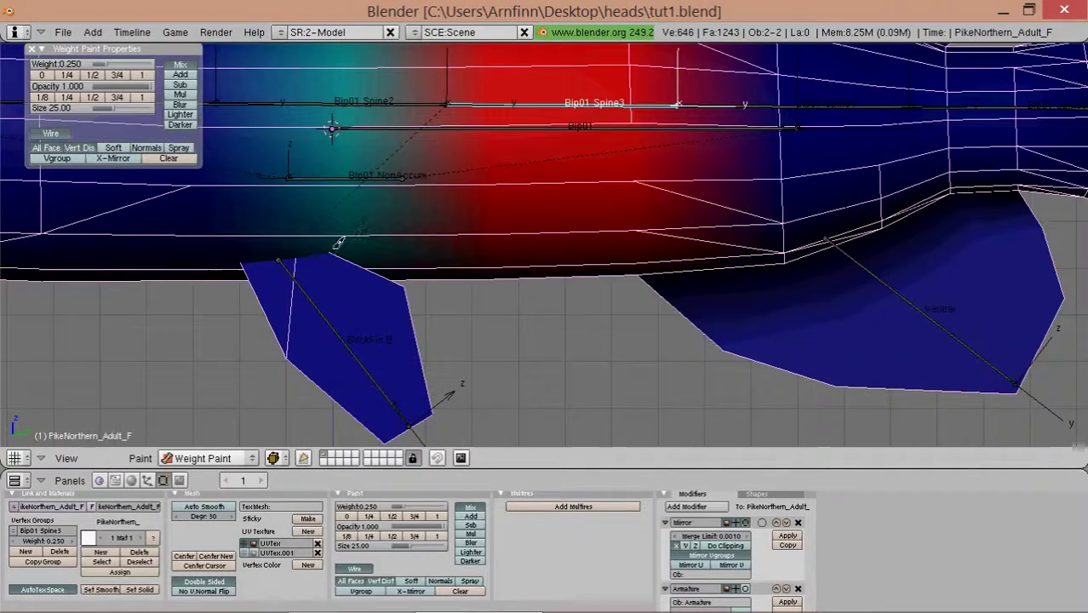
pyautogui.moveTo(343, 232)
pyautogui.mouseDown(button='middle')
pyautogui.moveTo(369, 223)
pyautogui.moveTo(360, 141)
pyautogui.moveTo(381, 155)
pyautogui.moveTo(545, 124)
pyautogui.moveTo(478, 220)
pyautogui.moveTo(485, 231)
pyautogui.moveTo(467, 226)
pyautogui.moveTo(490, 248)
pyautogui.moveTo(544, 252)
pyautogui.moveTo(545, 305)
pyautogui.moveTo(556, 275)
pyautogui.mouseUp(button='middle')
# - Paint low Spine3 weight onto the ventral and dorsal fins
pyautogui.scroll(-2, 544, 252)
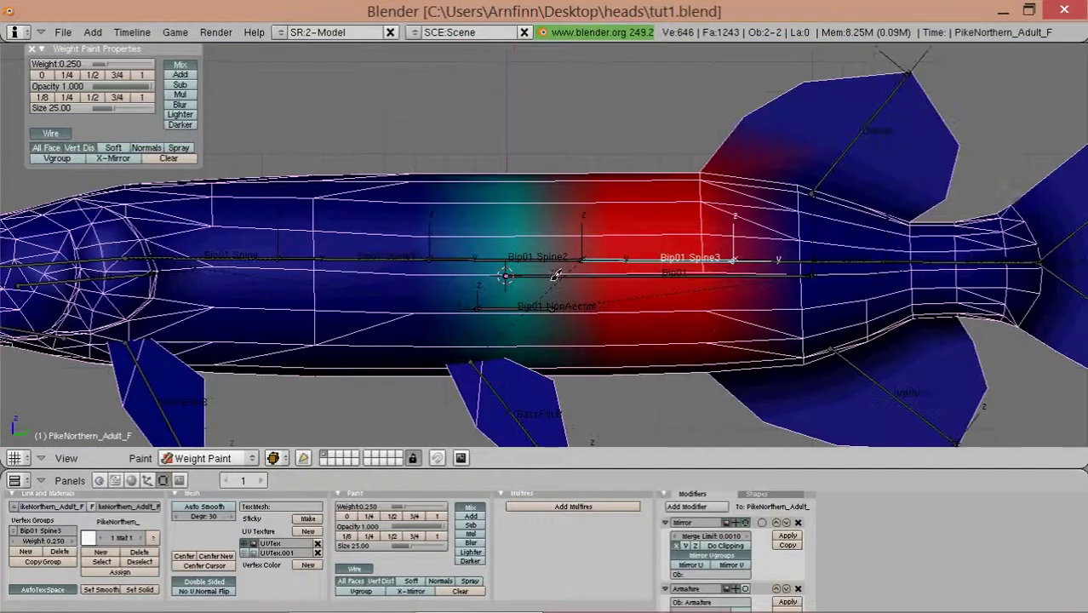
pyautogui.keyDown('shift'); pyautogui.moveTo(791, 186); pyautogui.dragTo(626, 154, button='middle'); pyautogui.keyUp('shift')
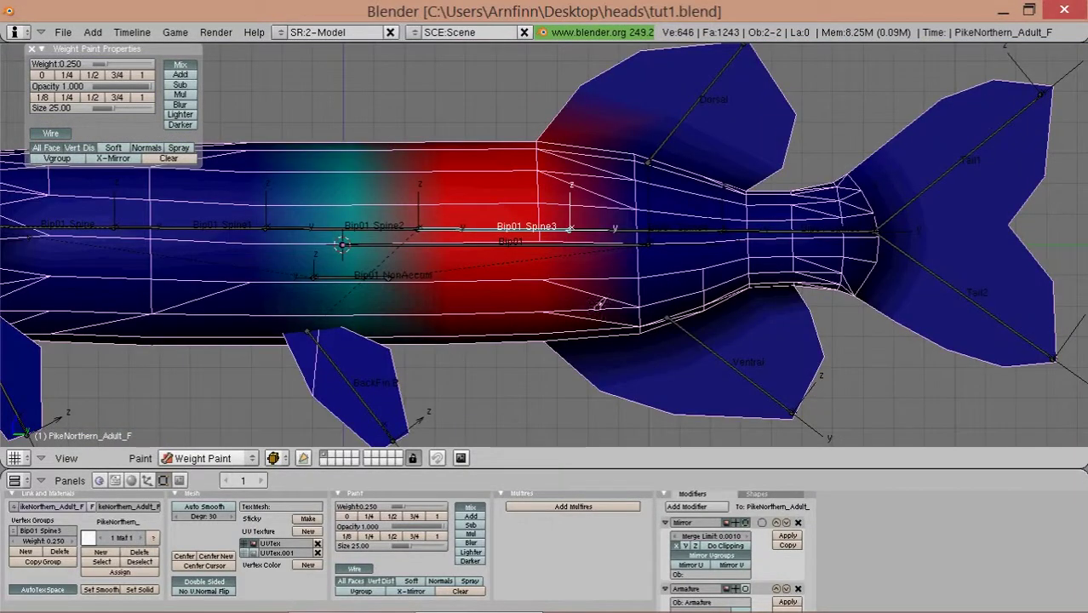
pyautogui.scroll(1, 608, 372)
pyautogui.moveTo(609, 400)
pyautogui.mouseDown()
pyautogui.moveTo(676, 394)
pyautogui.moveTo(651, 365)
pyautogui.moveTo(656, 142)
pyautogui.mouseUp()
pyautogui.keyDown('shift'); pyautogui.moveTo(655, 142); pyautogui.dragTo(707, 177, button='middle'); pyautogui.keyUp('shift')
pyautogui.moveTo(647, 137)
pyautogui.mouseDown()
pyautogui.moveTo(608, 114)
pyautogui.moveTo(562, 115)
pyautogui.mouseUp()
pyautogui.moveTo(682, 426)
pyautogui.keyDown('shift'); pyautogui.mouseDown(button='middle')
pyautogui.moveTo(601, 286)
pyautogui.moveTo(575, 315)
pyautogui.mouseUp(button='middle'); pyautogui.keyUp('shift')
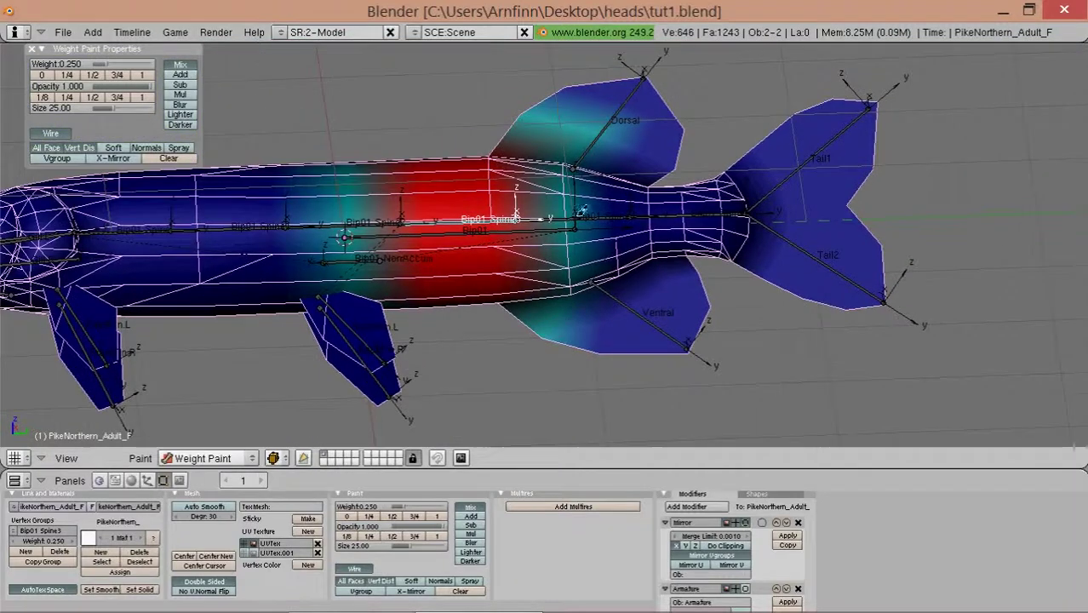
pyautogui.moveTo(581, 210); pyautogui.dragTo(511, 230, button='middle')
pyautogui.scroll(2, 511, 230)
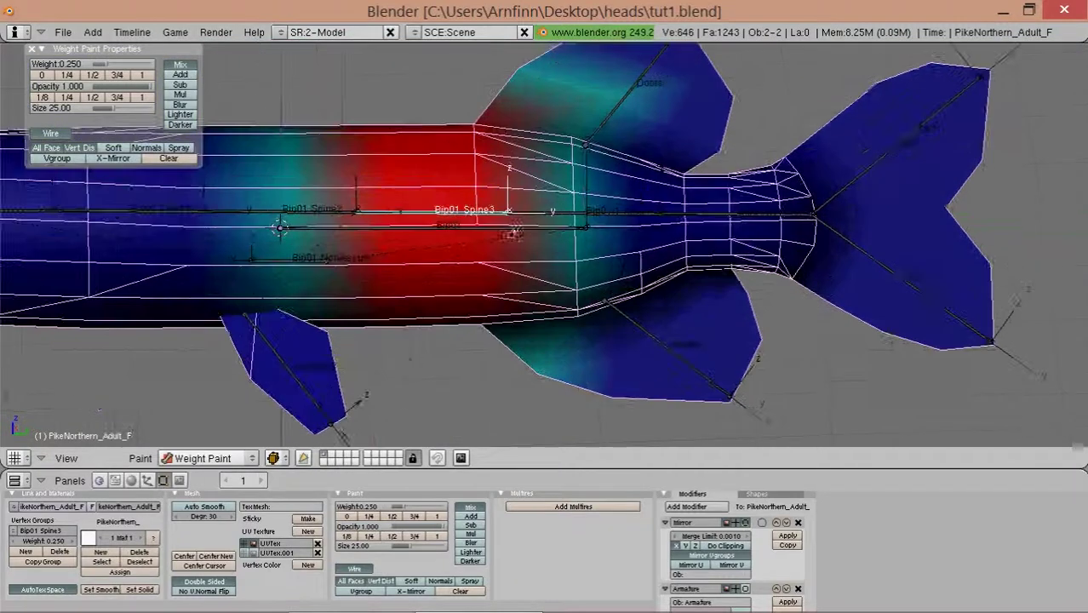
# - Blur the Spine3 weights along the dorsal fin's upper edge, then switch the brush back to Mix
pyautogui.click(470, 542)
pyautogui.scroll(1, 610, 223)
pyautogui.scroll(1, 611, 223)
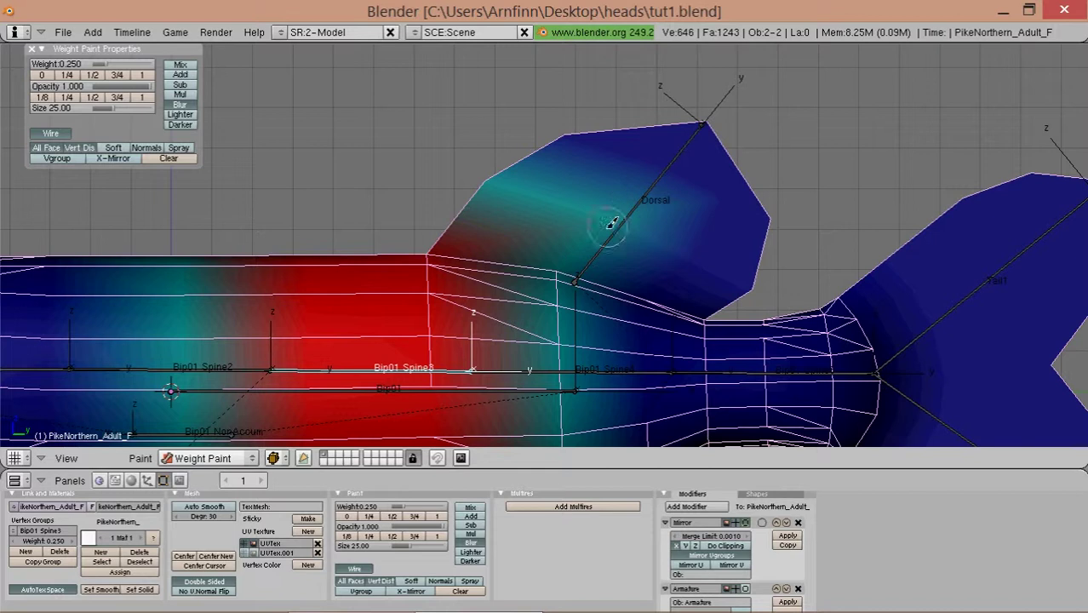
pyautogui.moveTo(654, 135); pyautogui.dragTo(671, 132)
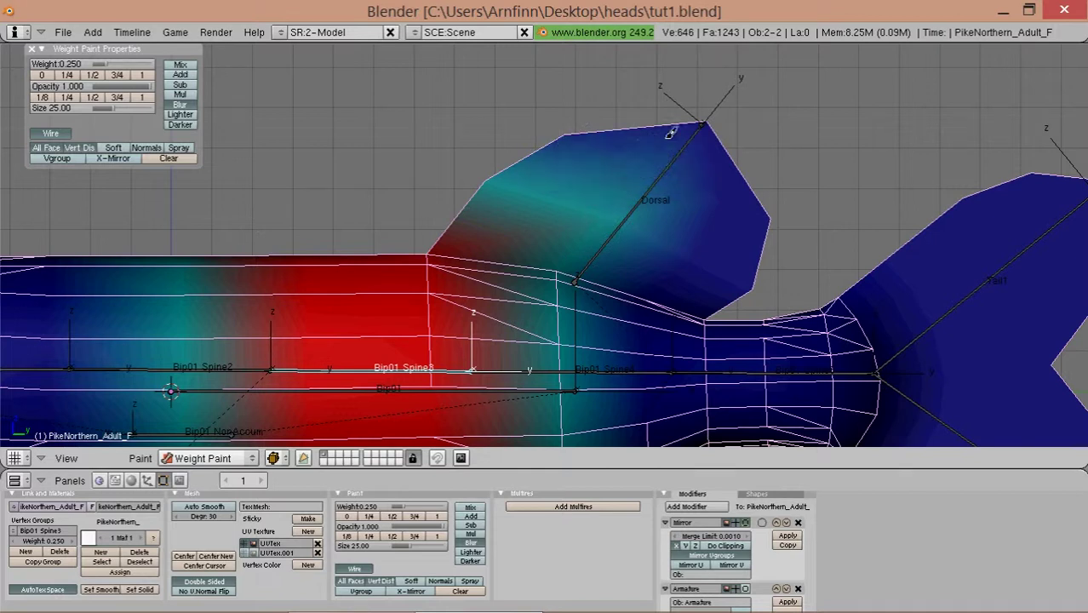
pyautogui.moveTo(556, 124); pyautogui.dragTo(604, 114)
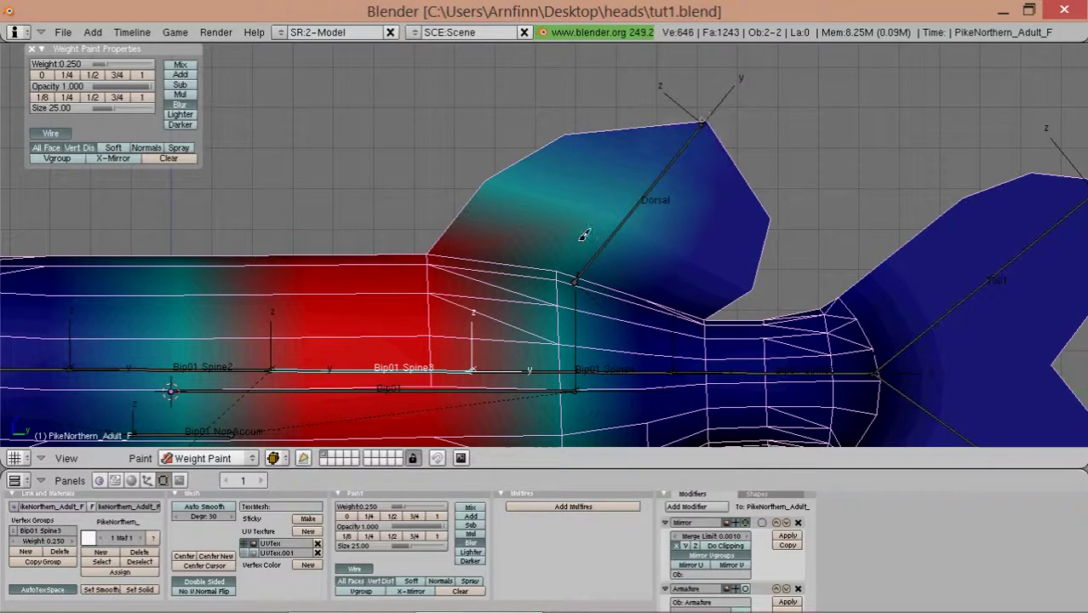
pyautogui.keyDown('shift'); pyautogui.scroll(-3, 647, 255); pyautogui.keyUp('shift')
pyautogui.keyDown('shift'); pyautogui.scroll(-3, 620, 300); pyautogui.keyUp('shift')
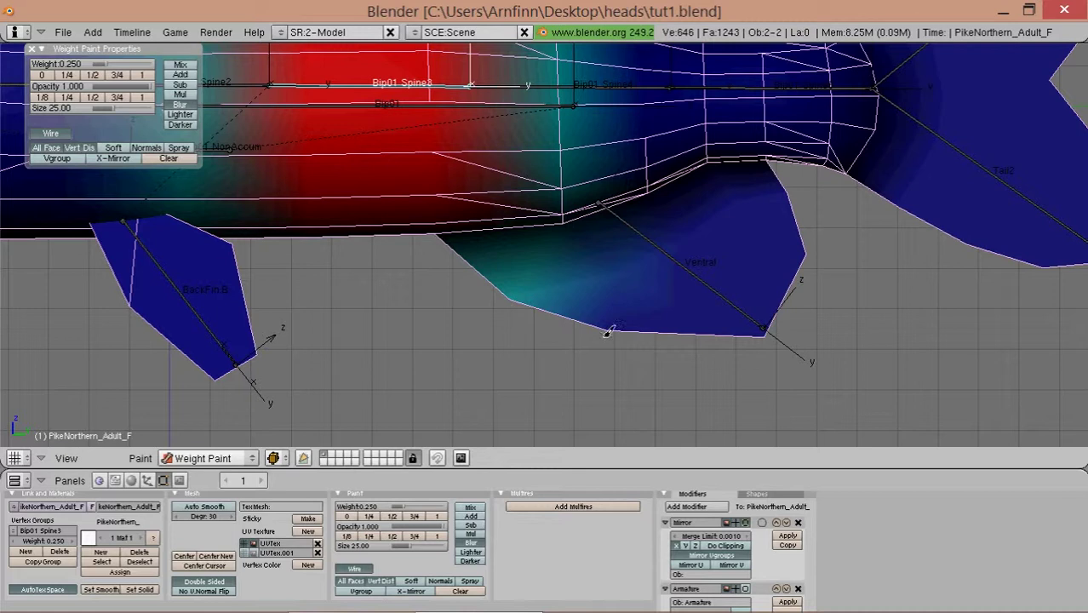
pyautogui.keyDown('shift'); pyautogui.scroll(1, 609, 333); pyautogui.keyUp('shift')
pyautogui.scroll(-1, 528, 238)
pyautogui.keyDown('shift'); pyautogui.scroll(1, 501, 196); pyautogui.keyUp('shift')
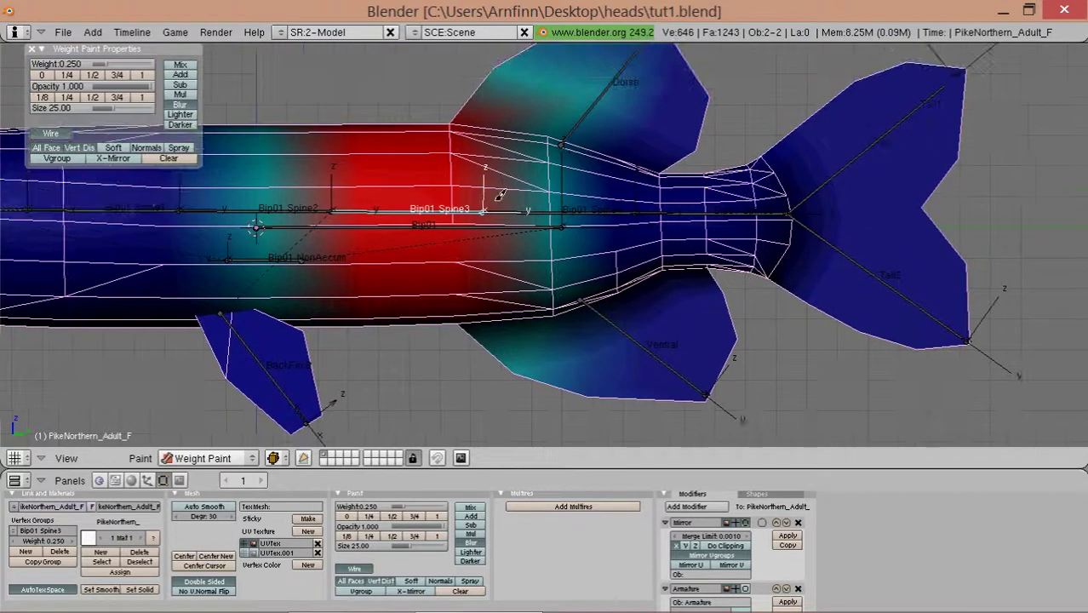
pyautogui.click(471, 508)
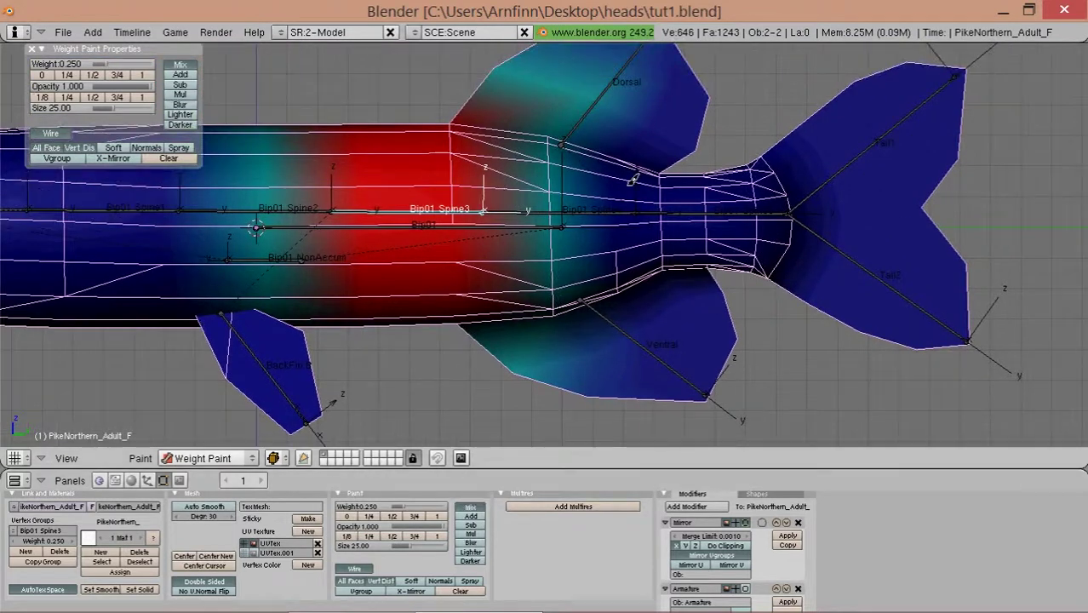
# - Make Bip01 Spine4 the active weight group
pyautogui.rightClick(563, 204)
pyautogui.keyDown('shift'); pyautogui.scroll(1, 553, 205); pyautogui.keyUp('shift')
pyautogui.keyDown('shift'); pyautogui.scroll(1, 502, 200); pyautogui.keyUp('shift')
# - Paint a low-weight band across the front of Spine4's red area and both fins
pyautogui.scroll(-1, 596, 238)
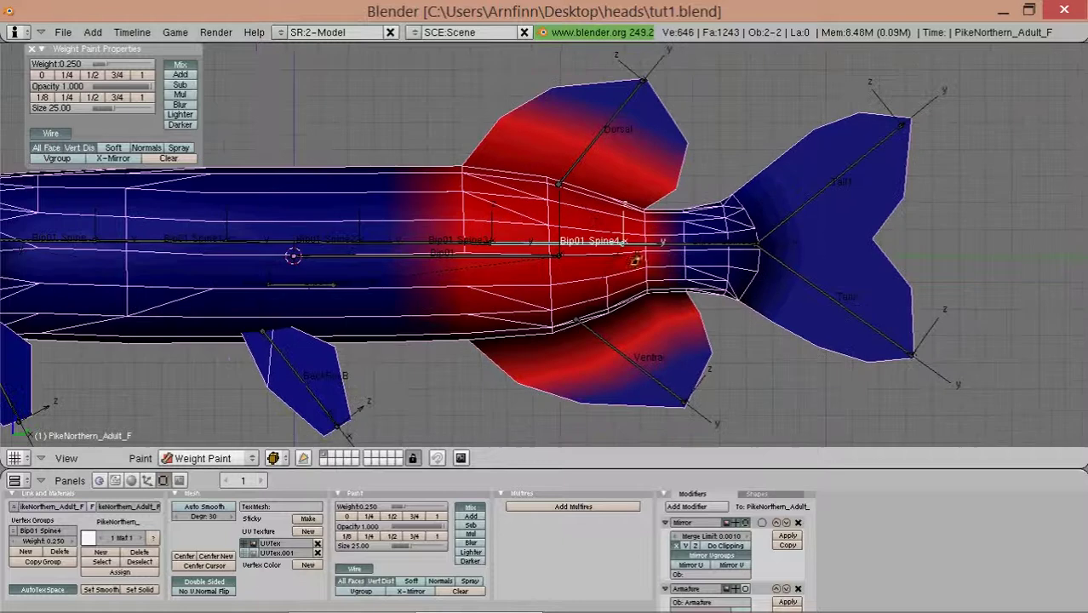
pyautogui.moveTo(460, 170)
pyautogui.mouseDown()
pyautogui.moveTo(460, 328)
pyautogui.moveTo(522, 377)
pyautogui.mouseUp()
pyautogui.moveTo(491, 138)
pyautogui.mouseDown()
pyautogui.moveTo(528, 98)
pyautogui.moveTo(531, 137)
pyautogui.mouseUp()
pyautogui.keyDown('ctrl'); pyautogui.scroll(-1, 503, 298); pyautogui.keyUp('ctrl')
# - Blur the red Spine4 weights on the dorsal and ventral fins toward green
pyautogui.click(470, 543)
pyautogui.moveTo(531, 375)
pyautogui.mouseDown()
pyautogui.moveTo(546, 402)
pyautogui.moveTo(660, 364)
pyautogui.moveTo(631, 409)
pyautogui.mouseUp()
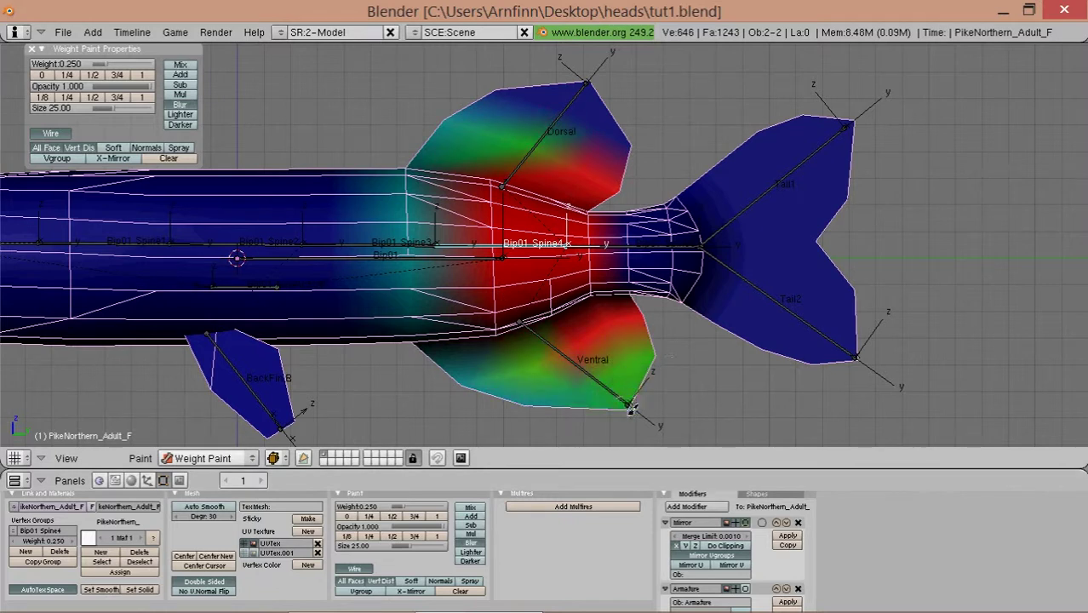
pyautogui.moveTo(515, 89)
pyautogui.mouseDown()
pyautogui.moveTo(644, 145)
pyautogui.moveTo(530, 109)
pyautogui.moveTo(545, 100)
pyautogui.mouseUp()
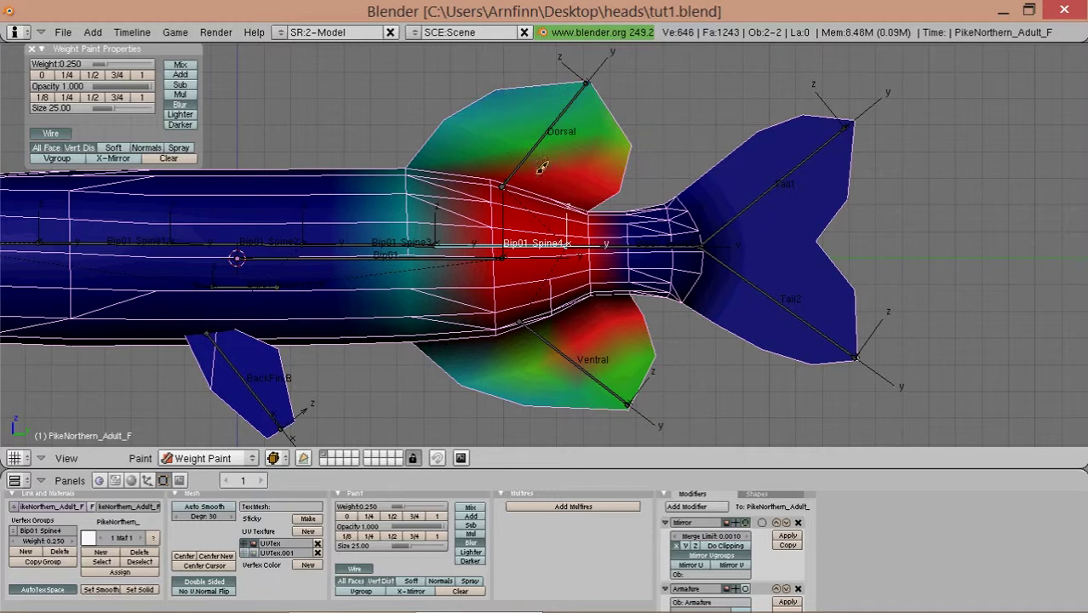
pyautogui.moveTo(542, 168); pyautogui.dragTo(593, 164)
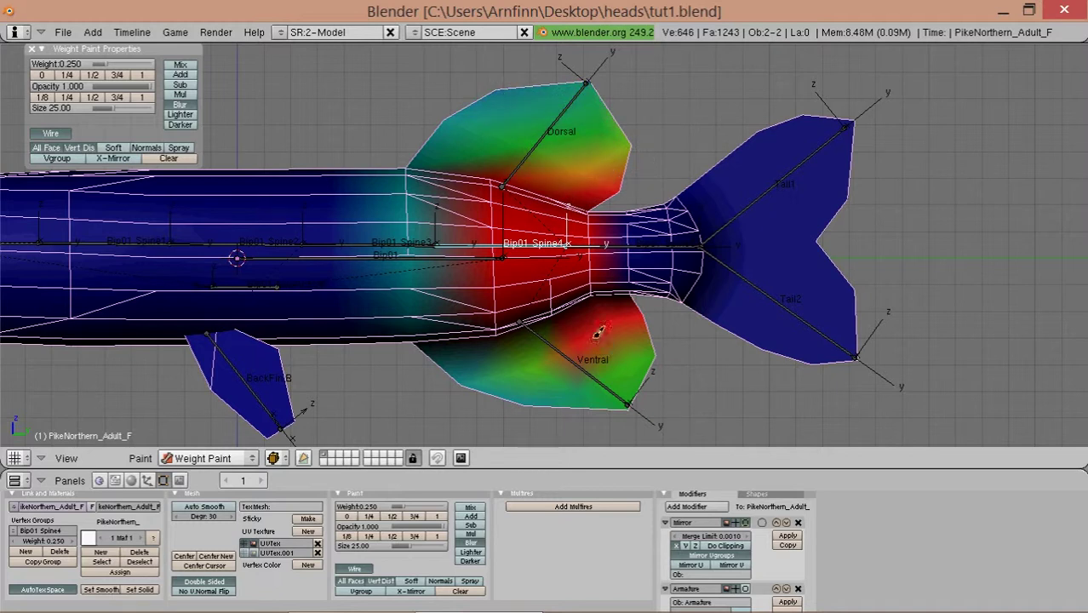
pyautogui.moveTo(598, 331)
pyautogui.mouseDown()
pyautogui.moveTo(593, 343)
pyautogui.moveTo(627, 328)
pyautogui.mouseUp()
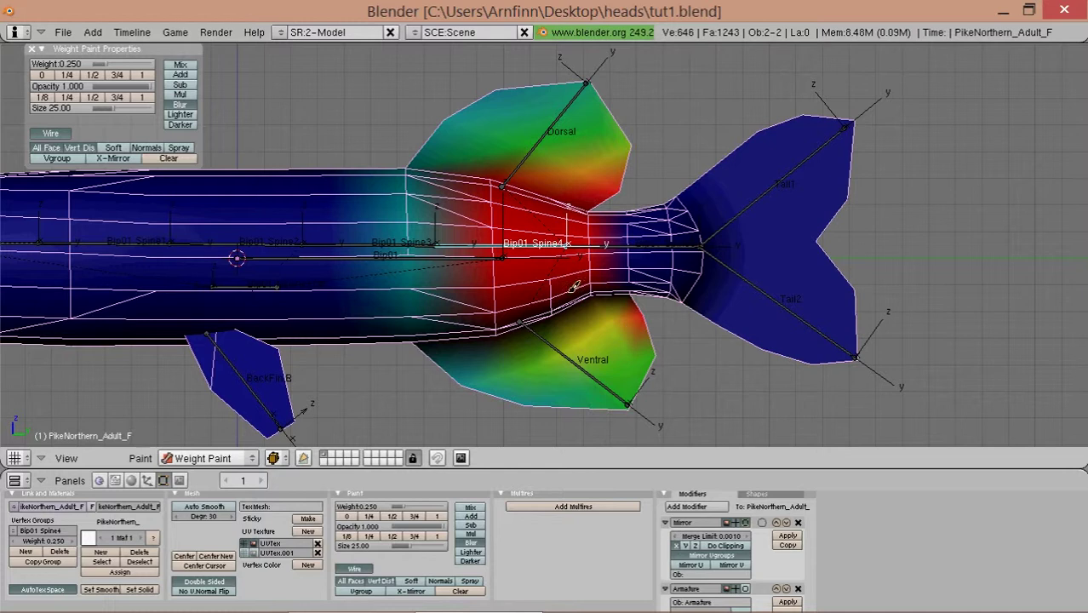
pyautogui.moveTo(506, 296); pyautogui.dragTo(492, 151, button='middle')
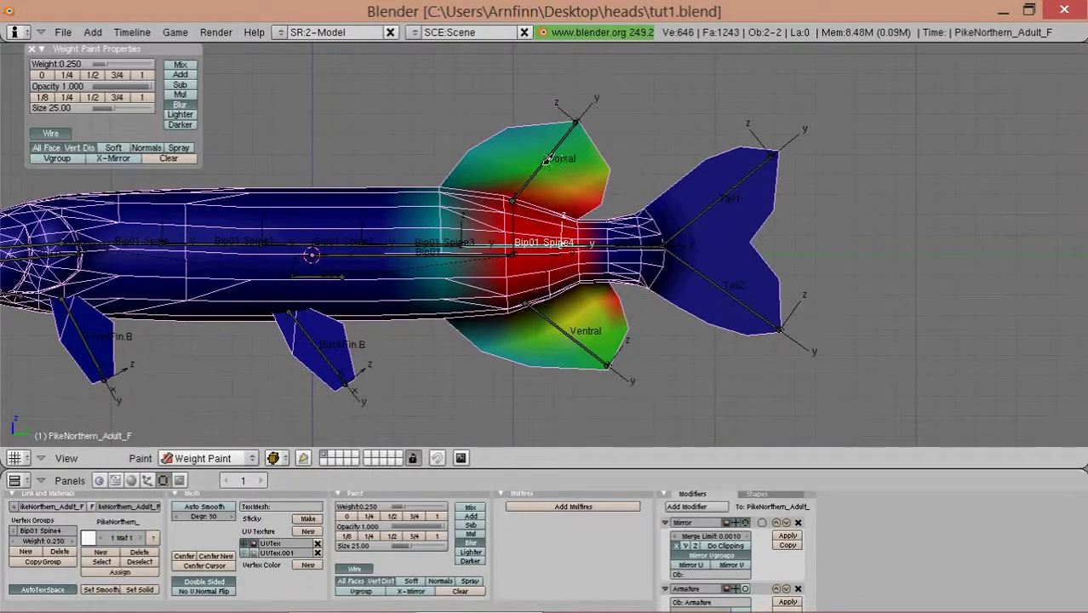
pyautogui.rightClick(546, 158)
# - Set the paint weight to 0.500 and paint a half-weight stroke on the dorsal fin
pyautogui.press('r')
pyautogui.press('r')
pyautogui.press('Escape')
pyautogui.scroll(2, 496, 175)
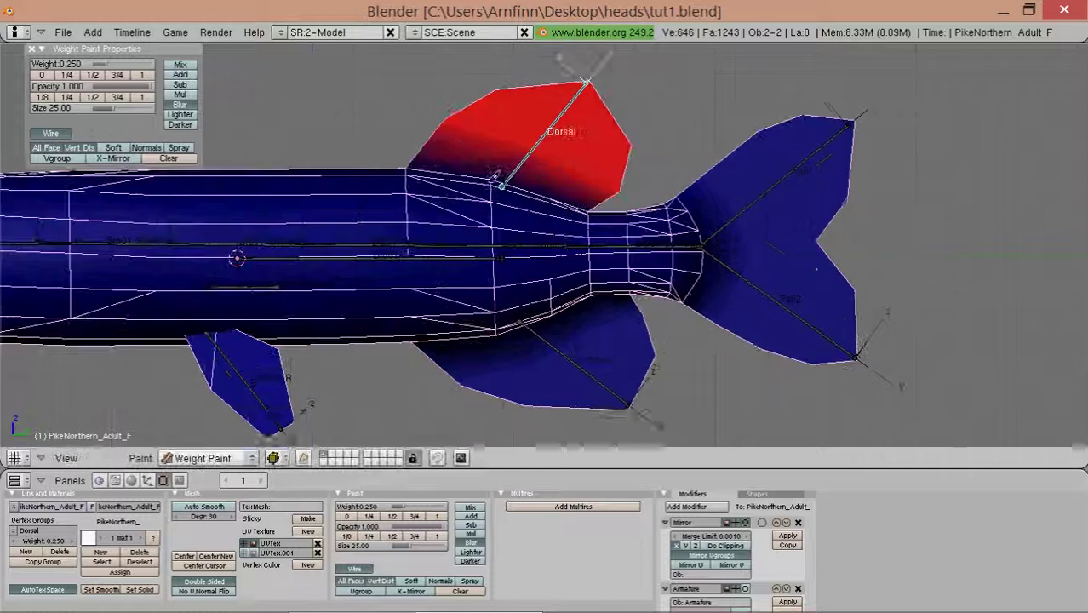
pyautogui.keyDown('shift'); pyautogui.moveTo(494, 173); pyautogui.dragTo(494, 208, button='middle'); pyautogui.keyUp('shift')
pyautogui.click(392, 516)
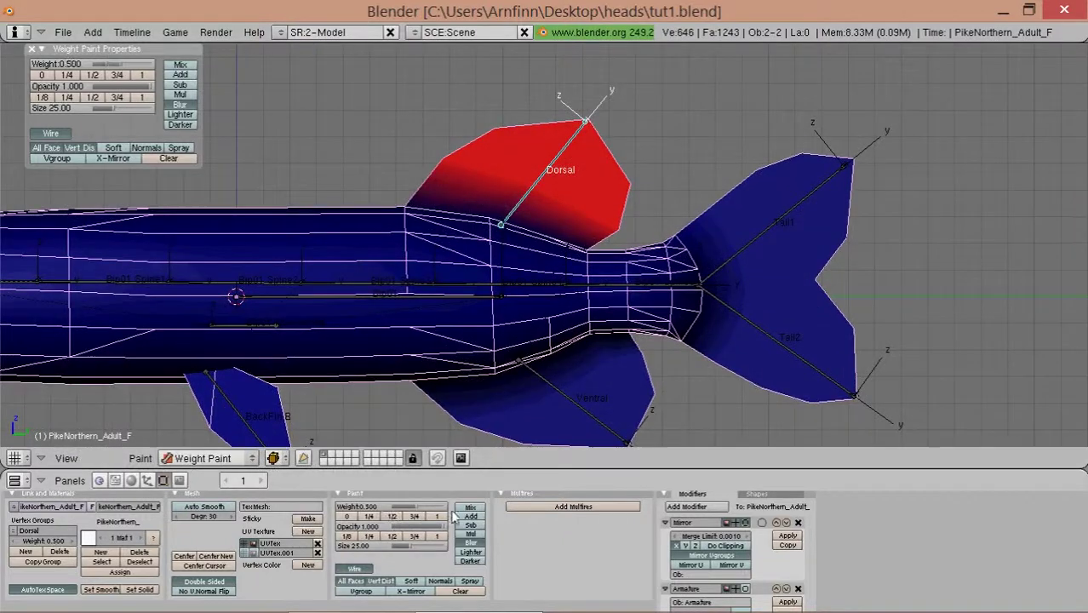
pyautogui.scroll(1, 451, 222)
pyautogui.moveTo(405, 124); pyautogui.dragTo(640, 218)
# - Test-bend the Dorsal bone from an angled and a top view, cancelling the last rotation
pyautogui.keyDown('shift'); pyautogui.moveTo(609, 209); pyautogui.dragTo(610, 168, button='middle'); pyautogui.keyUp('shift')
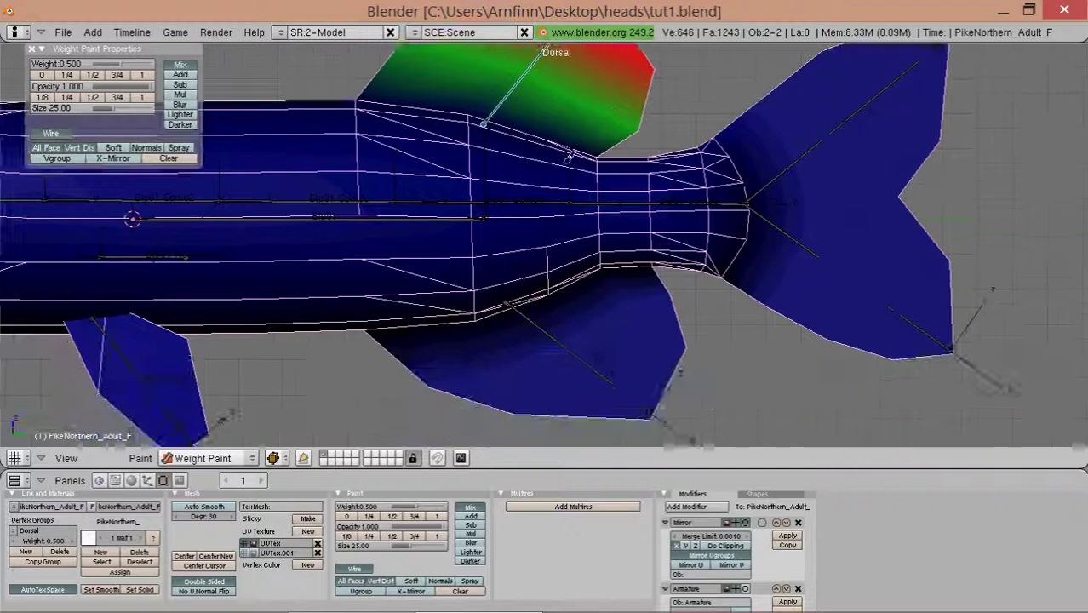
pyautogui.scroll(-2, 610, 167)
pyautogui.moveTo(609, 209)
pyautogui.mouseDown(button='middle')
pyautogui.moveTo(681, 307)
pyautogui.moveTo(328, 304)
pyautogui.moveTo(515, 343)
pyautogui.mouseUp(button='middle')
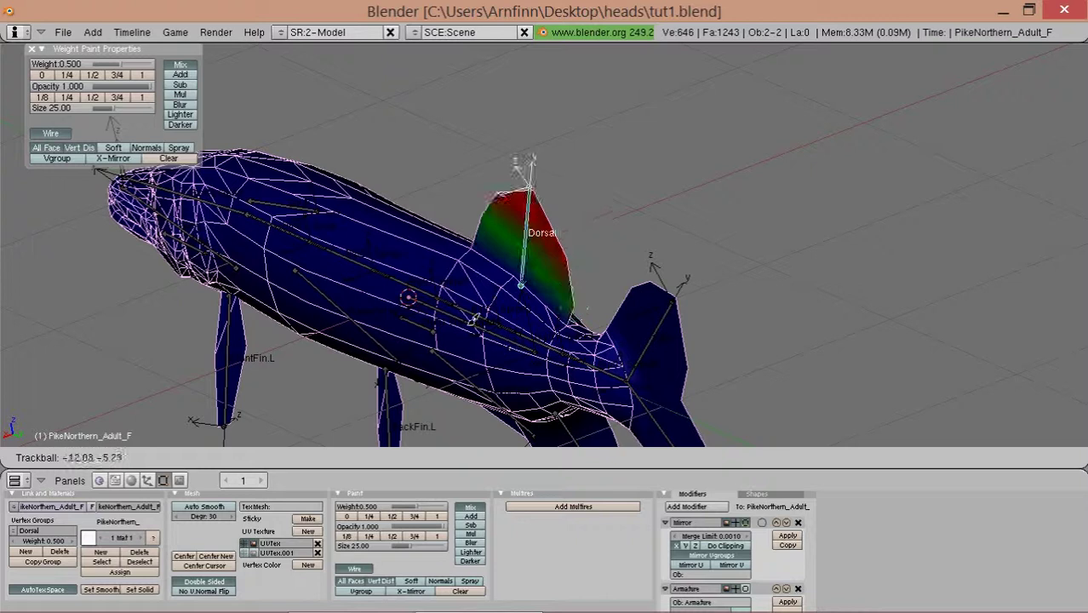
pyautogui.click(536, 340)
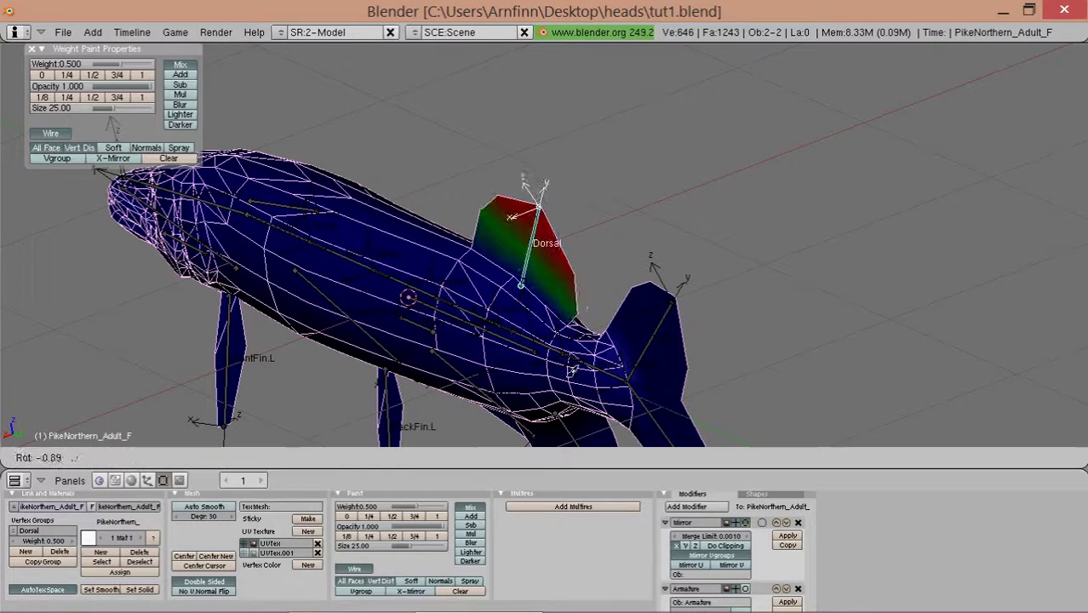
pyautogui.press('KP_7')
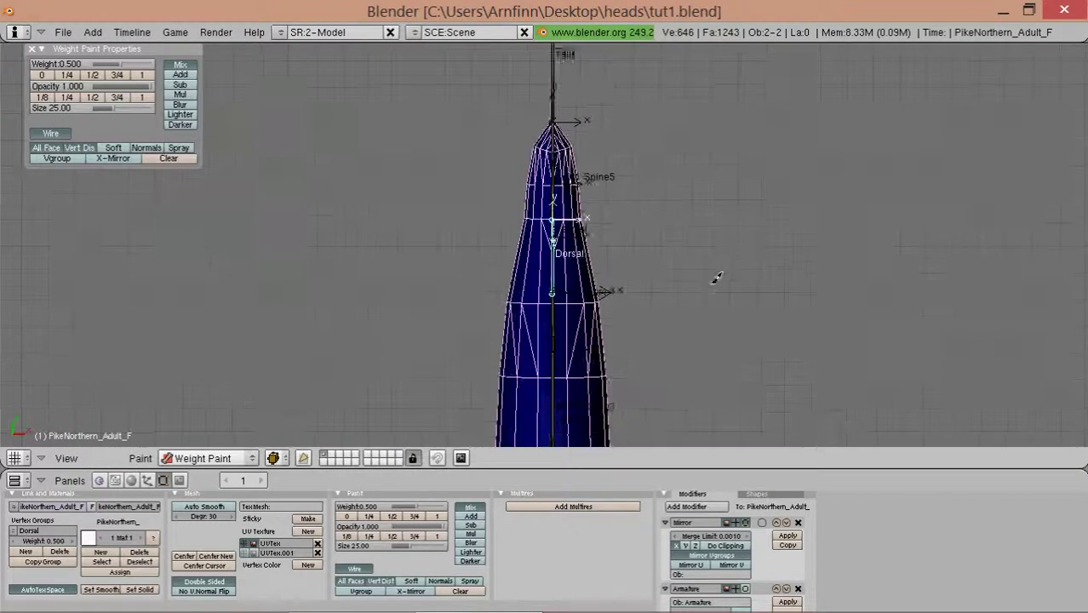
pyautogui.scroll(2, 716, 279)
pyautogui.press('r')
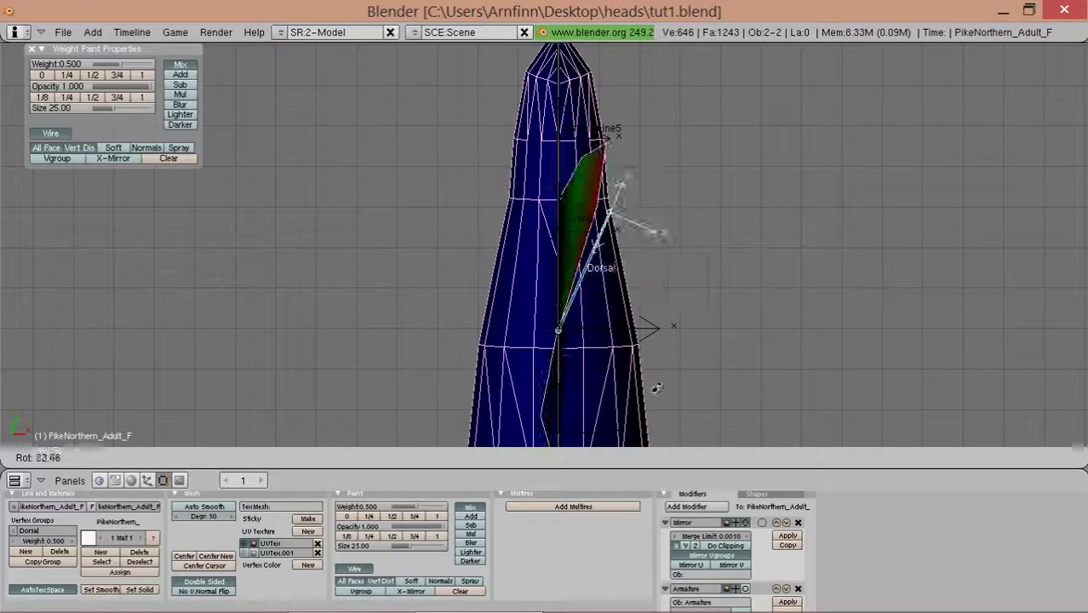
pyautogui.rightClick(741, 272)
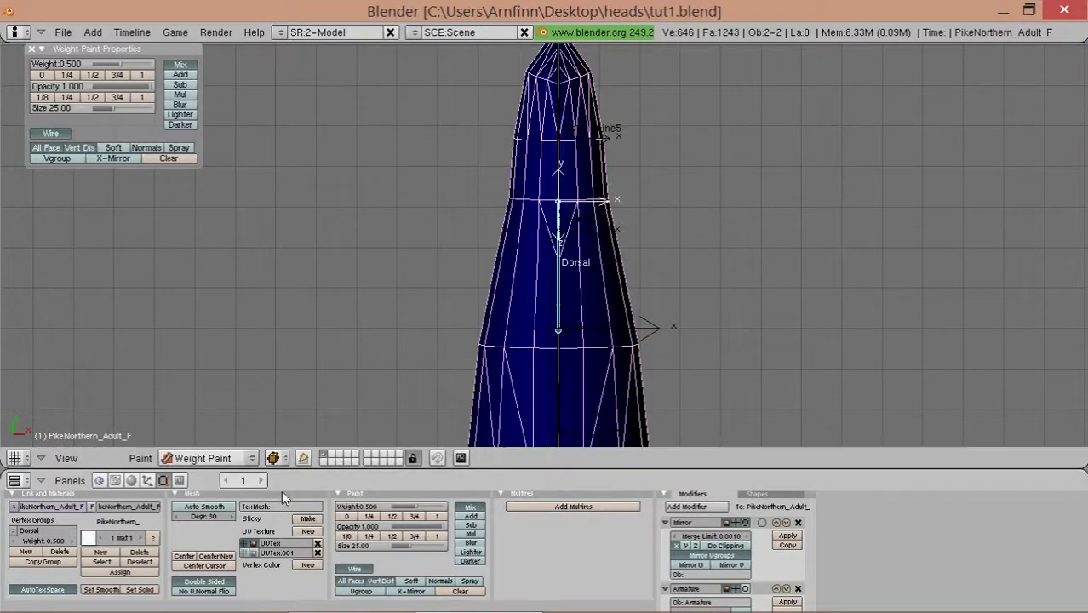
# - Switch the viewport drawing of the mesh to shaded
pyautogui.click(272, 458)
pyautogui.click(270, 390)
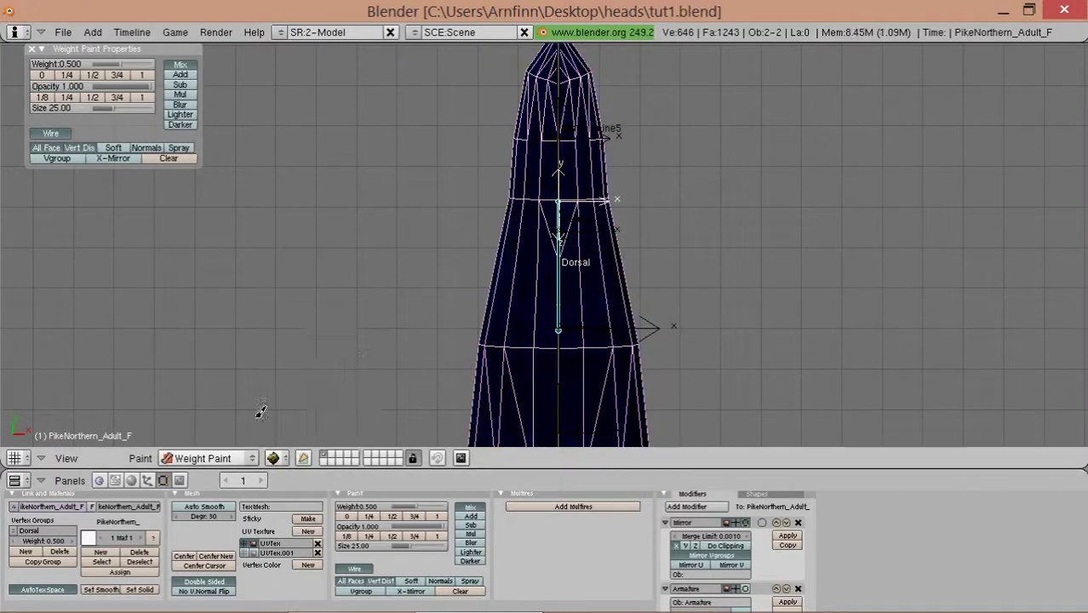
pyautogui.click(229, 459)
# - Return to Object Mode, select the Dorsal bone and rotate it from the front view
pyautogui.click(218, 444)
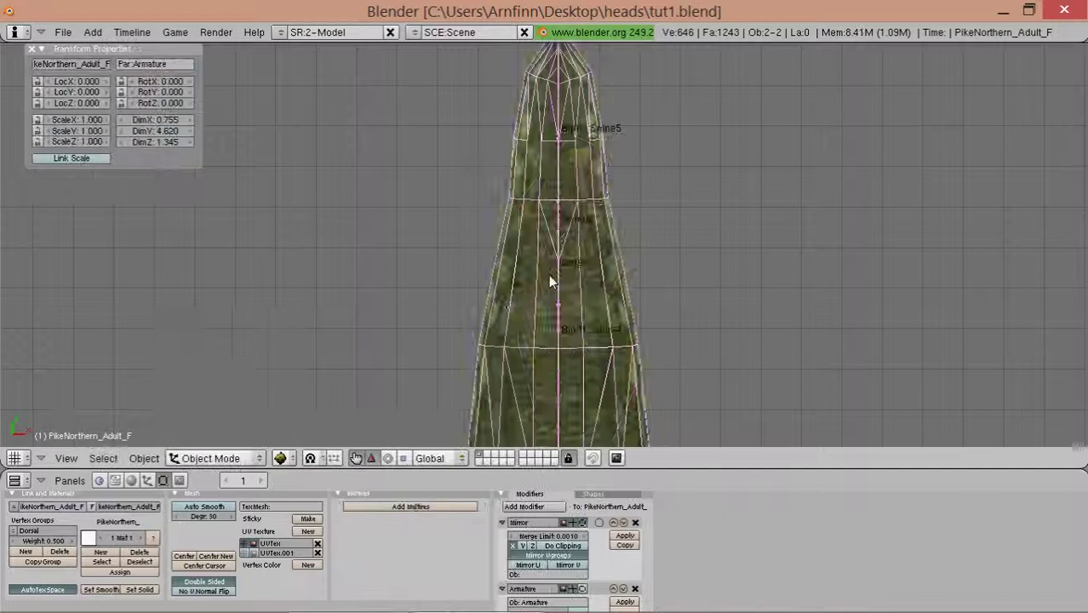
pyautogui.moveTo(553, 285)
pyautogui.mouseDown(button='middle')
pyautogui.moveTo(452, 286)
pyautogui.moveTo(566, 286)
pyautogui.mouseUp(button='middle')
pyautogui.rightClick(569, 288)
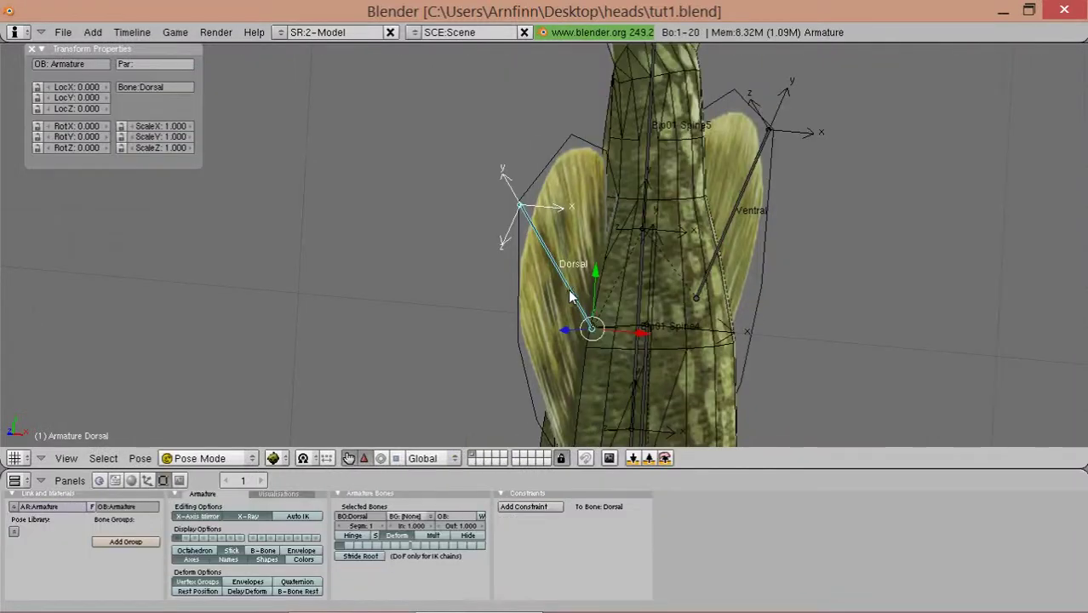
pyautogui.press('KP_1')
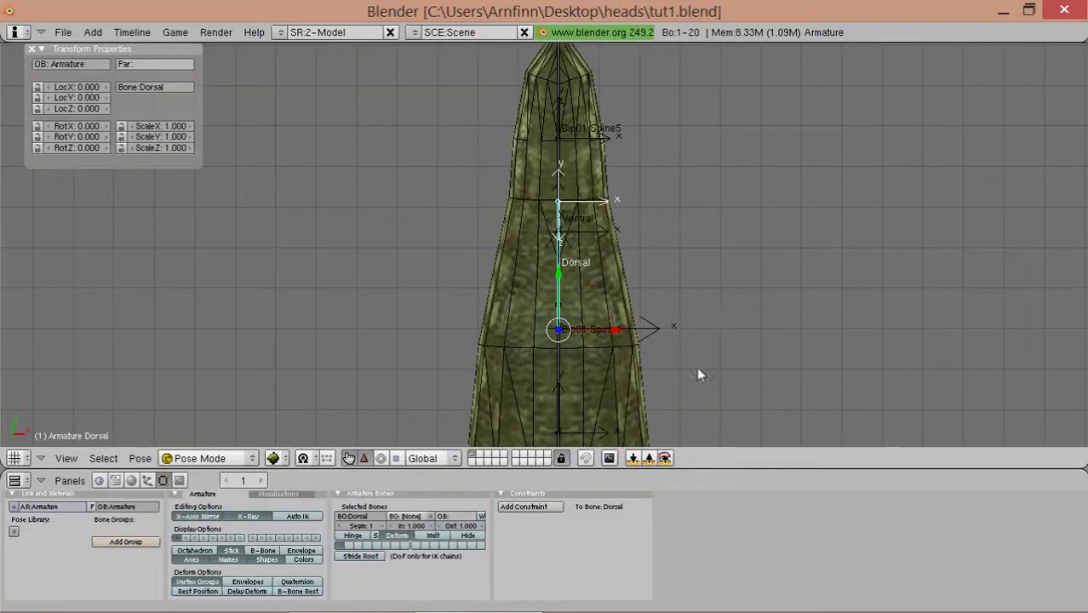
pyautogui.press('r')
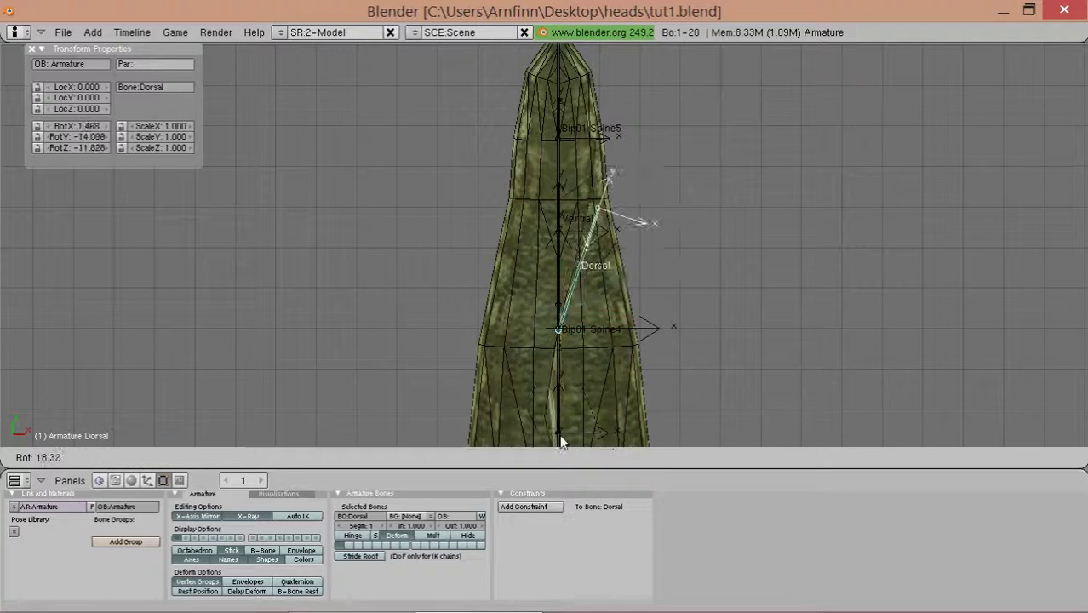
pyautogui.click(521, 435)
# - Inspect the bent fin, clear the Dorsal bone's rotation to zero, then switch to solid shading
pyautogui.moveTo(520, 433)
pyautogui.mouseDown(button='middle')
pyautogui.moveTo(586, 385)
pyautogui.moveTo(271, 381)
pyautogui.mouseUp(button='middle')
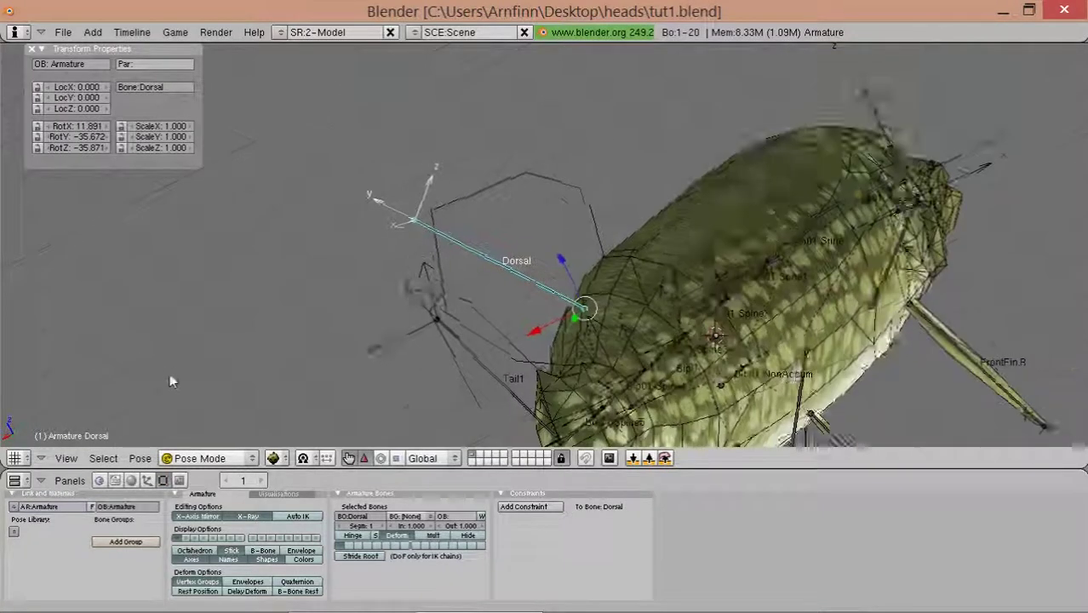
pyautogui.moveTo(271, 381)
pyautogui.mouseDown(button='middle')
pyautogui.moveTo(712, 216)
pyautogui.moveTo(652, 220)
pyautogui.mouseUp(button='middle')
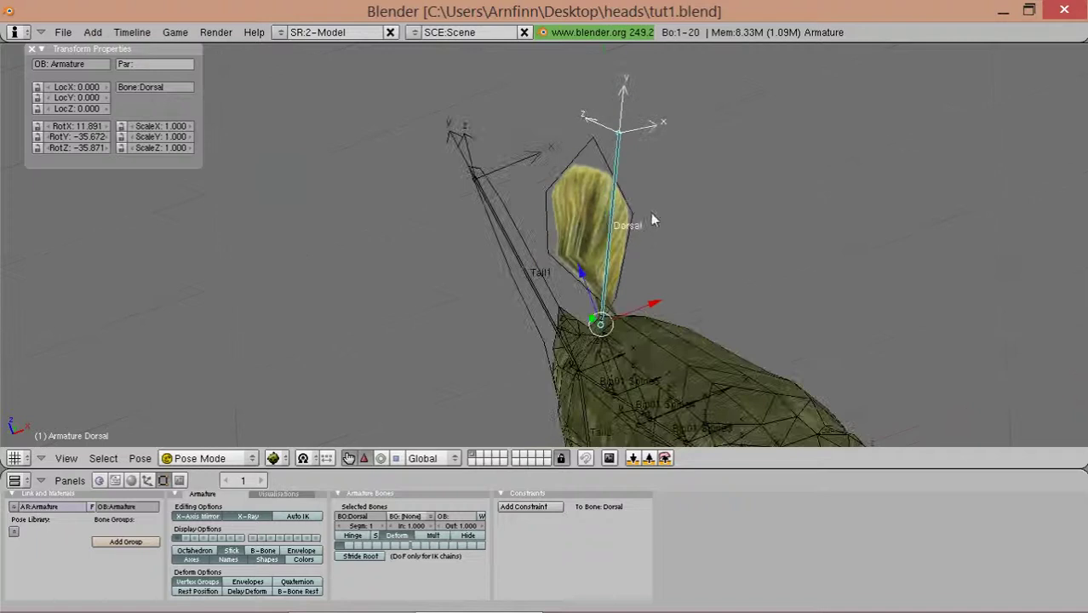
pyautogui.moveTo(837, 244); pyautogui.dragTo(622, 281, button='middle')
pyautogui.hotkey('alt', 'r')
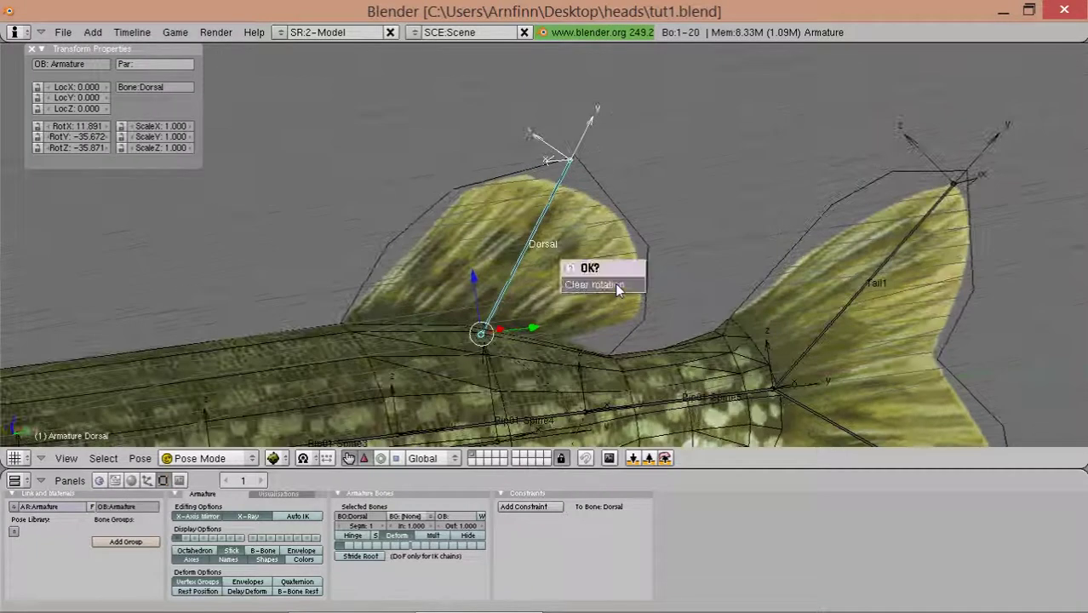
pyautogui.click(615, 282)
pyautogui.moveTo(536, 291); pyautogui.dragTo(456, 374, button='middle')
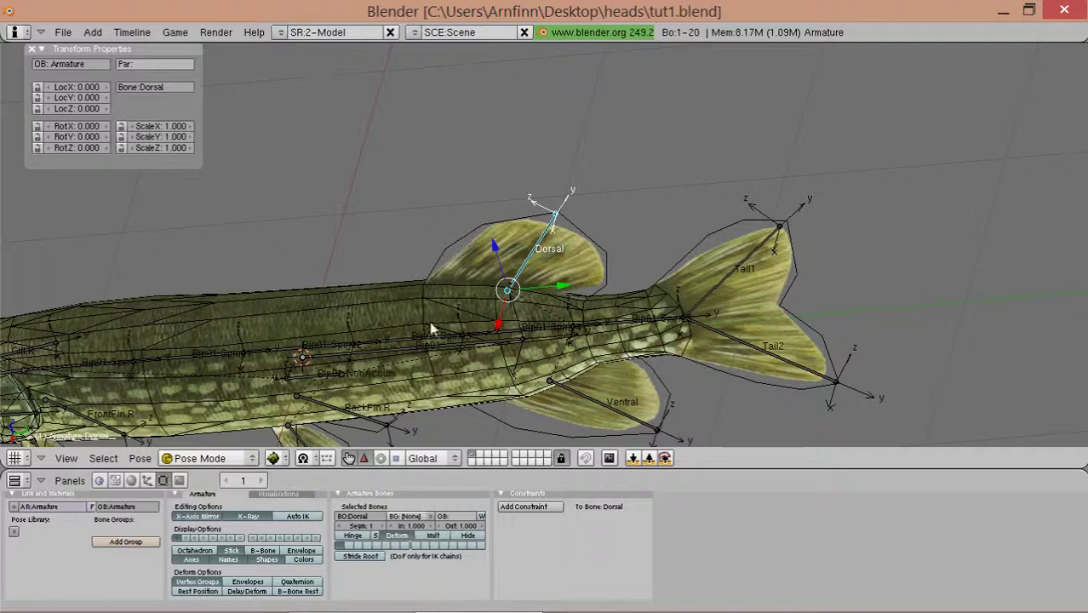
pyautogui.hotkey('alt', 'z')
# - Select the fish mesh and switch it into Weight Paint mode
pyautogui.rightClick(440, 277)
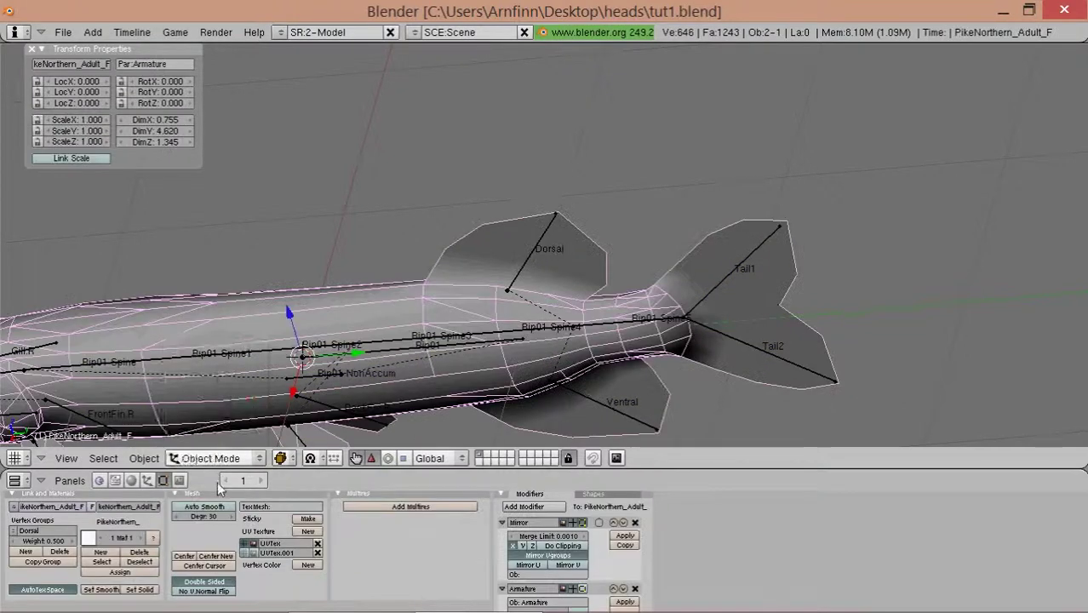
pyautogui.click(223, 460)
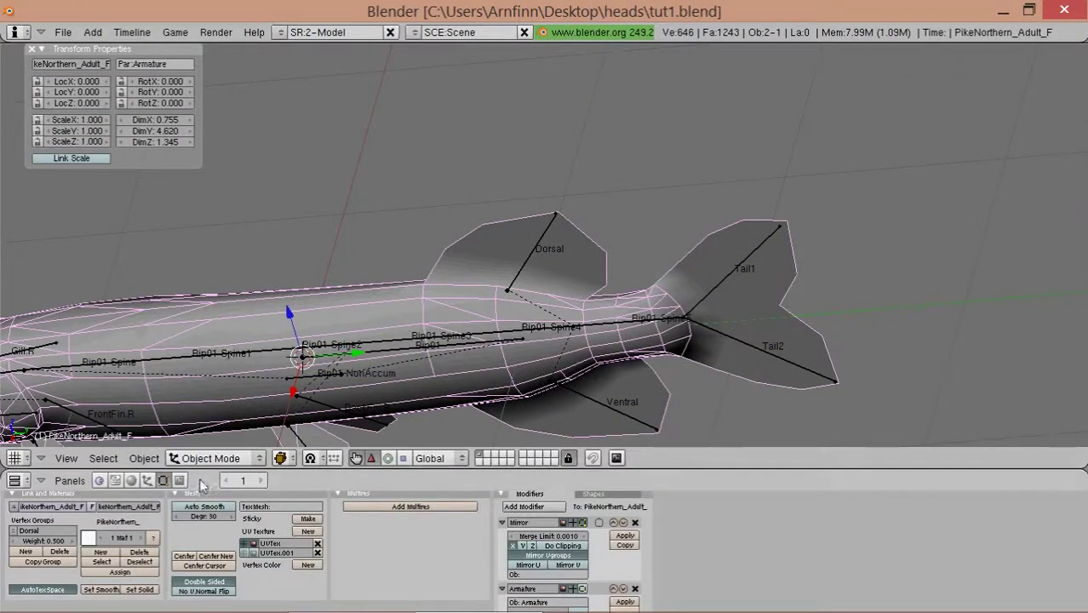
pyautogui.moveTo(417, 304); pyautogui.dragTo(428, 304, button='middle')
pyautogui.keyDown('shift'); pyautogui.moveTo(519, 293); pyautogui.dragTo(477, 204, button='middle'); pyautogui.keyUp('shift')
pyautogui.click(208, 460)
pyautogui.click(209, 363)
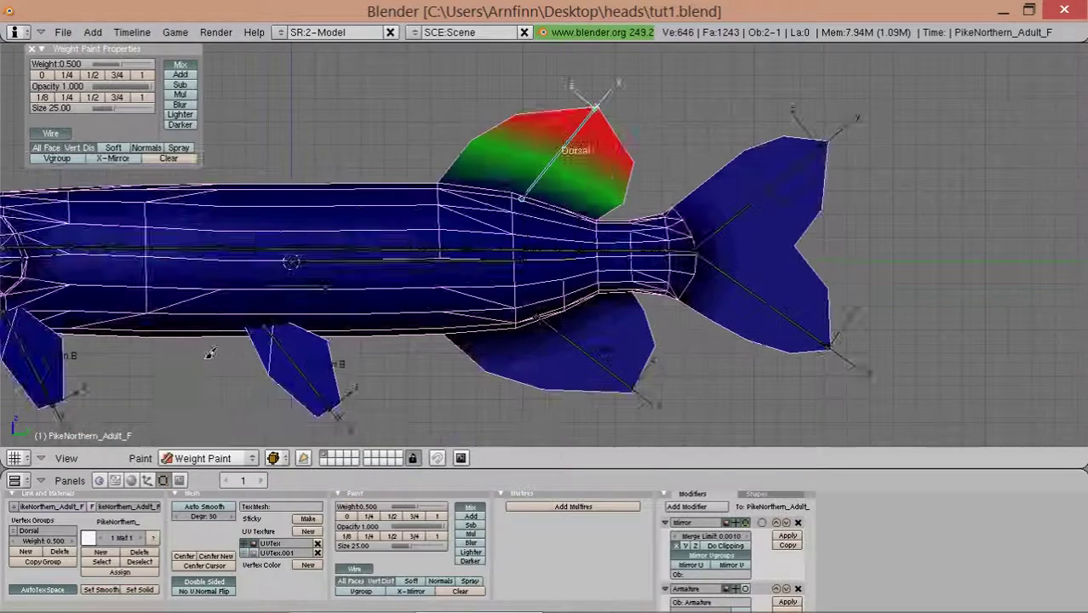
# - Show the Ventral bone's weights and paint a lighter stroke over the upper fin
pyautogui.scroll(2, 611, 155)
pyautogui.scroll(2, 611, 155)
pyautogui.moveTo(611, 155); pyautogui.dragTo(580, 321, button='middle')
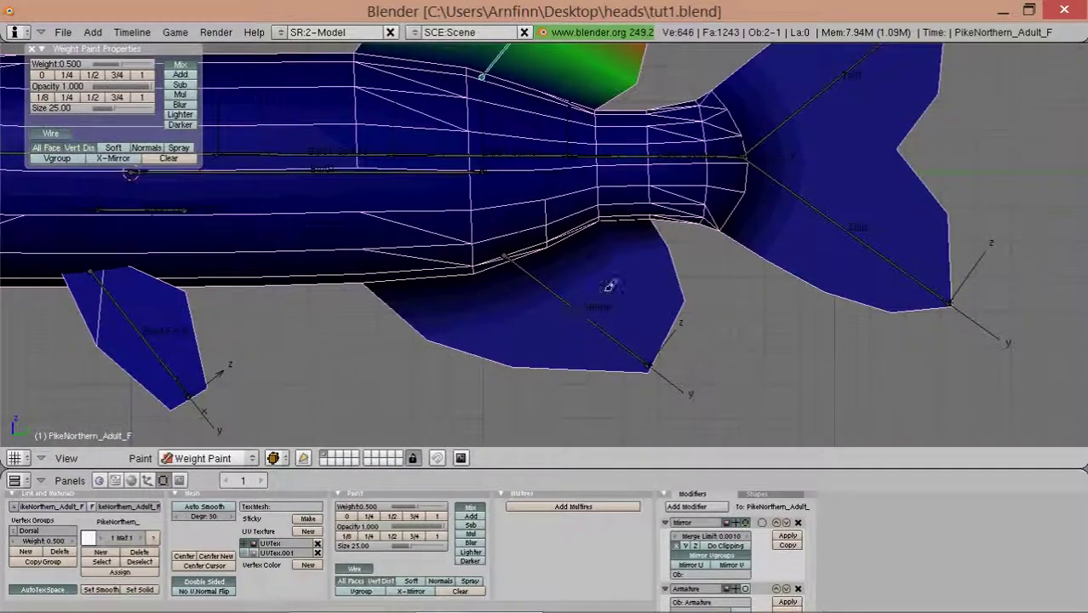
pyautogui.moveTo(609, 287); pyautogui.dragTo(566, 324, button='middle')
pyautogui.rightClick(567, 323)
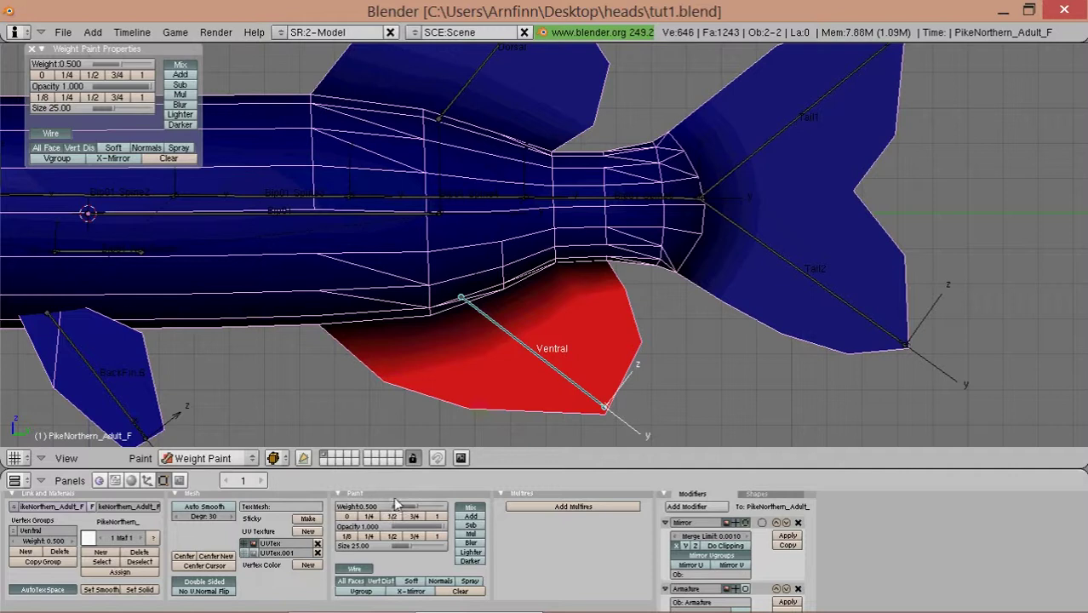
pyautogui.moveTo(366, 385); pyautogui.dragTo(620, 294)
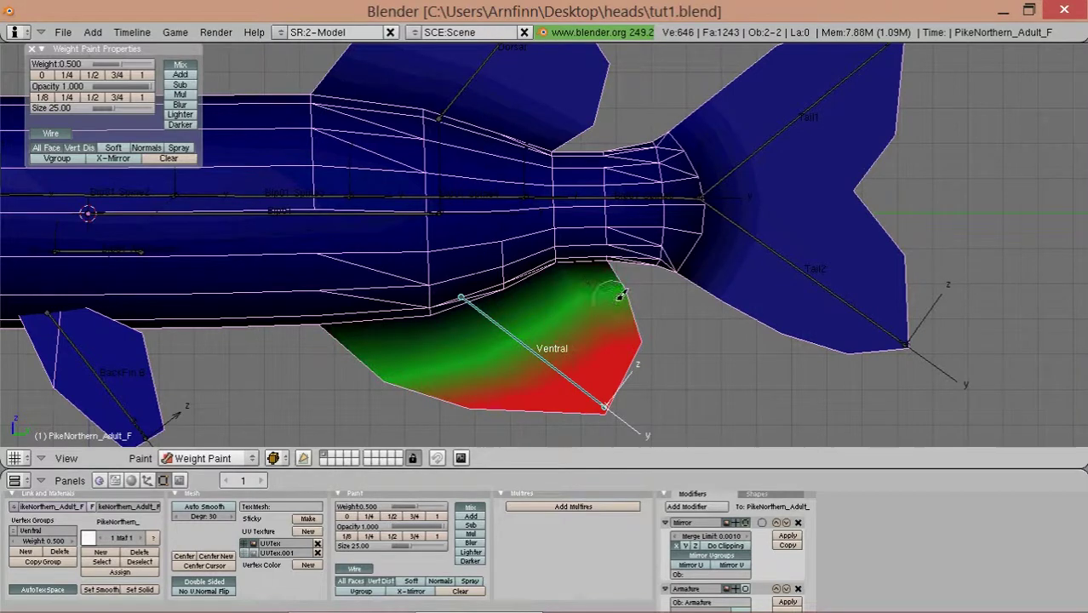
# - Compare the Bip01 Spine4 weights, then return to the Ventral bone's weights
pyautogui.scroll(-2, 589, 278)
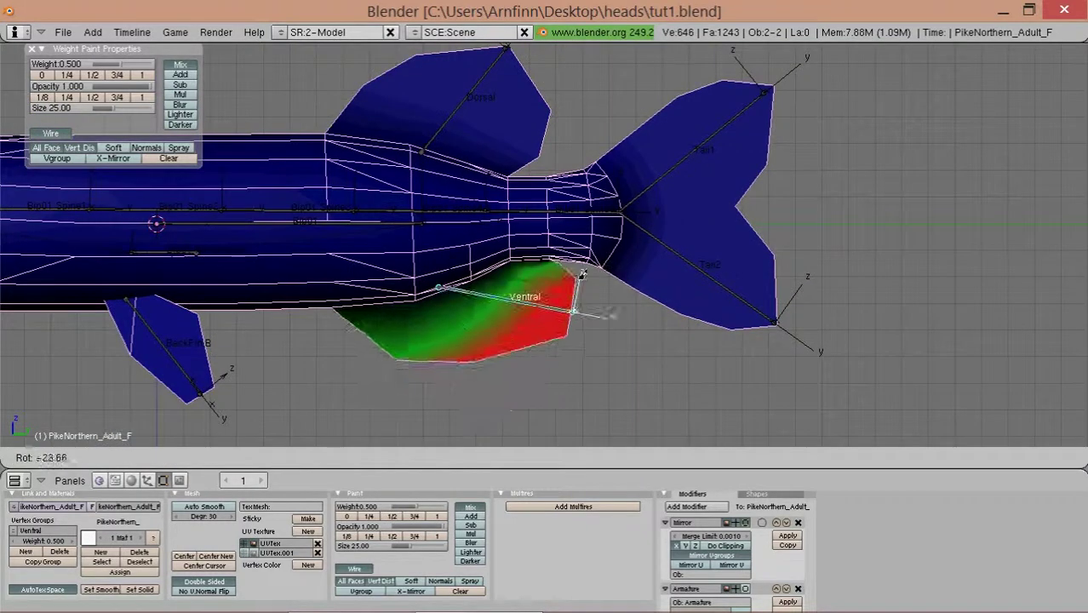
pyautogui.rightClick(458, 207)
pyautogui.rightClick(517, 340)
pyautogui.press('r')
pyautogui.press('r')
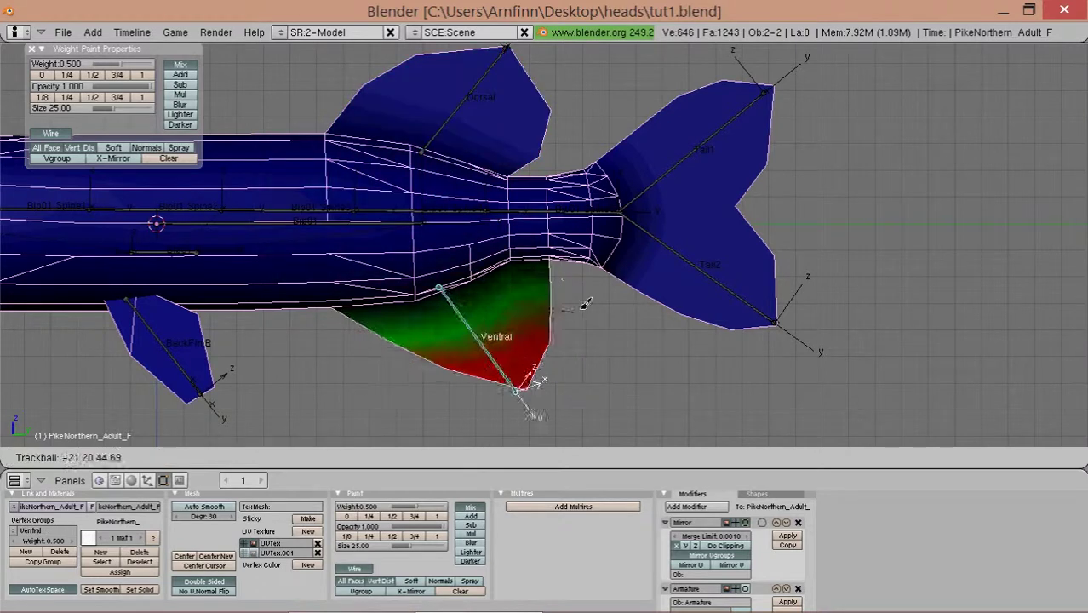
pyautogui.press('Escape')
pyautogui.keyDown('shift'); pyautogui.moveTo(602, 198); pyautogui.dragTo(488, 228, button='middle'); pyautogui.keyUp('shift')
# - Paint Bip01 Spine5 weight across the tail and test-rotate the bone
pyautogui.rightClick(487, 229)
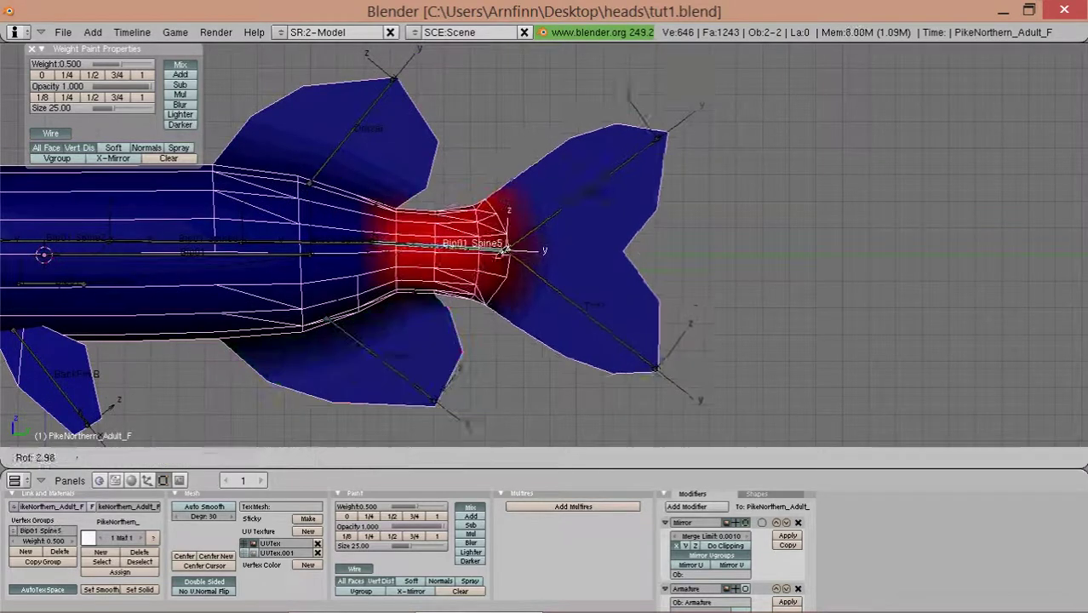
pyautogui.scroll(1, 521, 373)
pyautogui.moveTo(508, 338)
pyautogui.mouseDown()
pyautogui.moveTo(554, 231)
pyautogui.moveTo(513, 150)
pyautogui.mouseUp()
pyautogui.keyDown('shift'); pyautogui.moveTo(550, 105); pyautogui.dragTo(620, 124, button='middle'); pyautogui.keyUp('shift')
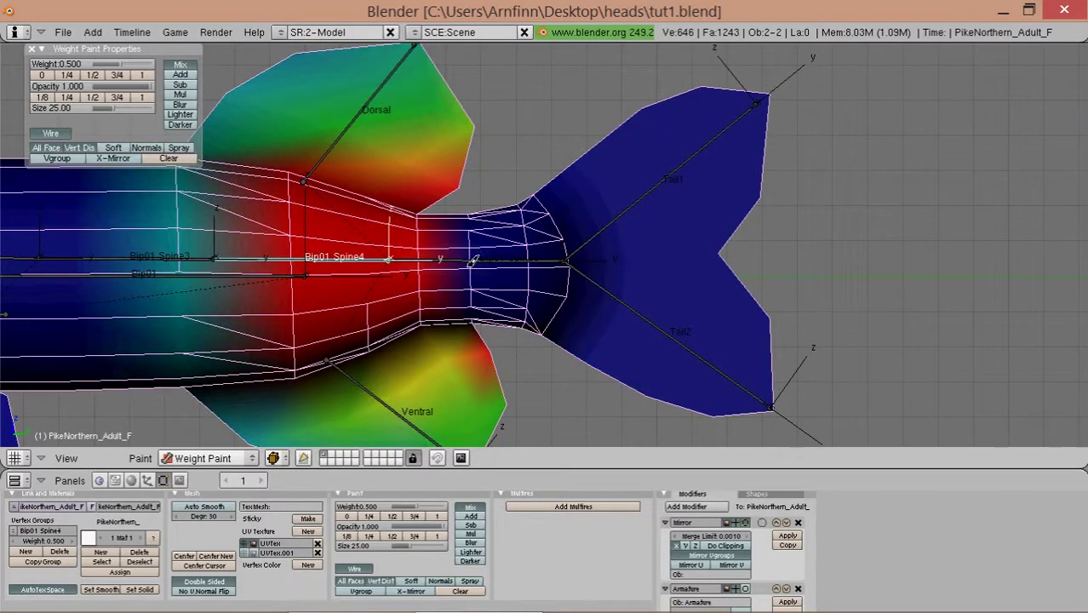
pyautogui.press('r')
pyautogui.press('Escape')
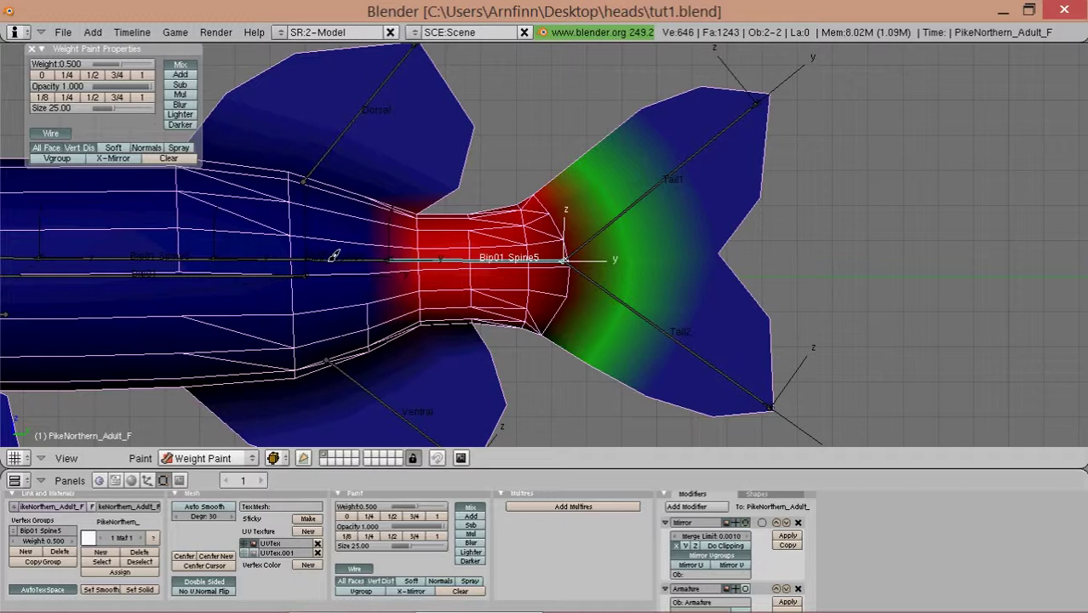
# - Paint 0.250 Bip01 Spine4 weight near the tail joint, then test-rotate Spine5
pyautogui.rightClick(334, 255)
pyautogui.click(369, 517)
pyautogui.scroll(3, 446, 347)
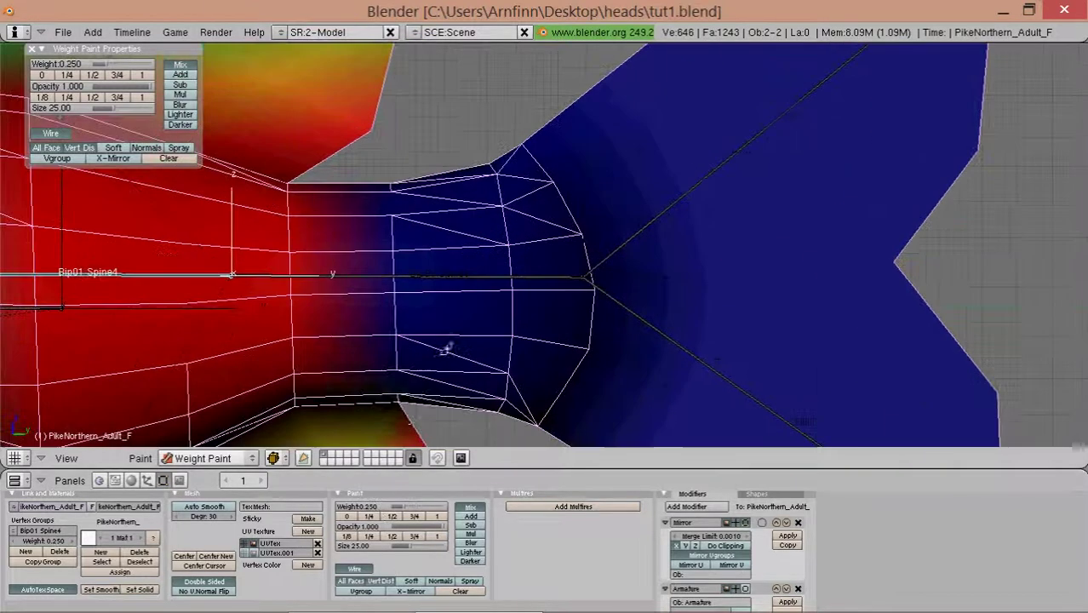
pyautogui.moveTo(411, 394); pyautogui.dragTo(402, 151)
pyautogui.scroll(-2, 398, 188)
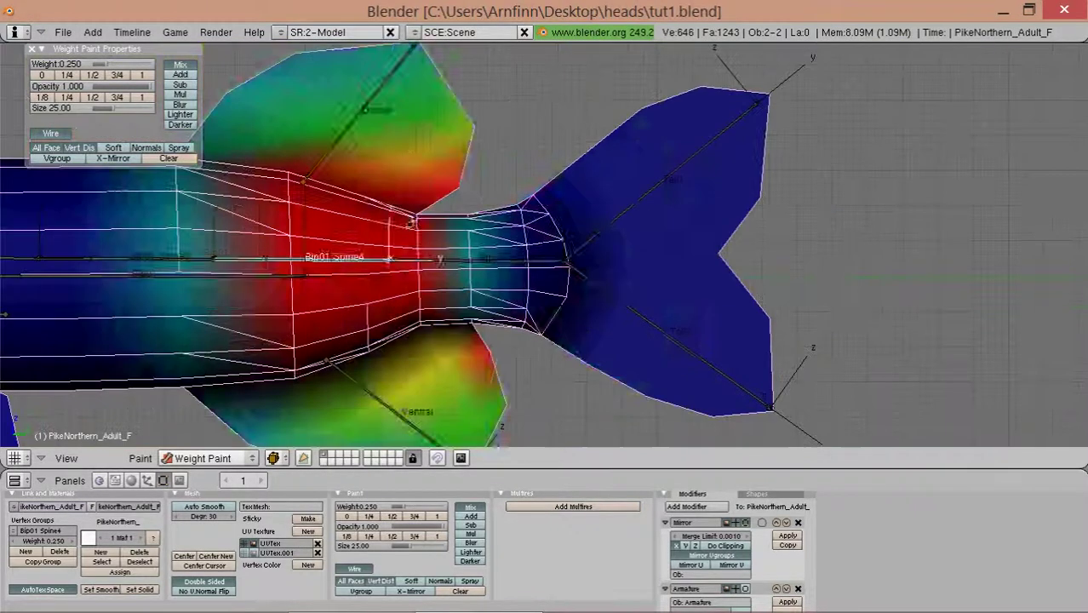
pyautogui.rightClick(461, 254)
pyautogui.press('r')
pyautogui.press('Escape')
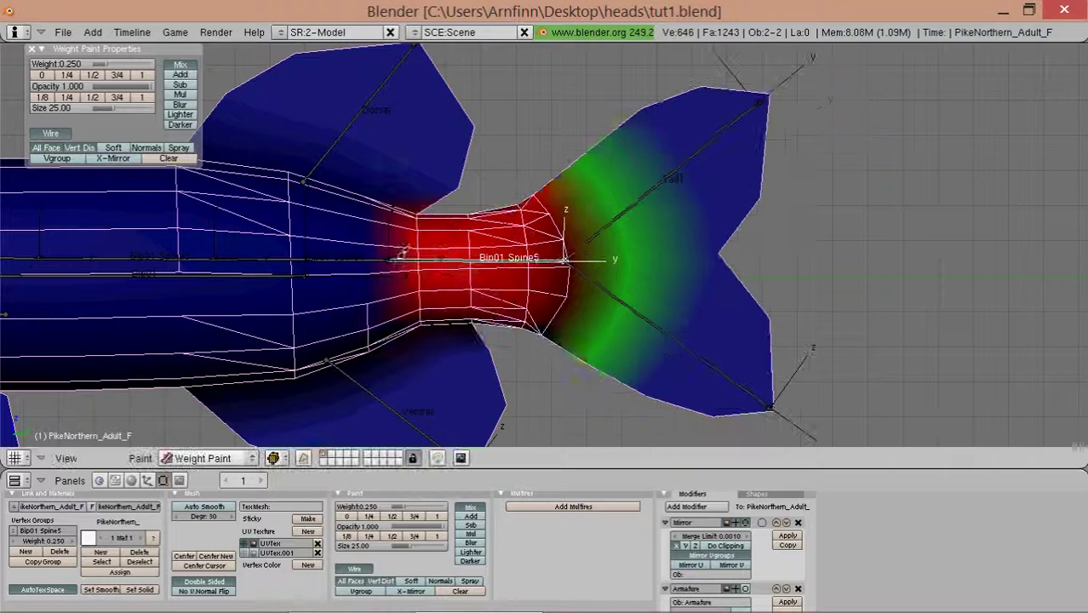
# - Compare the Spine4 and Spine5 weights and test-bend the tail twice
pyautogui.rightClick(384, 255)
pyautogui.rightClick(421, 252)
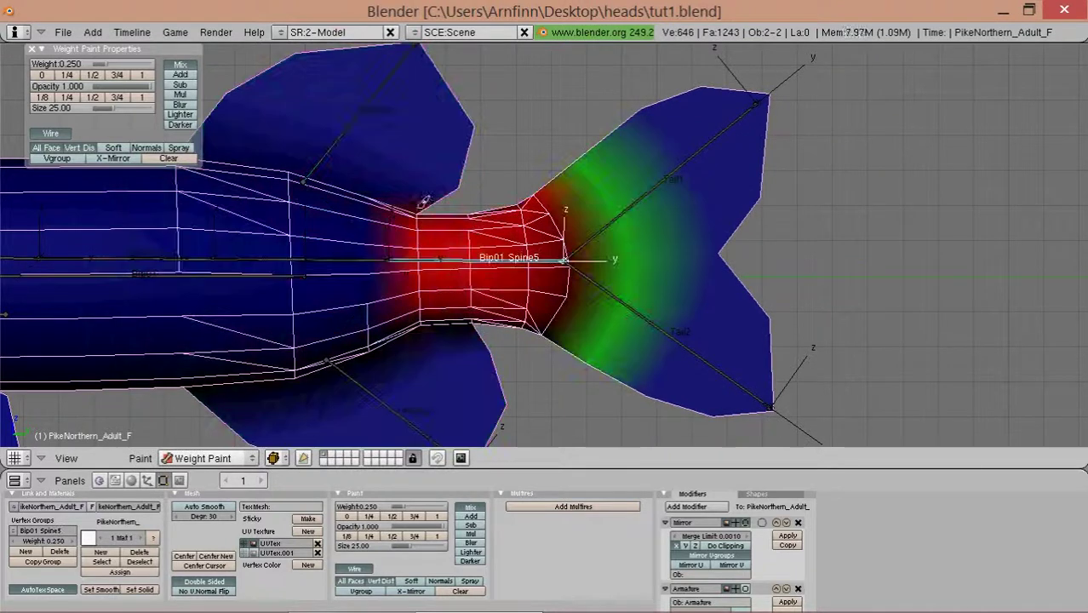
pyautogui.press('r')
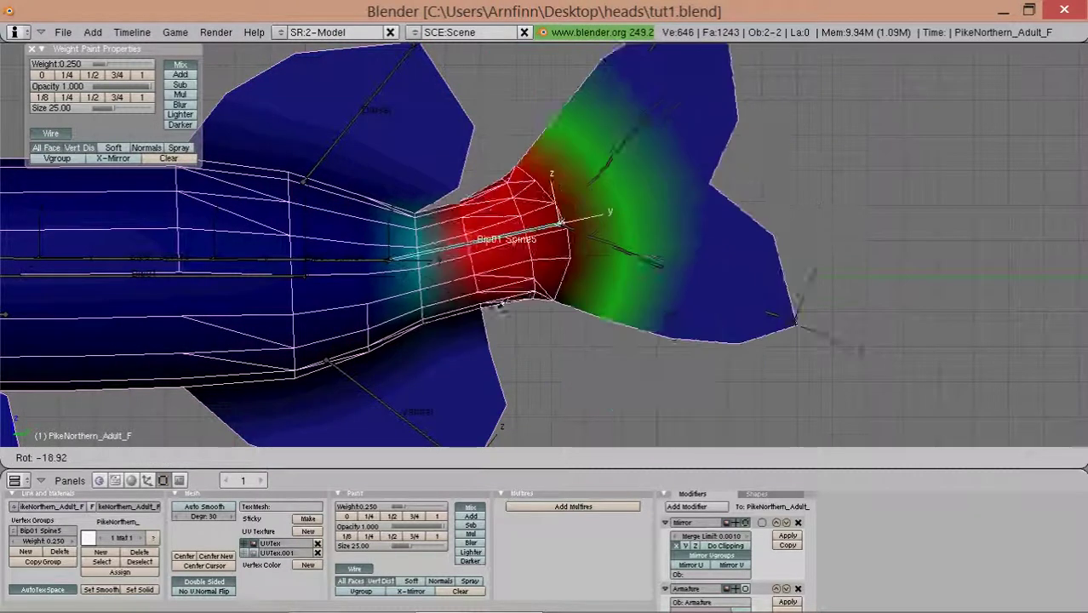
pyautogui.press('Escape')
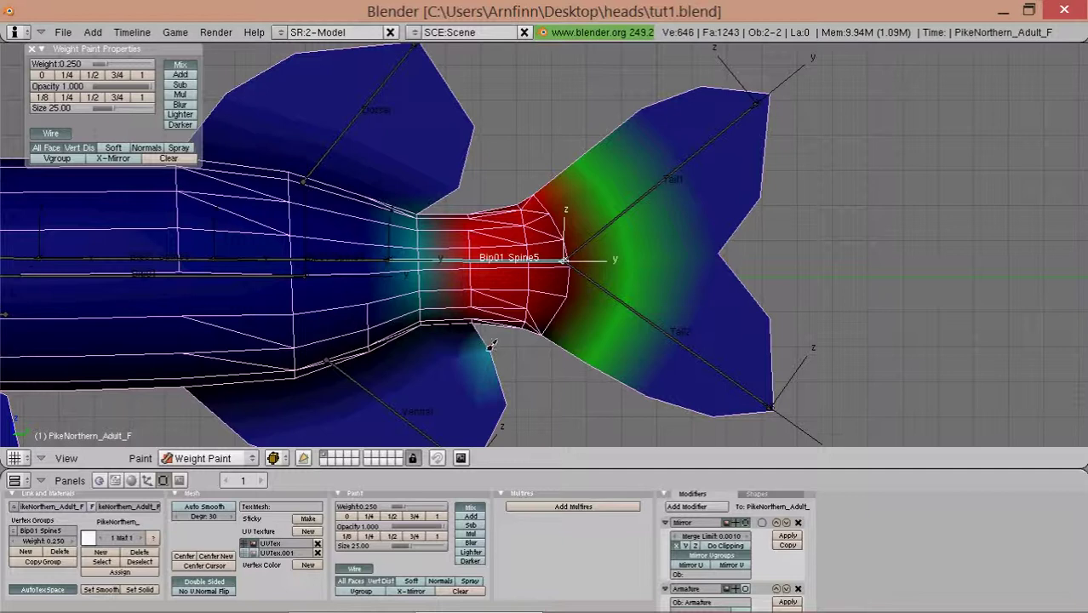
pyautogui.press('r')
pyautogui.press('Escape')
# - Paint light Spine5 weight on the ventral fin, blur it, and test-bend the tail
pyautogui.moveTo(457, 364)
pyautogui.mouseDown()
pyautogui.moveTo(452, 400)
pyautogui.moveTo(505, 408)
pyautogui.mouseUp()
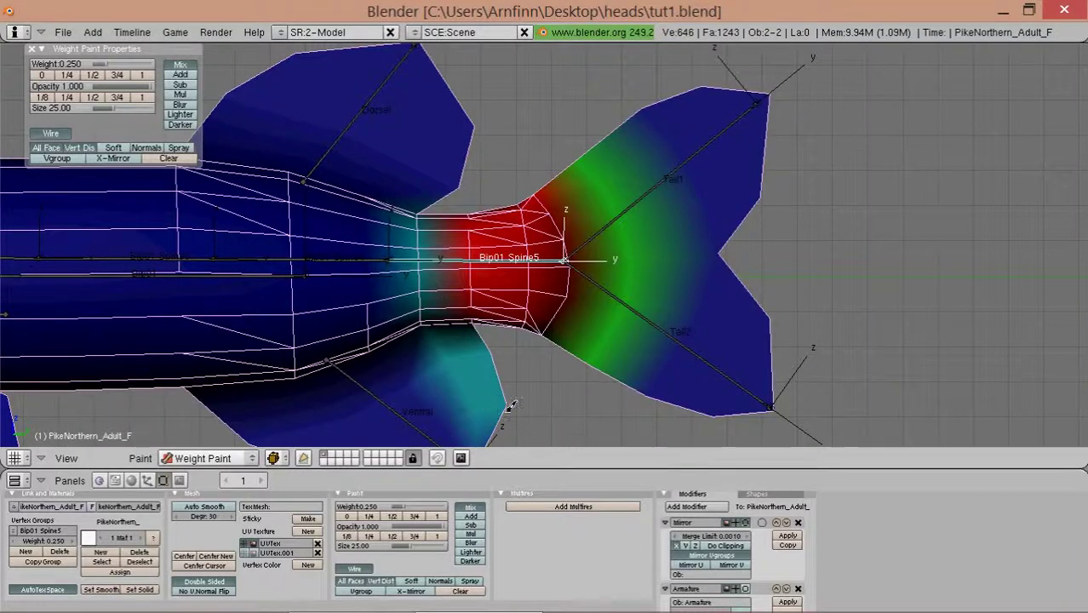
pyautogui.keyDown('shift'); pyautogui.moveTo(505, 408); pyautogui.dragTo(487, 247, button='middle'); pyautogui.keyUp('shift')
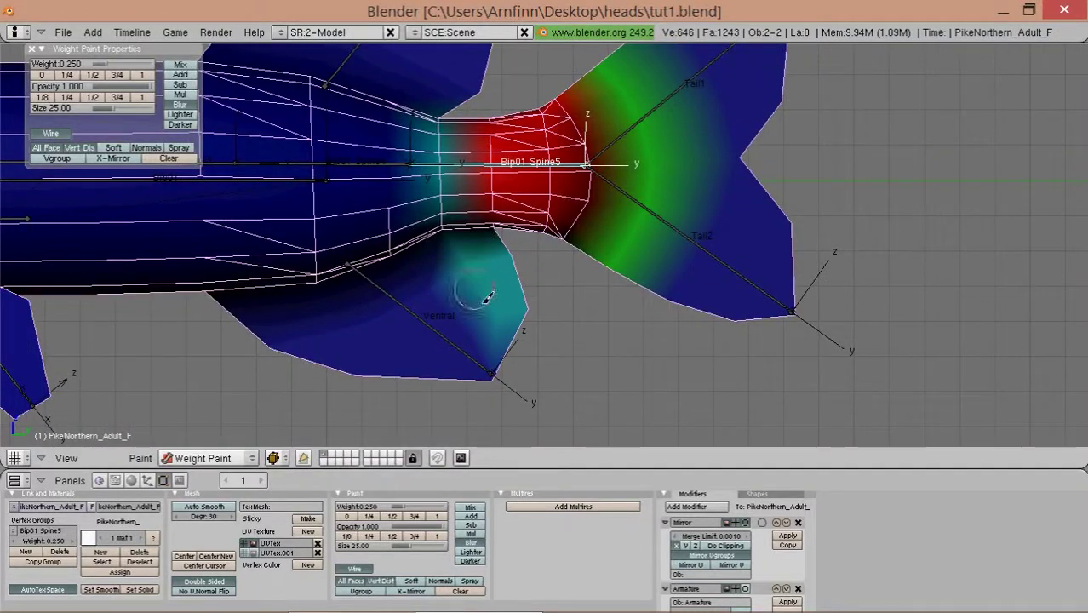
pyautogui.moveTo(487, 296); pyautogui.dragTo(534, 316)
pyautogui.press('r')
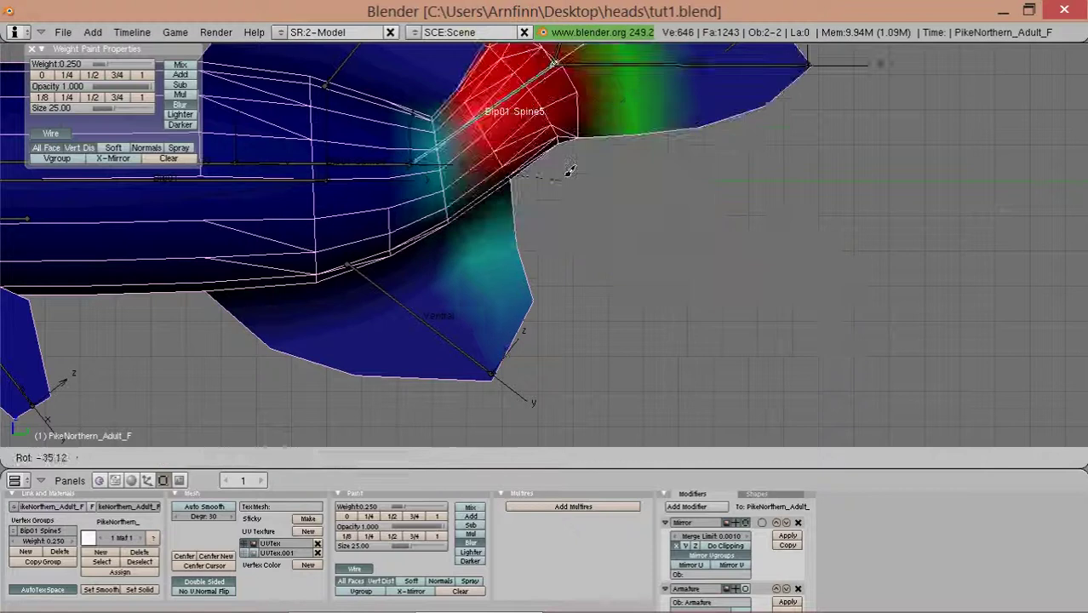
pyautogui.press('Escape')
pyautogui.moveTo(494, 365)
pyautogui.mouseDown()
pyautogui.moveTo(461, 310)
pyautogui.moveTo(528, 284)
pyautogui.mouseUp()
pyautogui.scroll(-2, 528, 284)
pyautogui.press('r')
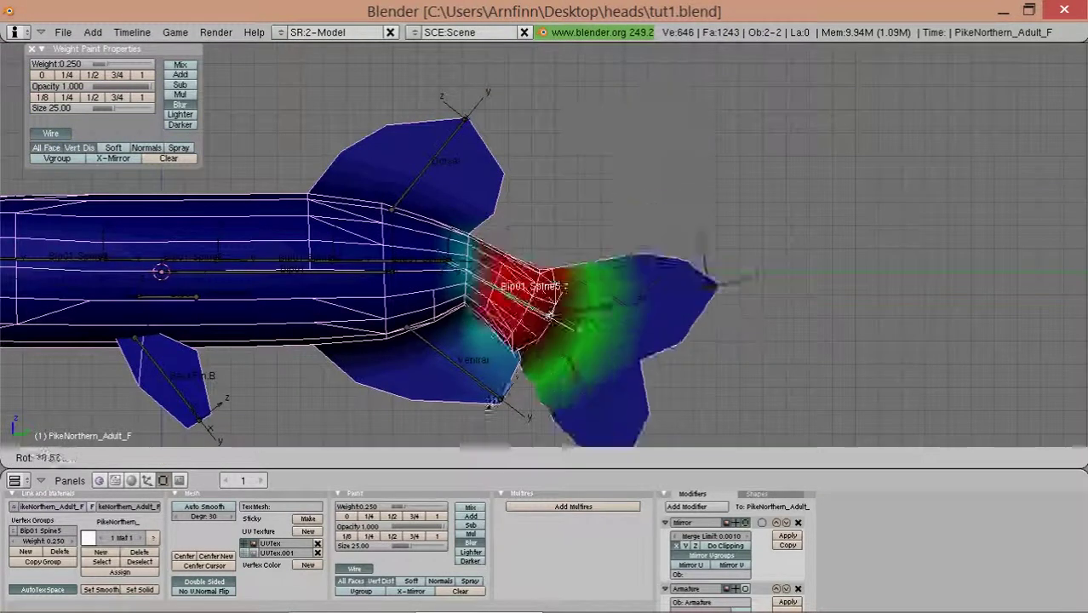
pyautogui.press('Escape')
# - Test-swing the tail on Spine4, then show Tail1's weights and rotate the Tail1 bone
pyautogui.rightClick(440, 256)
pyautogui.press('r')
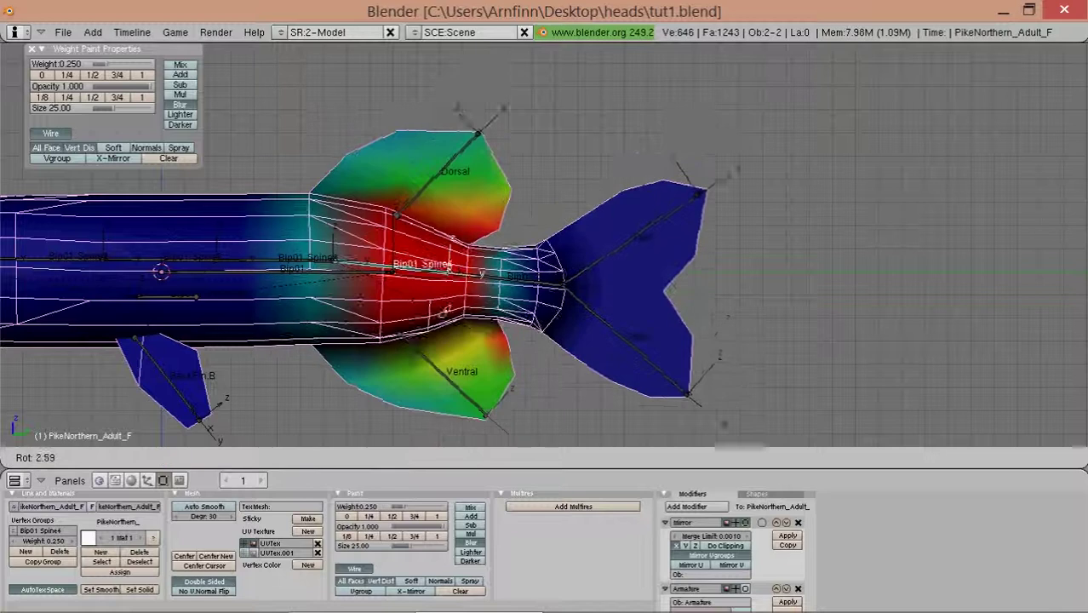
pyautogui.press('Escape')
pyautogui.rightClick(596, 239)
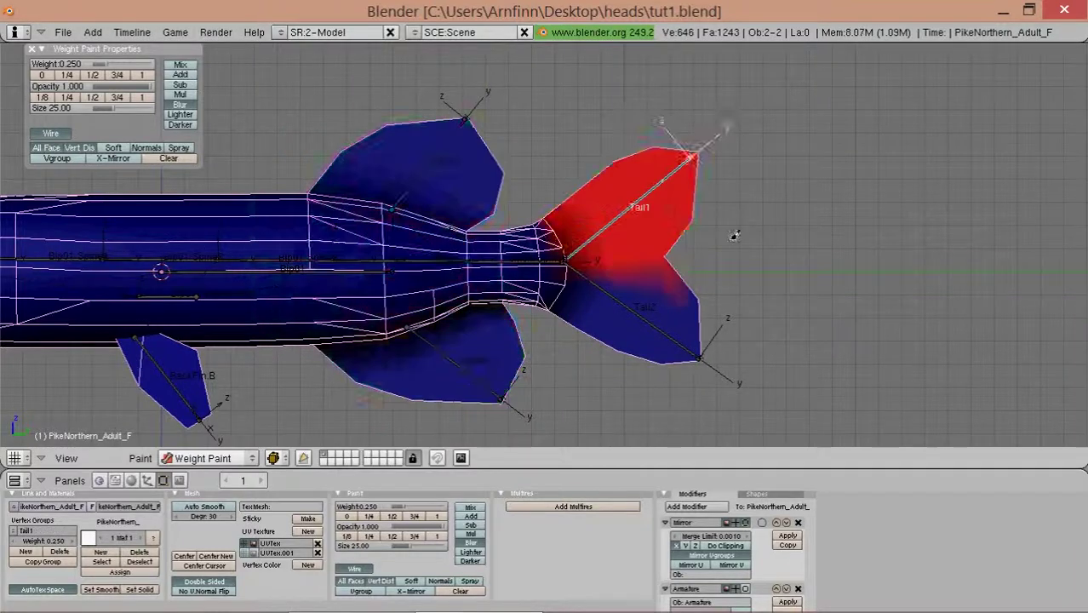
pyautogui.scroll(1, 584, 262)
pyautogui.scroll(1, 413, 340)
pyautogui.scroll(1, 487, 295)
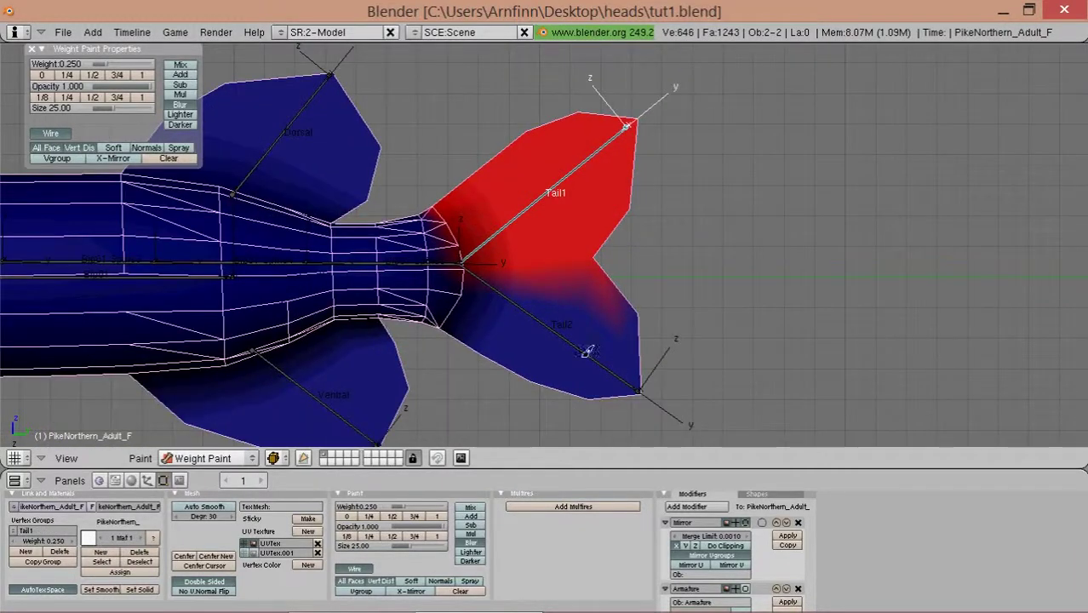
pyautogui.press('r')
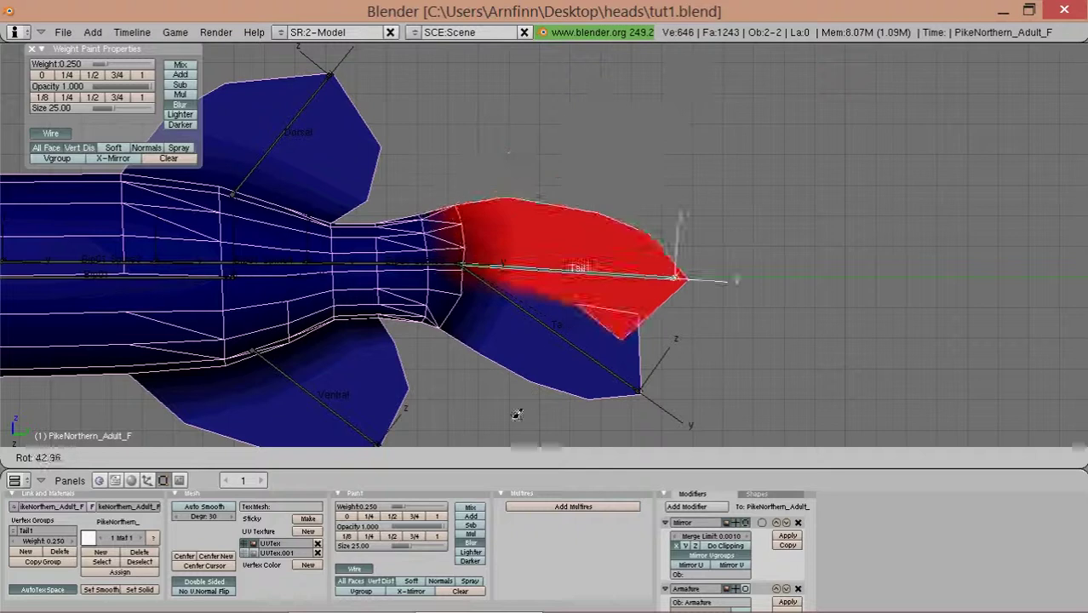
pyautogui.click(552, 289)
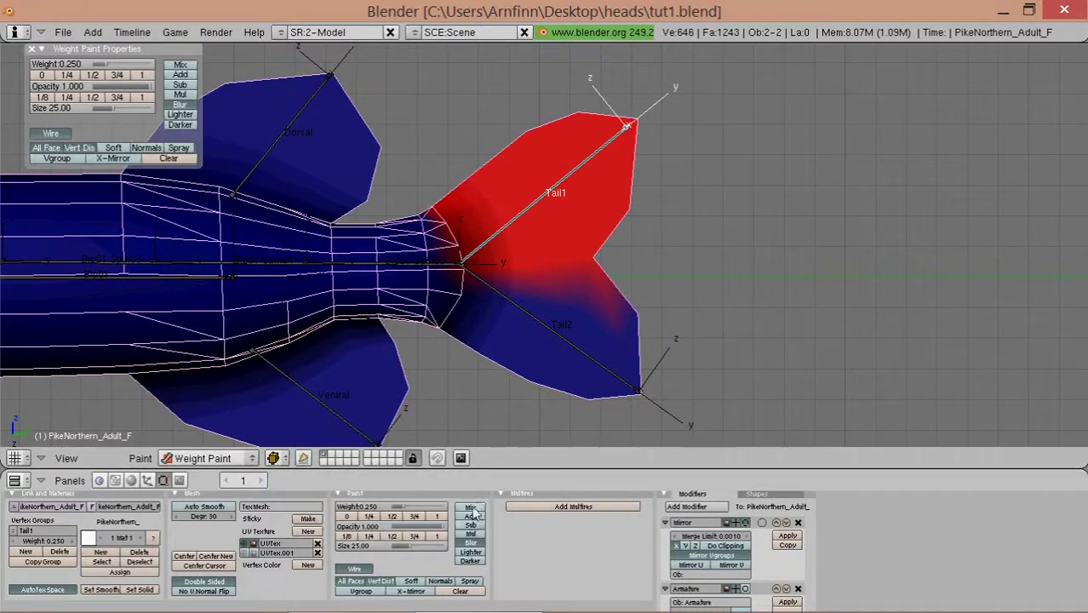
# - Paint weight across the Tail2 half of the fin and blur it toward the root
pyautogui.scroll(1, 498, 231)
pyautogui.scroll(1, 477, 312)
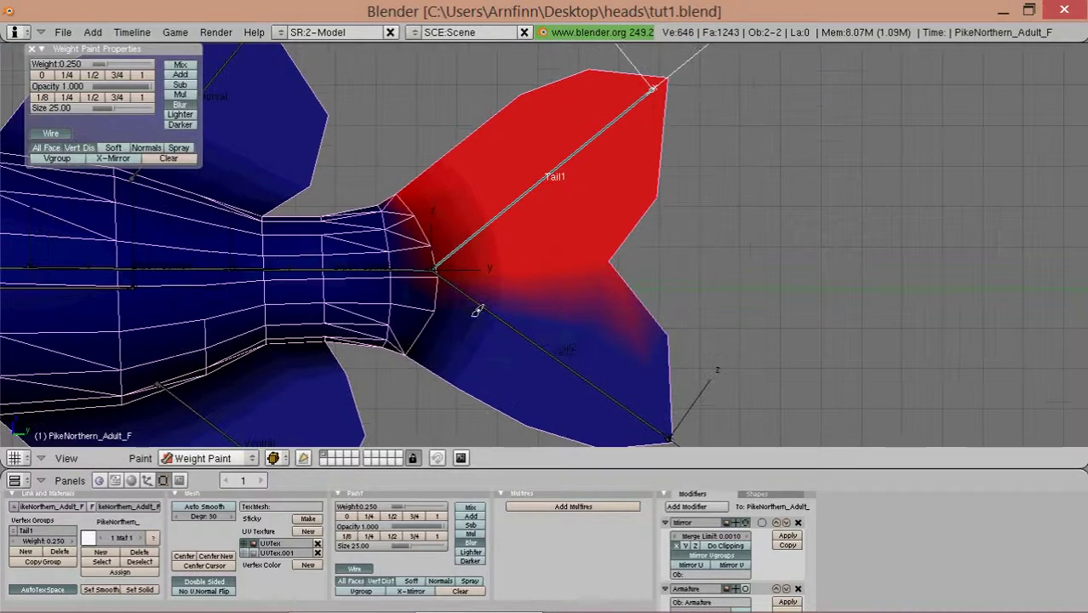
pyautogui.moveTo(441, 310); pyautogui.dragTo(673, 330)
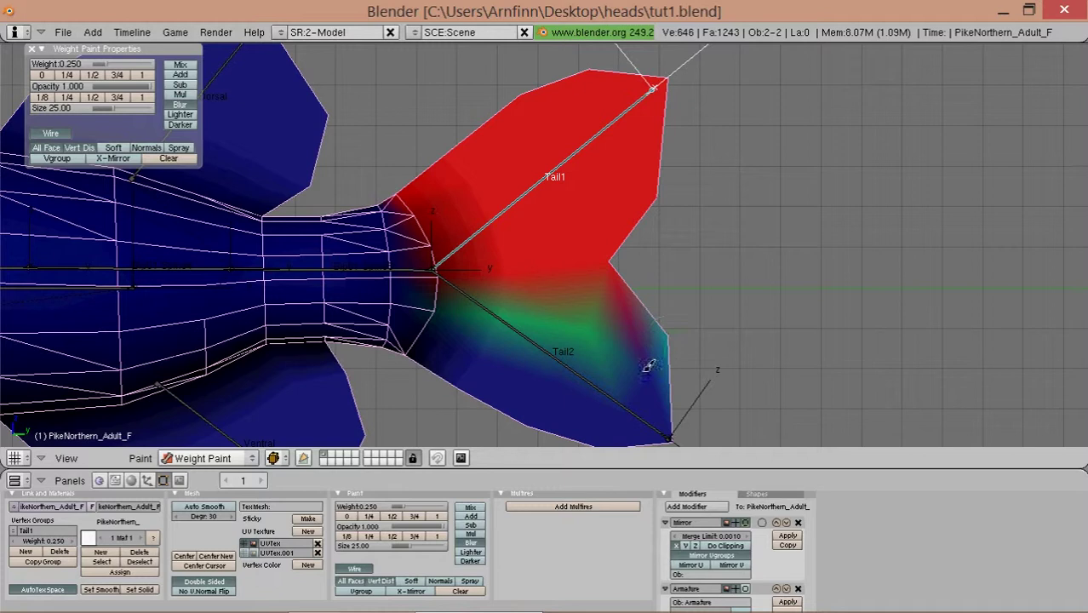
pyautogui.moveTo(647, 366)
pyautogui.mouseDown()
pyautogui.moveTo(656, 432)
pyautogui.moveTo(553, 438)
pyautogui.moveTo(471, 356)
pyautogui.moveTo(631, 401)
pyautogui.moveTo(581, 403)
pyautogui.mouseUp()
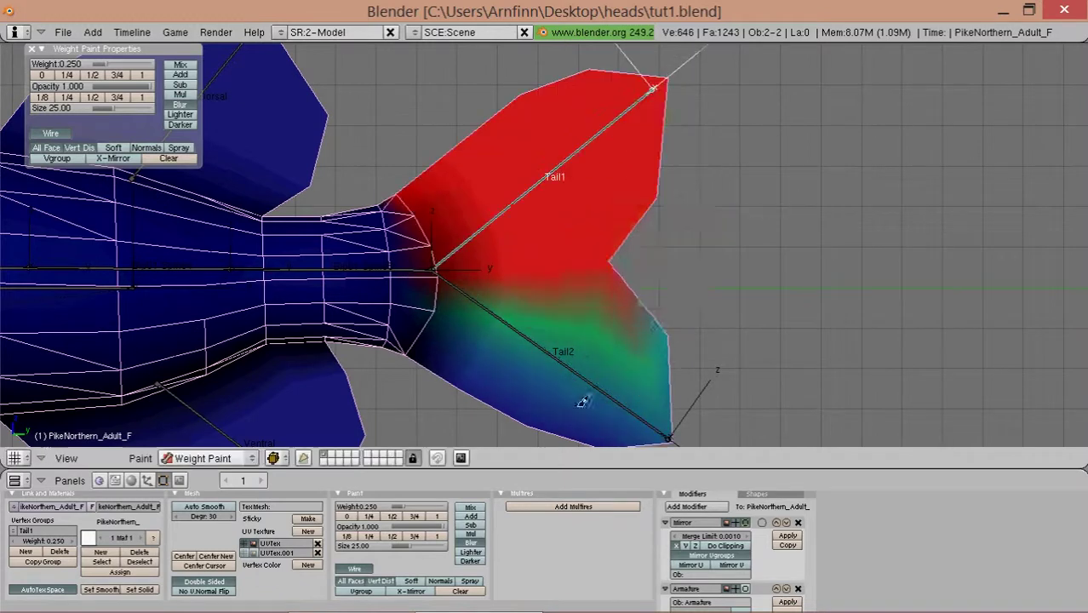
pyautogui.moveTo(615, 267)
pyautogui.mouseDown()
pyautogui.moveTo(441, 258)
pyautogui.moveTo(398, 183)
pyautogui.mouseUp()
# - Blur the Tail1 weights at the tail root and upper tail, test-bending the bone
pyautogui.moveTo(535, 378); pyautogui.dragTo(395, 182, button='middle')
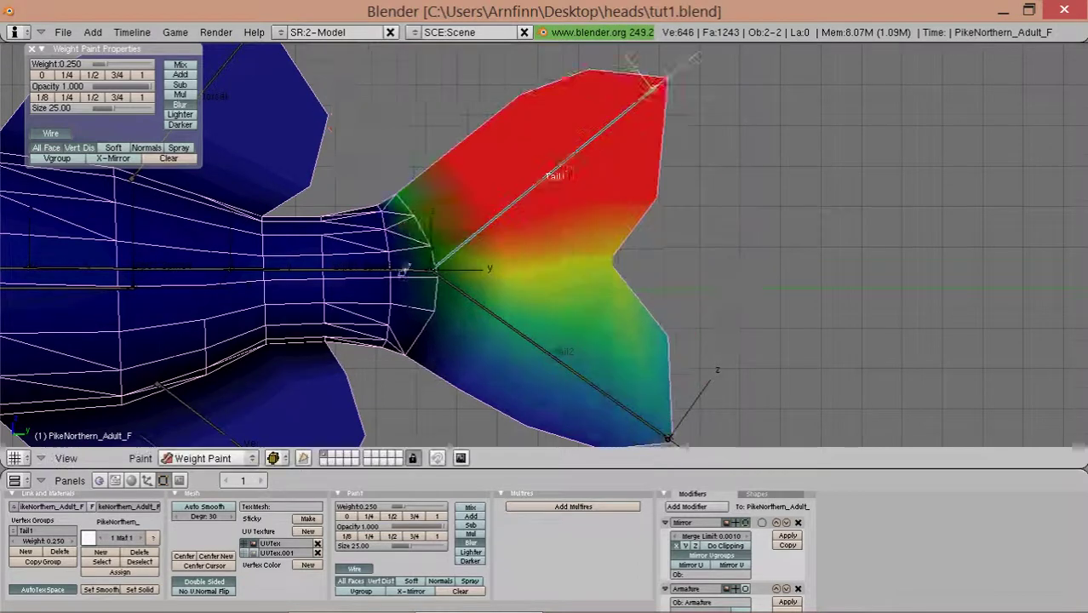
pyautogui.moveTo(394, 182); pyautogui.dragTo(410, 226)
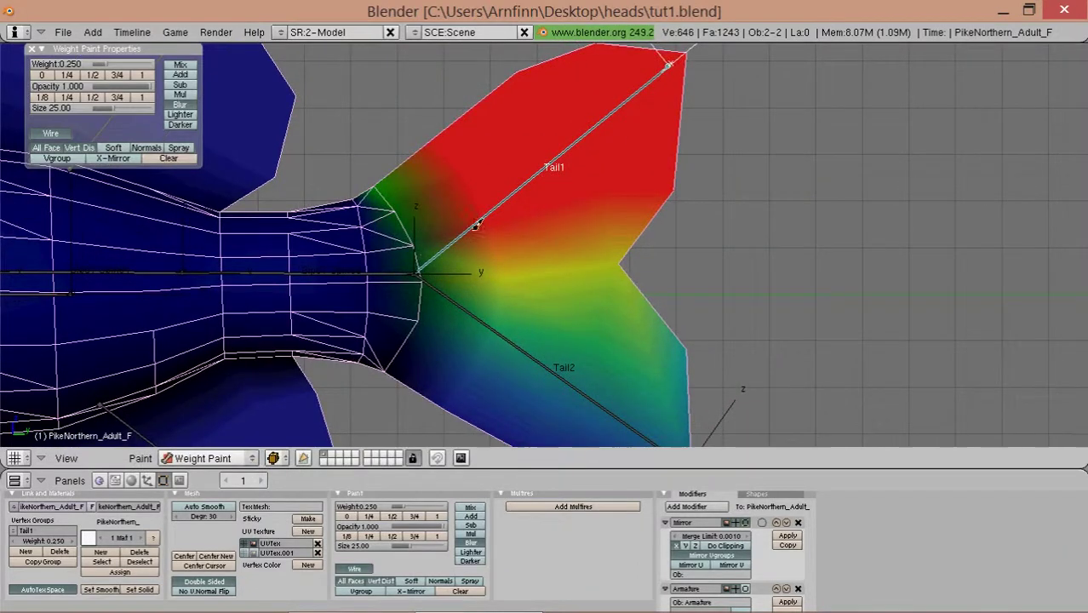
pyautogui.moveTo(477, 224)
pyautogui.mouseDown()
pyautogui.moveTo(445, 158)
pyautogui.moveTo(469, 165)
pyautogui.mouseUp()
pyautogui.scroll(-3, 470, 165)
pyautogui.press('r')
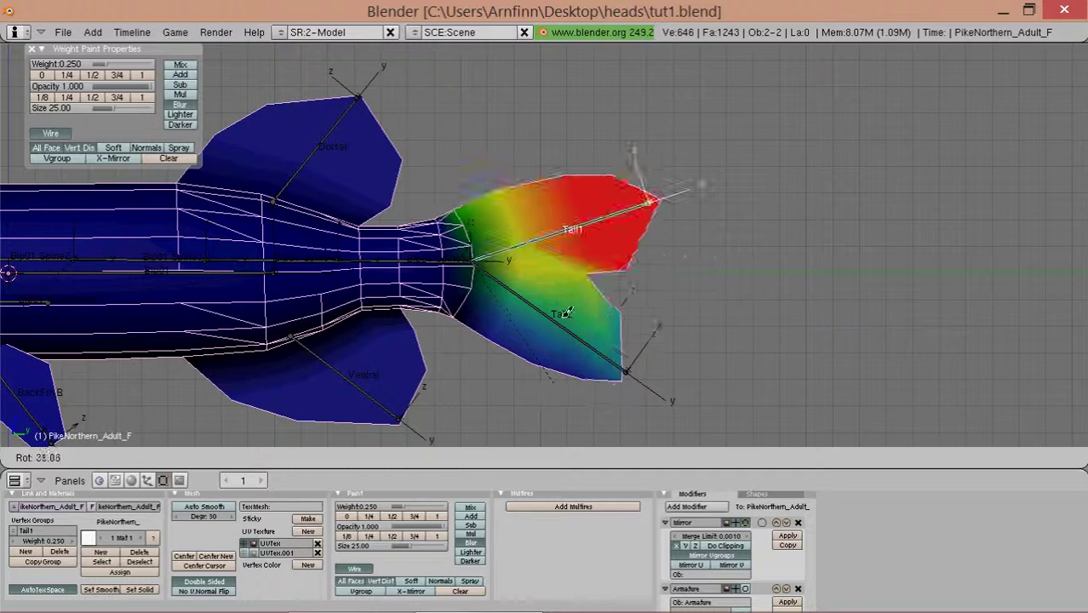
pyautogui.click(576, 281)
pyautogui.moveTo(631, 205); pyautogui.dragTo(578, 210)
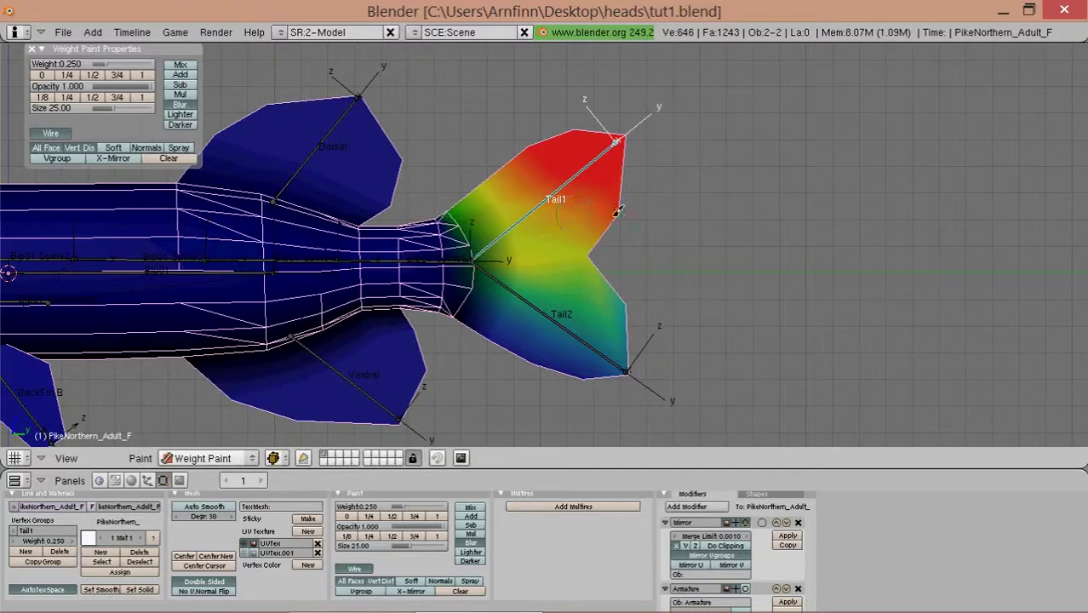
pyautogui.press('r')
pyautogui.press('Escape')
# - Blur the Tail2 weights toward the tail base, into the upper fin and toward the tip
pyautogui.rightClick(522, 284)
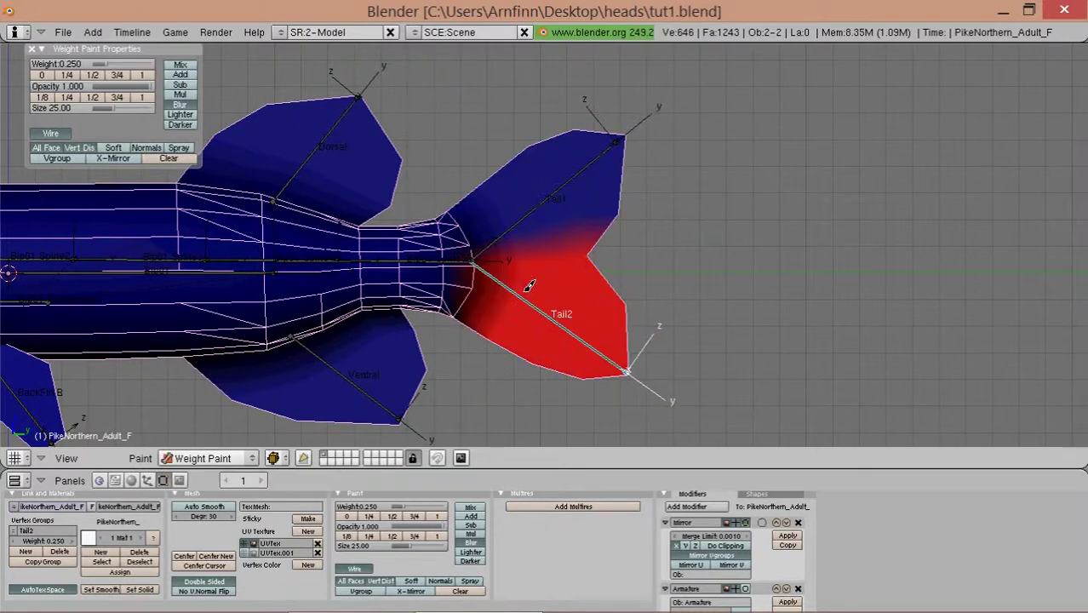
pyautogui.scroll(2, 518, 279)
pyautogui.moveTo(460, 271); pyautogui.dragTo(667, 258)
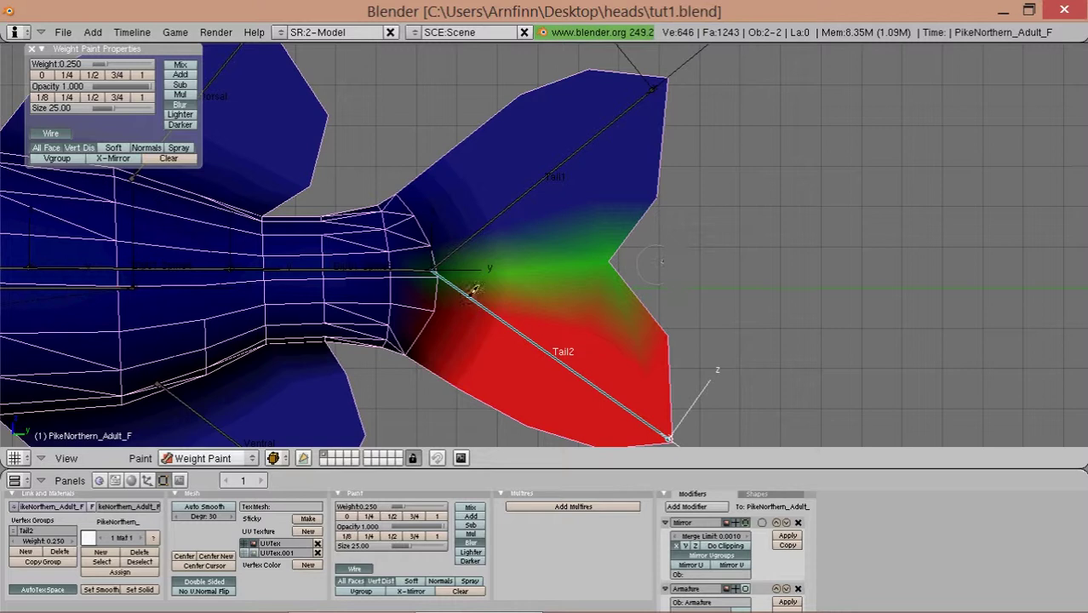
pyautogui.moveTo(440, 303); pyautogui.dragTo(413, 356)
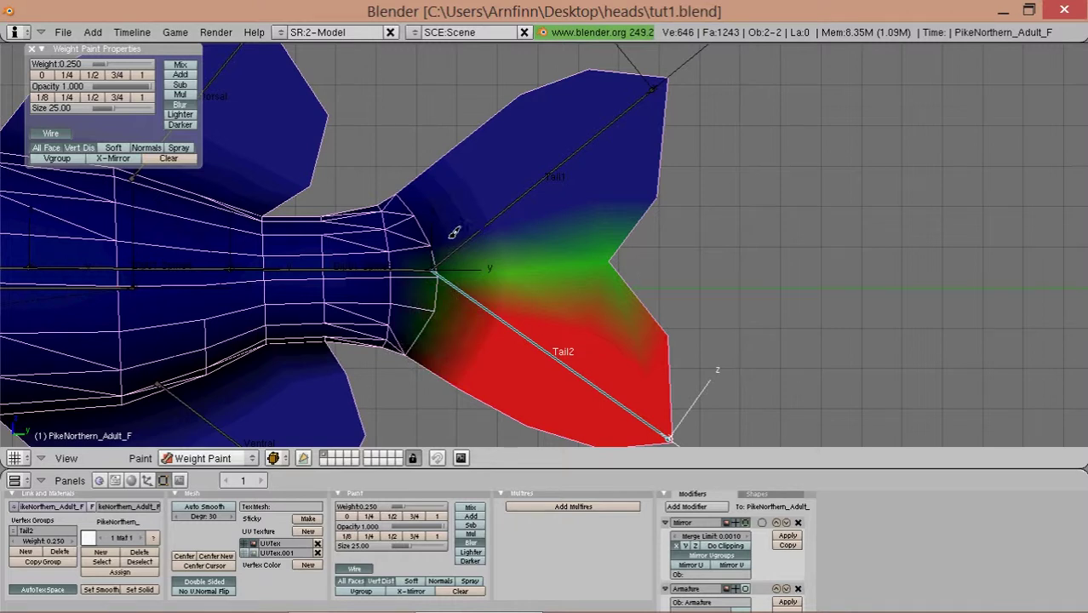
pyautogui.moveTo(454, 233); pyautogui.dragTo(658, 181)
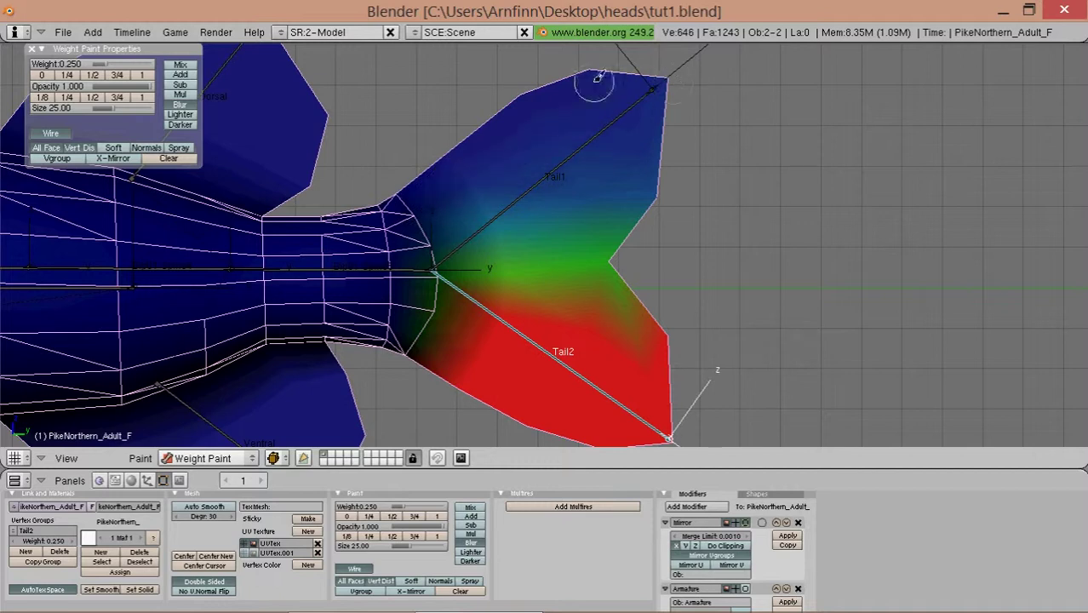
pyautogui.moveTo(494, 310)
pyautogui.mouseDown()
pyautogui.moveTo(539, 348)
pyautogui.moveTo(607, 315)
pyautogui.moveTo(675, 340)
pyautogui.moveTo(661, 383)
pyautogui.mouseUp()
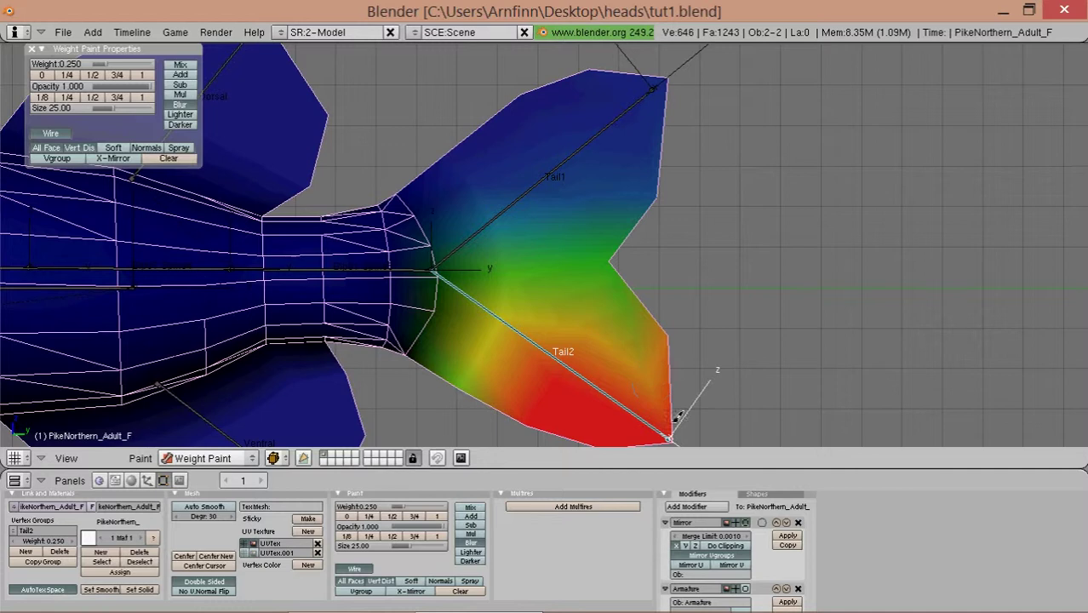
pyautogui.scroll(-2, 563, 361)
# - Trackball-rotate the Tail2 bone to check the fin deformation, then snap to side view
pyautogui.press('r')
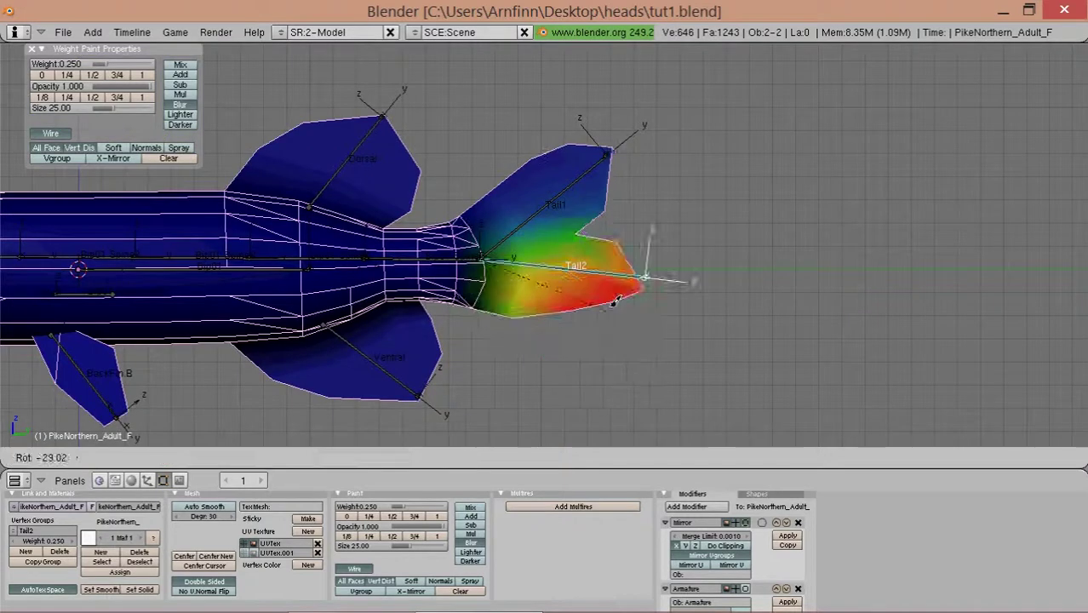
pyautogui.press('r')
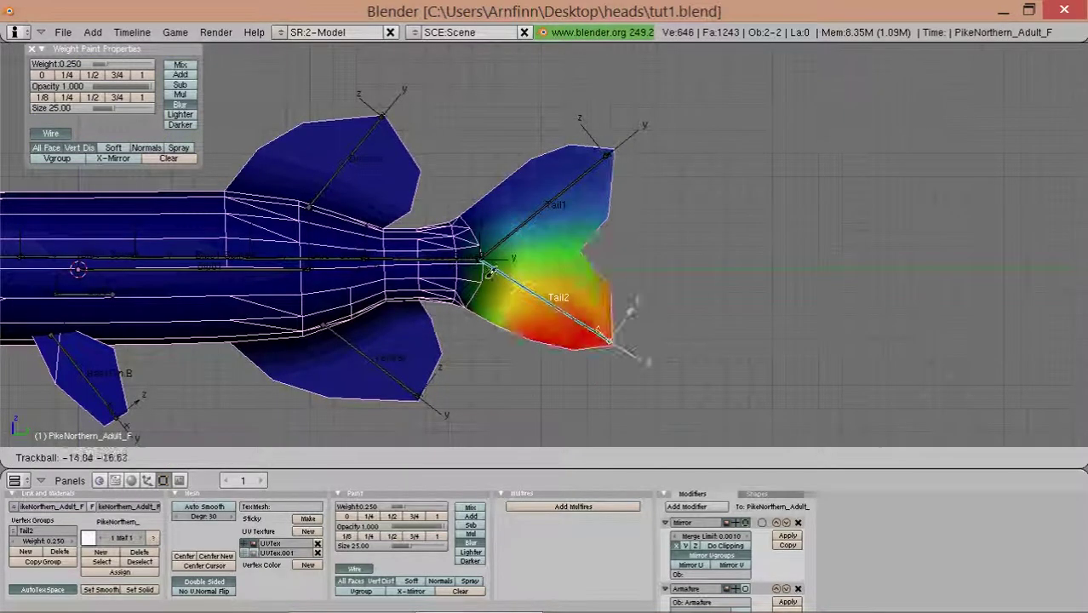
pyautogui.moveTo(492, 271); pyautogui.dragTo(528, 290, button='middle')
pyautogui.press('r')
pyautogui.press('r')
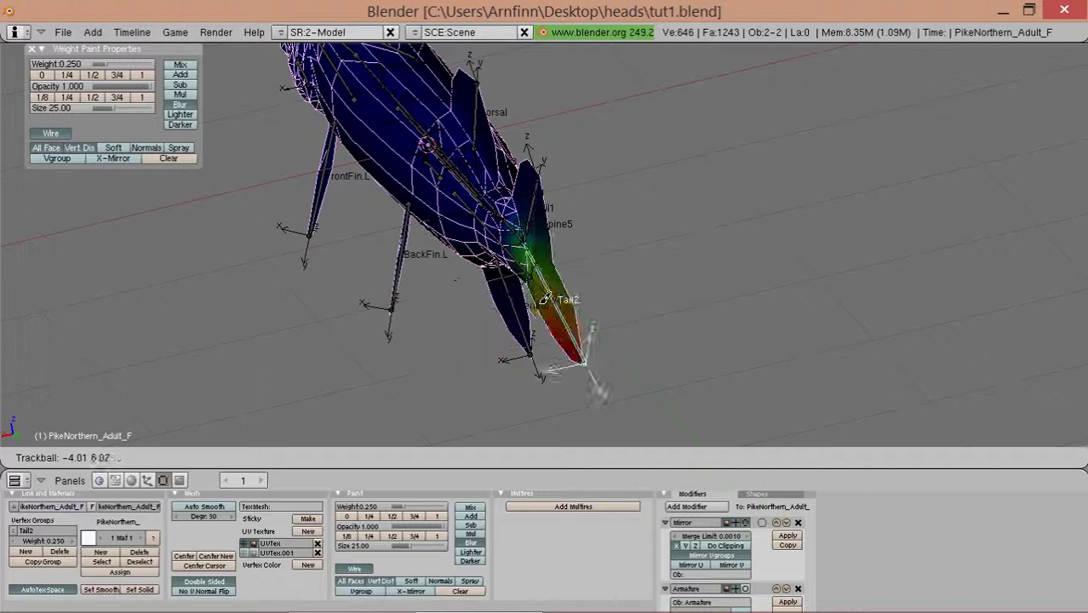
pyautogui.click(449, 292)
pyautogui.press('KP_3')
pyautogui.scroll(2, 758, 267)
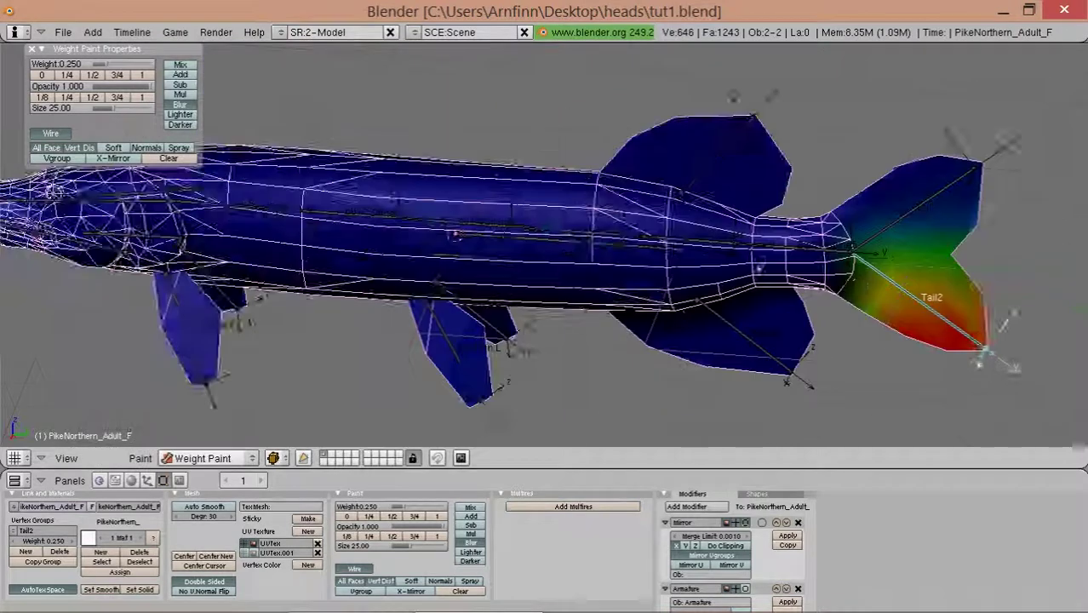
pyautogui.press('KP_3')
# - Step through Spine5, Spine4, Spine3, Spine2, Spine1, Spine and Head weights, then zoom on Bip01 Spine
pyautogui.keyDown('shift'); pyautogui.moveTo(384, 294); pyautogui.dragTo(487, 259, button='middle'); pyautogui.keyUp('shift')
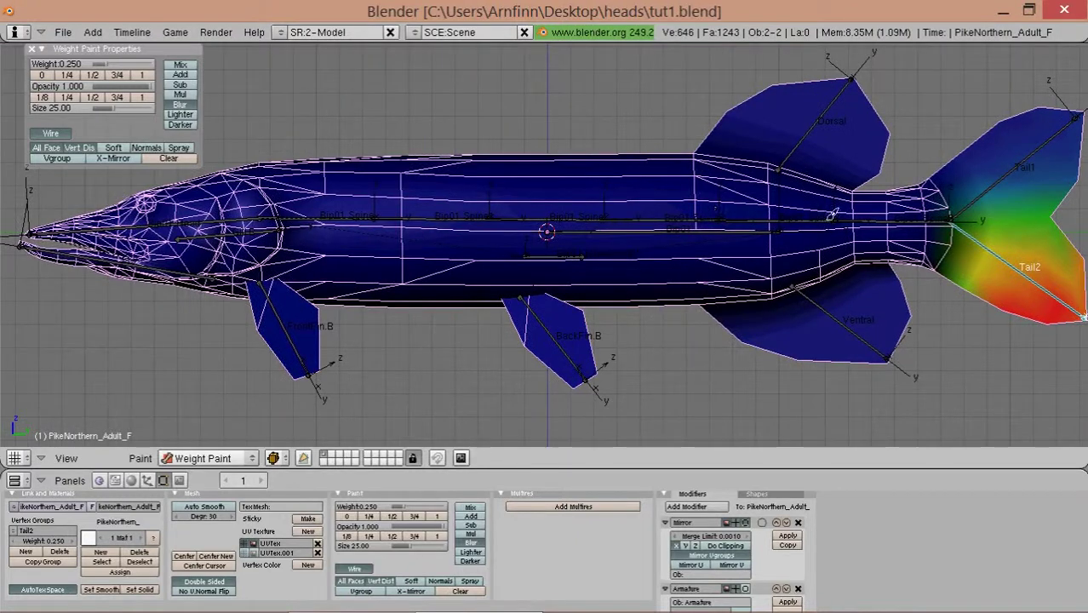
pyautogui.rightClick(874, 214)
pyautogui.rightClick(741, 218)
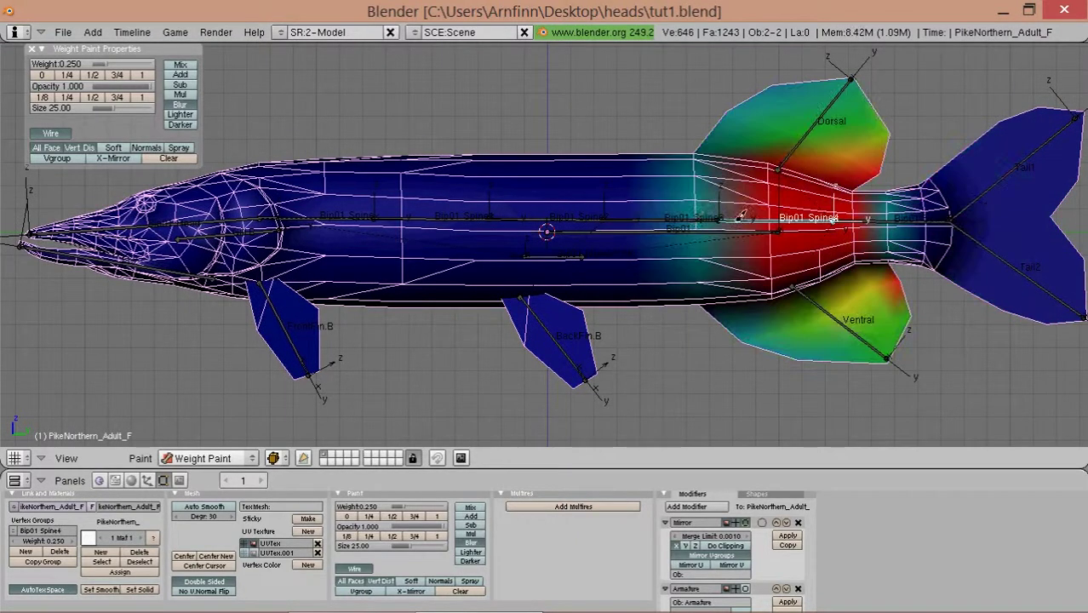
pyautogui.rightClick(667, 213)
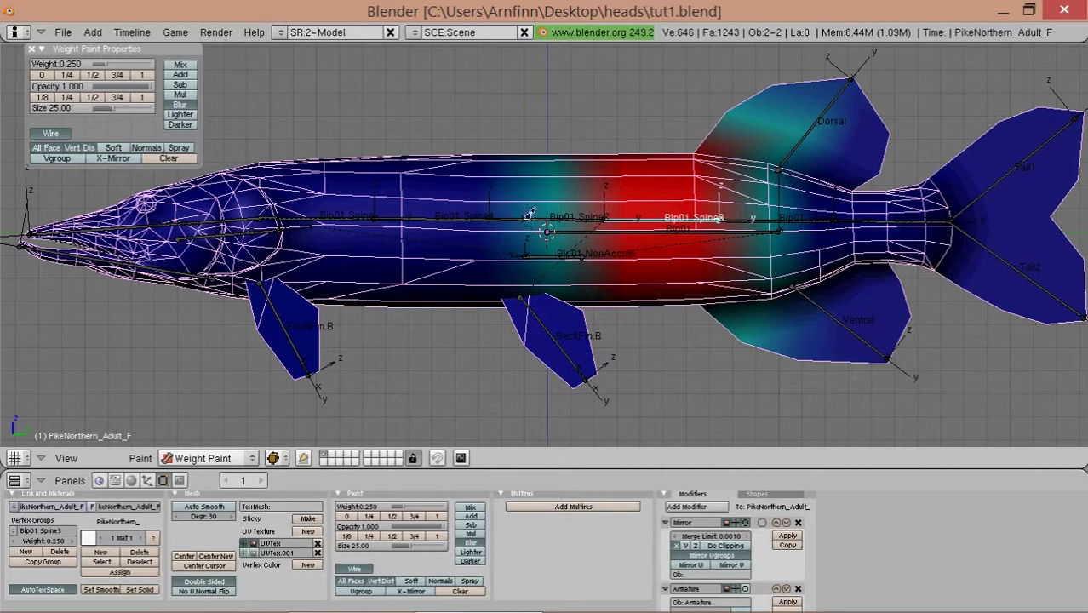
pyautogui.rightClick(489, 208)
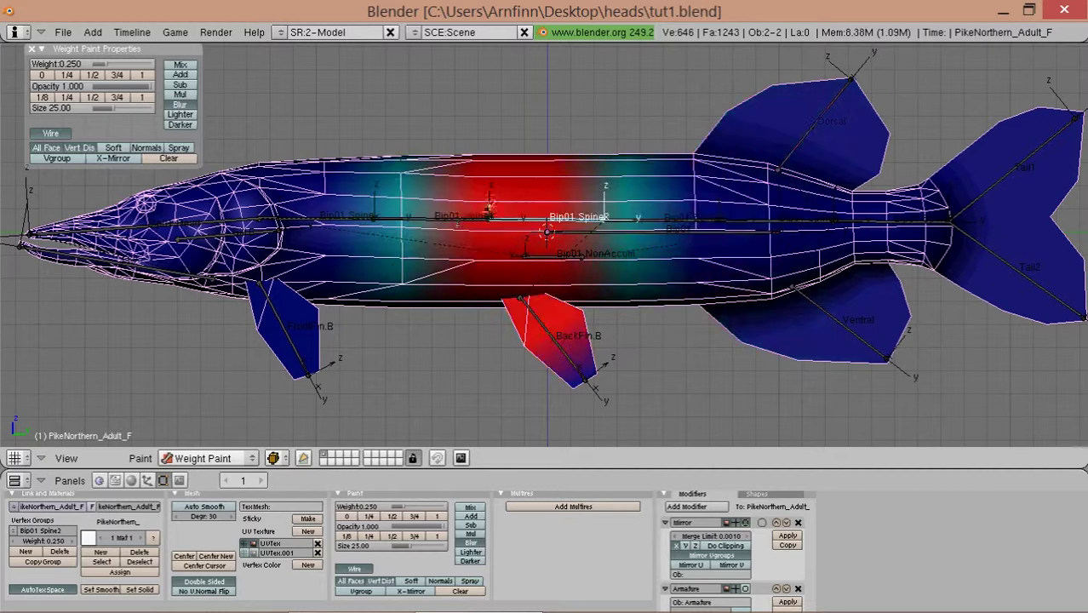
pyautogui.rightClick(439, 211)
pyautogui.rightClick(324, 215)
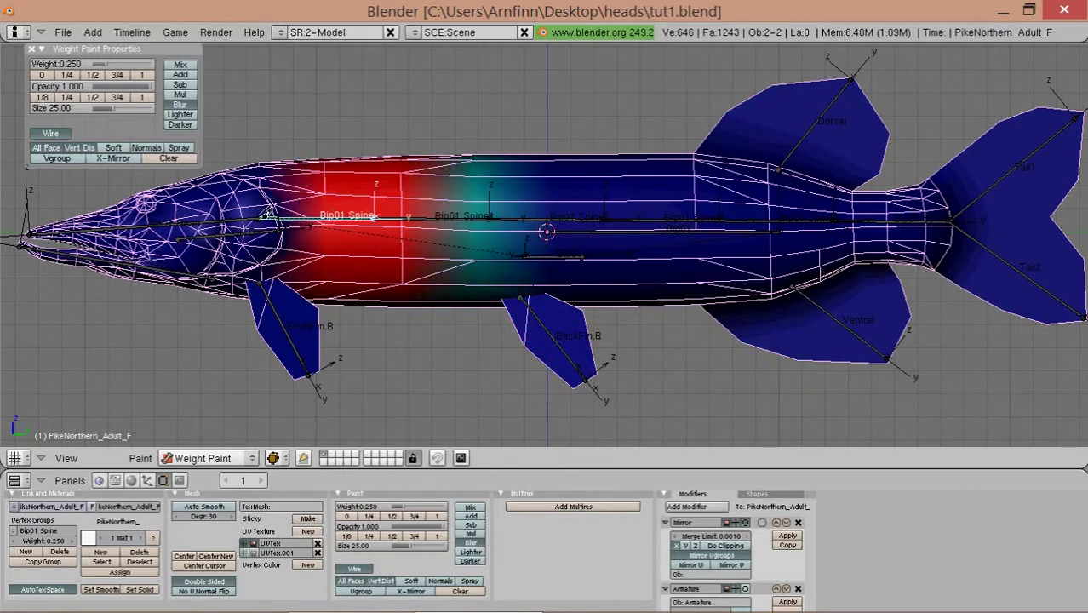
pyautogui.rightClick(266, 214)
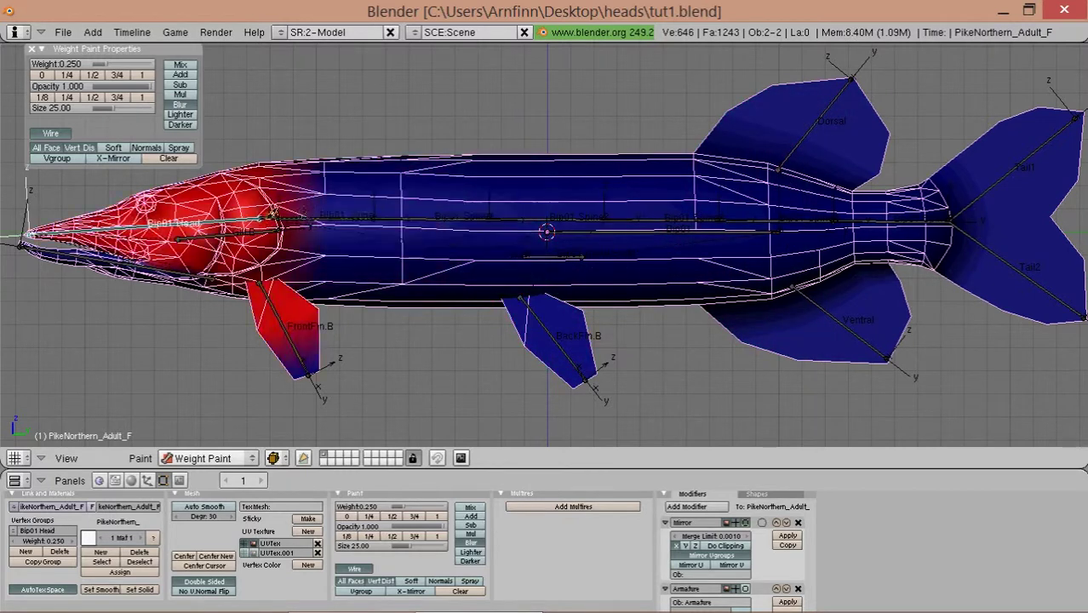
pyautogui.rightClick(308, 214)
pyautogui.scroll(1, 309, 215)
pyautogui.scroll(1, 486, 255)
pyautogui.scroll(1, 494, 263)
# - With a normal brush, paint Bip01 Spine weight over the gills, front fin and body near the head
pyautogui.scroll(1, 563, 331)
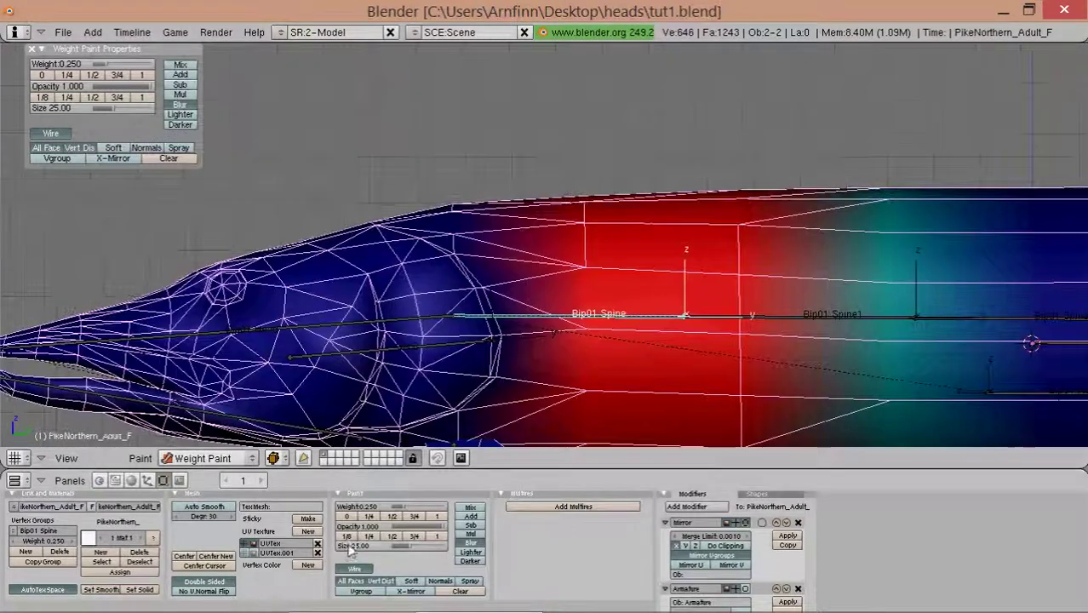
pyautogui.click(472, 508)
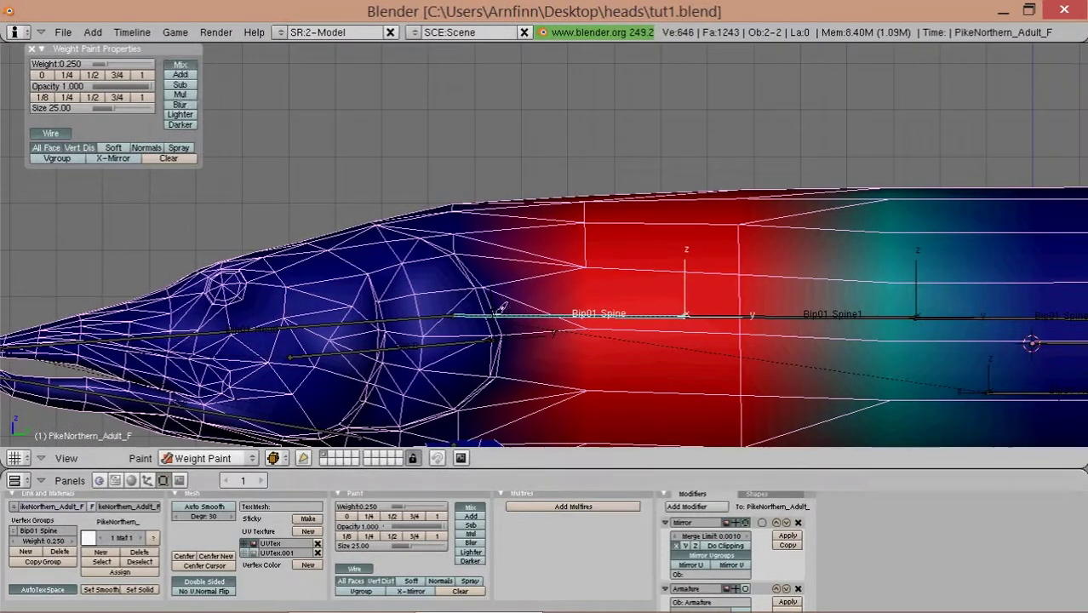
pyautogui.moveTo(502, 311)
pyautogui.mouseDown()
pyautogui.moveTo(477, 289)
pyautogui.moveTo(452, 176)
pyautogui.moveTo(459, 258)
pyautogui.moveTo(430, 226)
pyautogui.mouseUp()
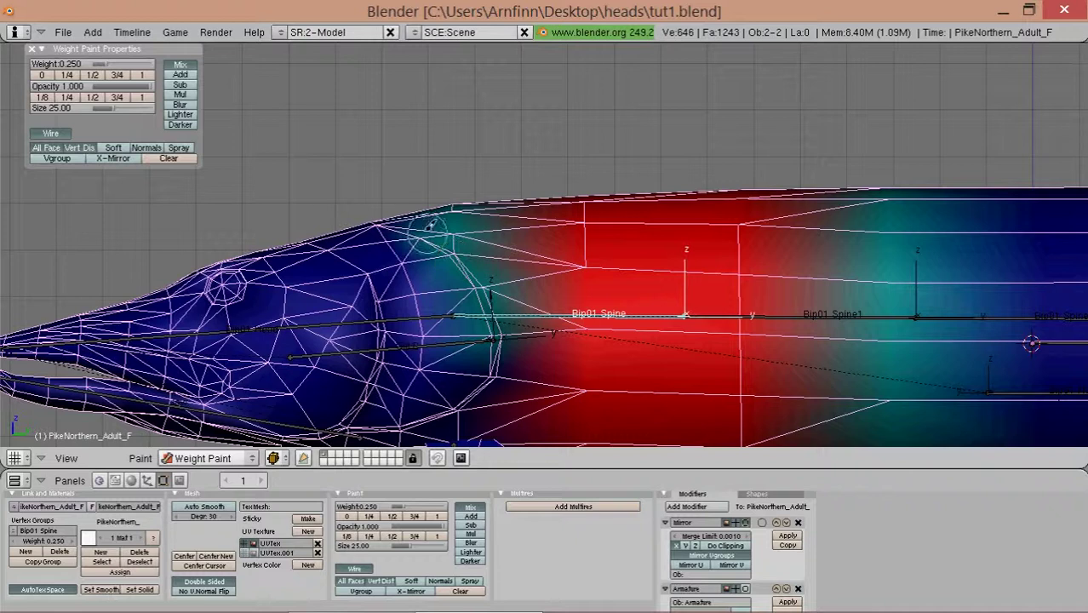
pyautogui.keyDown('shift'); pyautogui.moveTo(505, 292); pyautogui.dragTo(518, 153, button='middle'); pyautogui.keyUp('shift')
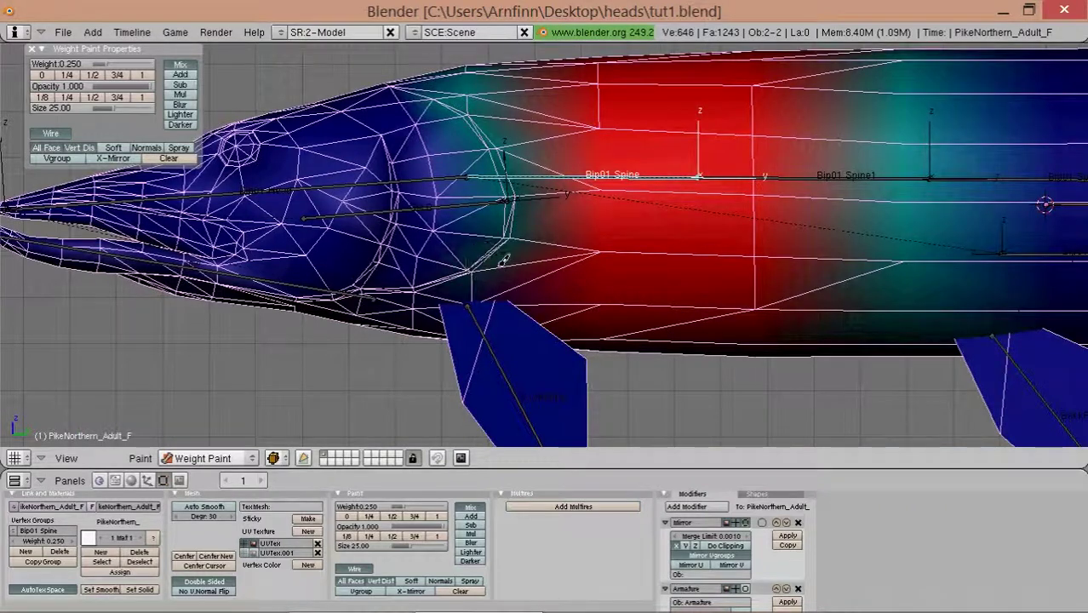
pyautogui.moveTo(503, 260)
pyautogui.mouseDown(button='middle')
pyautogui.moveTo(462, 203)
pyautogui.moveTo(540, 373)
pyautogui.moveTo(566, 275)
pyautogui.moveTo(532, 262)
pyautogui.moveTo(542, 293)
pyautogui.moveTo(484, 183)
pyautogui.moveTo(652, 310)
pyautogui.mouseUp(button='middle')
pyautogui.click(566, 275)
pyautogui.click(531, 263)
# - Show the Bip01 Head weights, test a head rotation, and paint Head weight over the gills and lower head
pyautogui.rightClick(491, 166)
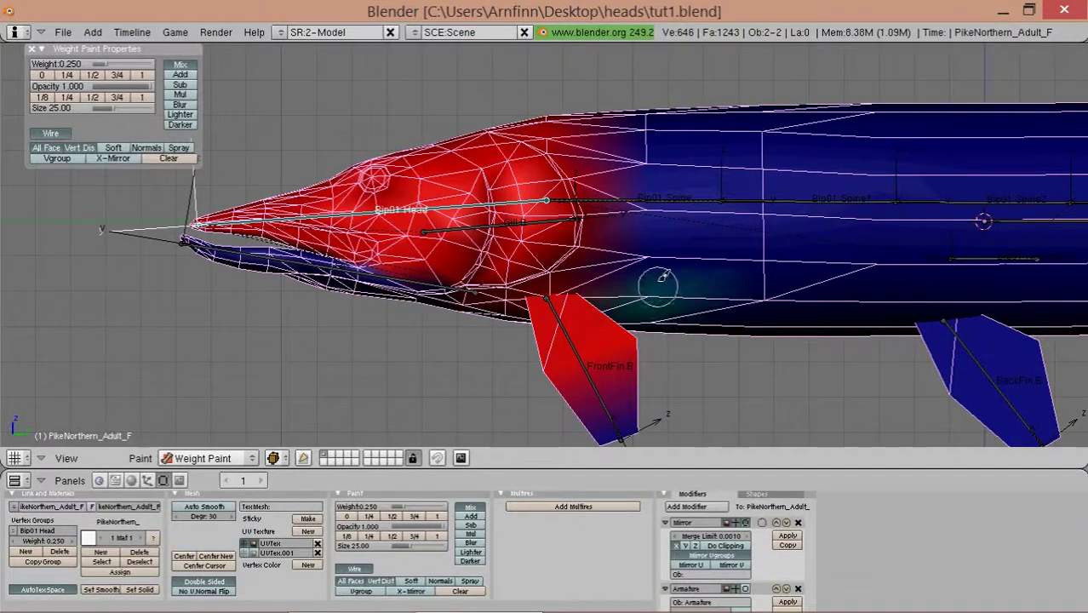
pyautogui.moveTo(662, 330); pyautogui.dragTo(657, 92)
pyautogui.press('r')
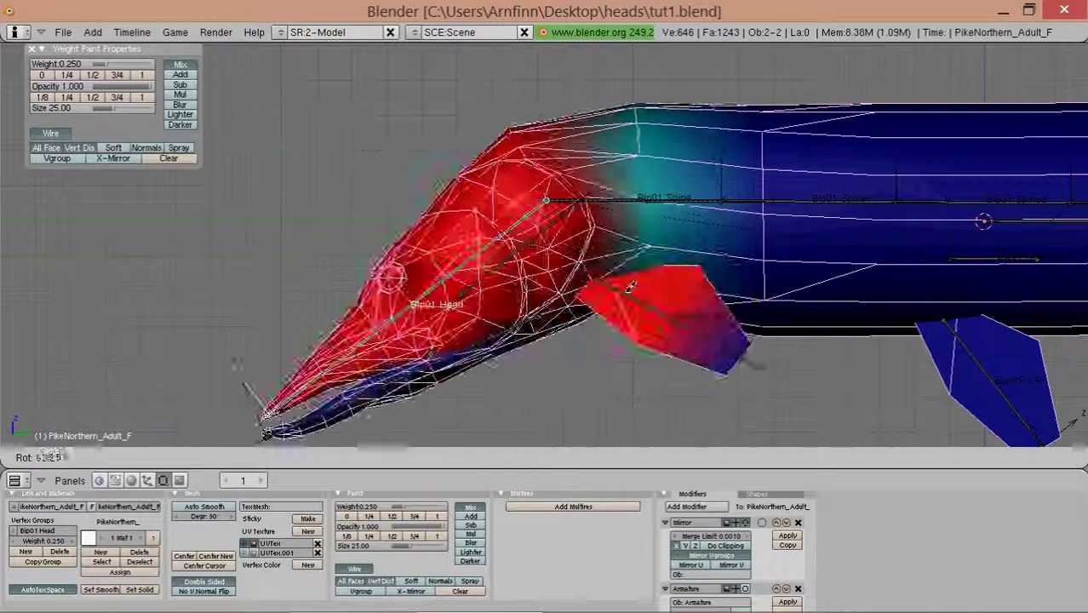
pyautogui.rightClick(420, 300)
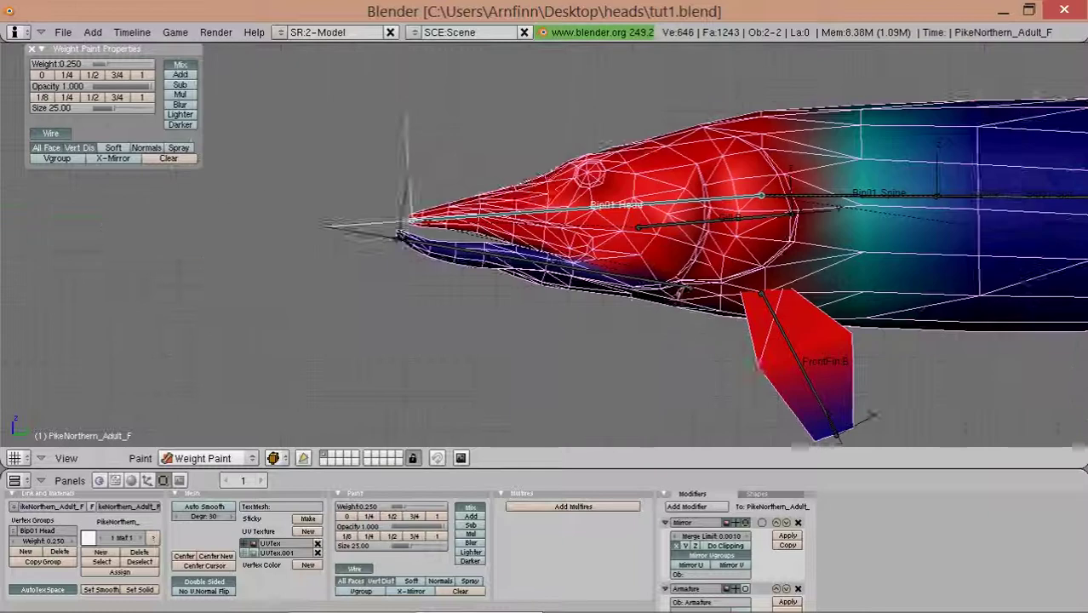
pyautogui.scroll(3, 421, 299)
pyautogui.moveTo(421, 300); pyautogui.dragTo(825, 257, button='middle')
pyautogui.moveTo(825, 256); pyautogui.dragTo(720, 254)
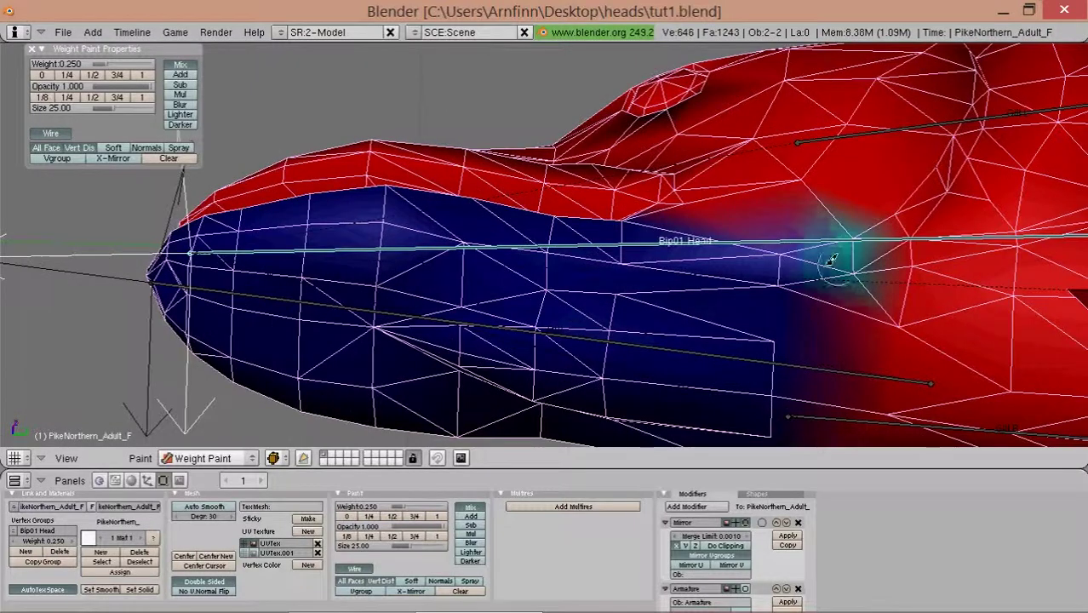
pyautogui.moveTo(611, 247)
pyautogui.mouseDown(button='middle')
pyautogui.moveTo(694, 253)
pyautogui.moveTo(464, 364)
pyautogui.mouseUp(button='middle')
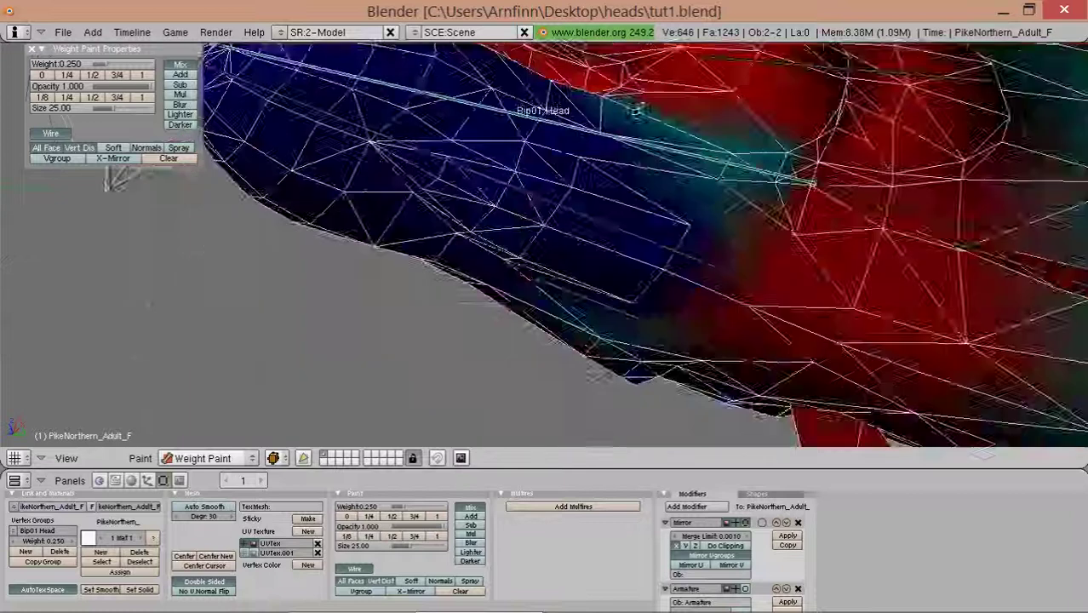
pyautogui.moveTo(694, 211); pyautogui.dragTo(613, 342)
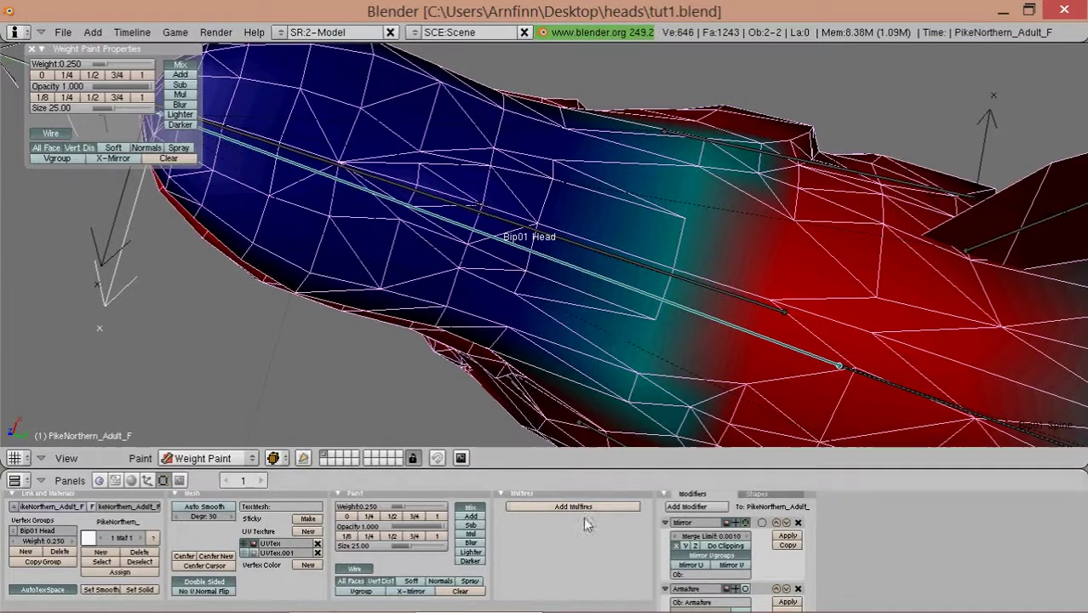
# - Blur the Bip01 Head weights along the head bone and lower edge so blue fades into red
pyautogui.click(466, 543)
pyautogui.moveTo(733, 375); pyautogui.dragTo(846, 306, button='middle')
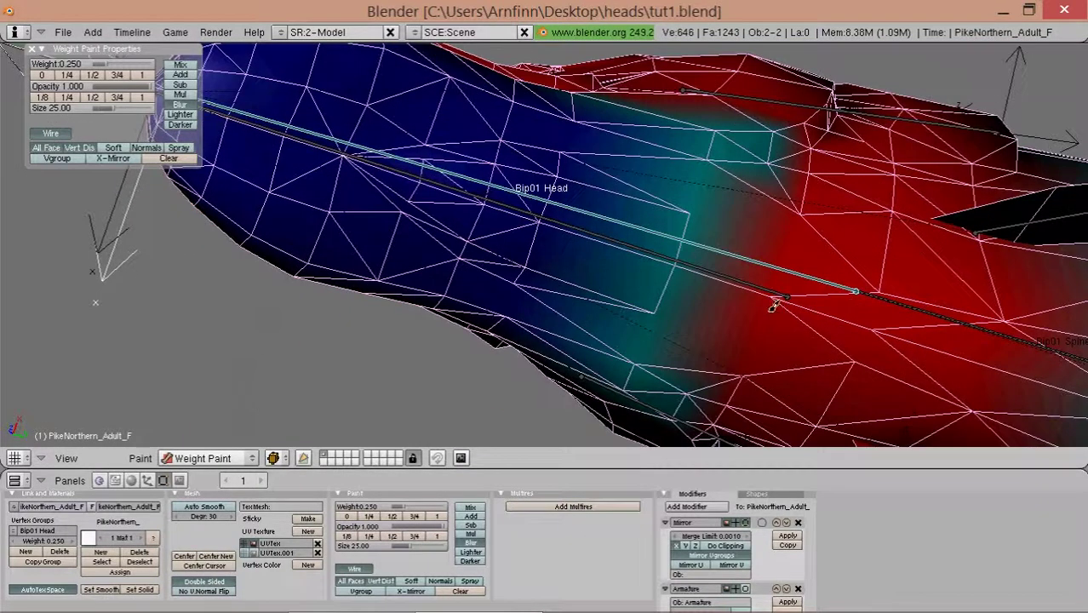
pyautogui.moveTo(773, 307); pyautogui.dragTo(749, 256)
pyautogui.moveTo(749, 256)
pyautogui.mouseDown(button='middle')
pyautogui.moveTo(674, 134)
pyautogui.moveTo(720, 230)
pyautogui.moveTo(823, 197)
pyautogui.mouseUp(button='middle')
pyautogui.scroll(-3, 690, 170)
pyautogui.scroll(3, 720, 230)
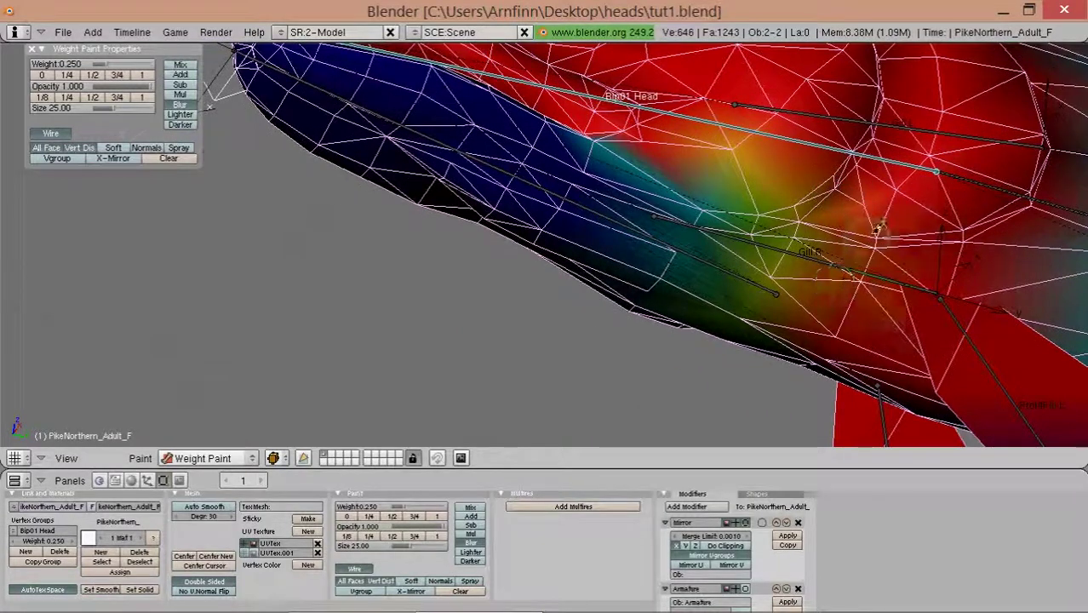
pyautogui.press('KP_3')
pyautogui.moveTo(836, 212); pyautogui.dragTo(730, 150, button='middle')
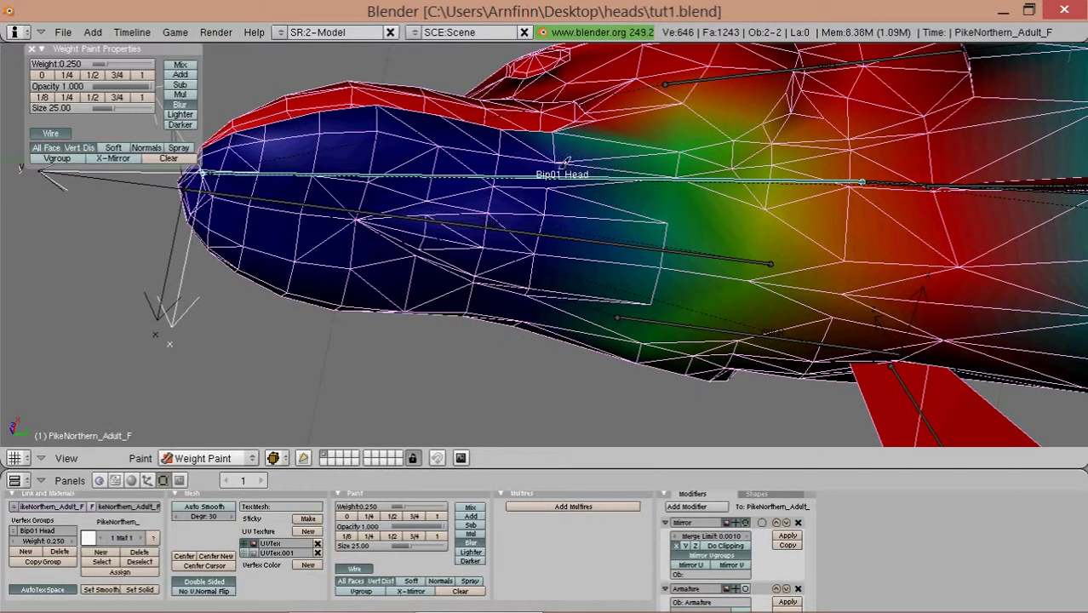
pyautogui.moveTo(564, 161); pyautogui.dragTo(558, 239)
pyautogui.moveTo(554, 231); pyautogui.dragTo(583, 261, button='middle')
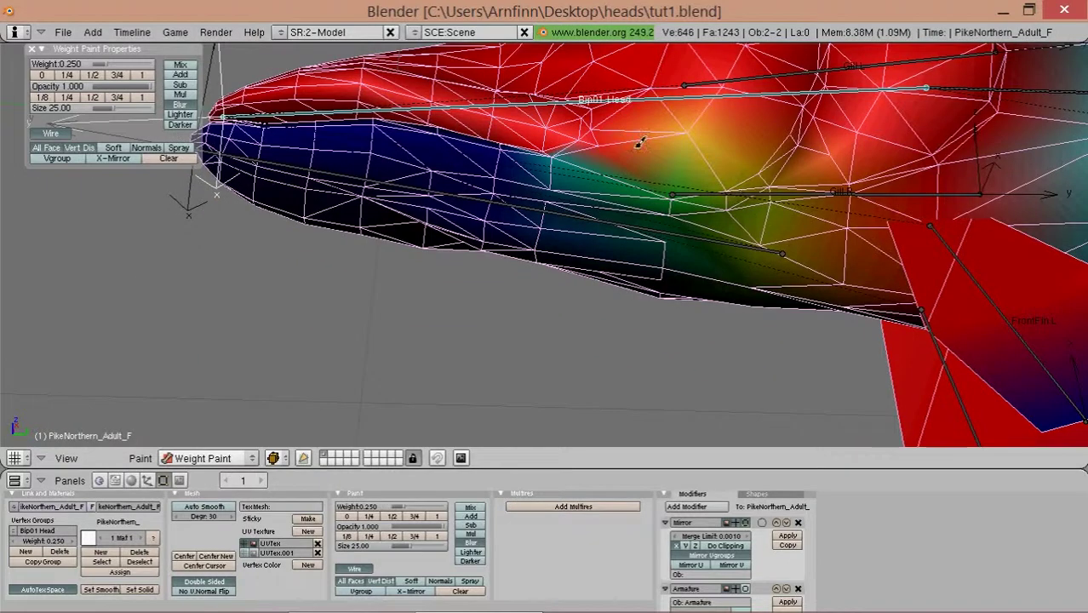
pyautogui.moveTo(688, 118)
pyautogui.mouseDown(button='middle')
pyautogui.moveTo(608, 226)
pyautogui.moveTo(606, 191)
pyautogui.moveTo(724, 183)
pyautogui.moveTo(555, 186)
pyautogui.moveTo(477, 171)
pyautogui.moveTo(570, 186)
pyautogui.mouseUp(button='middle')
# - Select the Jaw bone and paint Jaw weight across the cheek toward the gills
pyautogui.rightClick(606, 191)
pyautogui.click(513, 181)
pyautogui.moveTo(666, 211); pyautogui.dragTo(626, 208, button='middle')
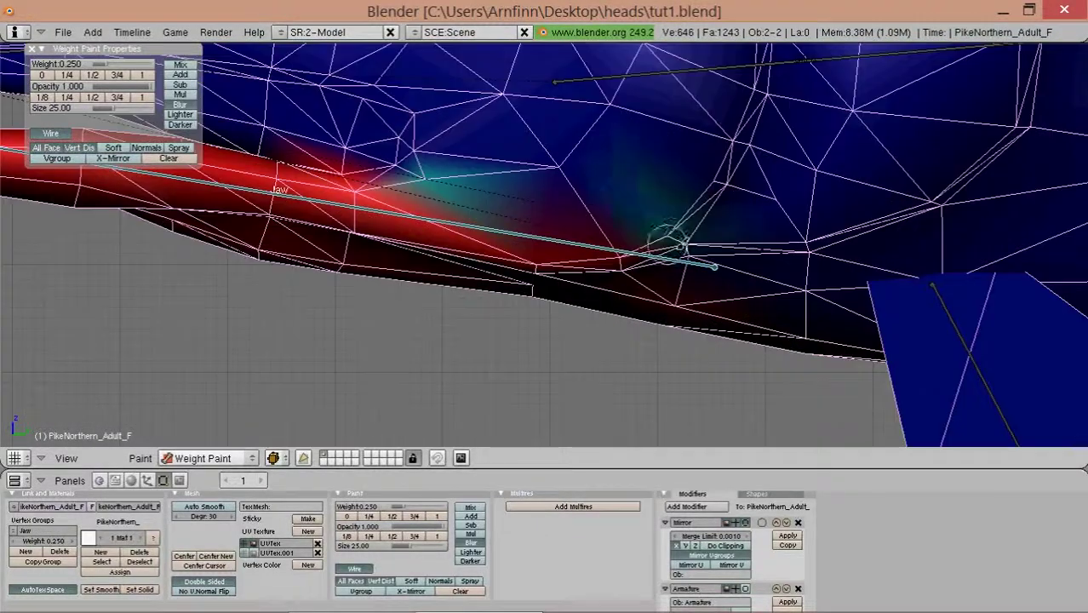
pyautogui.moveTo(627, 209)
pyautogui.mouseDown()
pyautogui.moveTo(564, 208)
pyautogui.moveTo(605, 225)
pyautogui.mouseUp()
pyautogui.moveTo(633, 303); pyautogui.dragTo(651, 239, button='middle')
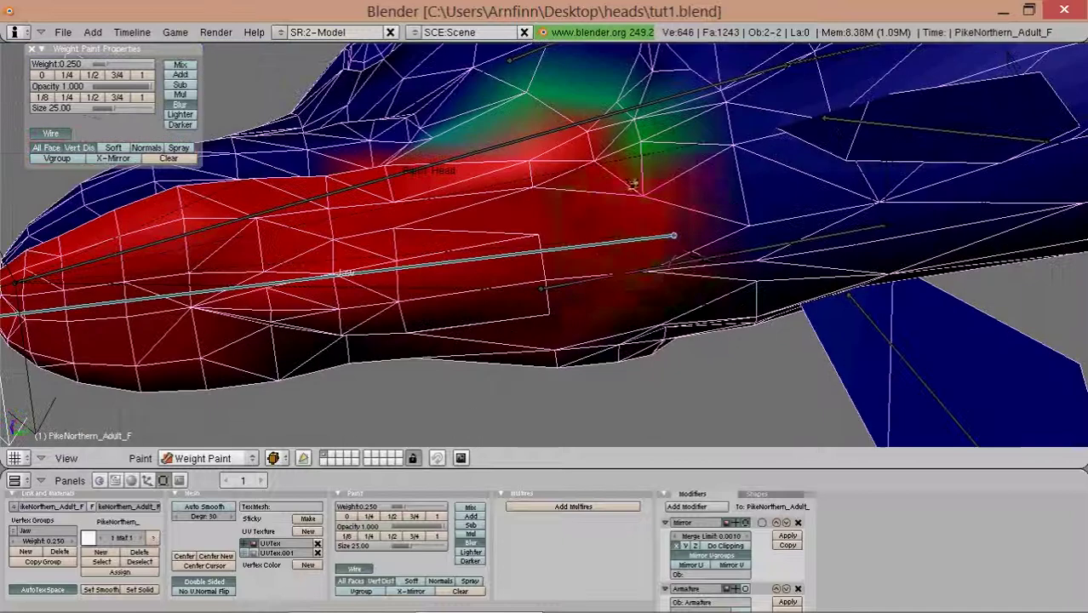
pyautogui.moveTo(651, 238)
pyautogui.mouseDown()
pyautogui.moveTo(685, 262)
pyautogui.moveTo(716, 117)
pyautogui.moveTo(707, 98)
pyautogui.mouseUp()
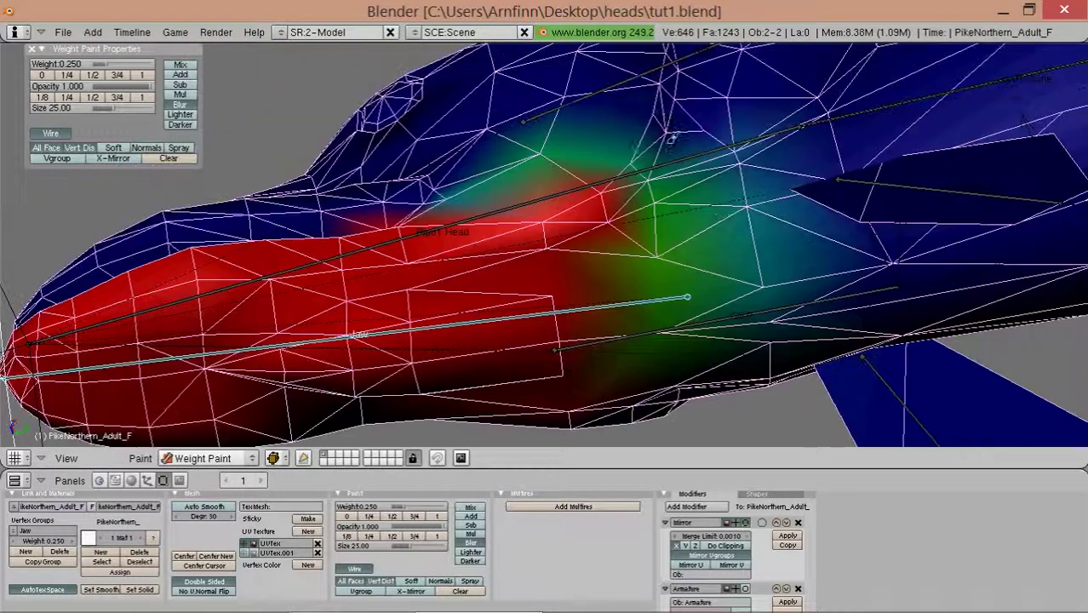
pyautogui.moveTo(702, 102); pyautogui.dragTo(685, 121, button='middle')
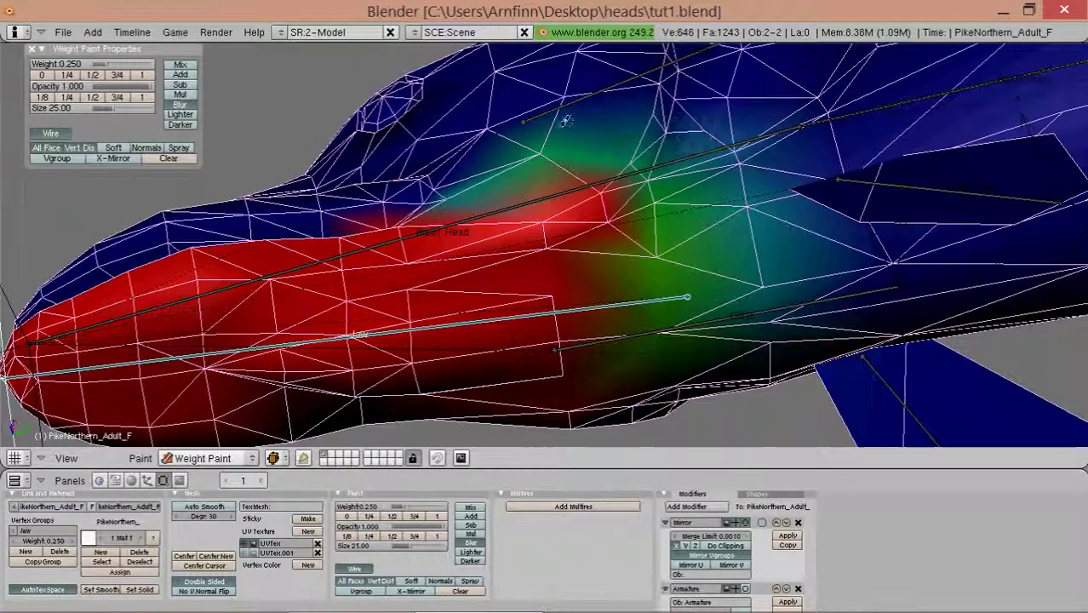
pyautogui.moveTo(565, 122); pyautogui.dragTo(555, 158, button='middle')
pyautogui.moveTo(439, 190); pyautogui.dragTo(401, 204)
# - Paint yellow-green Jaw weight behind the jaw and brighten it near the gills
pyautogui.scroll(2, 511, 239)
pyautogui.scroll(2, 582, 250)
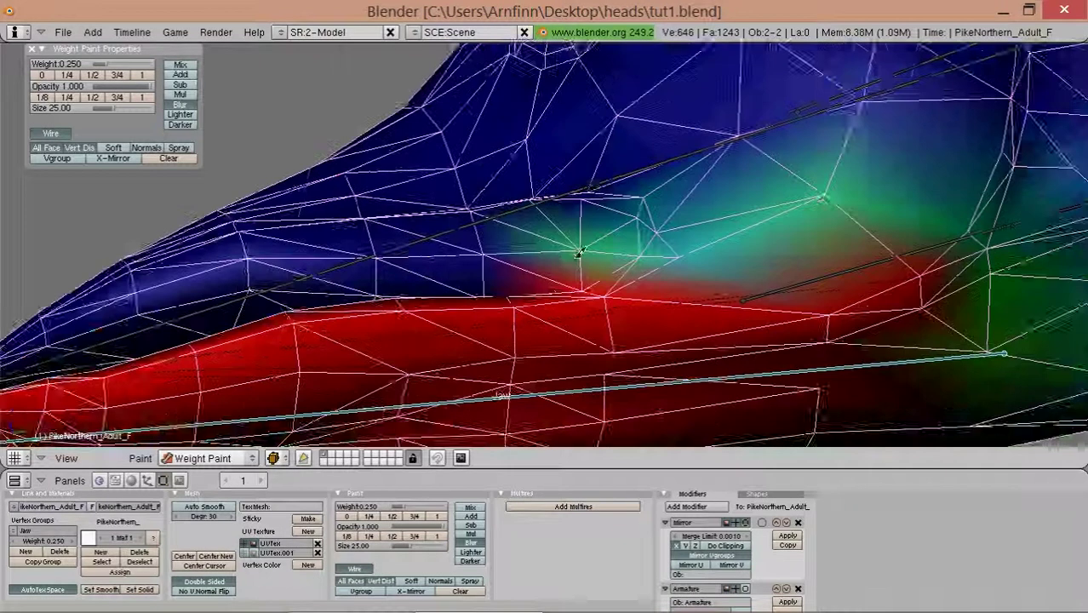
pyautogui.scroll(1, 588, 256)
pyautogui.scroll(1, 579, 259)
pyautogui.scroll(-3, 578, 258)
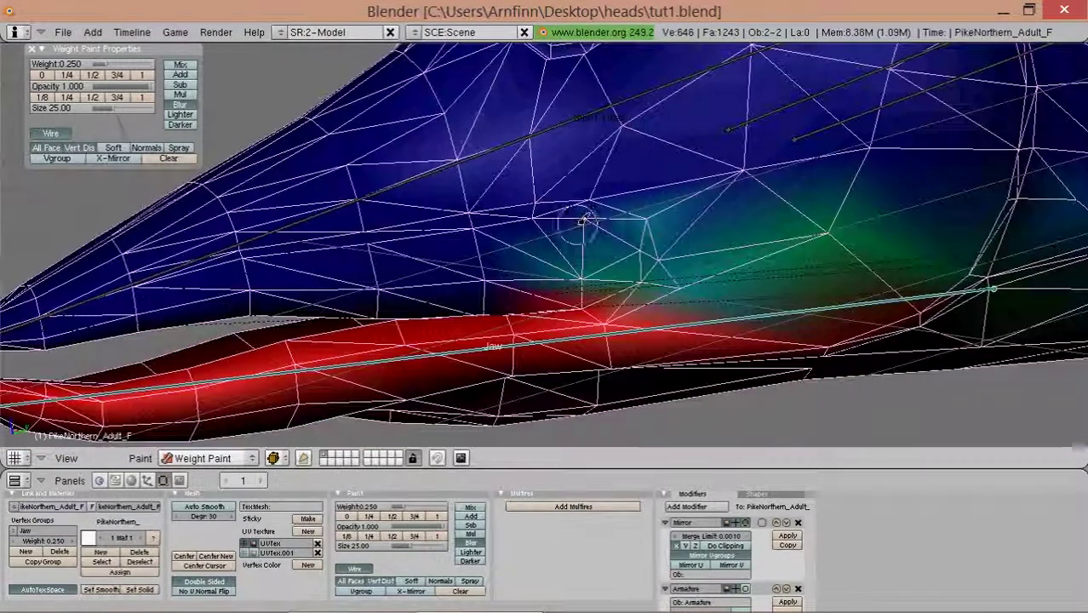
pyautogui.scroll(-2, 672, 191)
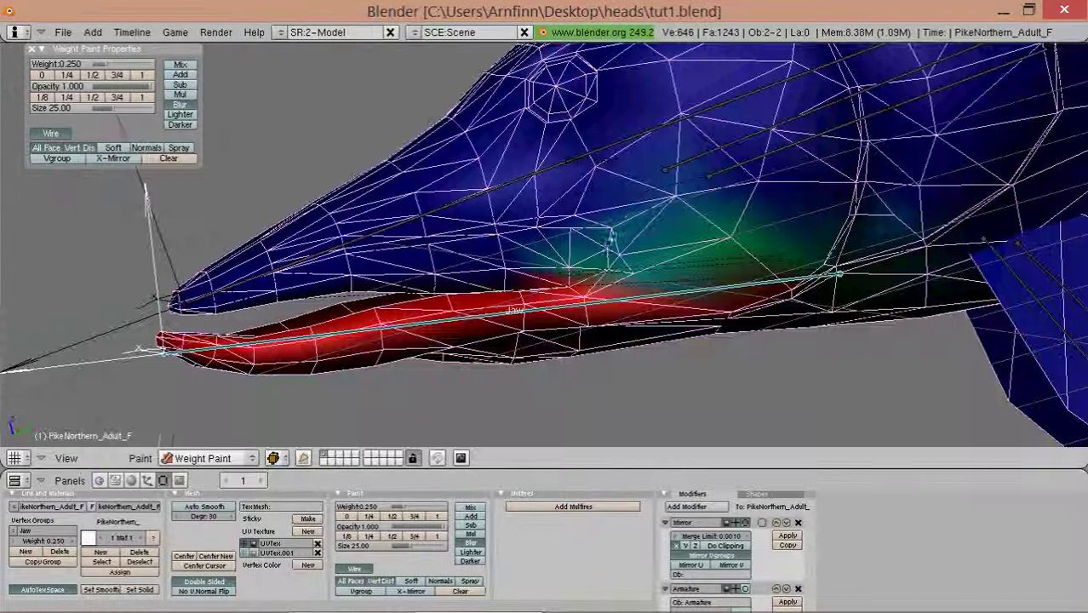
pyautogui.moveTo(611, 239); pyautogui.dragTo(784, 242, button='middle')
pyautogui.moveTo(787, 240)
pyautogui.mouseDown()
pyautogui.moveTo(783, 251)
pyautogui.moveTo(728, 249)
pyautogui.moveTo(747, 285)
pyautogui.moveTo(723, 340)
pyautogui.mouseUp()
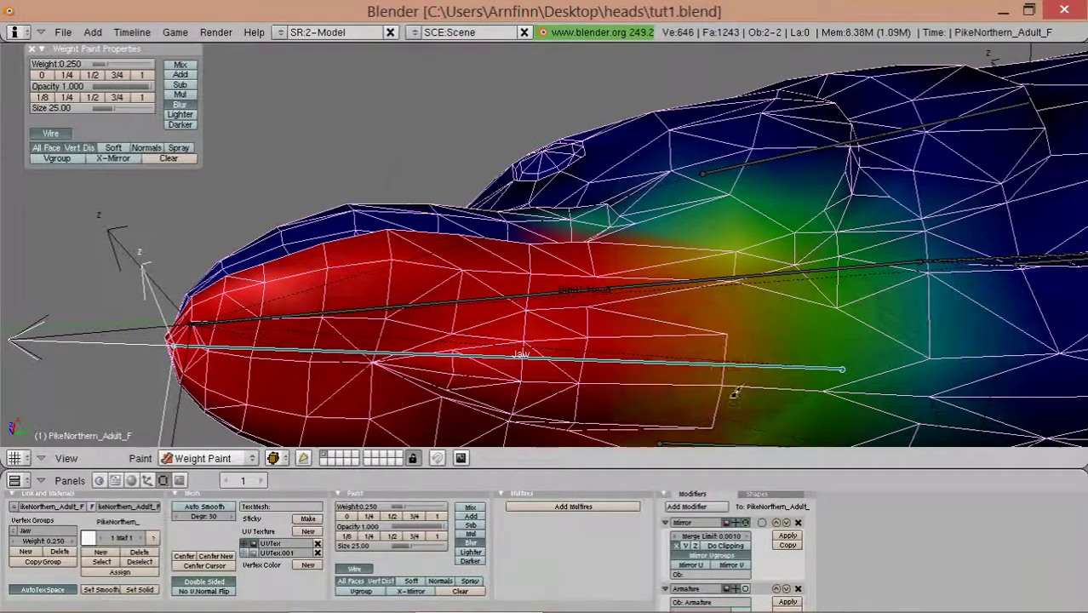
pyautogui.moveTo(724, 341); pyautogui.dragTo(766, 307, button='middle')
pyautogui.scroll(-4, 545, 256)
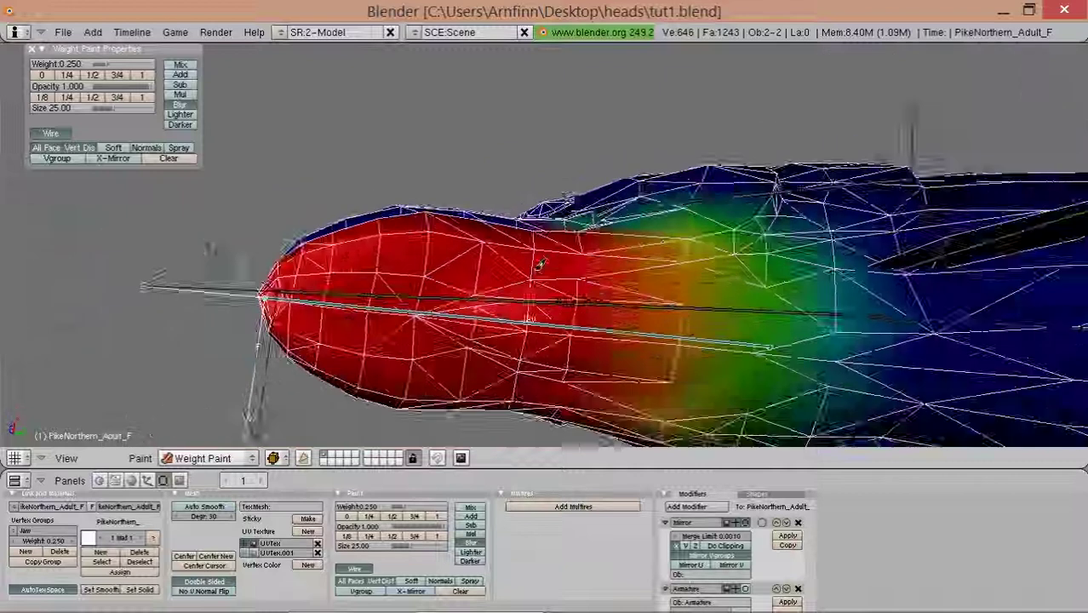
pyautogui.moveTo(562, 256); pyautogui.dragTo(540, 264, button='middle')
# - Rotate the Jaw bone to open the lower jaw and test the deformation
pyautogui.press('r')
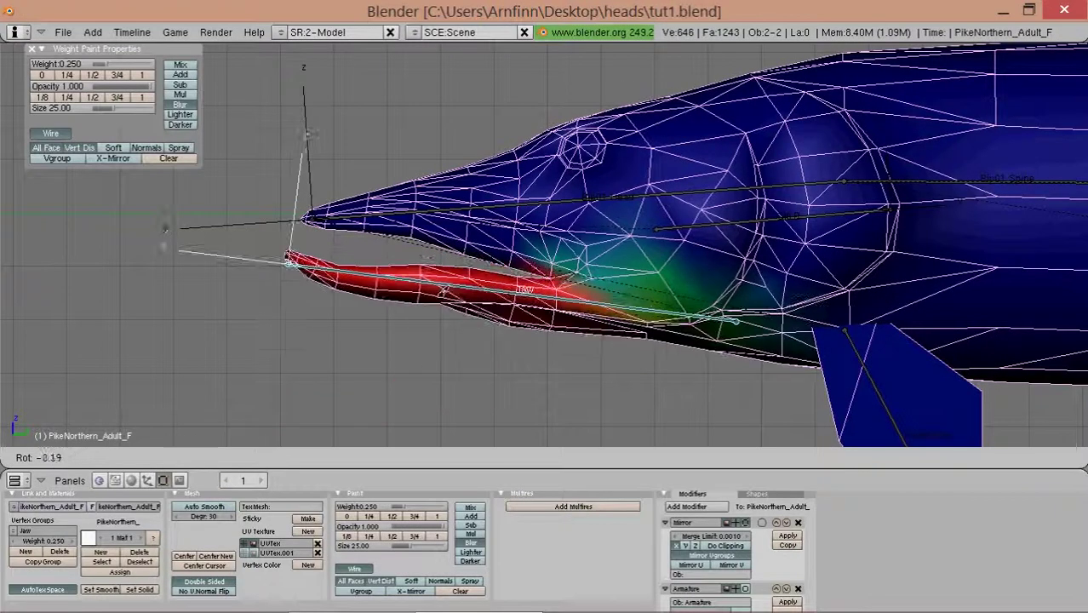
pyautogui.press('Escape')
pyautogui.scroll(3, 456, 293)
pyautogui.press('r')
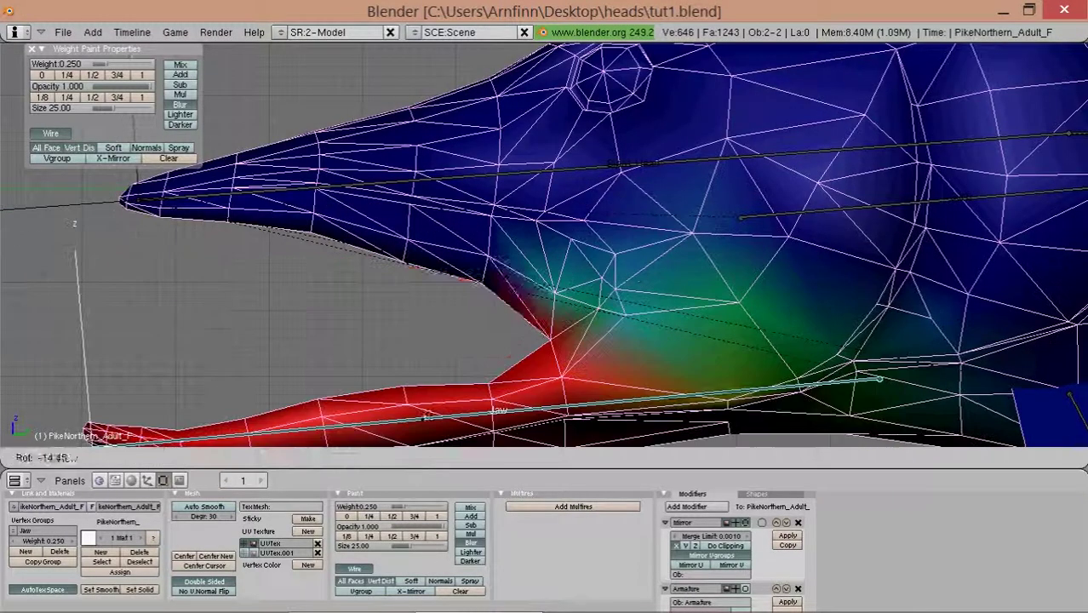
pyautogui.click(473, 253)
# - Smooth the Jaw weights under the upper jaw and on the cheek, opening the jaw wider
pyautogui.moveTo(415, 248); pyautogui.dragTo(463, 270)
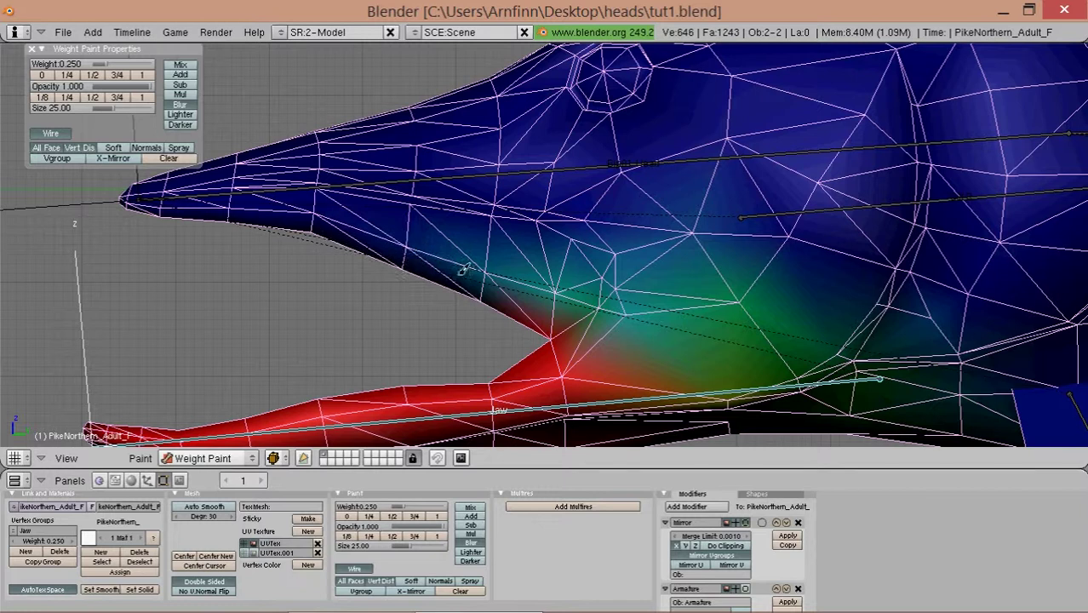
pyautogui.scroll(-2, 509, 299)
pyautogui.press('r')
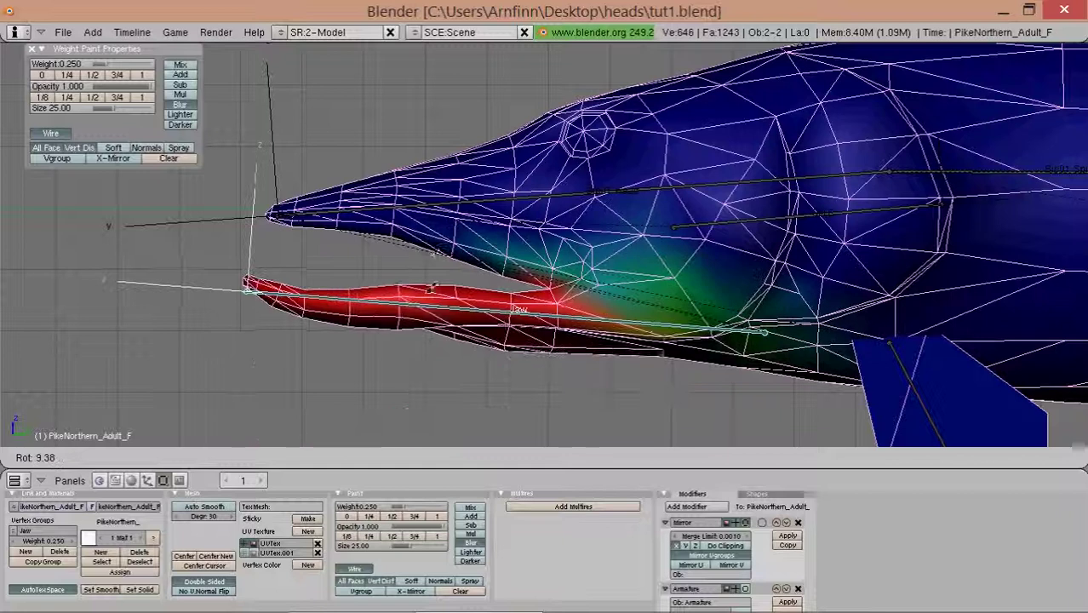
pyautogui.click(437, 365)
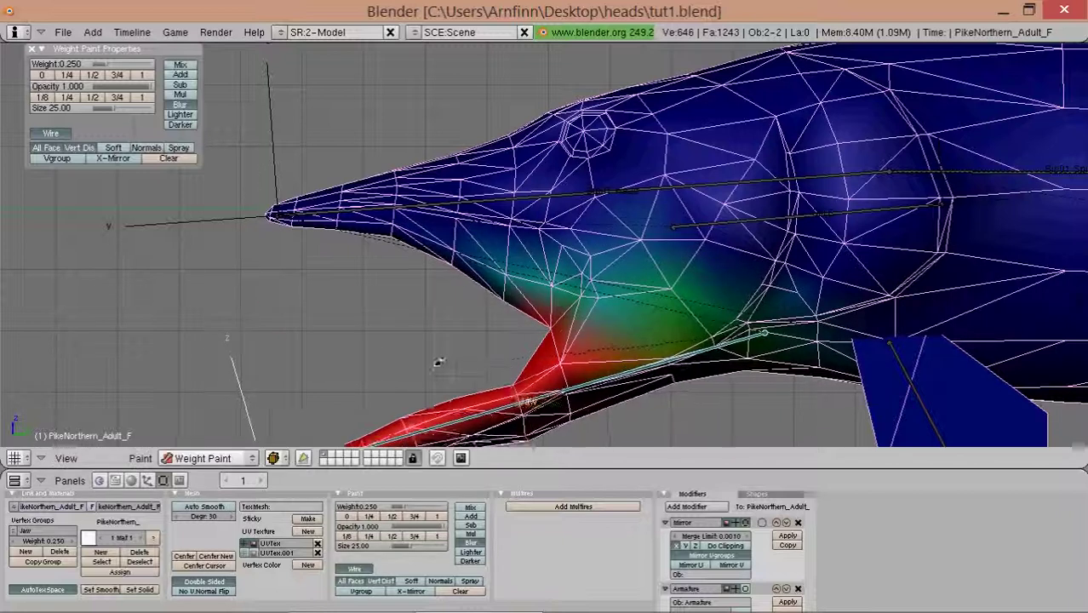
pyautogui.scroll(2, 439, 361)
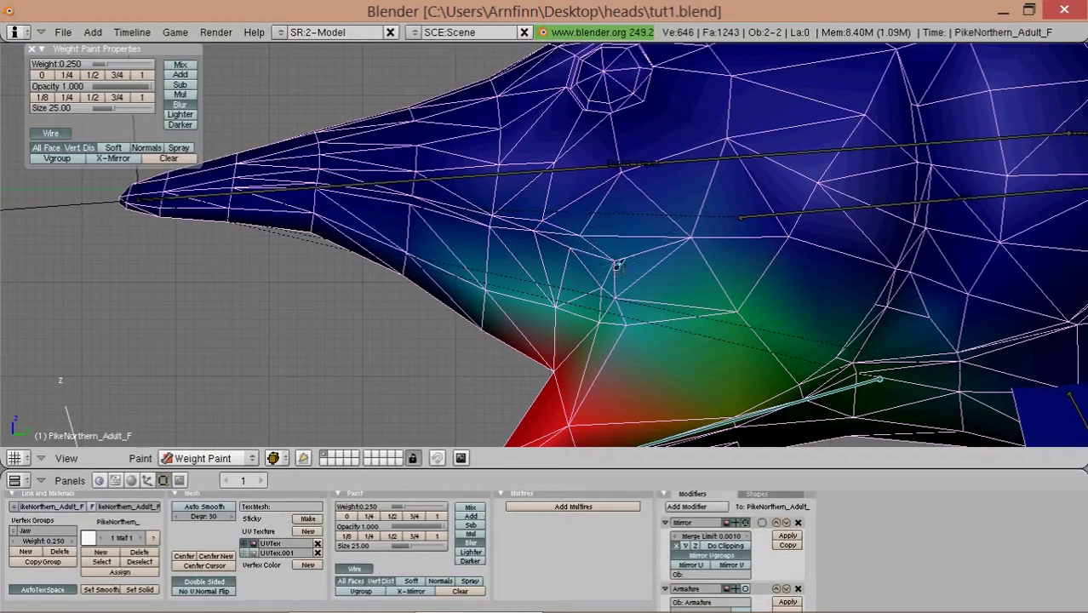
pyautogui.moveTo(375, 197); pyautogui.dragTo(606, 249)
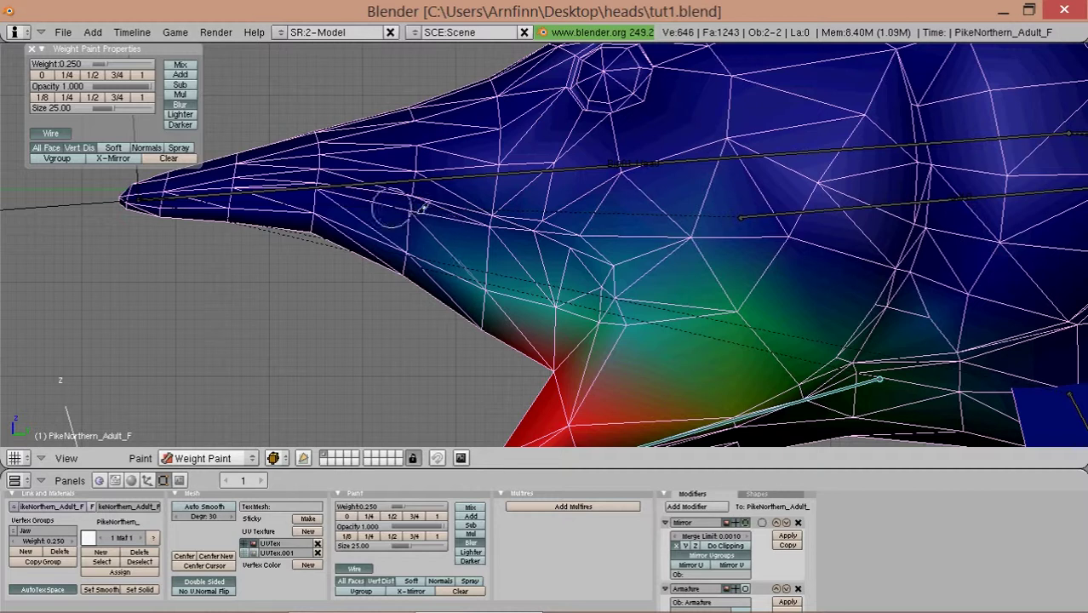
pyautogui.scroll(-2, 637, 268)
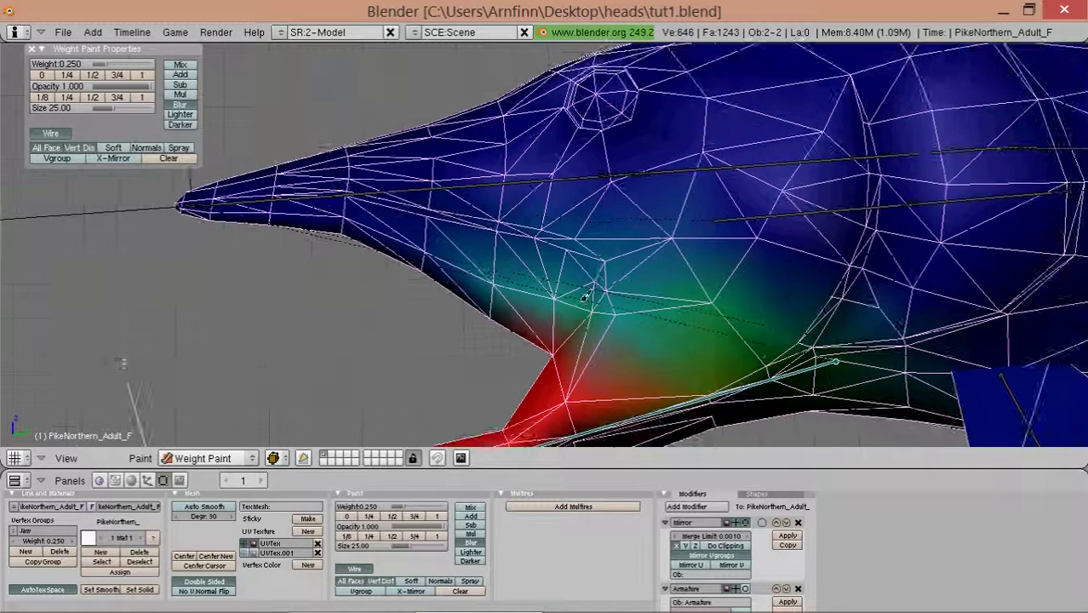
pyautogui.press('r')
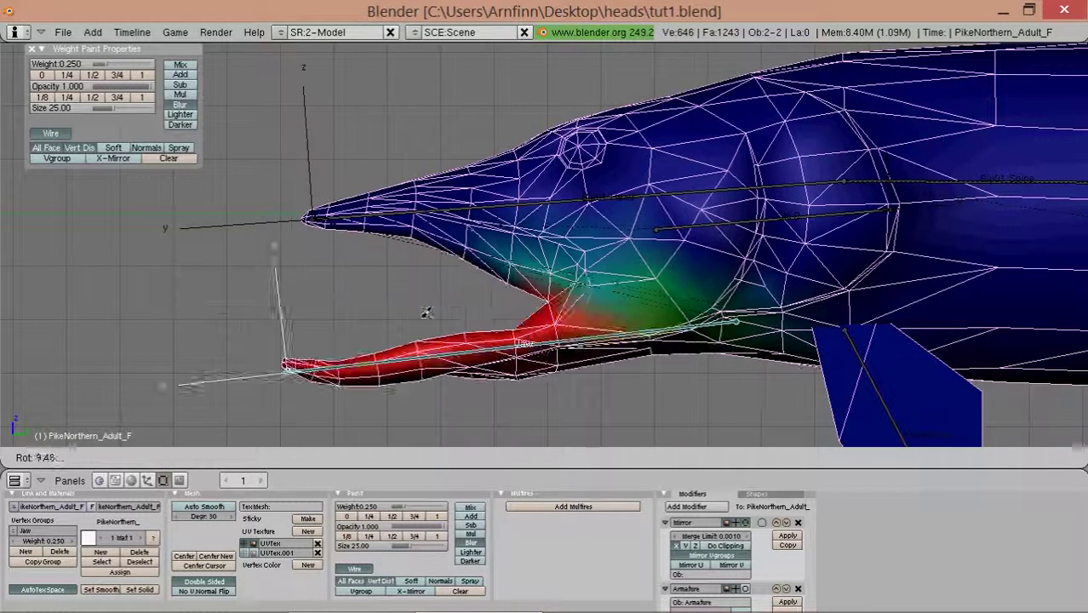
pyautogui.click(555, 311)
# - Blend the green and blue weights along the jaw edge, then reselect and reopen the jaw
pyautogui.scroll(2, 555, 310)
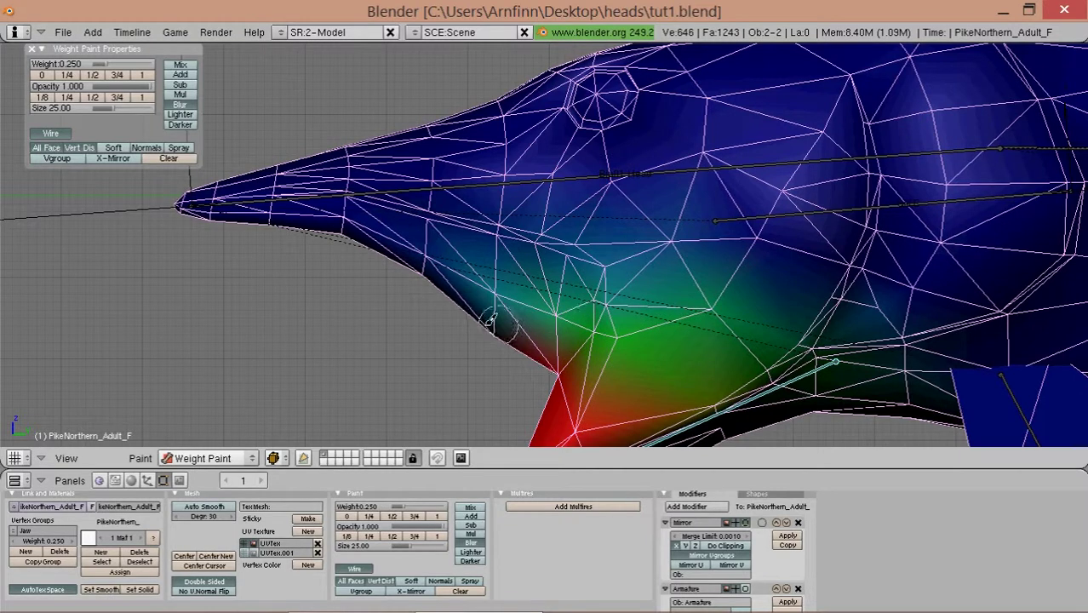
pyautogui.moveTo(489, 320); pyautogui.dragTo(496, 343)
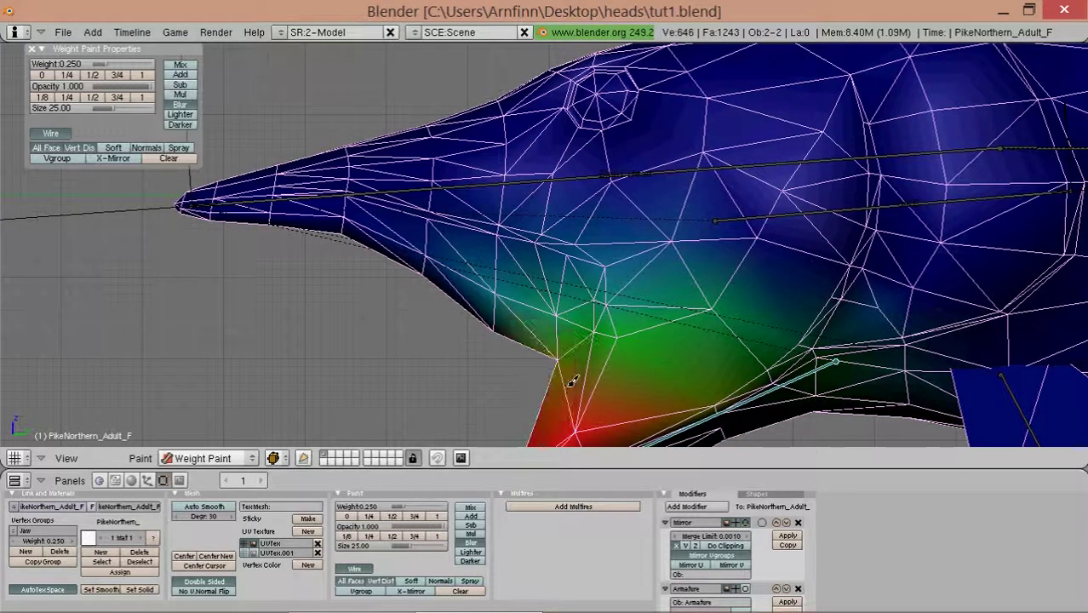
pyautogui.scroll(-2, 511, 375)
pyautogui.press('r')
pyautogui.press('Escape')
pyautogui.moveTo(539, 386); pyautogui.dragTo(543, 324, button='middle')
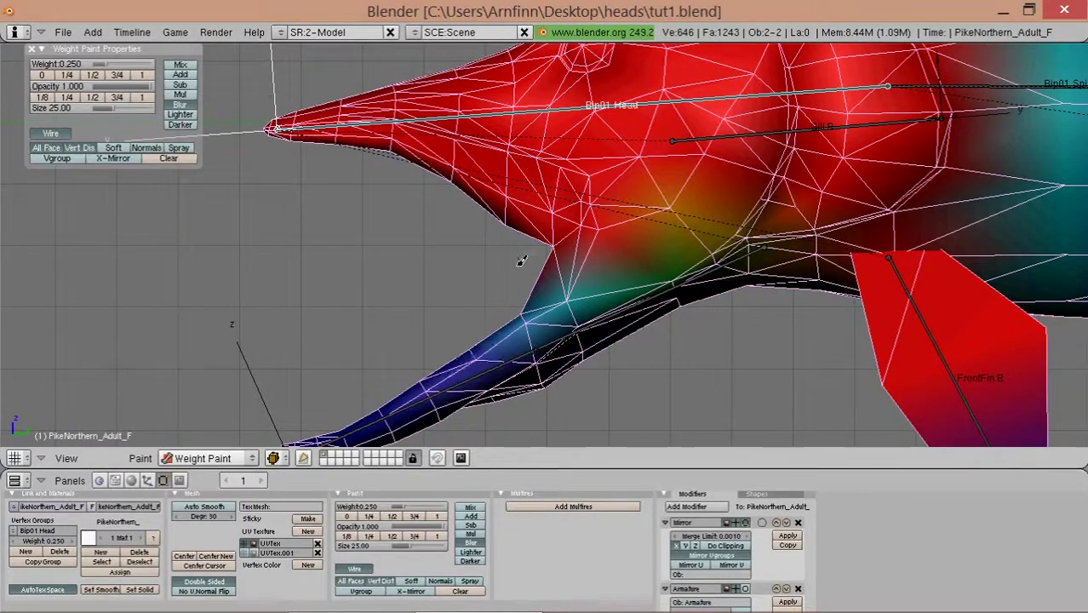
pyautogui.scroll(4, 522, 261)
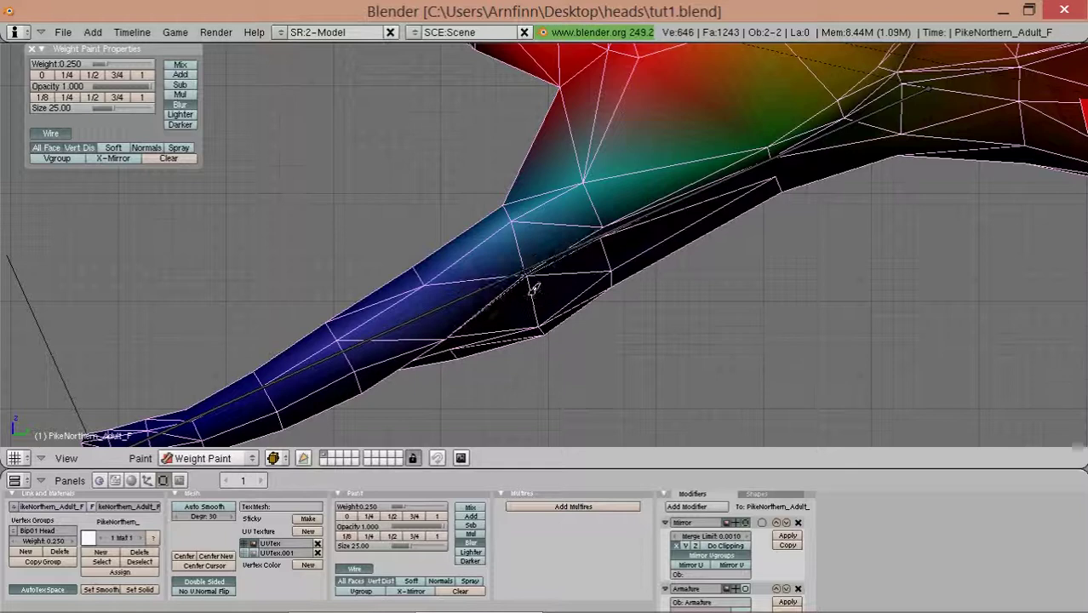
pyautogui.scroll(-5, 532, 290)
pyautogui.keyDown('ctrl'); pyautogui.rightClick(633, 264); pyautogui.keyUp('ctrl')
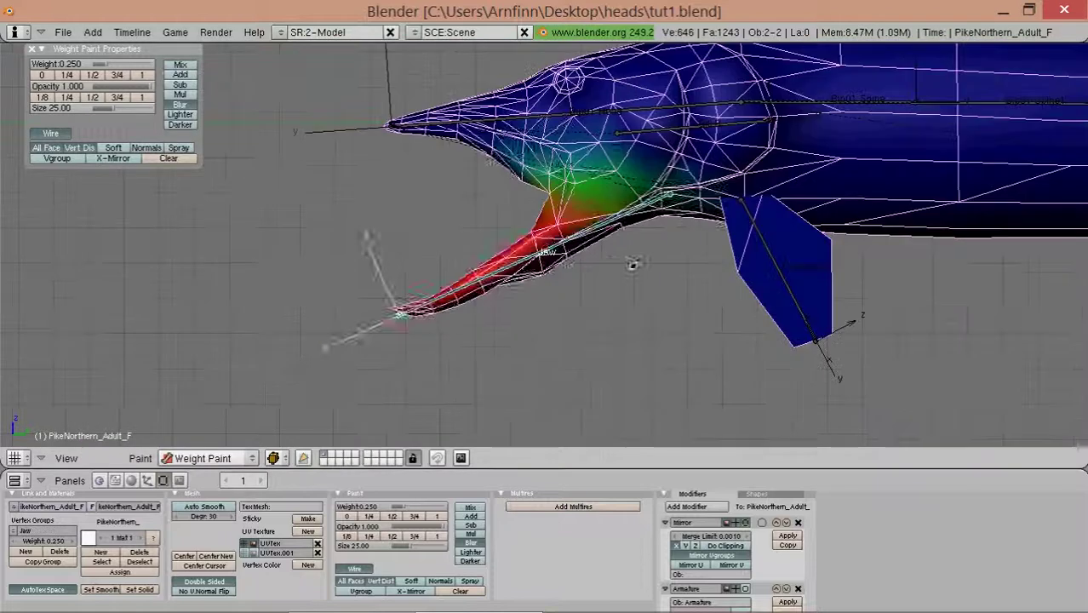
pyautogui.press('r')
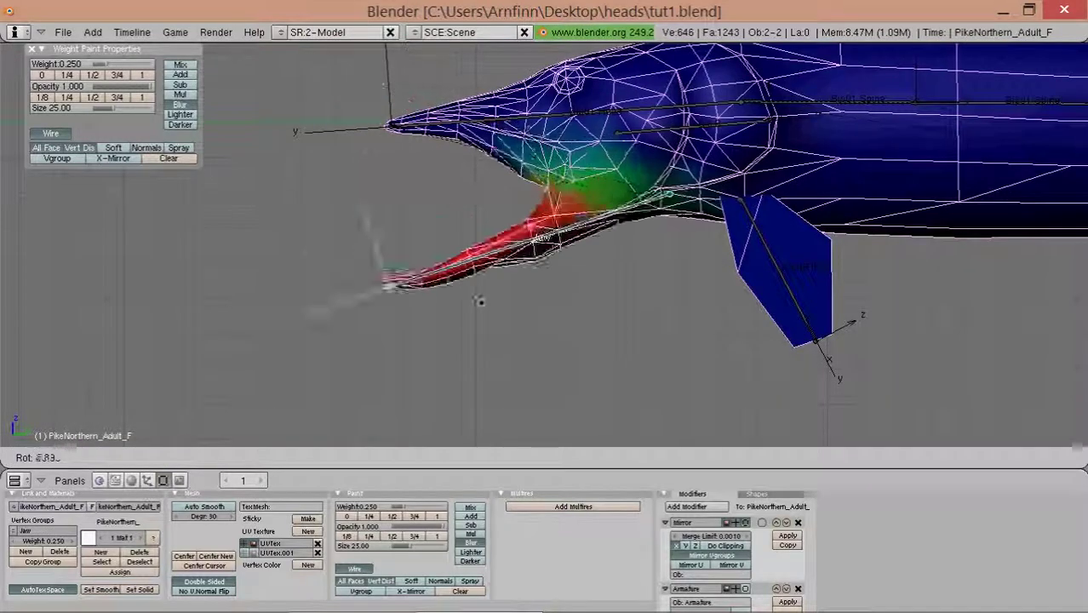
pyautogui.click(464, 311)
pyautogui.moveTo(605, 237)
pyautogui.mouseDown(button='middle')
pyautogui.moveTo(596, 254)
pyautogui.moveTo(553, 271)
pyautogui.mouseUp(button='middle')
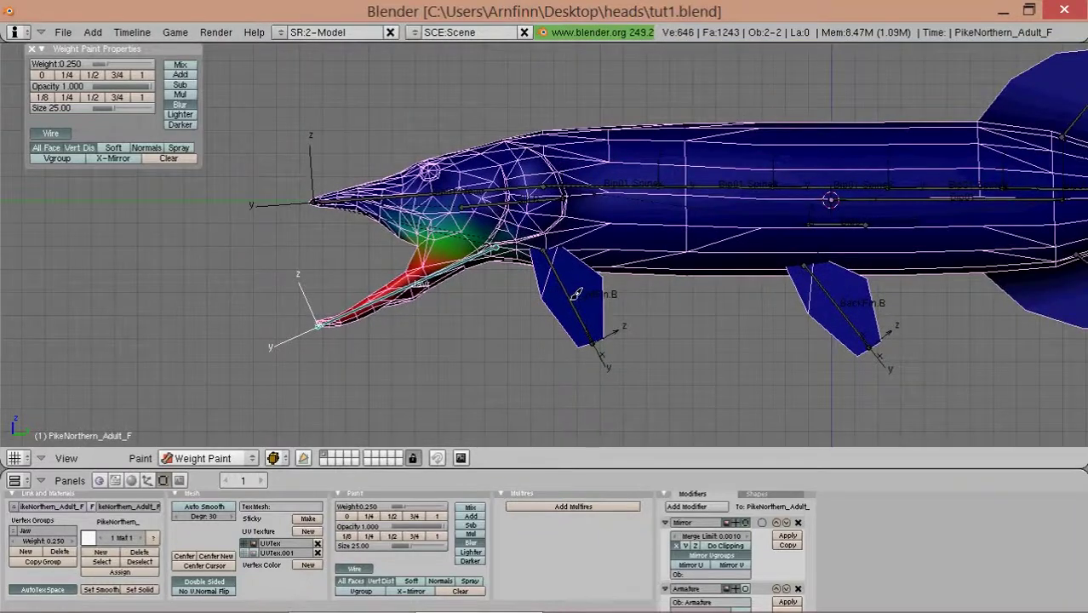
# - Select the FrontFin.L bone and freely rotate it several times to check the fin deformation
pyautogui.rightClick(577, 294)
pyautogui.scroll(2, 562, 311)
pyautogui.press('r')
pyautogui.press('r')
pyautogui.press('Escape')
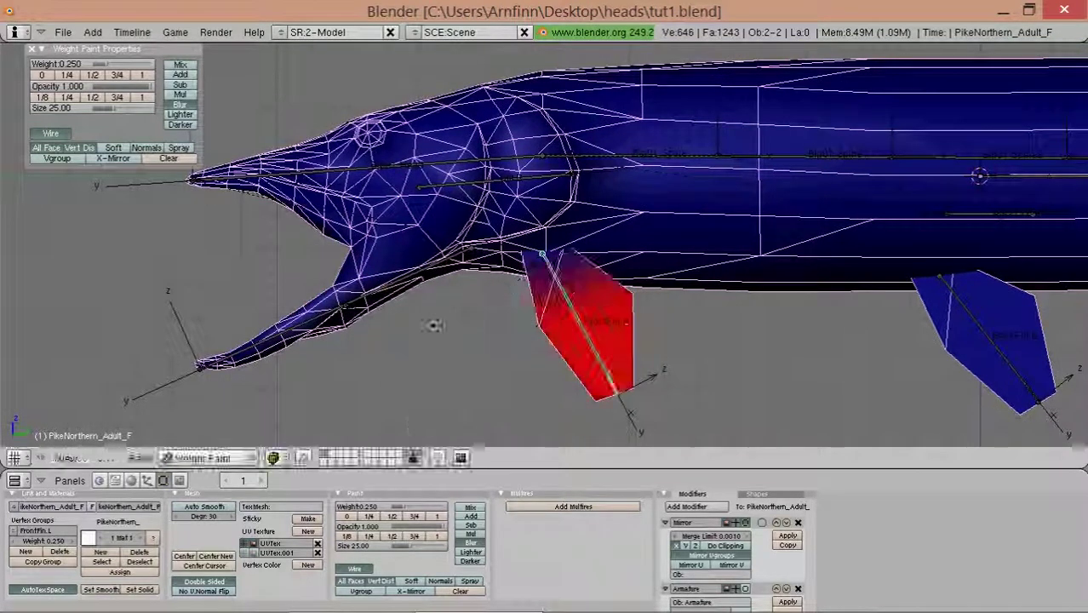
pyautogui.moveTo(433, 325); pyautogui.dragTo(638, 281, button='middle')
pyautogui.press('r')
pyautogui.press('r')
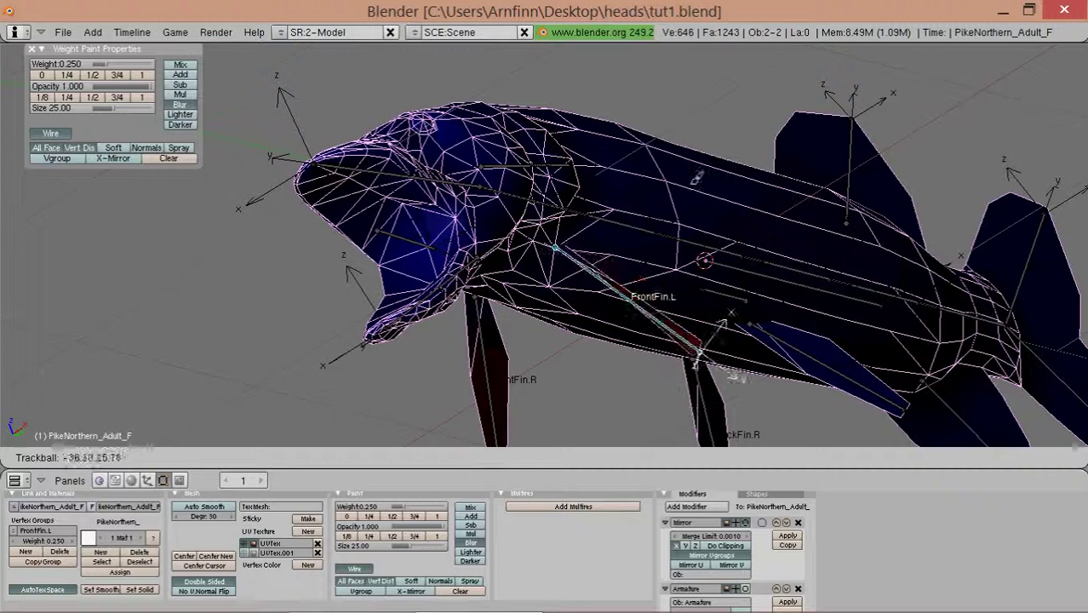
pyautogui.click(672, 281)
pyautogui.moveTo(673, 281); pyautogui.dragTo(647, 298, button='middle')
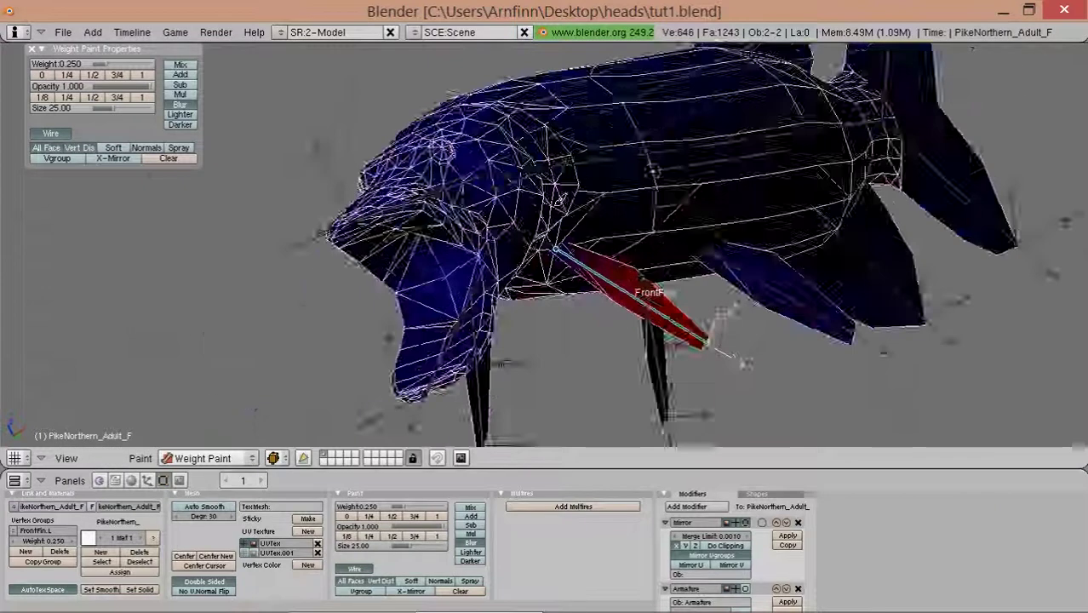
pyautogui.press('r')
pyautogui.press('r')
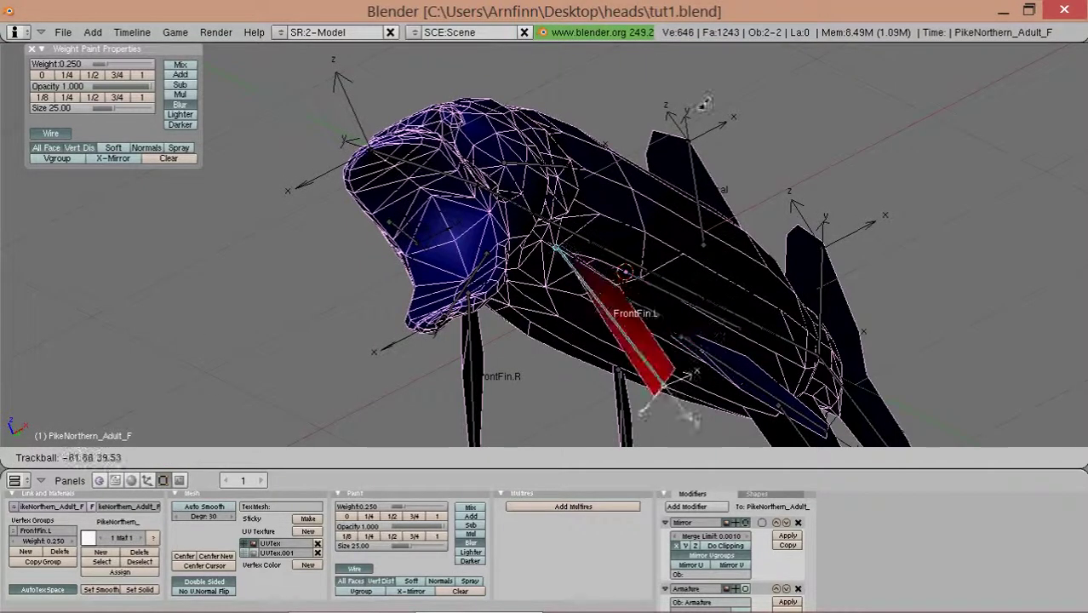
pyautogui.click(644, 103)
pyautogui.moveTo(645, 103); pyautogui.dragTo(851, 153, button='middle')
pyautogui.press('r')
pyautogui.press('r')
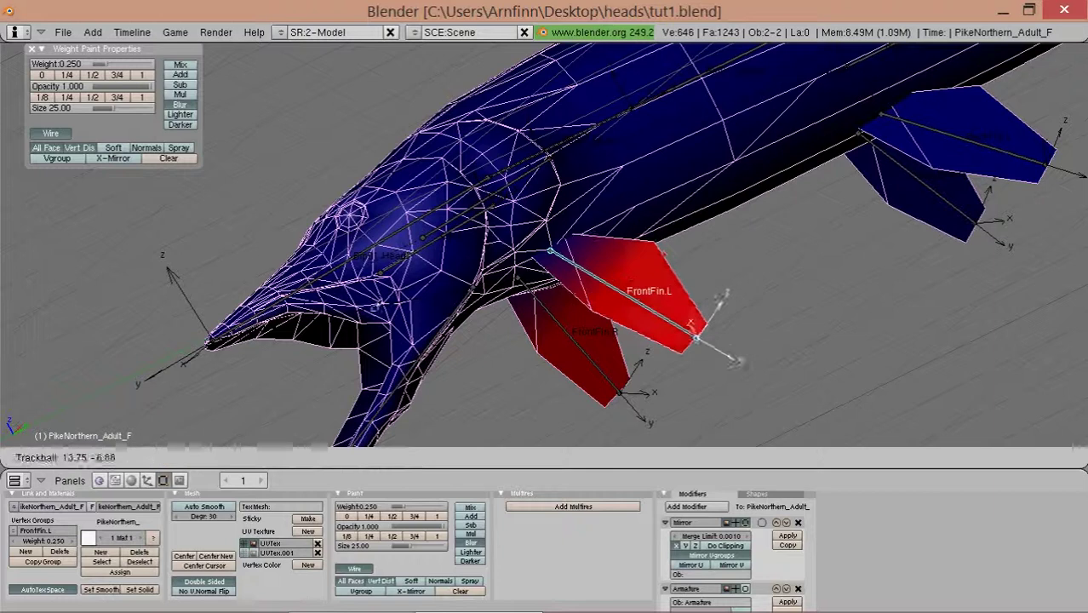
pyautogui.click(870, 147)
# - Select the BackFin.L bone and rotate it to test the rear fin
pyautogui.moveTo(959, 138); pyautogui.dragTo(553, 107, button='middle')
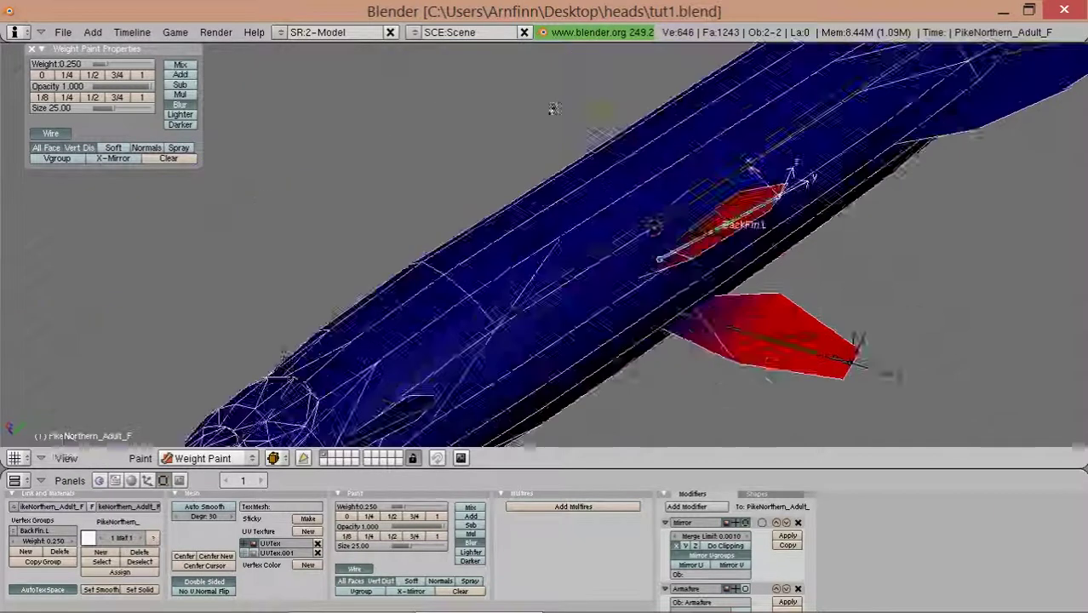
pyautogui.rightClick(513, 146)
pyautogui.press('r')
pyautogui.press('r')
pyautogui.click(559, 141)
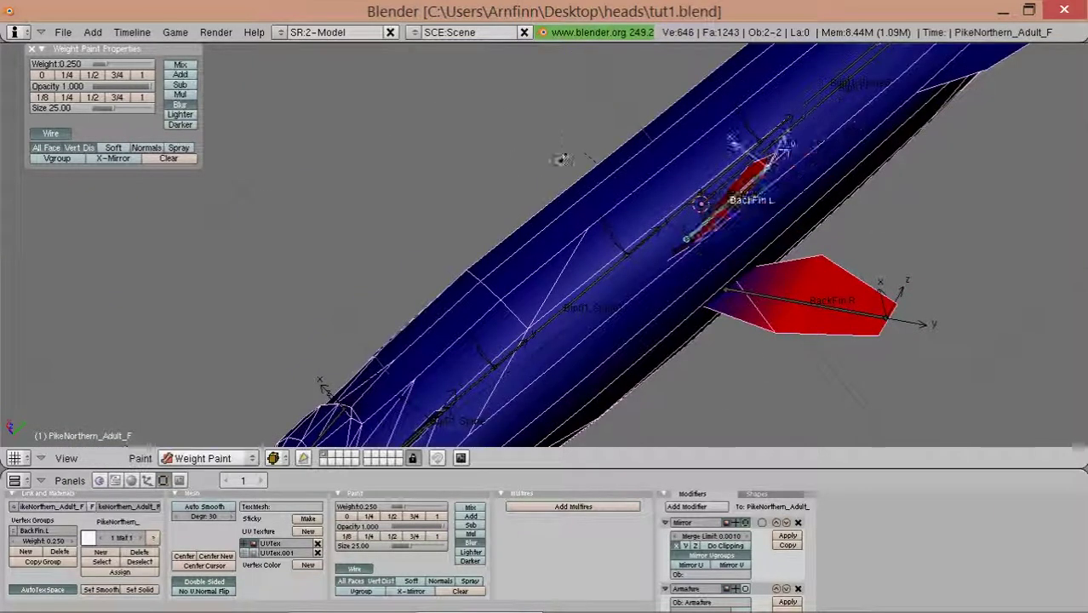
pyautogui.moveTo(562, 160); pyautogui.dragTo(591, 287, button='middle')
# - Switch to the numpad-3 side view and return the mesh to Object Mode
pyautogui.press('KP_3')
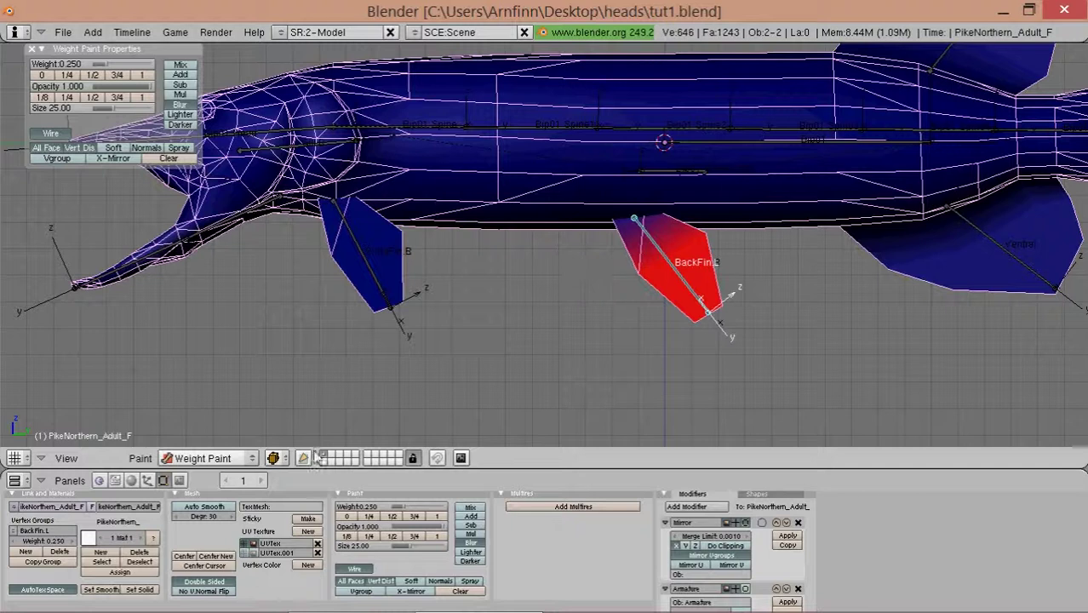
pyautogui.keyDown('shift'); pyautogui.moveTo(248, 291); pyautogui.dragTo(323, 301, button='middle'); pyautogui.keyUp('shift')
pyautogui.click(237, 458)
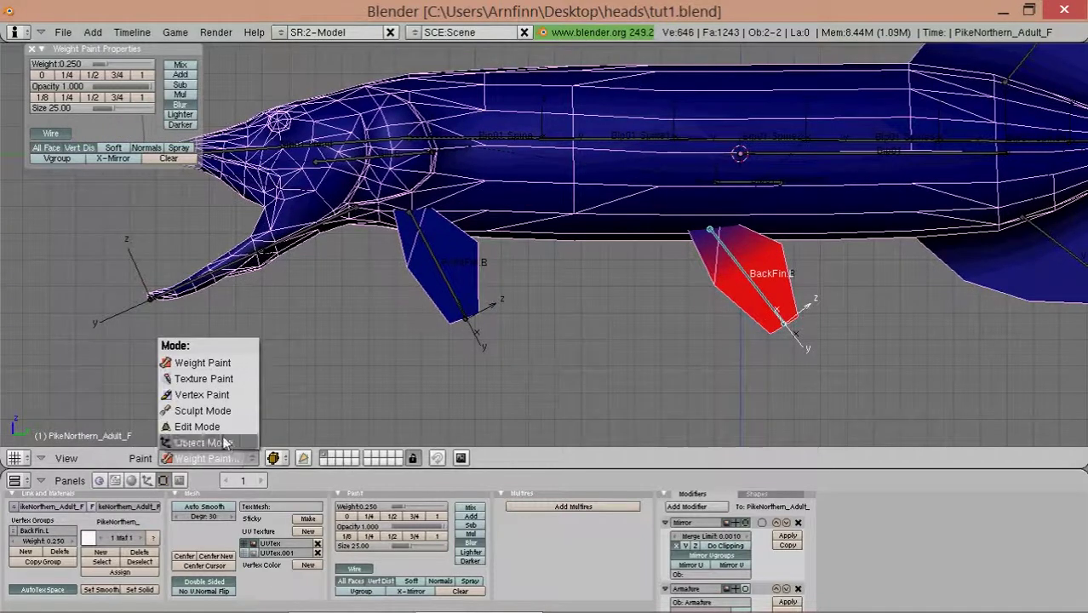
pyautogui.click(226, 443)
# - In Pose Mode, swing the FrontFin.L and FrontFin.R bones to test the front fins
pyautogui.rightClick(385, 211)
pyautogui.press('r')
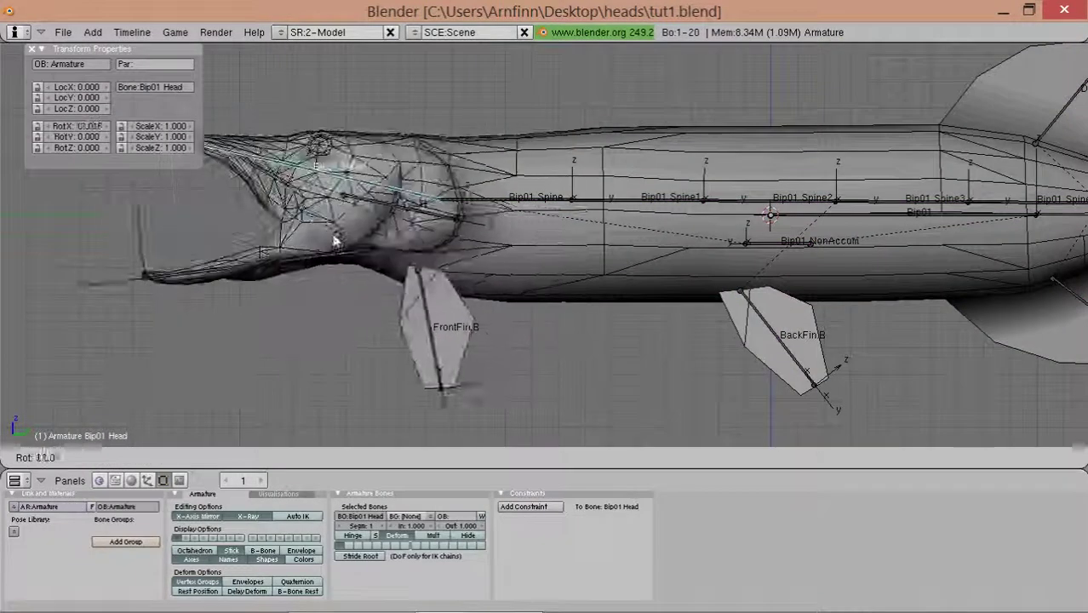
pyautogui.press('Escape')
pyautogui.rightClick(450, 303)
pyautogui.press('r')
pyautogui.press('r')
pyautogui.click(382, 305)
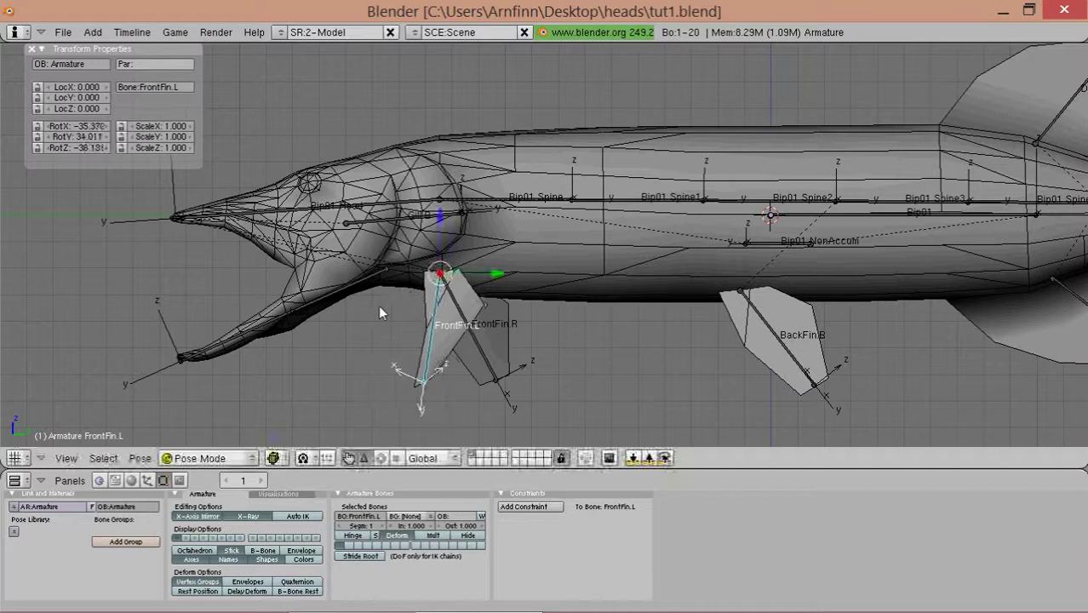
pyautogui.press('r')
pyautogui.click(477, 371)
pyautogui.moveTo(477, 372)
pyautogui.mouseDown(button='middle')
pyautogui.moveTo(454, 246)
pyautogui.moveTo(474, 325)
pyautogui.mouseUp(button='middle')
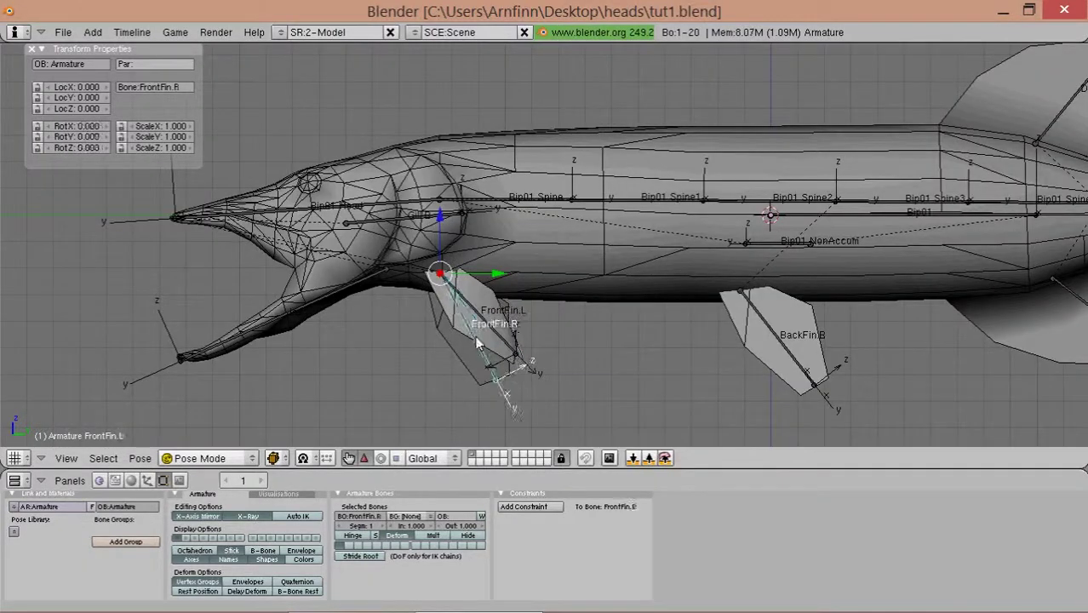
pyautogui.press('r')
pyautogui.press('r')
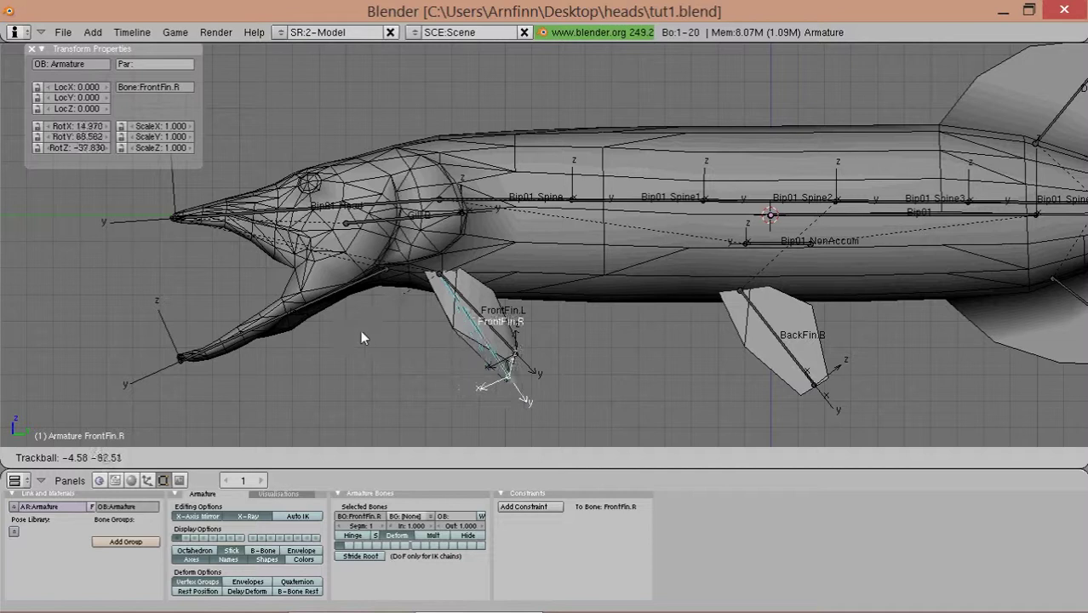
pyautogui.click(337, 328)
pyautogui.press('r')
pyautogui.click(588, 349)
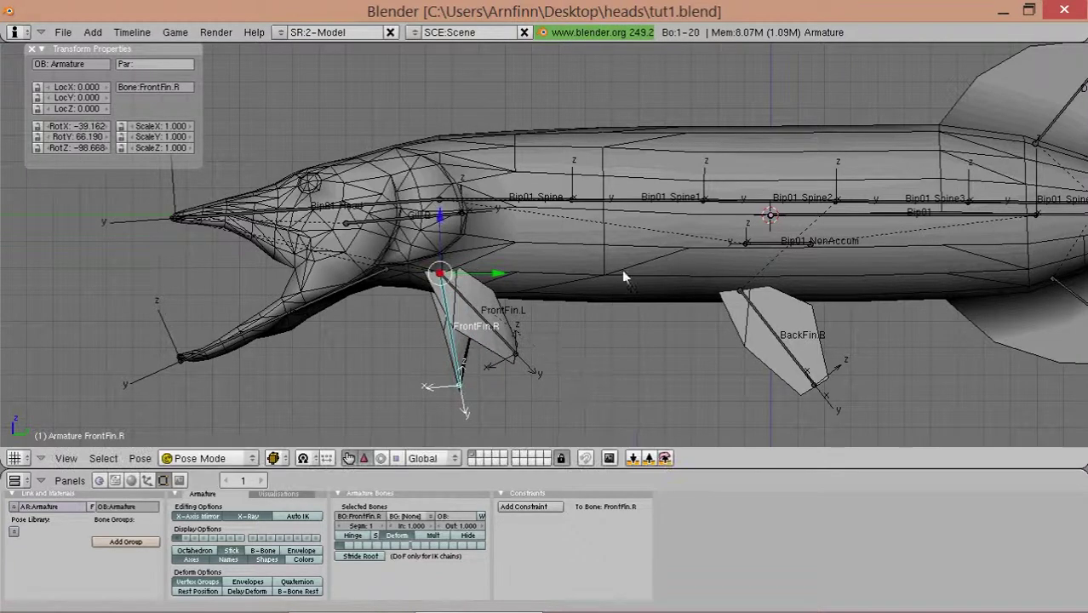
# - Rotate both back fins together, then the Ventral and Dorsal fin bones
pyautogui.keyDown('shift'); pyautogui.moveTo(623, 277); pyautogui.dragTo(492, 255, button='middle'); pyautogui.keyUp('shift')
pyautogui.rightClick(649, 328)
pyautogui.press('r')
pyautogui.press('r')
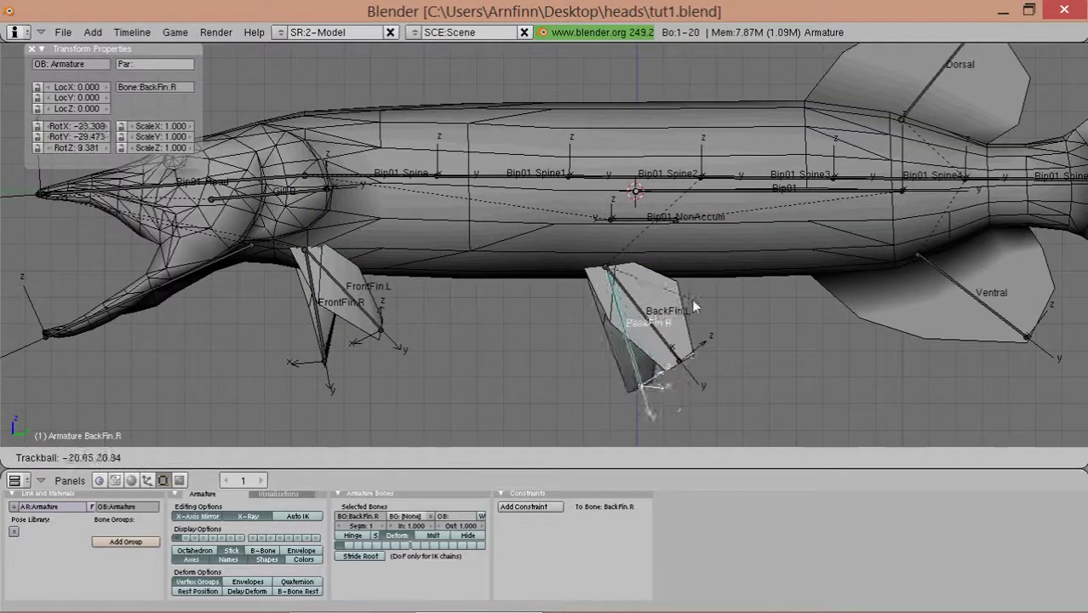
pyautogui.press('r')
pyautogui.click(689, 389)
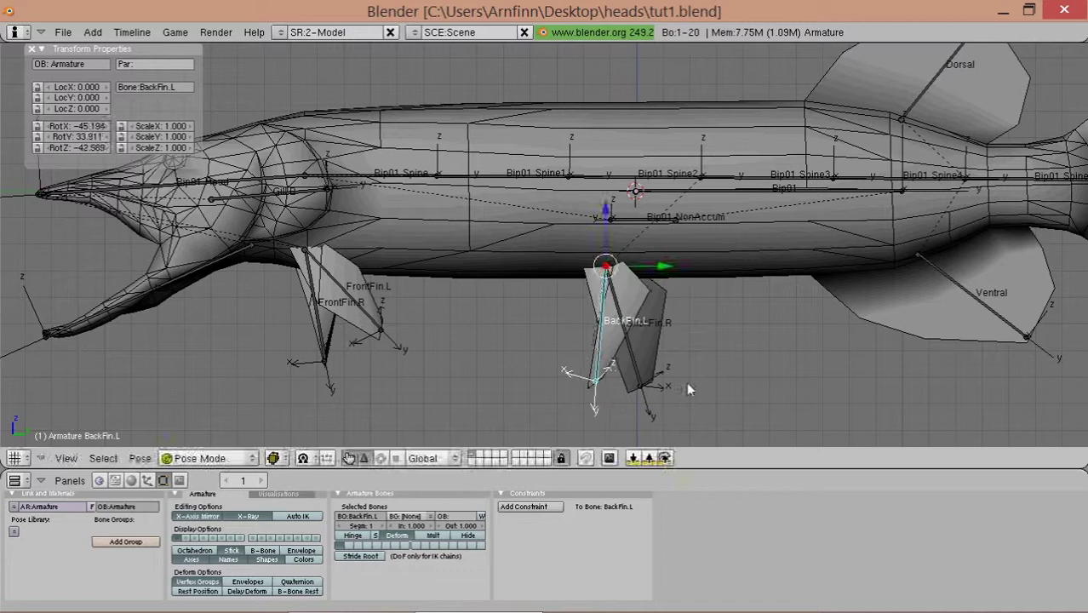
pyautogui.keyDown('shift'); pyautogui.rightClick(651, 340); pyautogui.keyUp('shift')
pyautogui.press('r')
pyautogui.click(855, 308)
pyautogui.moveTo(855, 309)
pyautogui.keyDown('shift'); pyautogui.mouseDown(button='middle')
pyautogui.moveTo(719, 291)
pyautogui.moveTo(561, 184)
pyautogui.mouseUp(button='middle'); pyautogui.keyUp('shift')
pyautogui.rightClick(749, 291)
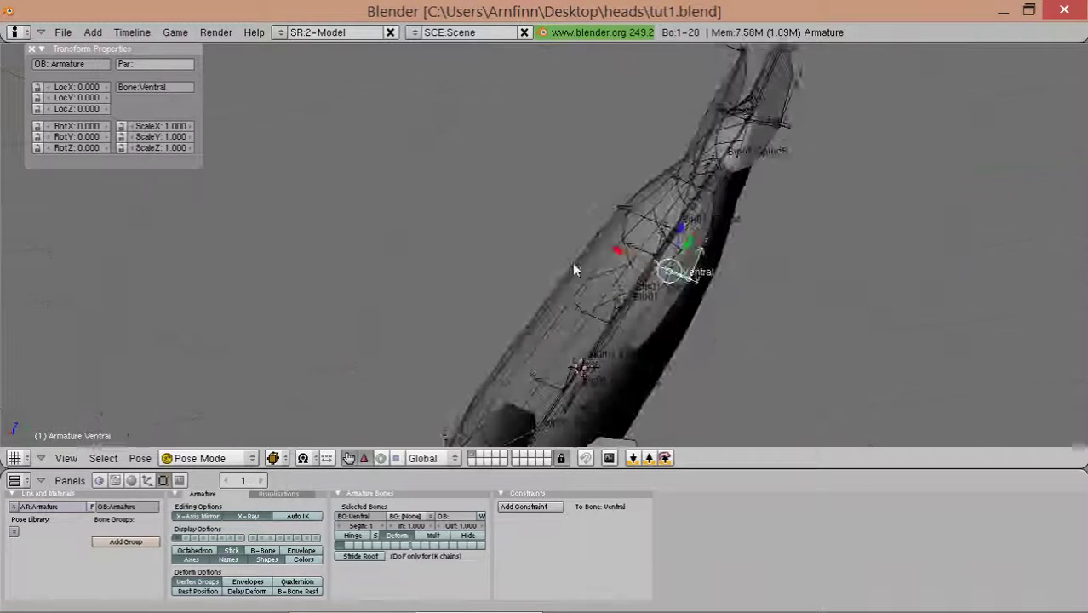
pyautogui.press('r')
pyautogui.click(587, 320)
pyautogui.moveTo(596, 323)
pyautogui.mouseDown(button='middle')
pyautogui.moveTo(626, 345)
pyautogui.moveTo(613, 176)
pyautogui.mouseUp(button='middle')
pyautogui.moveTo(610, 128); pyautogui.dragTo(542, 401, button='middle')
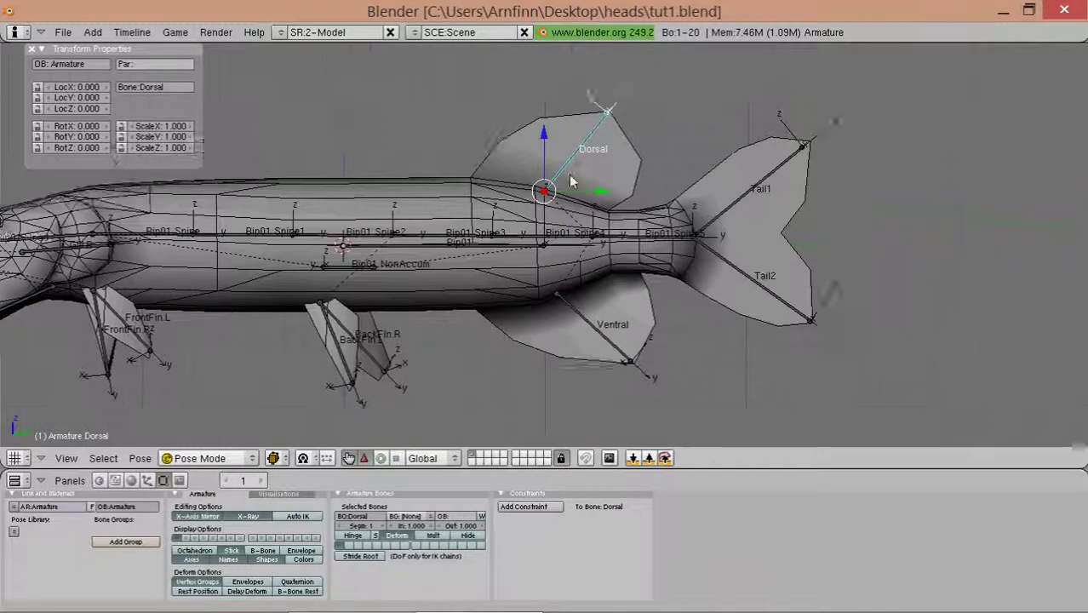
pyautogui.press('r')
pyautogui.click(611, 358)
pyautogui.moveTo(610, 358)
pyautogui.mouseDown(button='middle')
pyautogui.moveTo(668, 177)
pyautogui.moveTo(492, 232)
pyautogui.moveTo(526, 267)
pyautogui.moveTo(606, 137)
pyautogui.moveTo(617, 226)
pyautogui.moveTo(694, 217)
pyautogui.mouseUp(button='middle')
# - Bend the Tail1 and Tail2 bones to test the tail deformation
pyautogui.rightClick(668, 179)
pyautogui.press('r')
pyautogui.click(557, 241)
pyautogui.press('r')
pyautogui.click(631, 219)
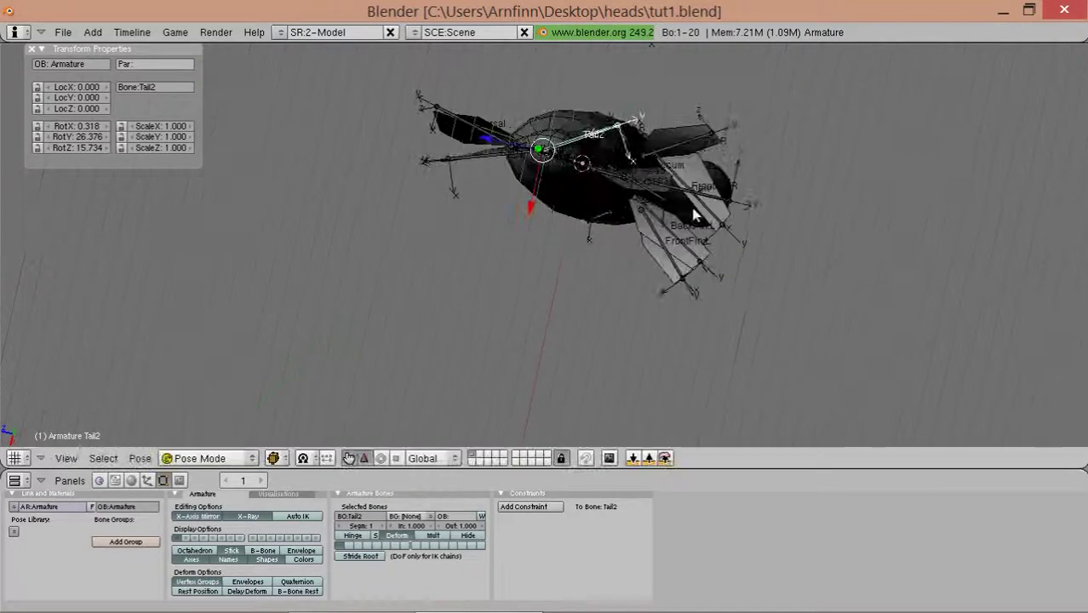
pyautogui.press('r')
pyautogui.click(568, 267)
pyautogui.moveTo(568, 268)
pyautogui.mouseDown(button='middle')
pyautogui.moveTo(580, 204)
pyautogui.moveTo(654, 207)
pyautogui.moveTo(706, 185)
pyautogui.moveTo(619, 213)
pyautogui.mouseUp(button='middle')
# - From top view, bend Bip01 Spine5, Spine4 and Spine3, and rotate the Ventral bone
pyautogui.press('KP_7')
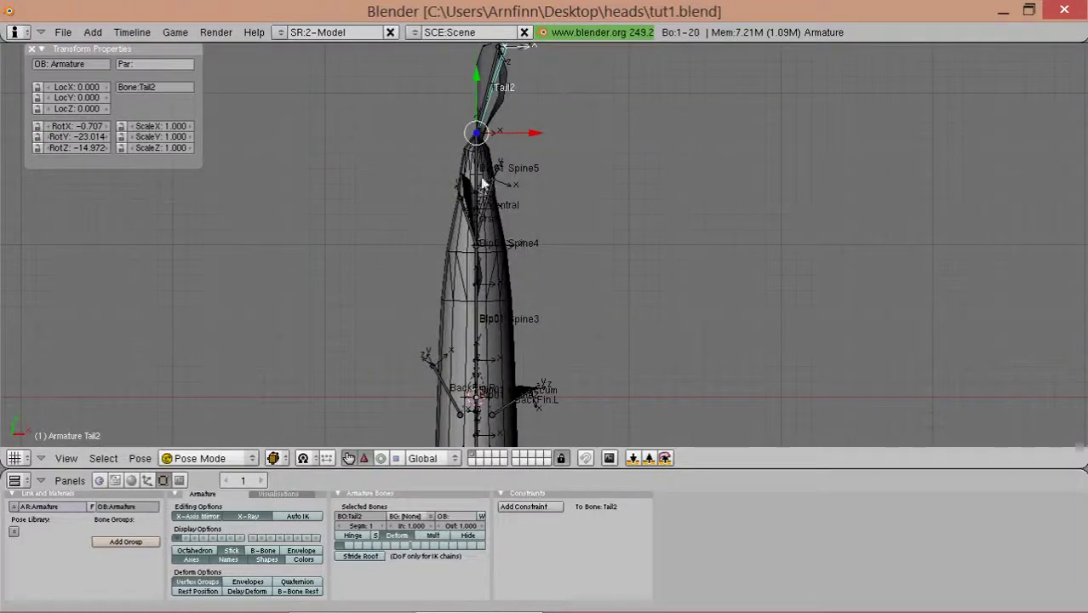
pyautogui.rightClick(484, 183)
pyautogui.press('r')
pyautogui.click(522, 204)
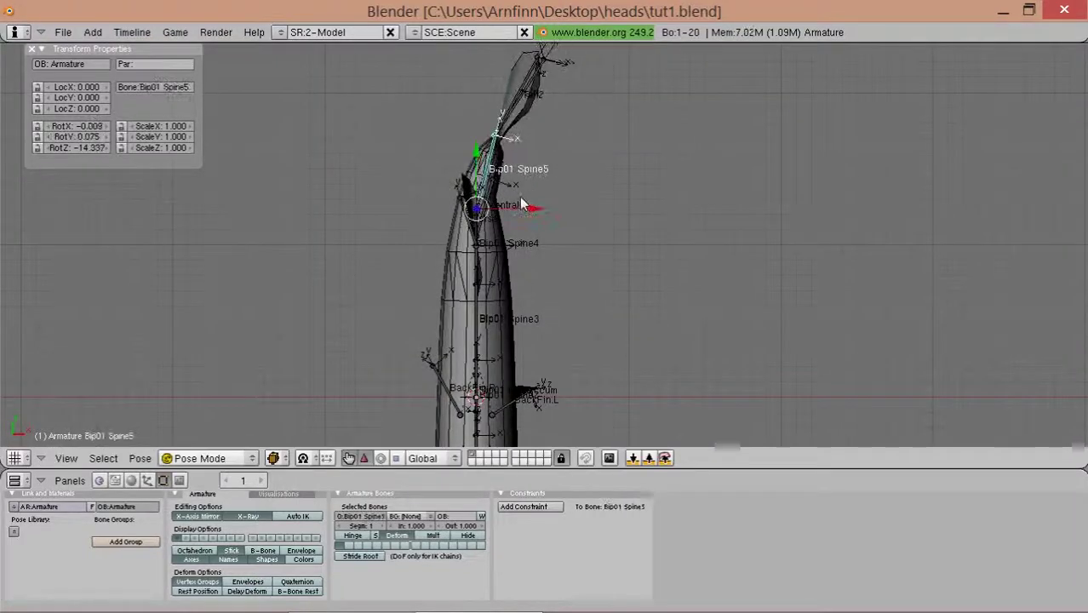
pyautogui.press('r')
pyautogui.click(481, 234)
pyautogui.rightClick(479, 255)
pyautogui.press('r')
pyautogui.click(490, 354)
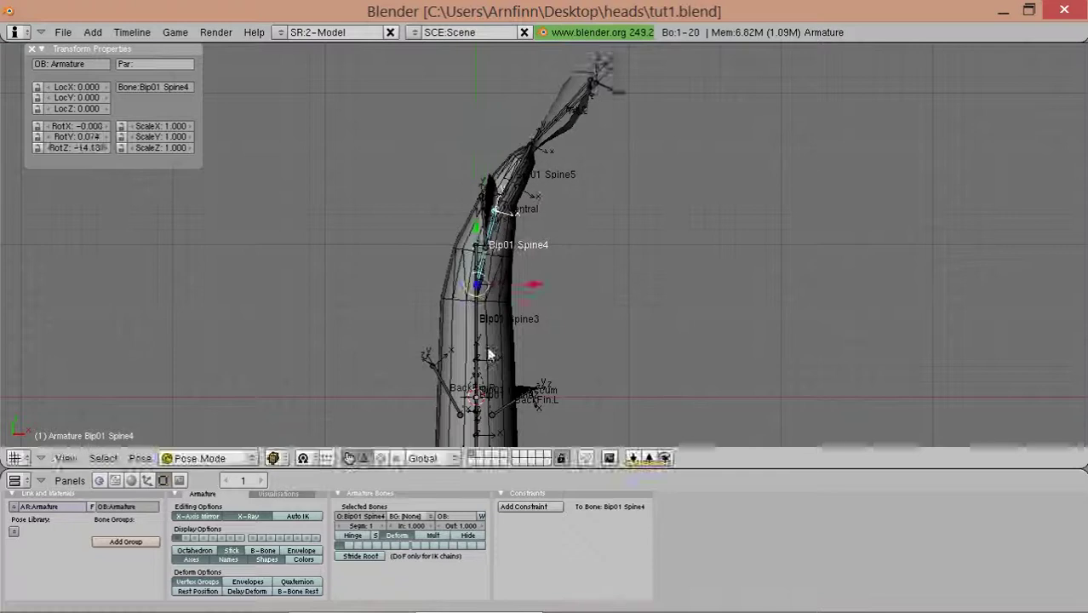
pyautogui.rightClick(499, 295)
pyautogui.press('r')
pyautogui.click(518, 262)
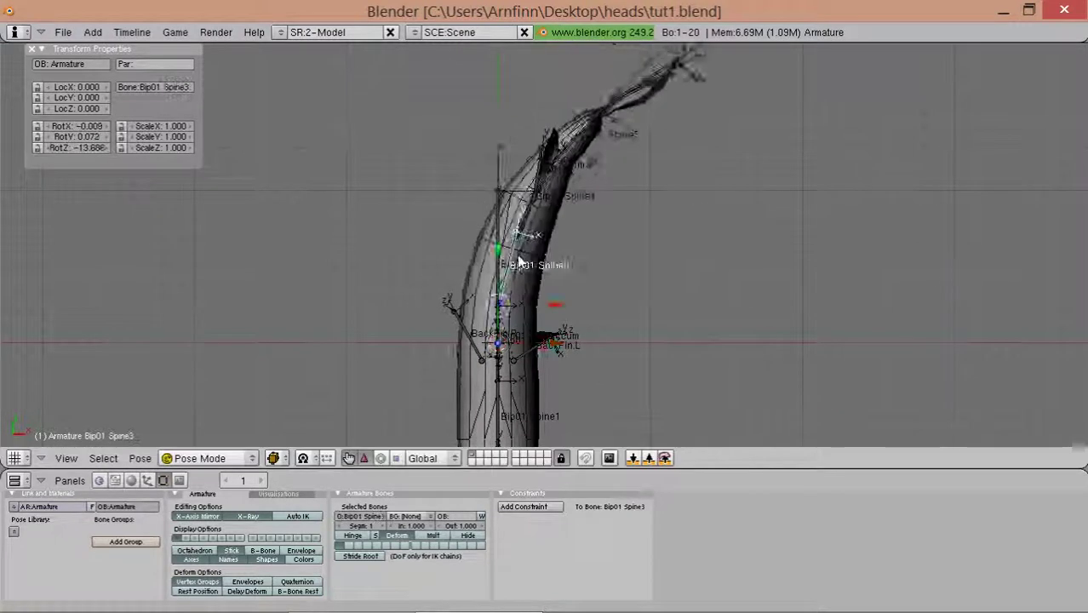
pyautogui.moveTo(519, 262); pyautogui.dragTo(529, 254, button='middle')
pyautogui.scroll(2, 529, 254)
# - Bend the Bip01 Spine2 and Bip01 Spine bones to straighten the body
pyautogui.press('r')
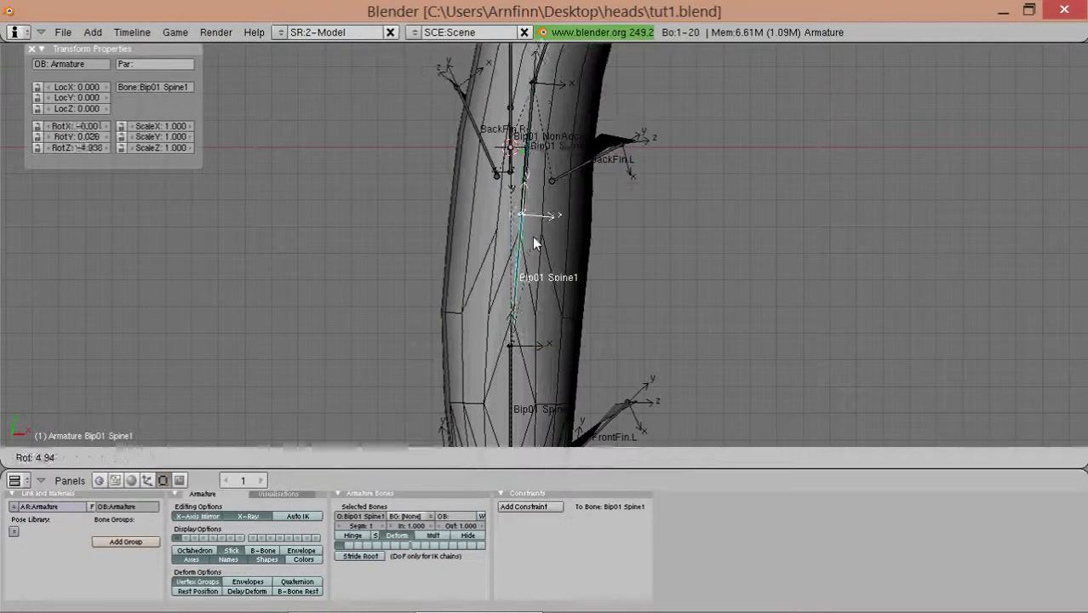
pyautogui.rightClick(532, 237)
pyautogui.rightClick(511, 170)
pyautogui.press('r')
pyautogui.click(555, 183)
pyautogui.moveTo(555, 183); pyautogui.dragTo(531, 275, button='middle')
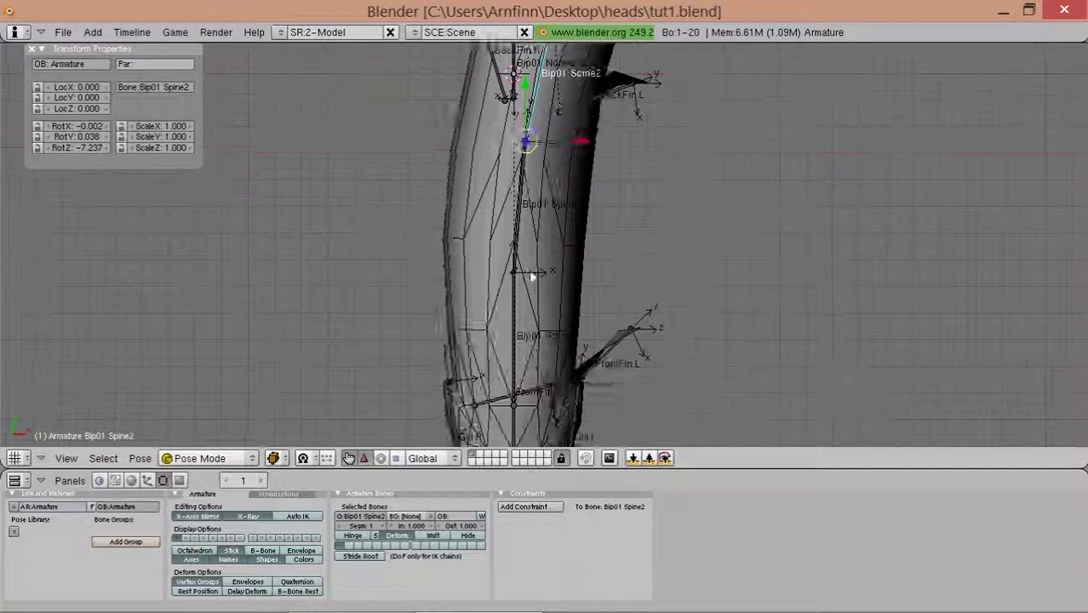
pyautogui.press('r')
pyautogui.click(621, 262)
pyautogui.moveTo(621, 263); pyautogui.dragTo(517, 290, button='middle')
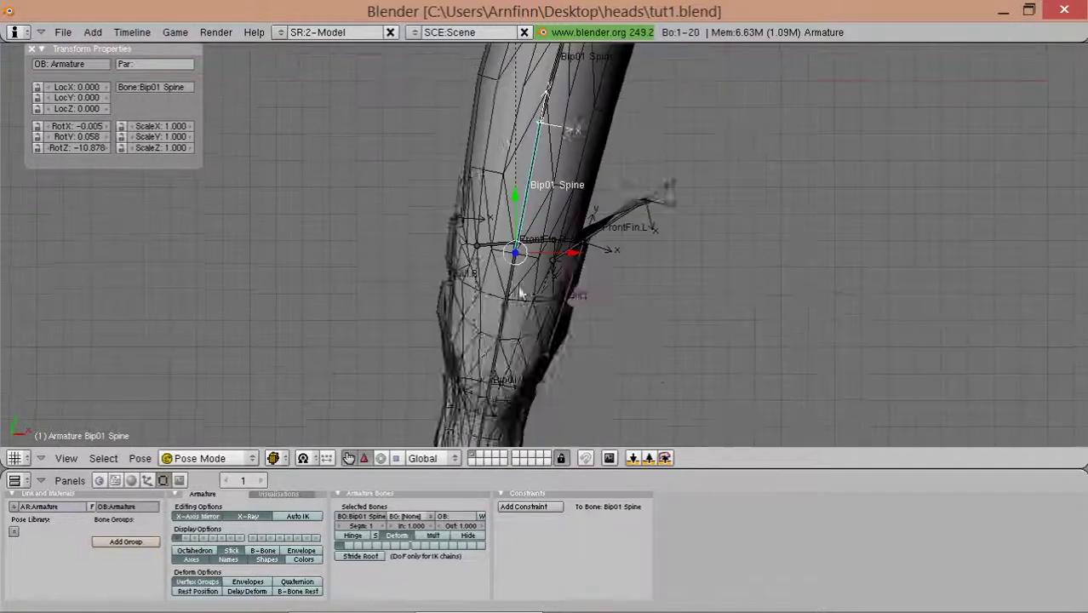
# - Rotate the Bip01 Head bone to turn the jaw, then reselect the pike mesh
pyautogui.rightClick(522, 309)
pyautogui.press('r')
pyautogui.click(518, 301)
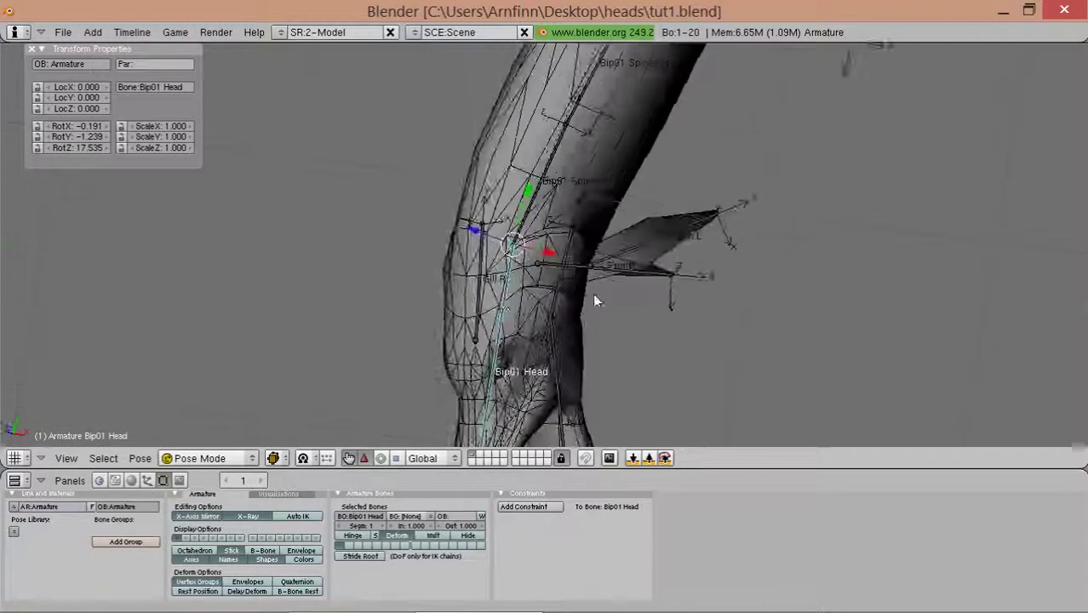
pyautogui.moveTo(592, 293); pyautogui.dragTo(535, 315, button='middle')
pyautogui.press('r')
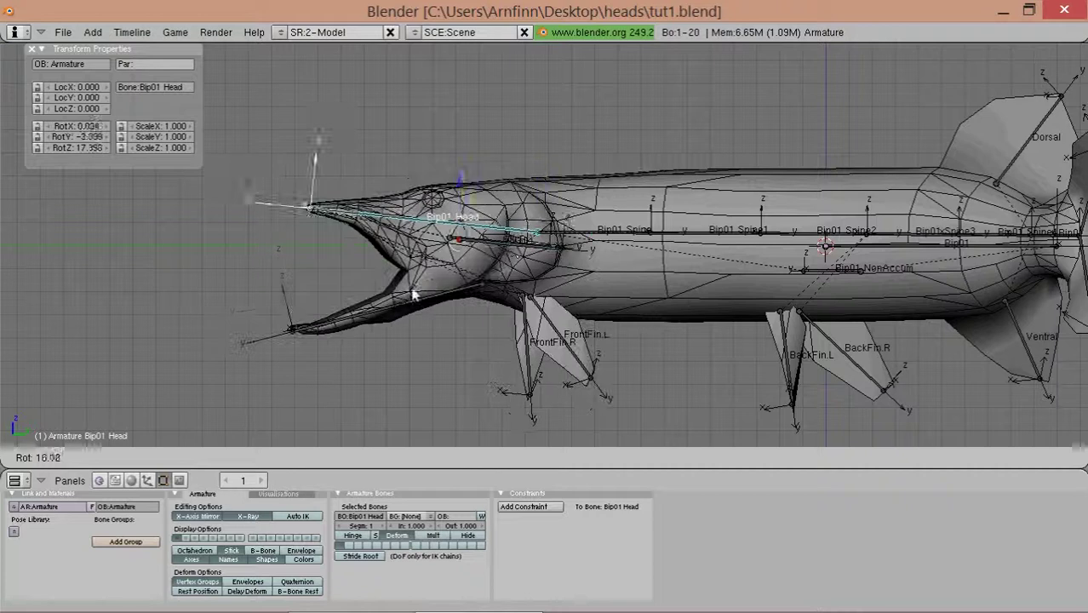
pyautogui.click(415, 290)
pyautogui.rightClick(514, 245)
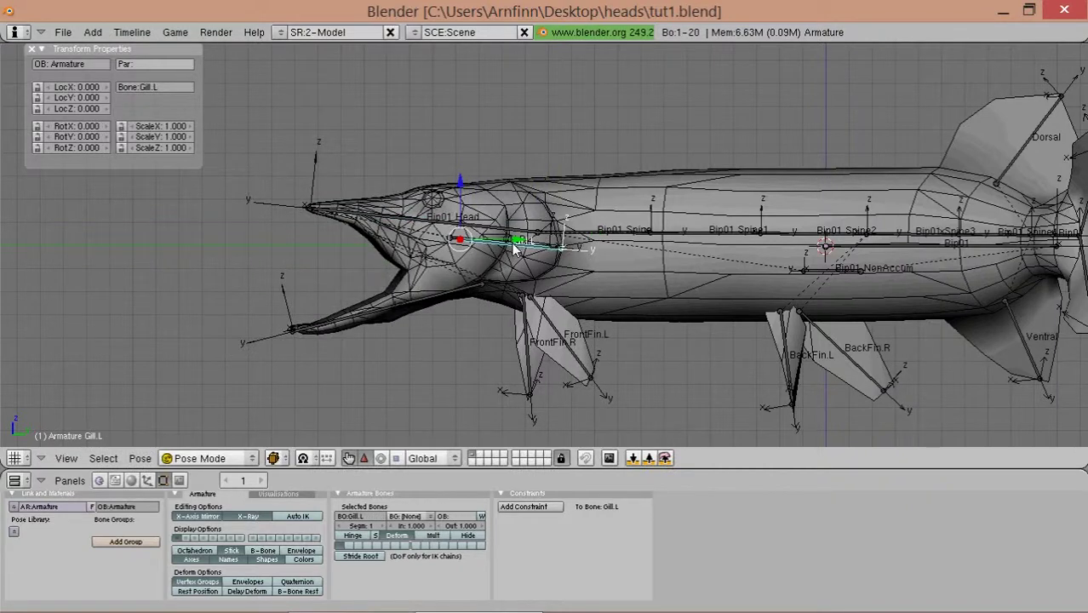
pyautogui.rightClick(703, 277)
pyautogui.scroll(2, 477, 358)
# - Switch the pike to Weight Paint and paint Gill.L weight above, below and behind the gill
pyautogui.click(238, 460)
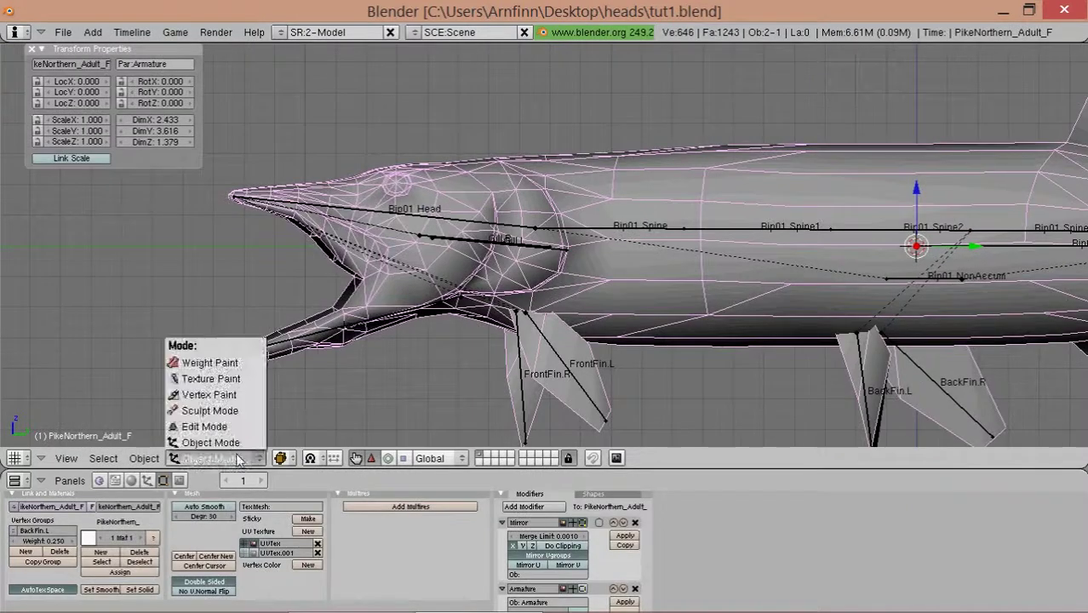
pyautogui.click(226, 366)
pyautogui.scroll(3, 456, 310)
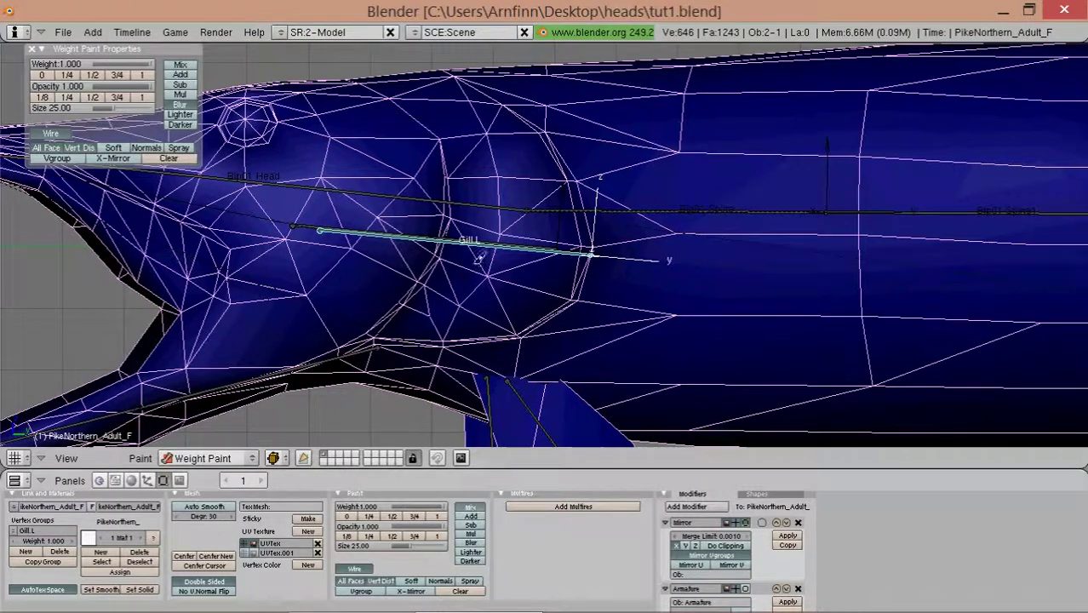
pyautogui.scroll(-1, 479, 258)
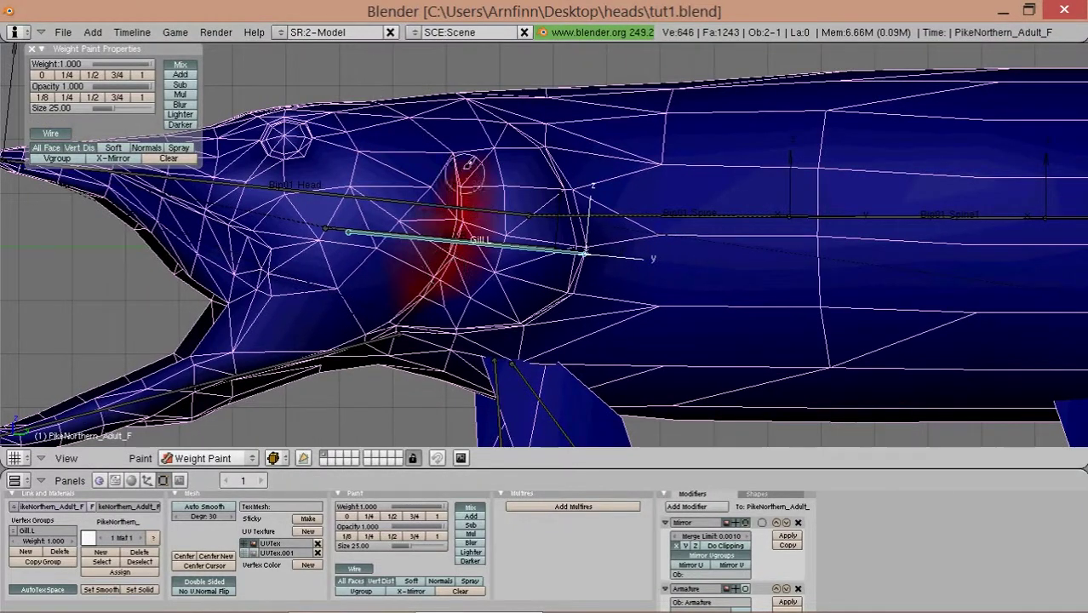
pyautogui.moveTo(468, 164); pyautogui.dragTo(429, 204)
pyautogui.moveTo(411, 264); pyautogui.dragTo(457, 270)
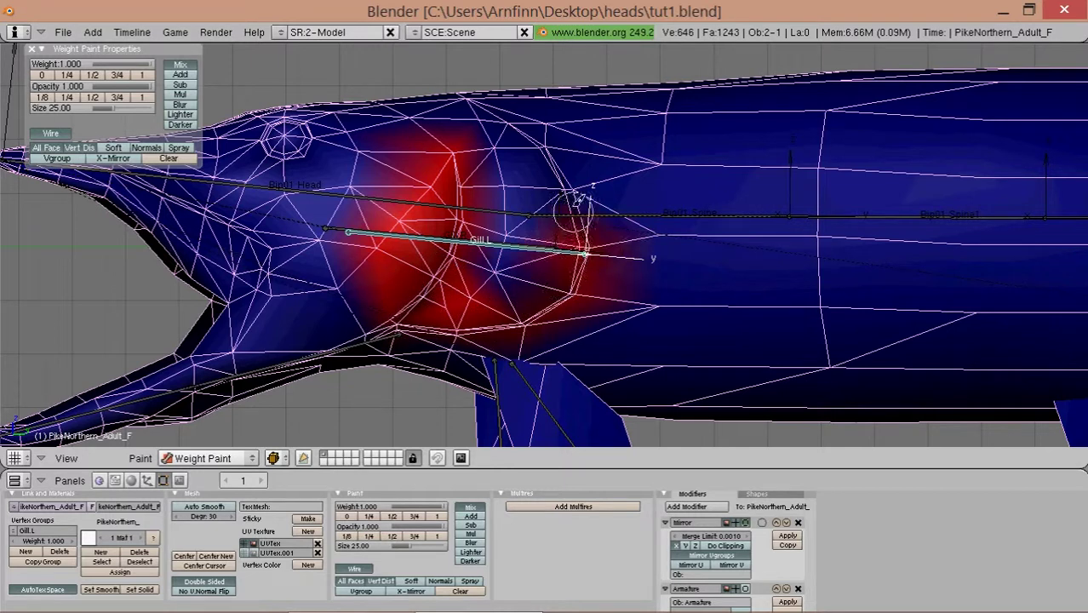
pyautogui.moveTo(579, 199)
pyautogui.mouseDown()
pyautogui.moveTo(532, 137)
pyautogui.moveTo(500, 272)
pyautogui.mouseUp()
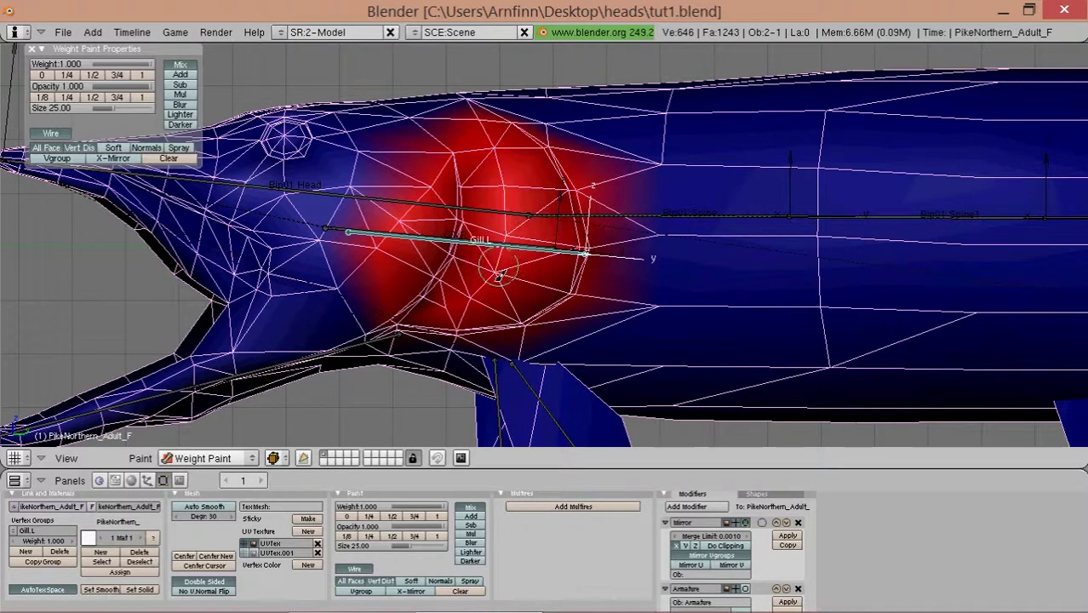
# - Blur the Gill.L weights at the front of the gill and down toward the jaw
pyautogui.moveTo(508, 249)
pyautogui.mouseDown(button='middle')
pyautogui.moveTo(580, 387)
pyautogui.moveTo(607, 312)
pyautogui.mouseUp(button='middle')
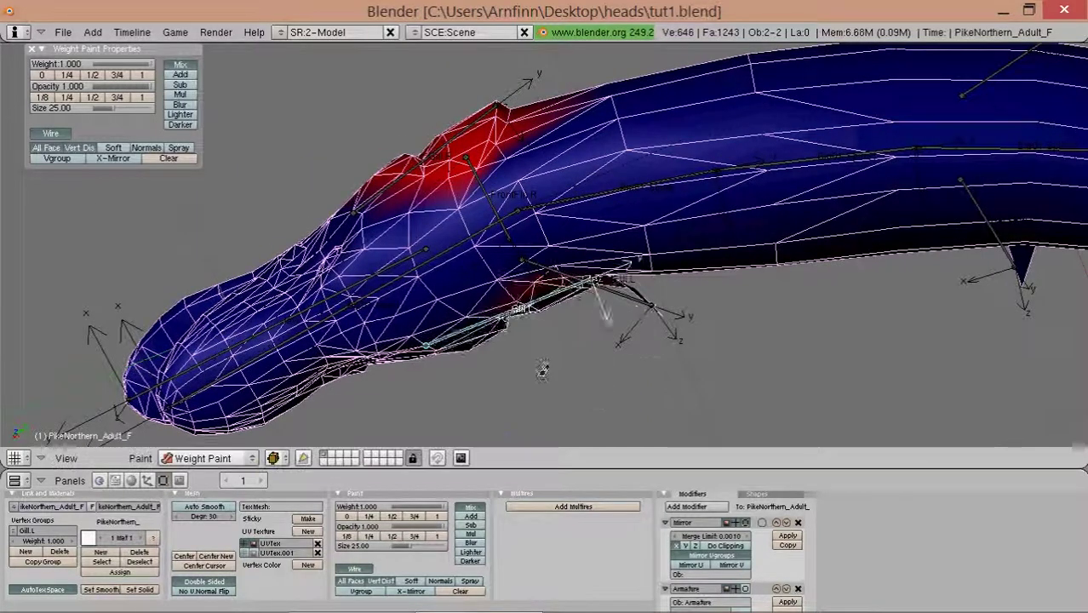
pyautogui.press('KP_3')
pyautogui.click(471, 542)
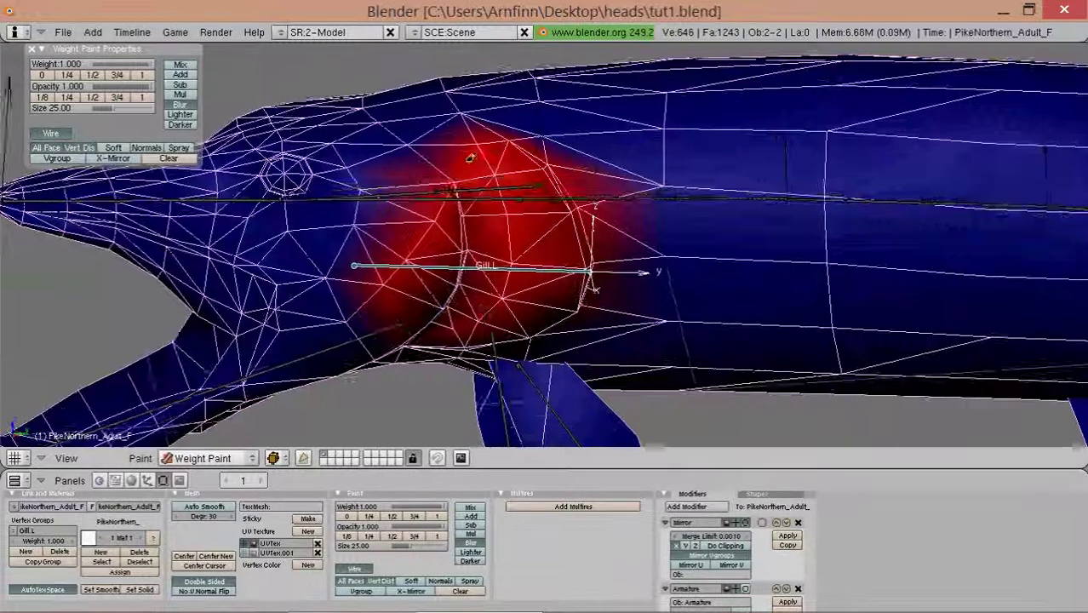
pyautogui.moveTo(442, 136); pyautogui.dragTo(412, 130, button='middle')
pyautogui.moveTo(367, 171); pyautogui.dragTo(362, 158)
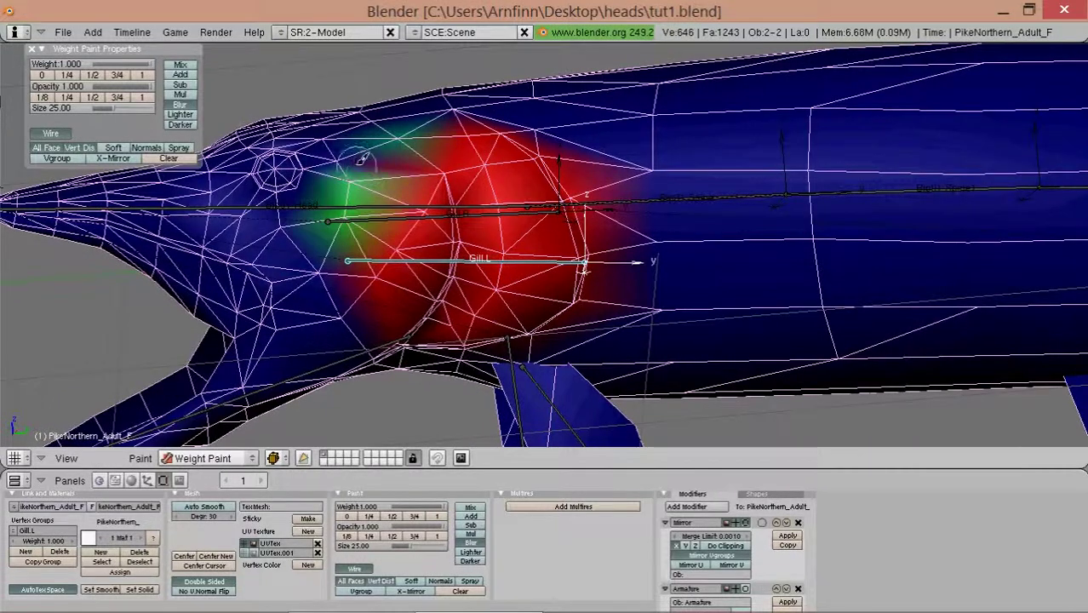
pyautogui.moveTo(352, 153); pyautogui.dragTo(375, 115, button='middle')
pyautogui.scroll(2, 375, 115)
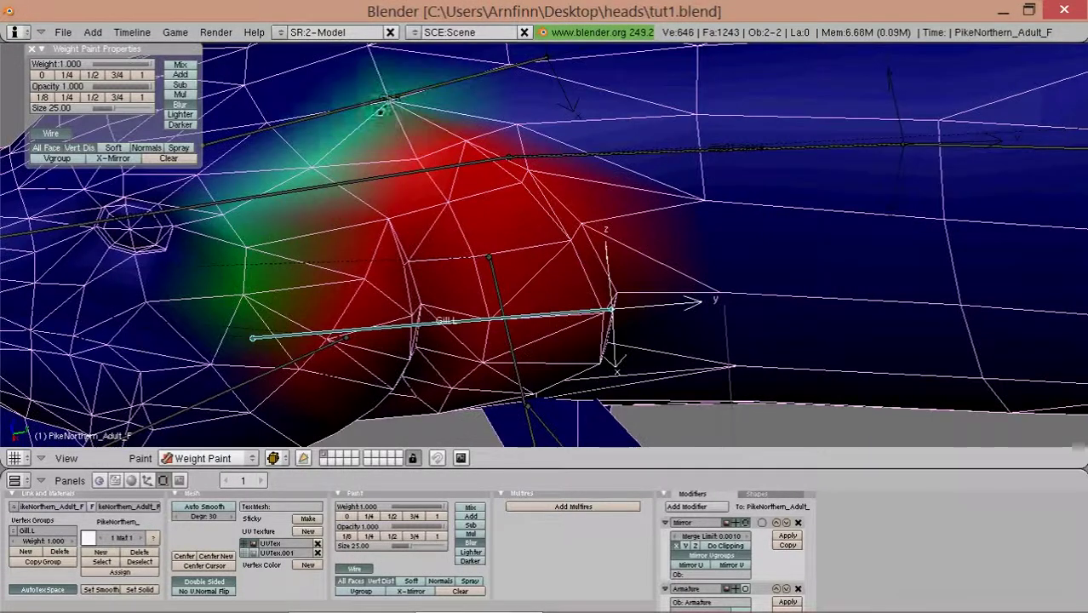
pyautogui.moveTo(271, 122); pyautogui.dragTo(491, 173, button='middle')
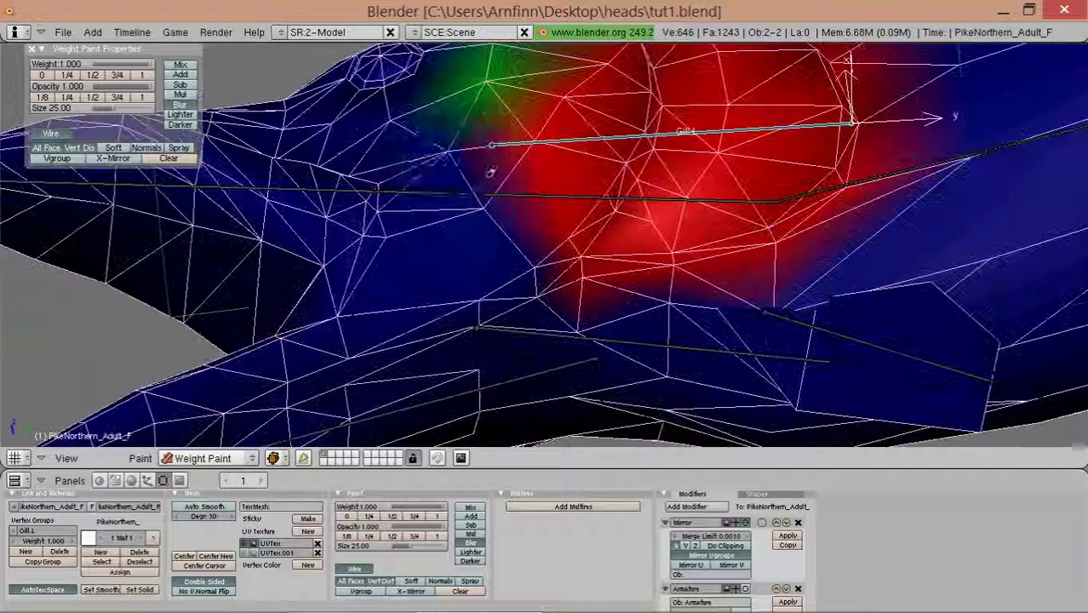
pyautogui.moveTo(490, 173); pyautogui.dragTo(520, 246)
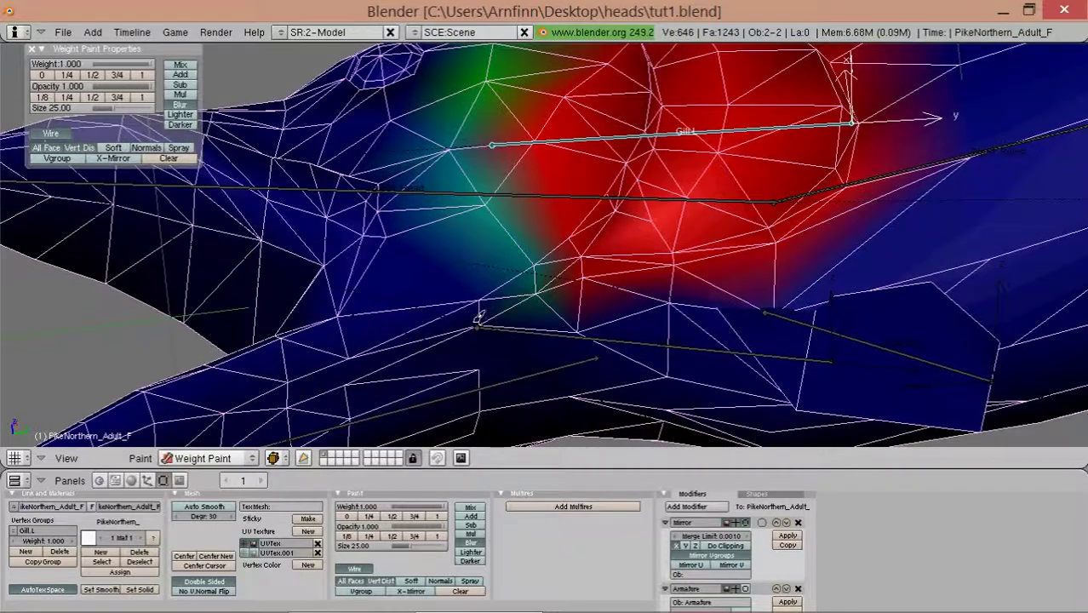
# - Blur the Gill.L weights along the gill's lower edge from a level side view
pyautogui.moveTo(486, 272); pyautogui.dragTo(511, 213, button='middle')
pyautogui.moveTo(530, 151)
pyautogui.mouseDown(button='middle')
pyautogui.moveTo(564, 184)
pyautogui.moveTo(565, 145)
pyautogui.mouseUp(button='middle')
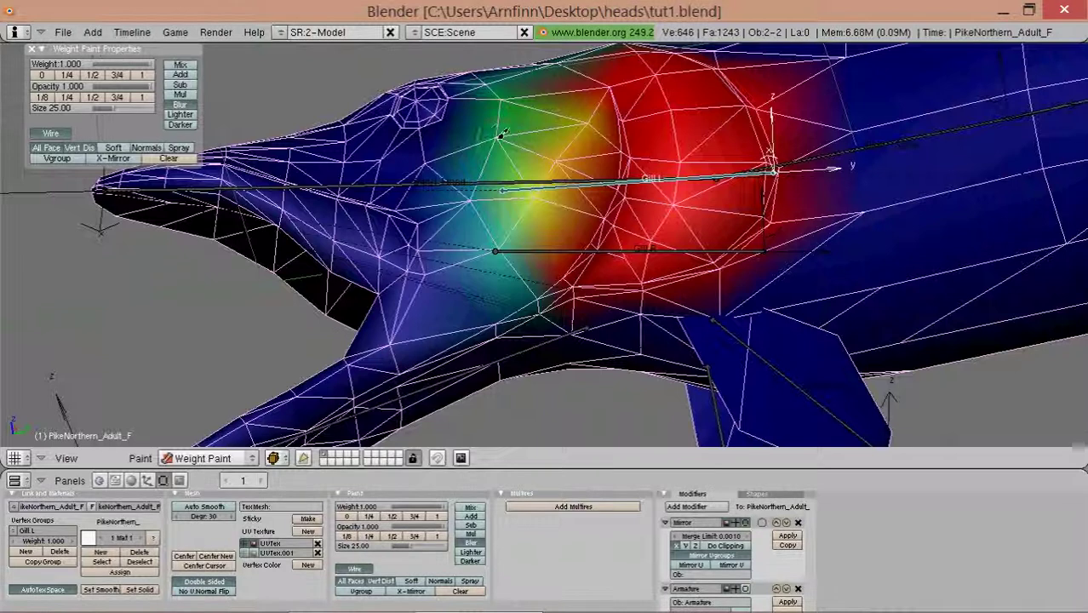
pyautogui.moveTo(501, 133)
pyautogui.mouseDown(button='middle')
pyautogui.moveTo(509, 119)
pyautogui.moveTo(575, 226)
pyautogui.moveTo(516, 252)
pyautogui.moveTo(554, 223)
pyautogui.mouseUp(button='middle')
pyautogui.scroll(2, 511, 126)
pyautogui.scroll(2, 512, 128)
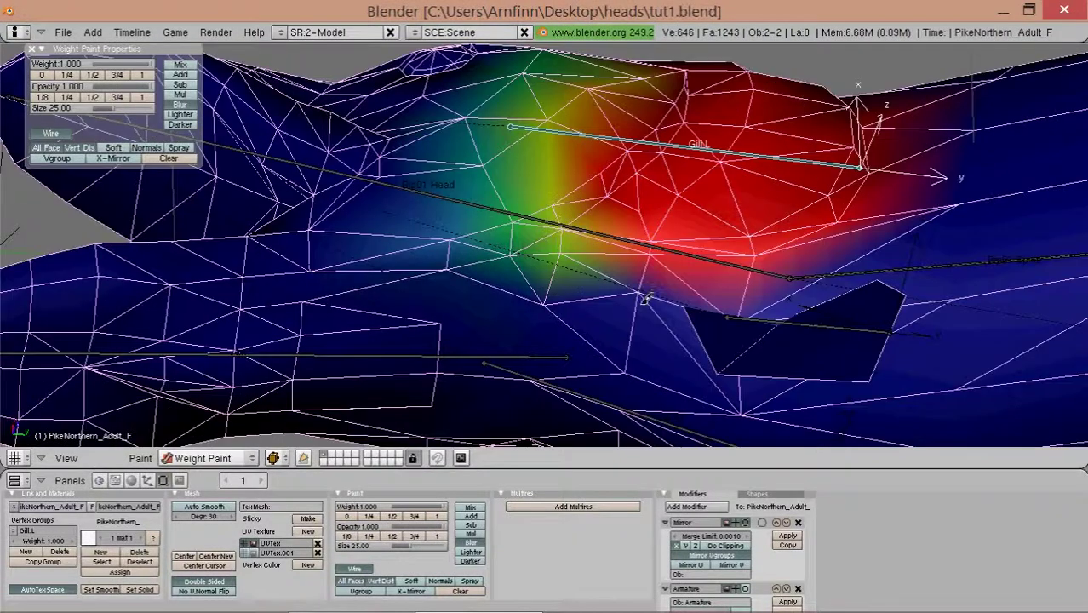
pyautogui.moveTo(647, 298); pyautogui.dragTo(613, 281, button='middle')
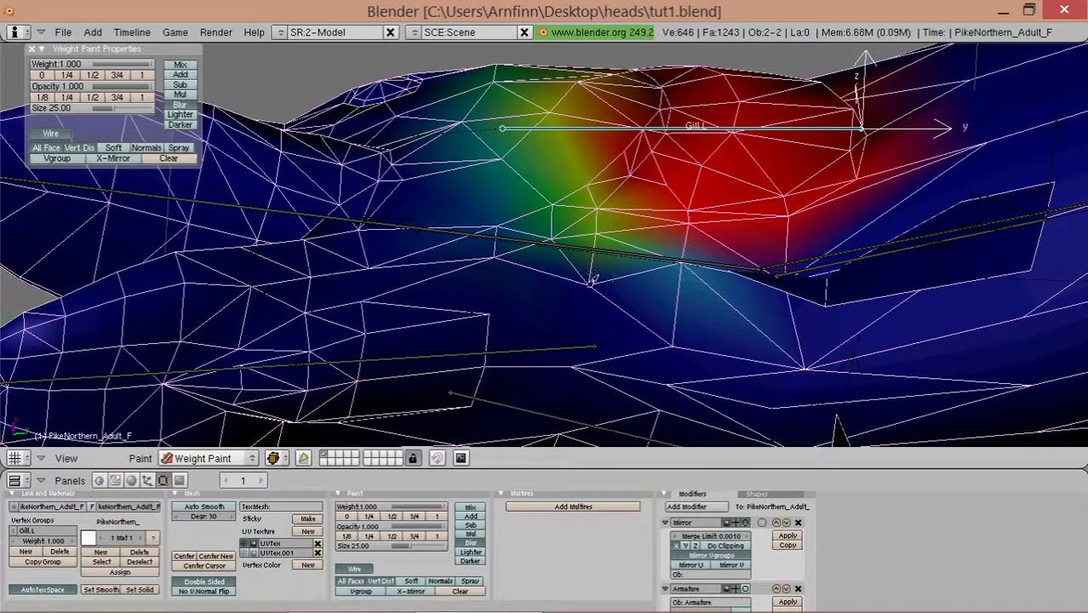
pyautogui.moveTo(591, 279); pyautogui.dragTo(512, 281)
pyautogui.moveTo(502, 258)
pyautogui.mouseDown(button='middle')
pyautogui.moveTo(560, 300)
pyautogui.moveTo(546, 423)
pyautogui.mouseUp(button='middle')
# - Test-rotate the gill bones, including Gill.R, then return the pike to Object Mode
pyautogui.press('r')
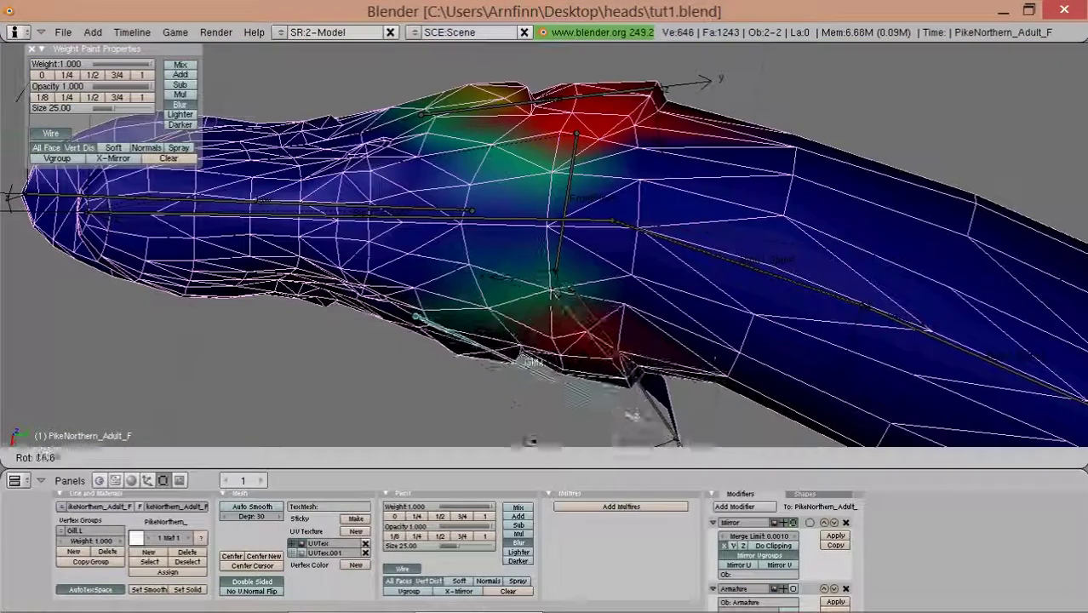
pyautogui.rightClick(516, 389)
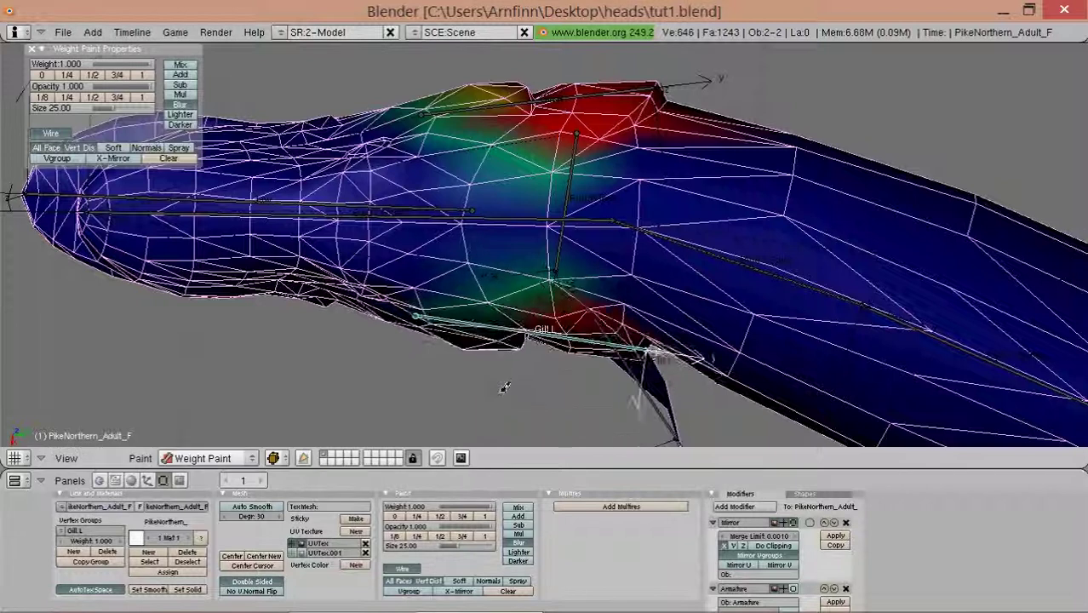
pyautogui.moveTo(516, 389); pyautogui.dragTo(588, 106, button='middle')
pyautogui.rightClick(587, 106)
pyautogui.press('r')
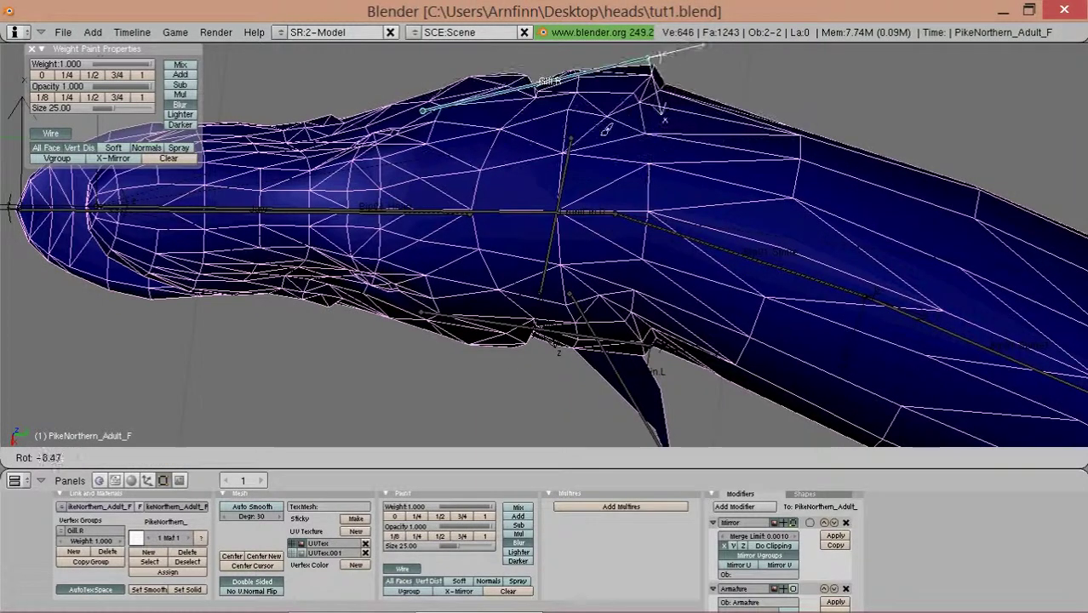
pyautogui.click(592, 299)
pyautogui.press('r')
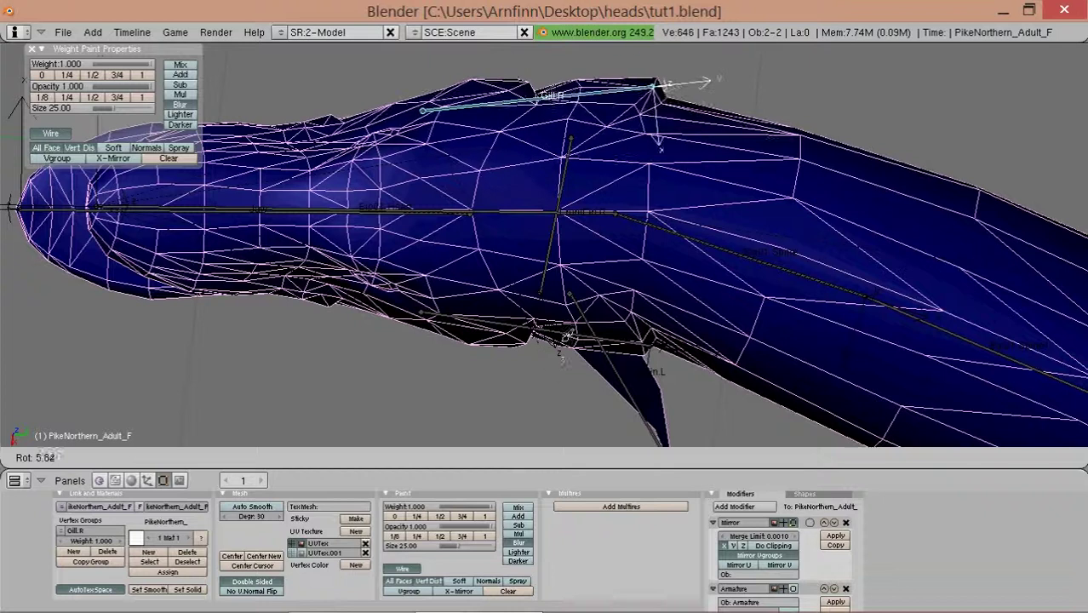
pyautogui.rightClick(475, 300)
pyautogui.moveTo(475, 300); pyautogui.dragTo(413, 358, button='middle')
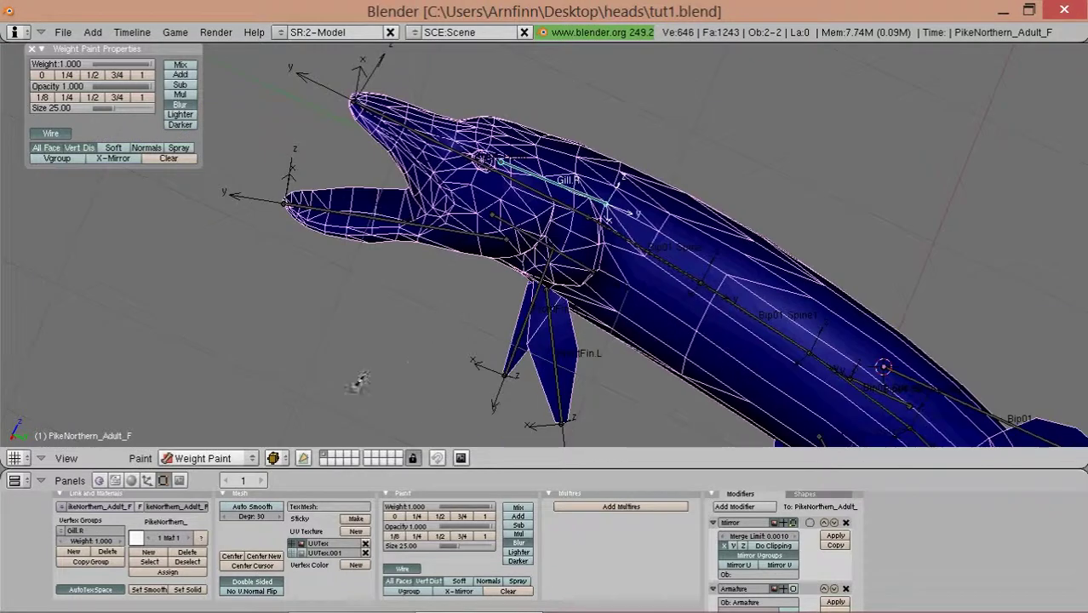
pyautogui.click(201, 458)
pyautogui.click(182, 439)
# - Set the viewport draw type to Textured and turn off the Wire overlay on the fish mesh
pyautogui.moveTo(255, 400); pyautogui.dragTo(290, 466, button='middle')
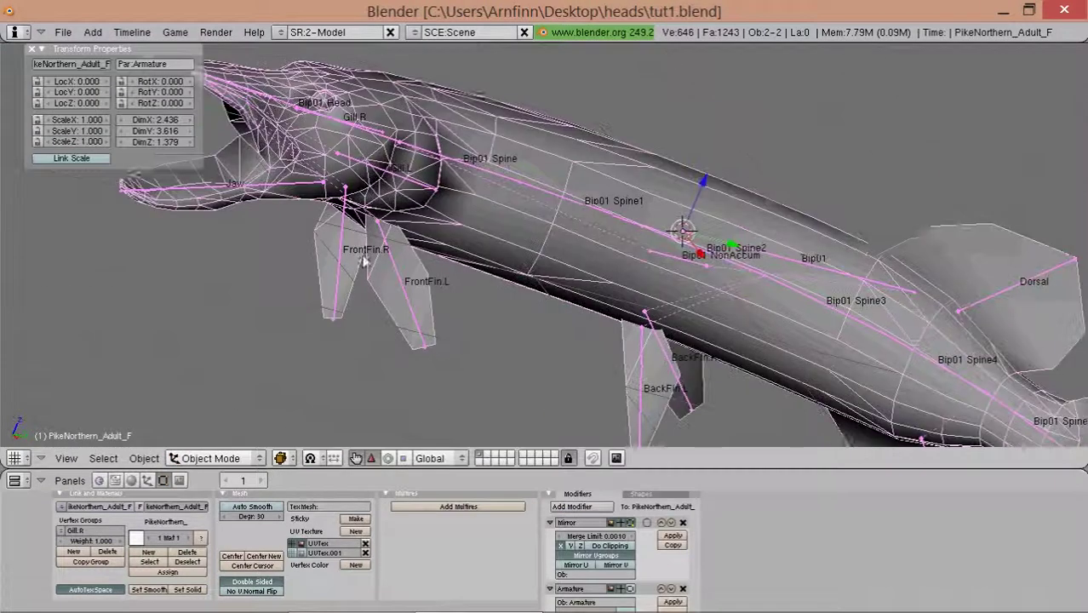
pyautogui.click(282, 459)
pyautogui.click(323, 383)
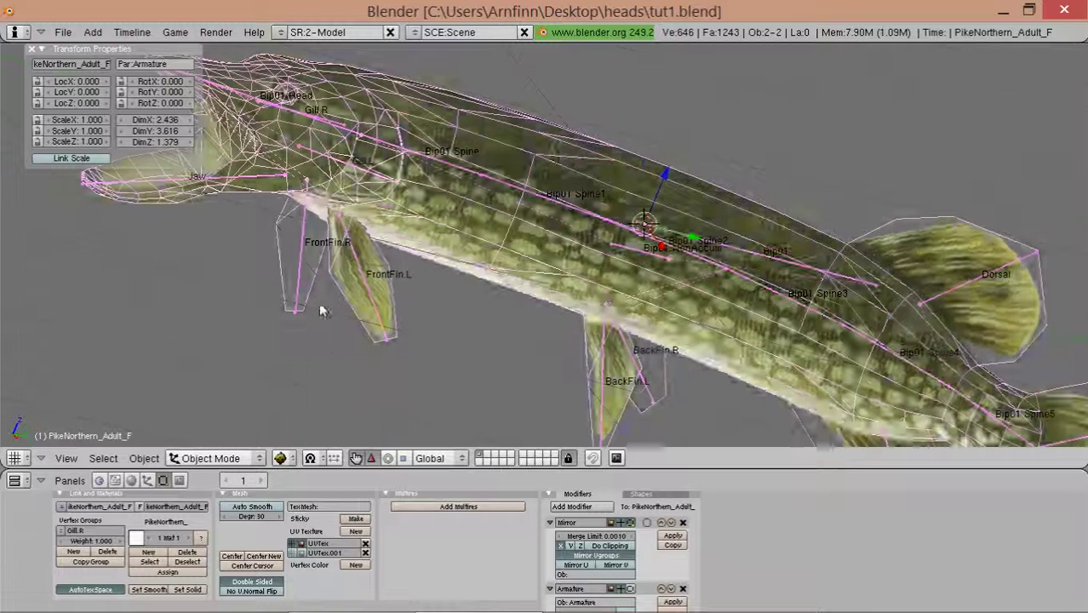
pyautogui.moveTo(328, 314); pyautogui.dragTo(464, 234, button='middle')
pyautogui.rightClick(469, 223)
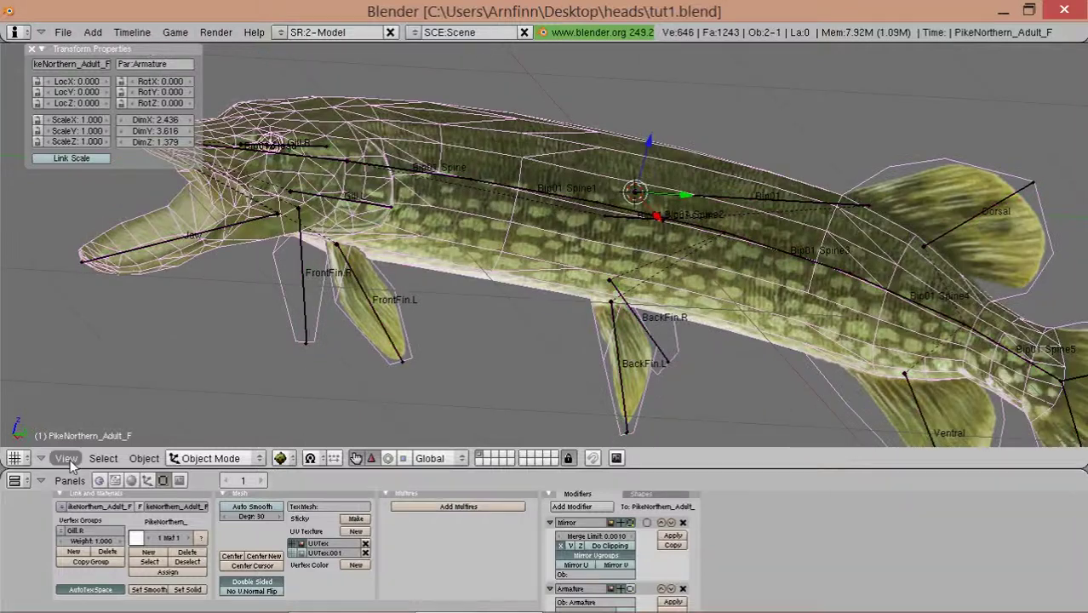
pyautogui.click(147, 481)
pyautogui.click(515, 565)
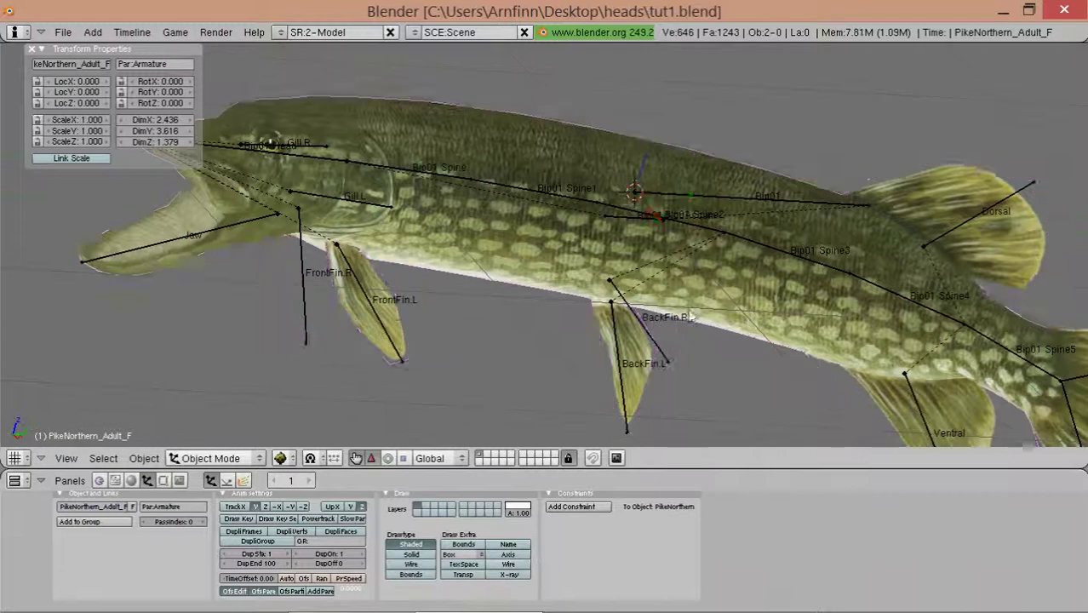
pyautogui.moveTo(766, 289)
pyautogui.mouseDown(button='middle')
pyautogui.moveTo(482, 294)
pyautogui.moveTo(474, 316)
pyautogui.moveTo(168, 489)
pyautogui.mouseUp(button='middle')
# - Select all of the fish's vertices in Edit Mode, show Texture Face settings, then return to Object Mode
pyautogui.press('Tab')
pyautogui.press('a')
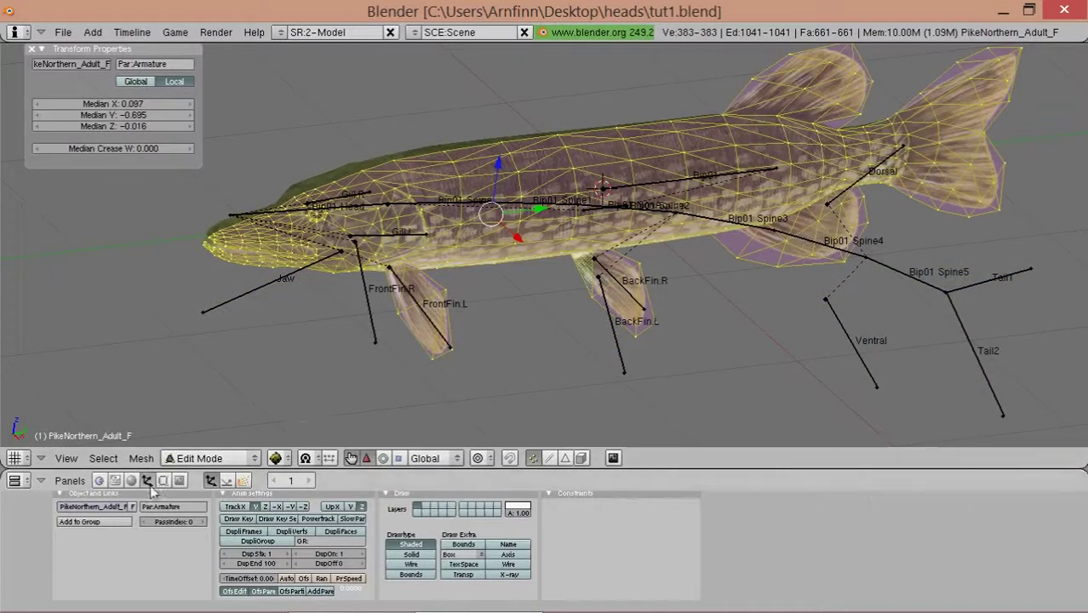
pyautogui.click(165, 481)
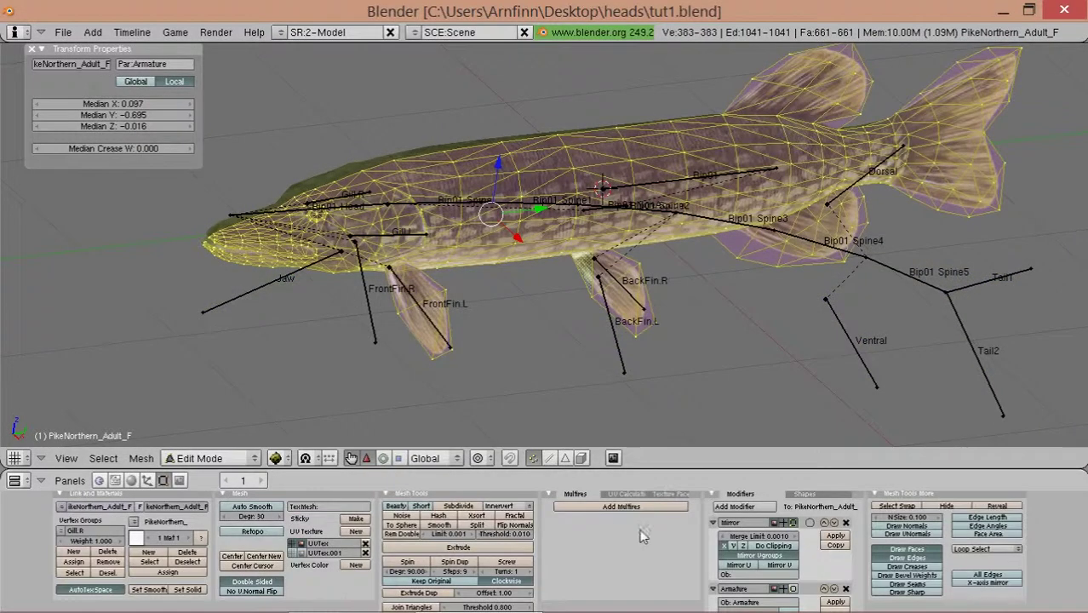
pyautogui.keyDown('shift'); pyautogui.moveTo(698, 378); pyautogui.dragTo(671, 400, button='middle'); pyautogui.keyUp('shift')
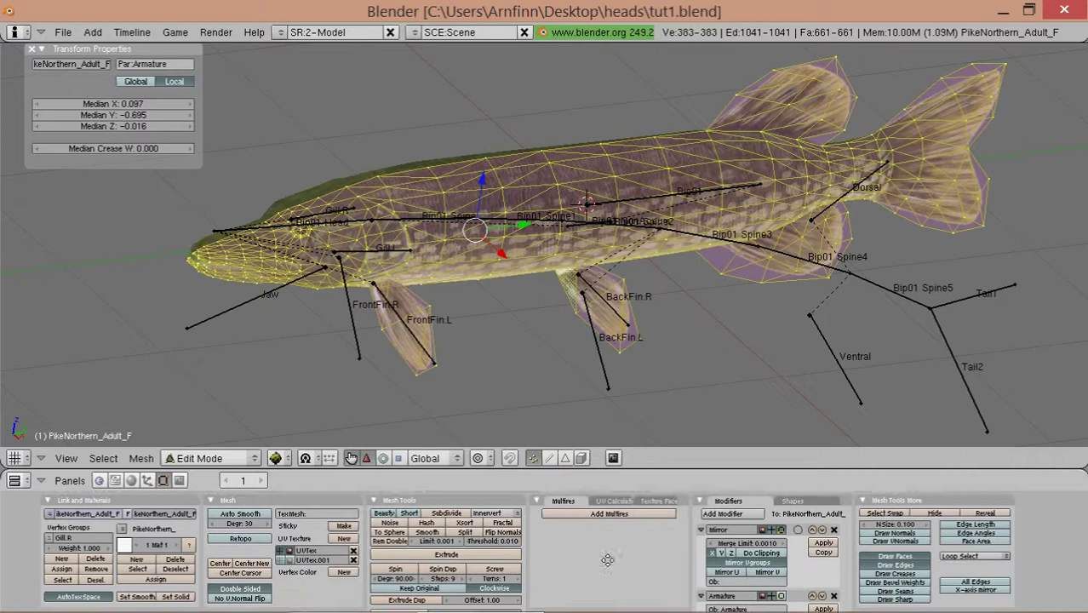
pyautogui.click(660, 502)
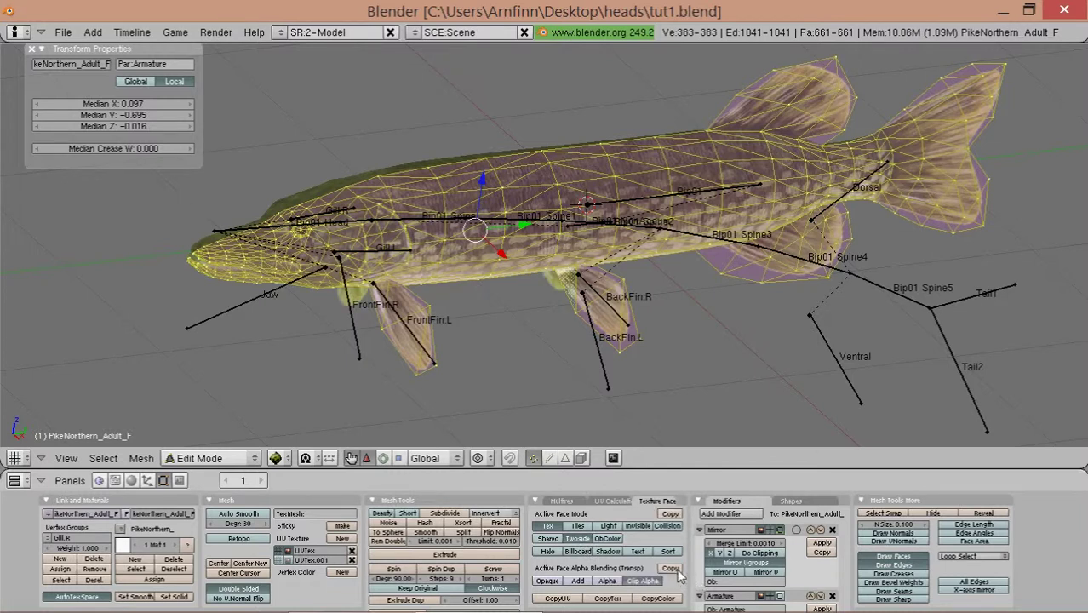
pyautogui.press('Tab')
pyautogui.moveTo(455, 332)
pyautogui.mouseDown(button='middle')
pyautogui.moveTo(478, 295)
pyautogui.moveTo(294, 296)
pyautogui.moveTo(285, 333)
pyautogui.moveTo(337, 326)
pyautogui.mouseUp(button='middle')
pyautogui.moveTo(523, 320)
pyautogui.mouseDown(button='middle')
pyautogui.moveTo(599, 313)
pyautogui.moveTo(529, 271)
pyautogui.moveTo(579, 281)
pyautogui.moveTo(658, 228)
pyautogui.moveTo(519, 368)
pyautogui.moveTo(545, 368)
pyautogui.moveTo(690, 298)
pyautogui.moveTo(622, 253)
pyautogui.moveTo(694, 238)
pyautogui.moveTo(647, 281)
pyautogui.moveTo(596, 239)
pyautogui.moveTo(548, 271)
pyautogui.moveTo(573, 262)
pyautogui.moveTo(651, 146)
pyautogui.moveTo(605, 164)
pyautogui.moveTo(602, 186)
pyautogui.moveTo(613, 248)
pyautogui.moveTo(613, 228)
pyautogui.moveTo(642, 221)
pyautogui.mouseUp(button='middle')
# - Rotate the FrontFin.R bone in Pose Mode to test the fin, then return to Object Mode
pyautogui.rightClick(550, 371)
pyautogui.hotkey('ctrl', 'Tab')
pyautogui.press('r')
pyautogui.click(528, 375)
pyautogui.hotkey('ctrl', 'Tab')
# - Reselect the pike mesh and orbit to a centred side view of the whole fish
pyautogui.rightClick(694, 237)
pyautogui.press('Tab')
pyautogui.press('Tab')
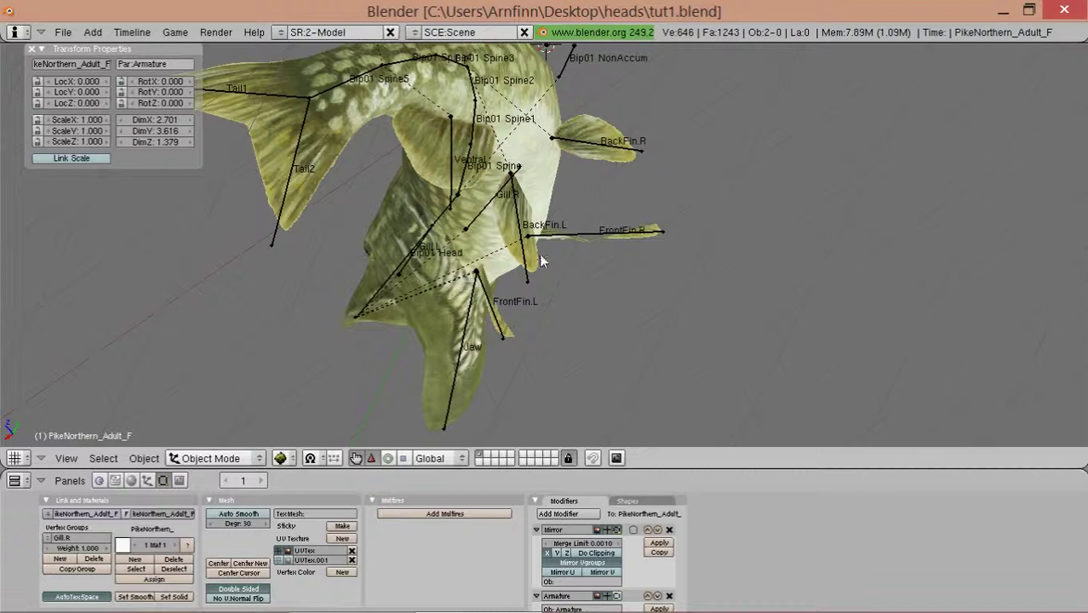
pyautogui.moveTo(542, 261)
pyautogui.mouseDown(button='middle')
pyautogui.moveTo(573, 242)
pyautogui.moveTo(556, 250)
pyautogui.moveTo(561, 236)
pyautogui.moveTo(586, 247)
pyautogui.moveTo(648, 217)
pyautogui.mouseUp(button='middle')
pyautogui.moveTo(521, 310)
pyautogui.mouseDown(button='middle')
pyautogui.moveTo(549, 301)
pyautogui.moveTo(634, 213)
pyautogui.moveTo(548, 272)
pyautogui.moveTo(563, 273)
pyautogui.moveTo(495, 291)
pyautogui.moveTo(493, 364)
pyautogui.moveTo(439, 233)
pyautogui.moveTo(285, 274)
pyautogui.moveTo(382, 205)
pyautogui.moveTo(498, 170)
pyautogui.moveTo(420, 240)
pyautogui.moveTo(460, 302)
pyautogui.moveTo(651, 248)
pyautogui.moveTo(491, 235)
pyautogui.moveTo(592, 254)
pyautogui.moveTo(579, 287)
pyautogui.mouseUp(button='middle')
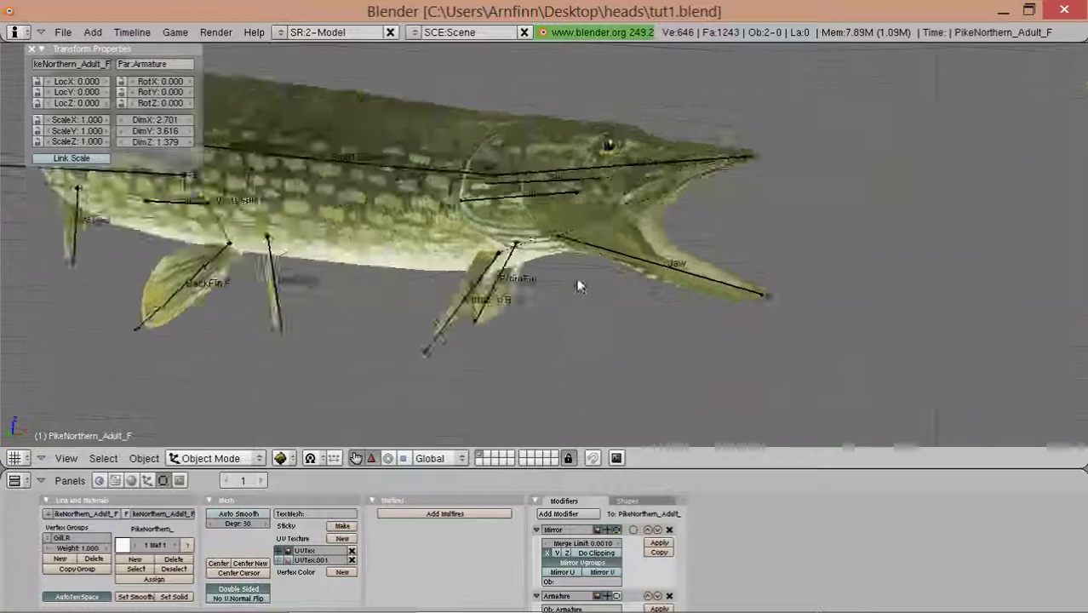
pyautogui.press('ctrl+KP_3')
pyautogui.scroll(-2, 587, 243)
pyautogui.scroll(-2, 586, 244)
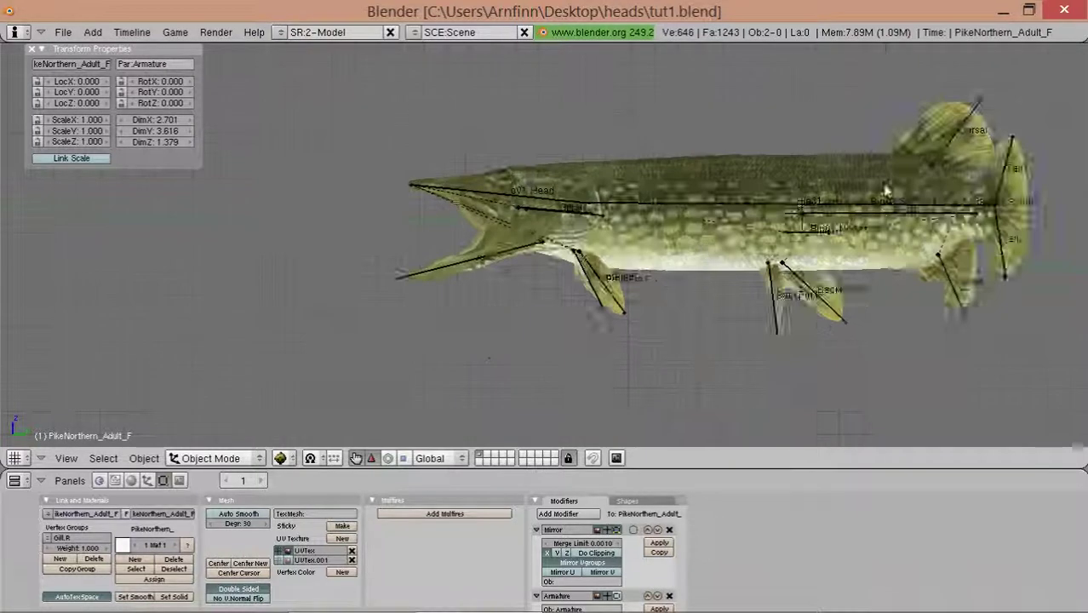
pyautogui.moveTo(783, 213)
pyautogui.keyDown('shift'); pyautogui.mouseDown(button='middle')
pyautogui.moveTo(643, 210)
pyautogui.moveTo(464, 145)
pyautogui.moveTo(340, 231)
pyautogui.moveTo(449, 324)
pyautogui.moveTo(642, 292)
pyautogui.moveTo(495, 309)
pyautogui.moveTo(405, 338)
pyautogui.moveTo(566, 349)
pyautogui.moveTo(555, 245)
pyautogui.moveTo(551, 353)
pyautogui.moveTo(563, 328)
pyautogui.moveTo(539, 270)
pyautogui.moveTo(554, 304)
pyautogui.moveTo(557, 247)
pyautogui.moveTo(545, 281)
pyautogui.moveTo(477, 291)
pyautogui.moveTo(470, 233)
pyautogui.moveTo(445, 251)
pyautogui.moveTo(457, 294)
pyautogui.moveTo(446, 322)
pyautogui.mouseUp(button='middle'); pyautogui.keyUp('shift')
pyautogui.scroll(3, 539, 314)
pyautogui.keyDown('shift'); pyautogui.moveTo(503, 262); pyautogui.dragTo(493, 235, button='middle'); pyautogui.keyUp('shift')
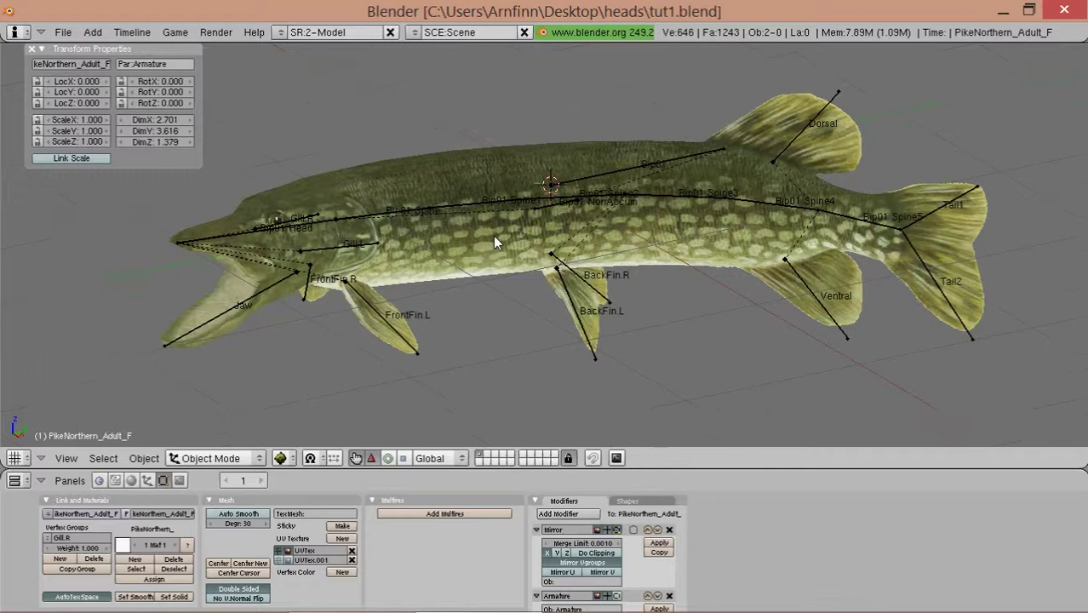